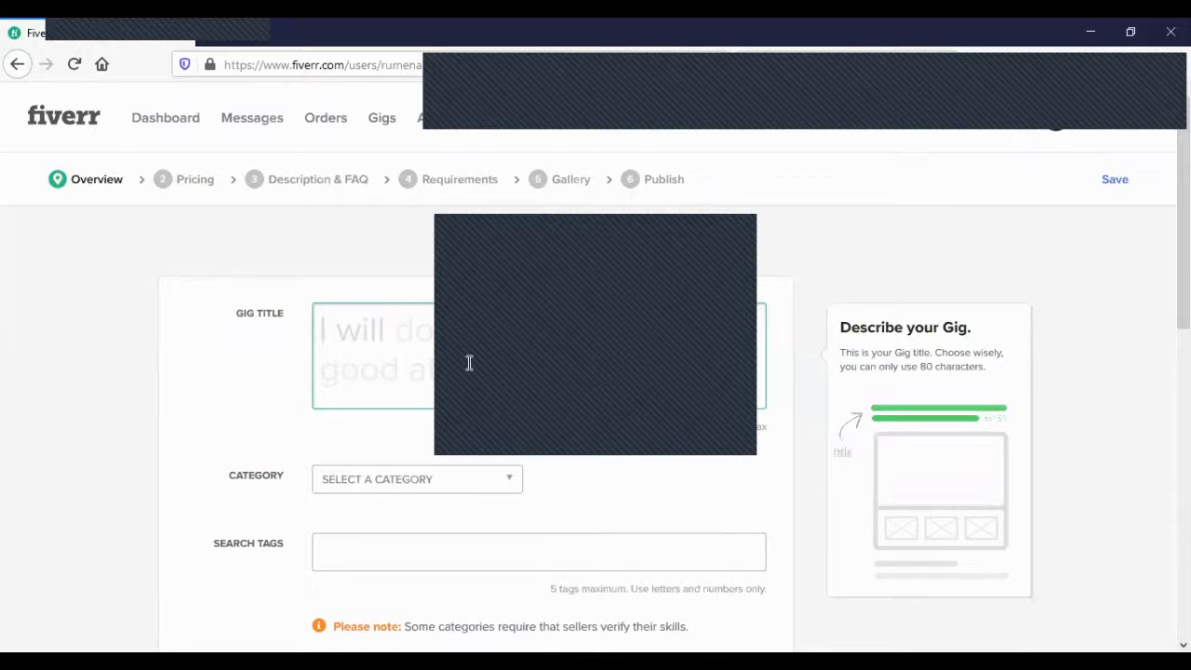
# Enter "do professional LinkedIn Business page Create" as the gig title.
pyautogui.write('do')
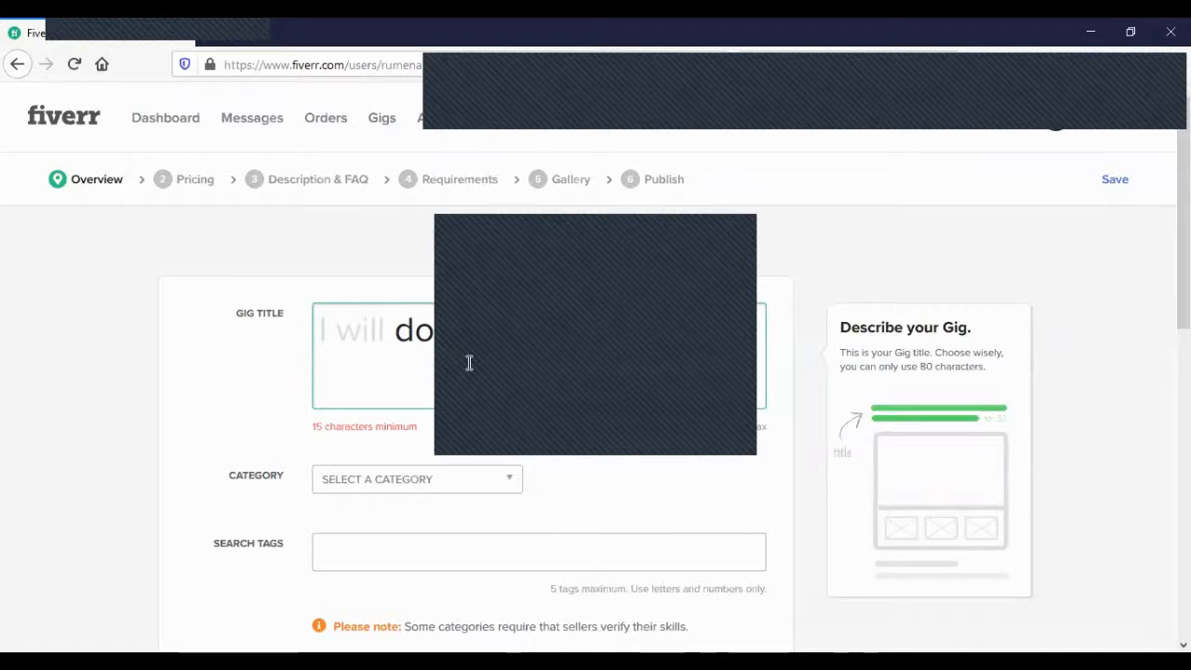
pyautogui.write('e')
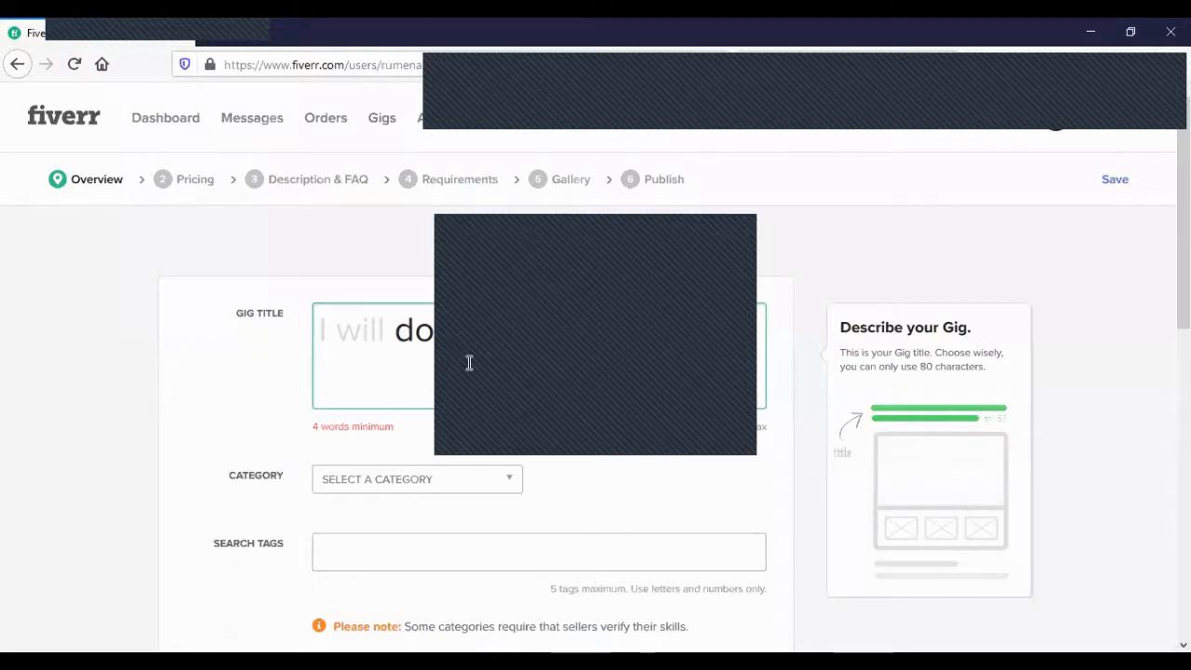
pyautogui.write('LinkedI')
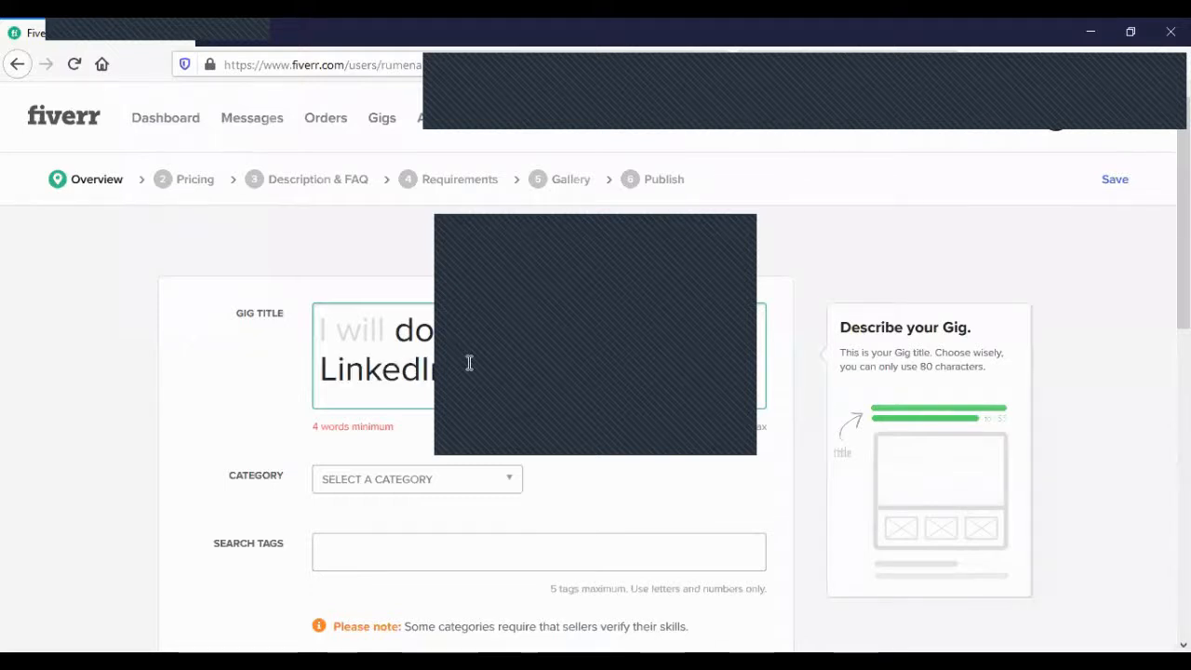
pyautogui.write(' lead')
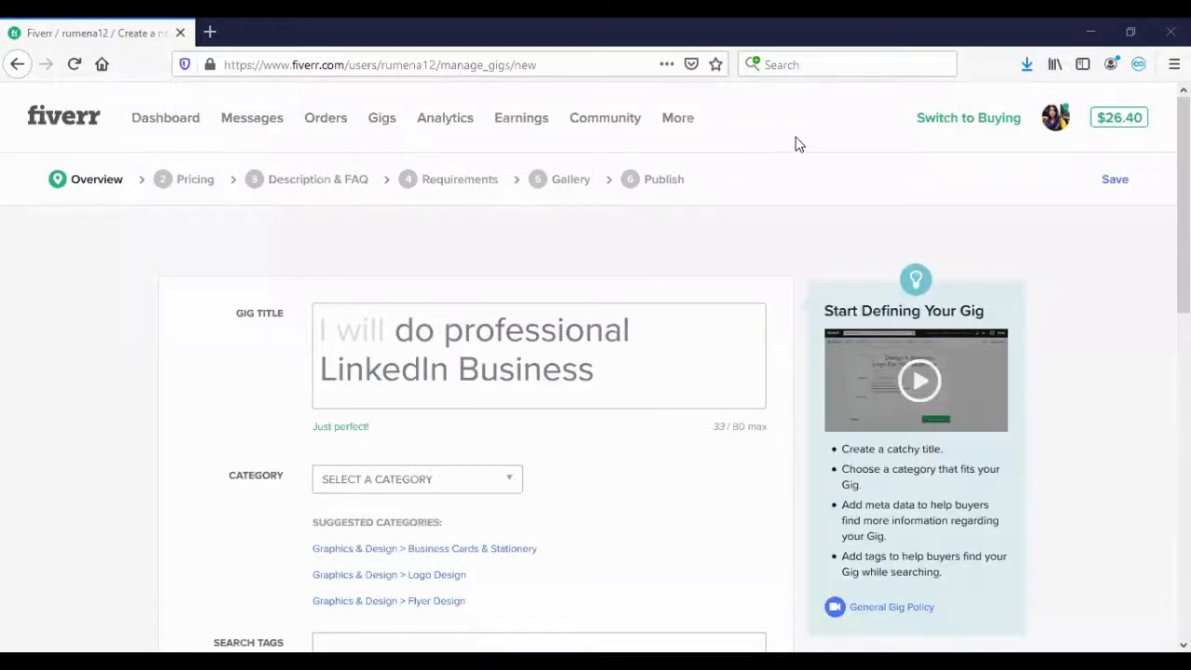
pyautogui.click(764, 300)
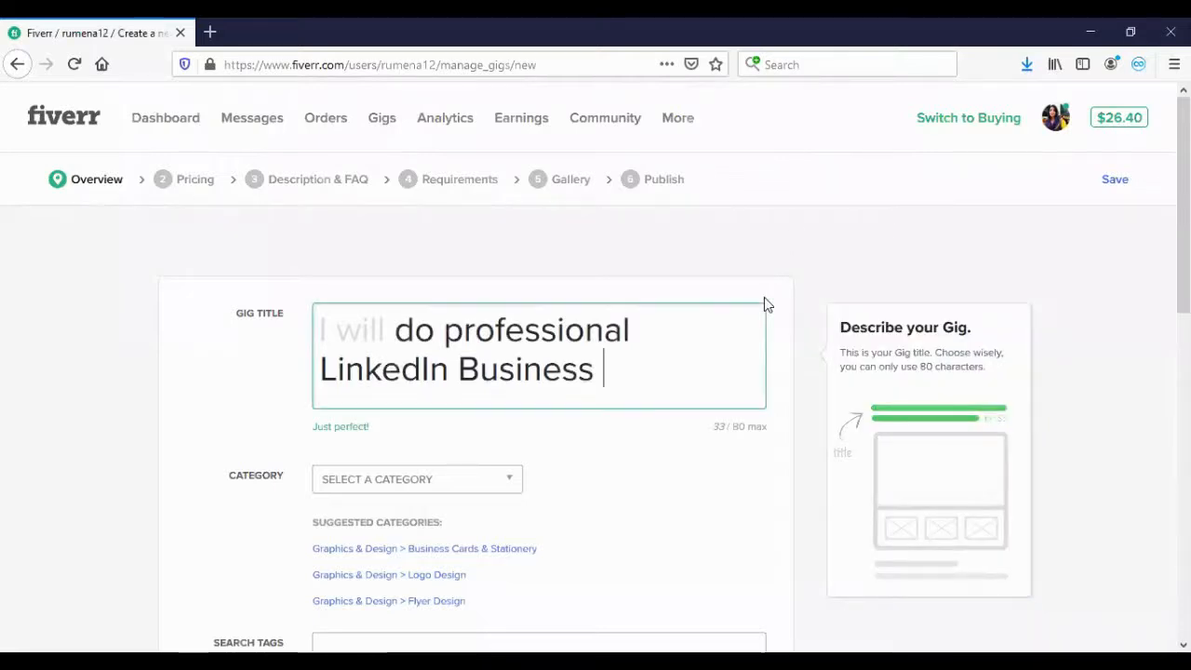
pyautogui.write('pa')
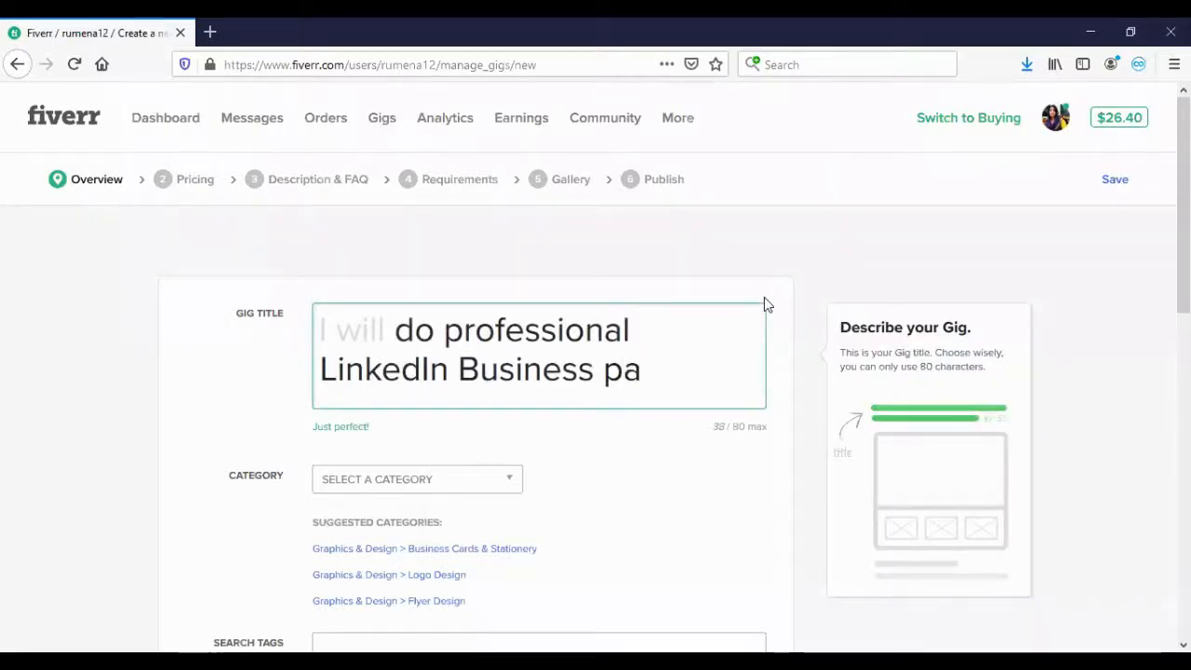
pyautogui.write('ge')
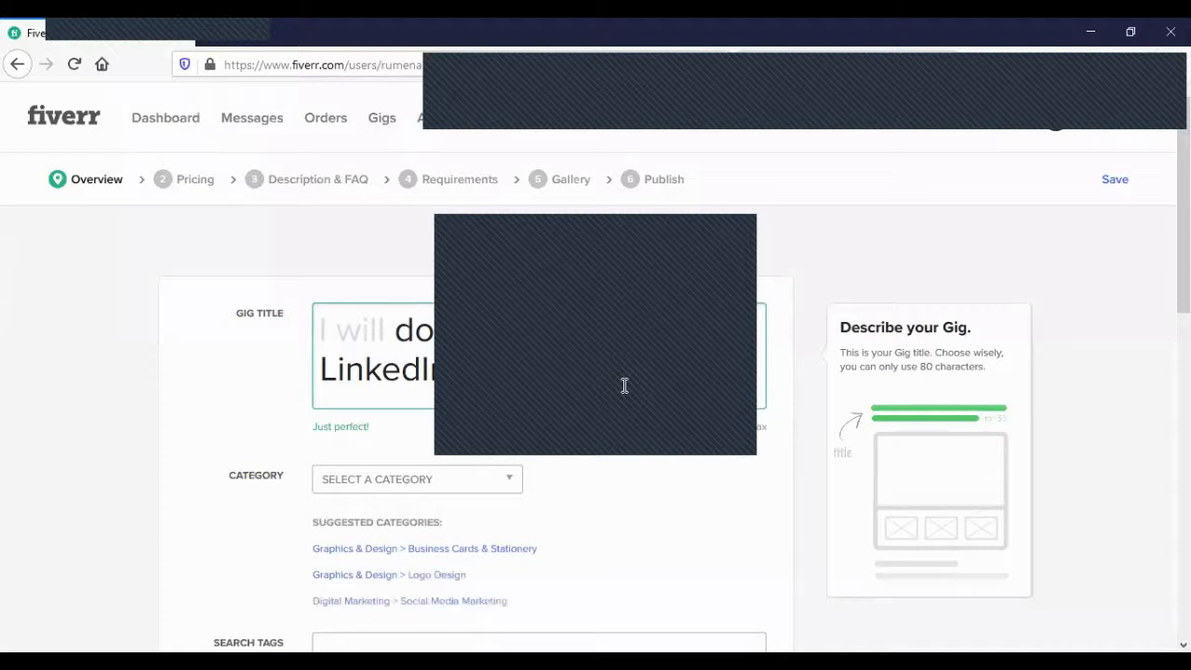
pyautogui.write(' Create')
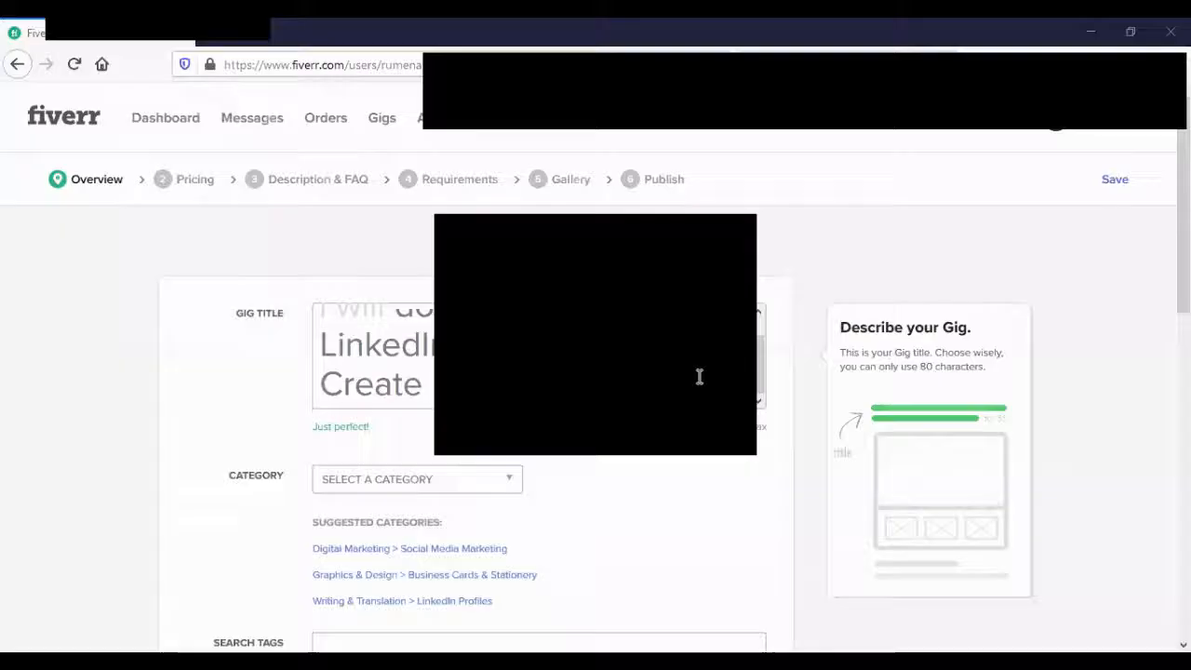
pyautogui.scroll(2, 700, 376)
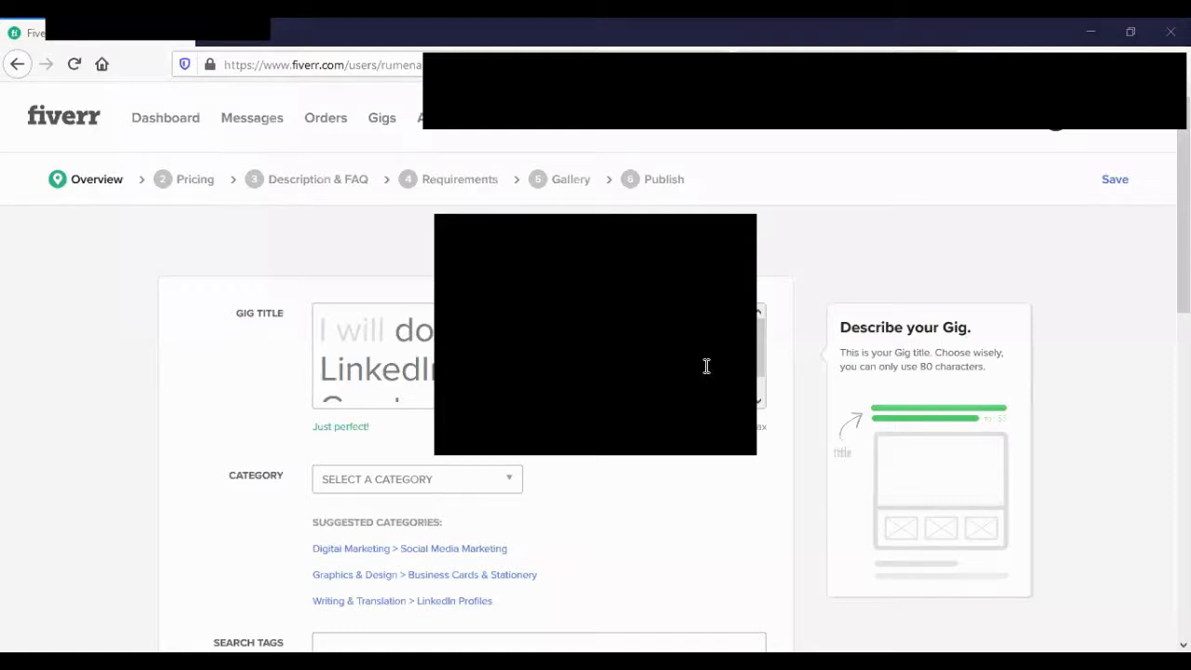
pyautogui.scroll(-1, 707, 366)
pyautogui.scroll(1, 707, 366)
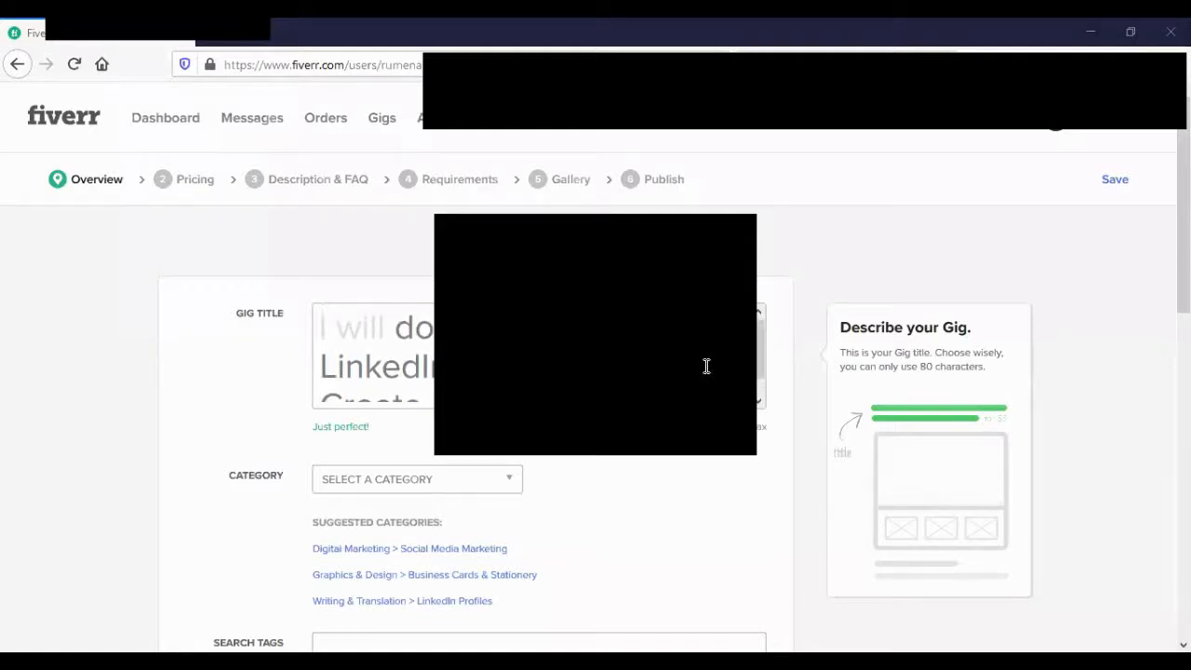
pyautogui.scroll(-1, 706, 366)
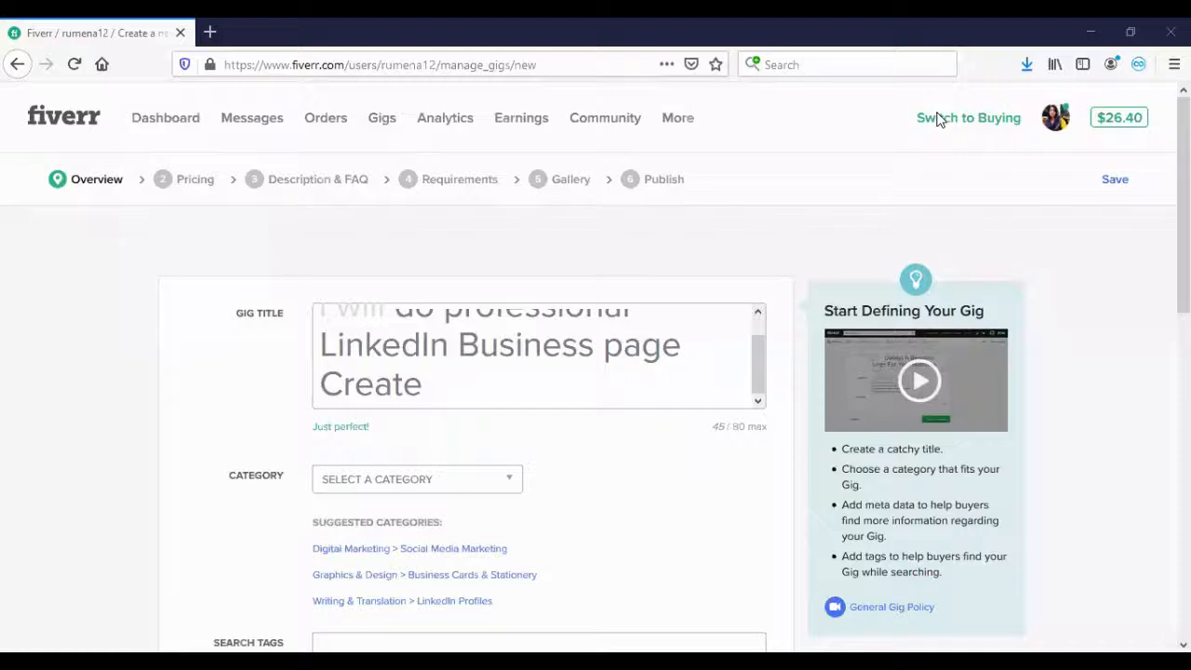
pyautogui.moveTo(936, 117)
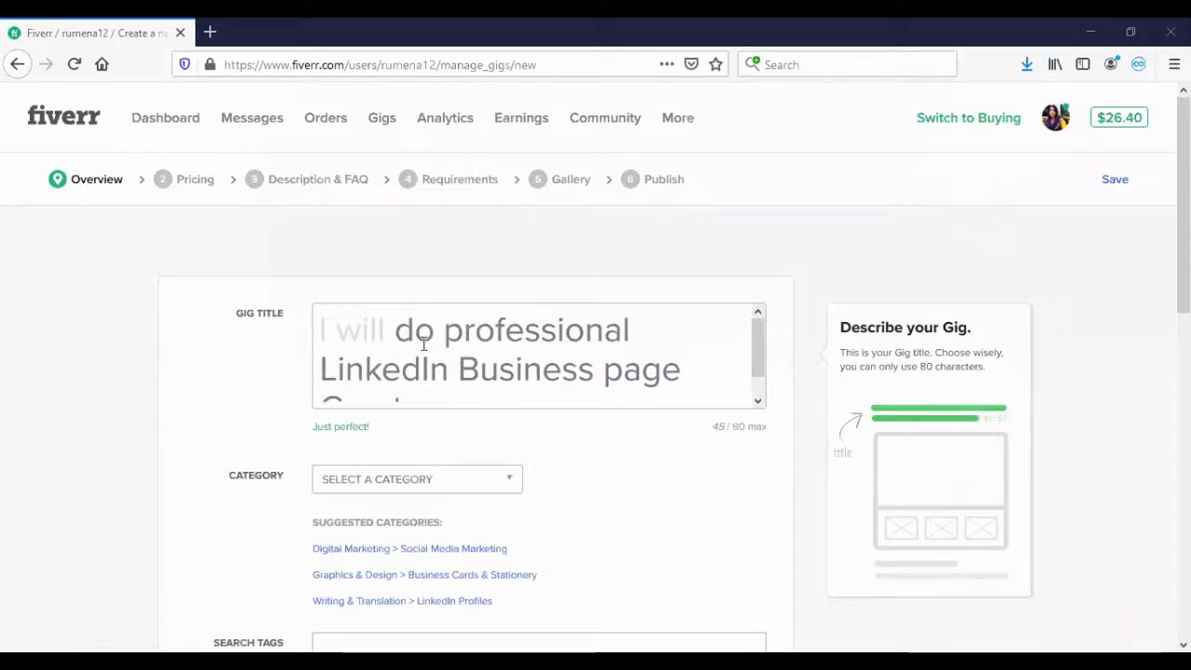
pyautogui.scroll(-1, 424, 344)
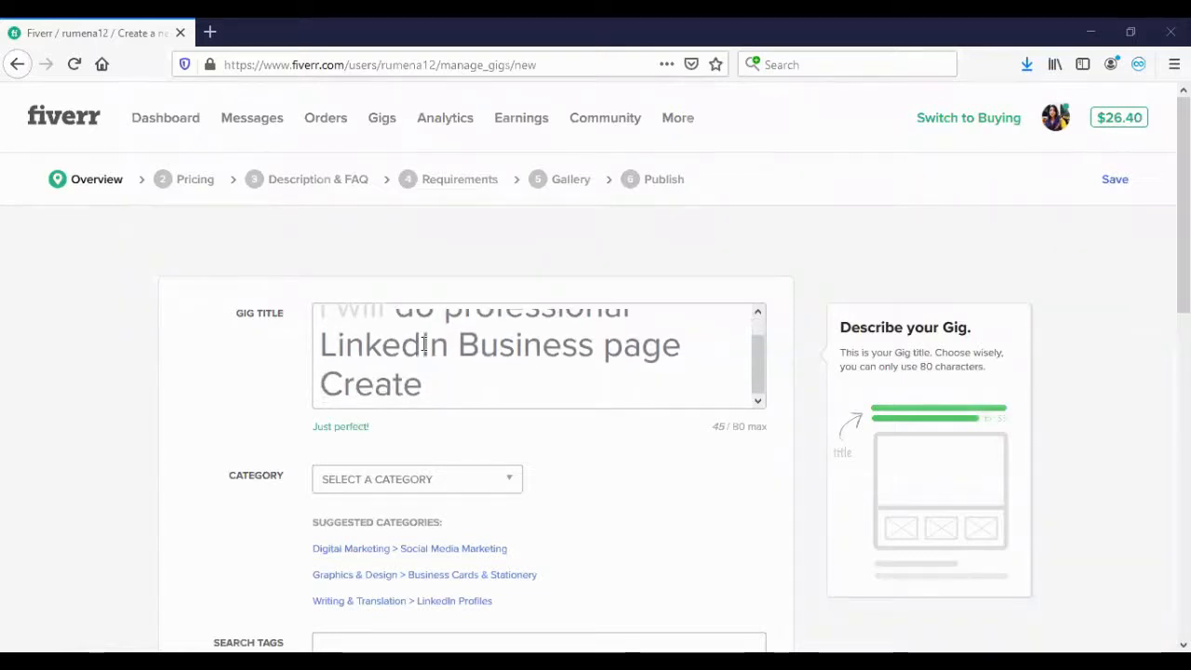
pyautogui.scroll(1, 423, 345)
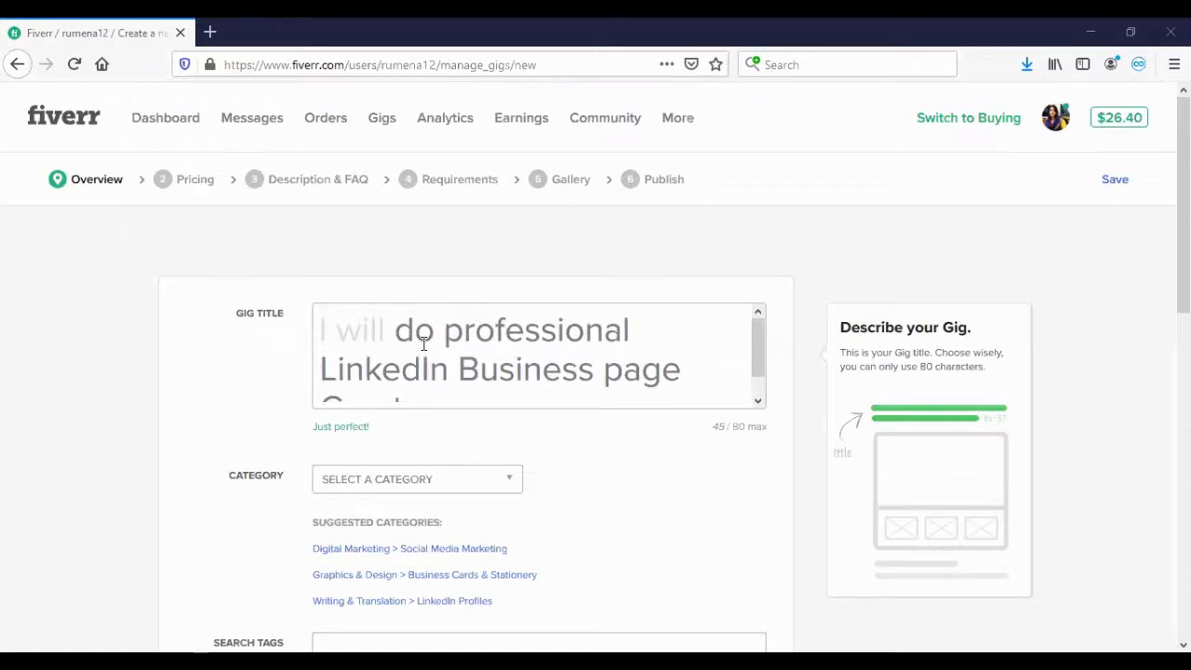
# Set the gig's category to Digital Marketing with the subcategory Social Media Marketing.
pyautogui.scroll(-2, 410, 420)
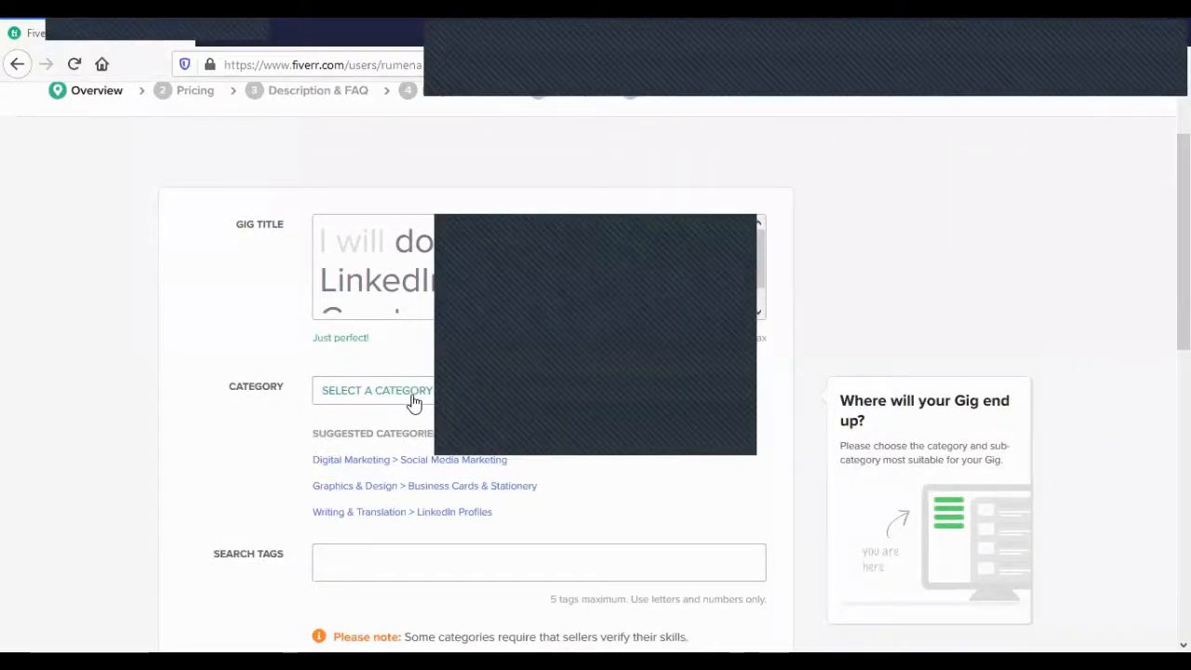
pyautogui.click(412, 402)
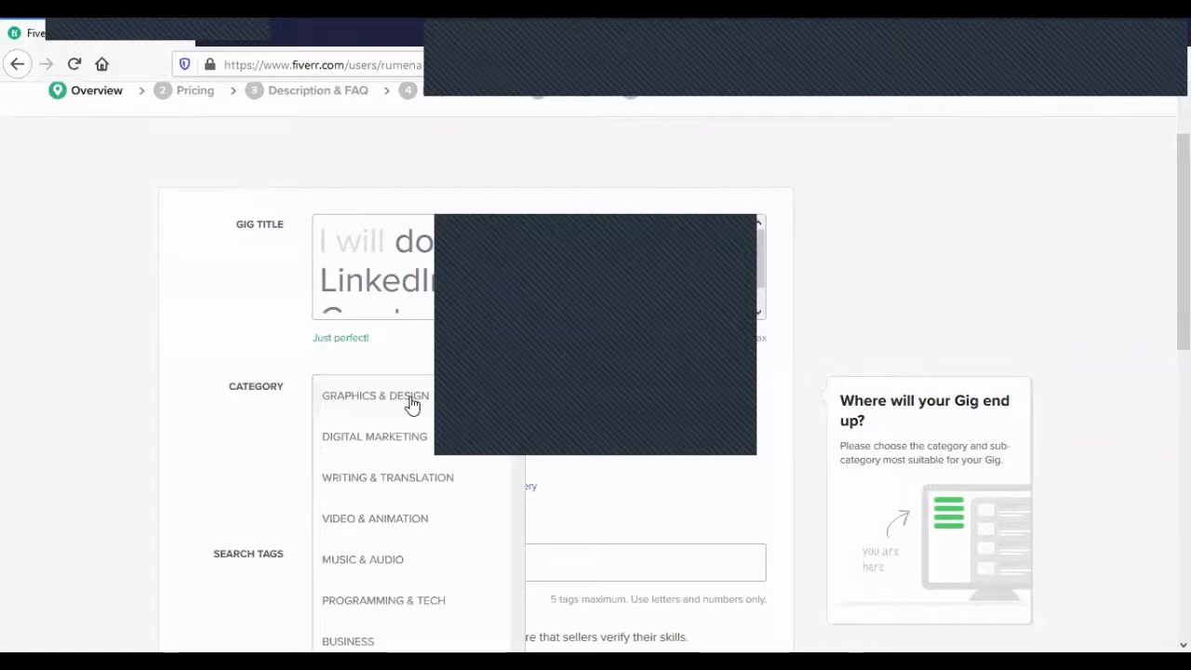
pyautogui.click(382, 440)
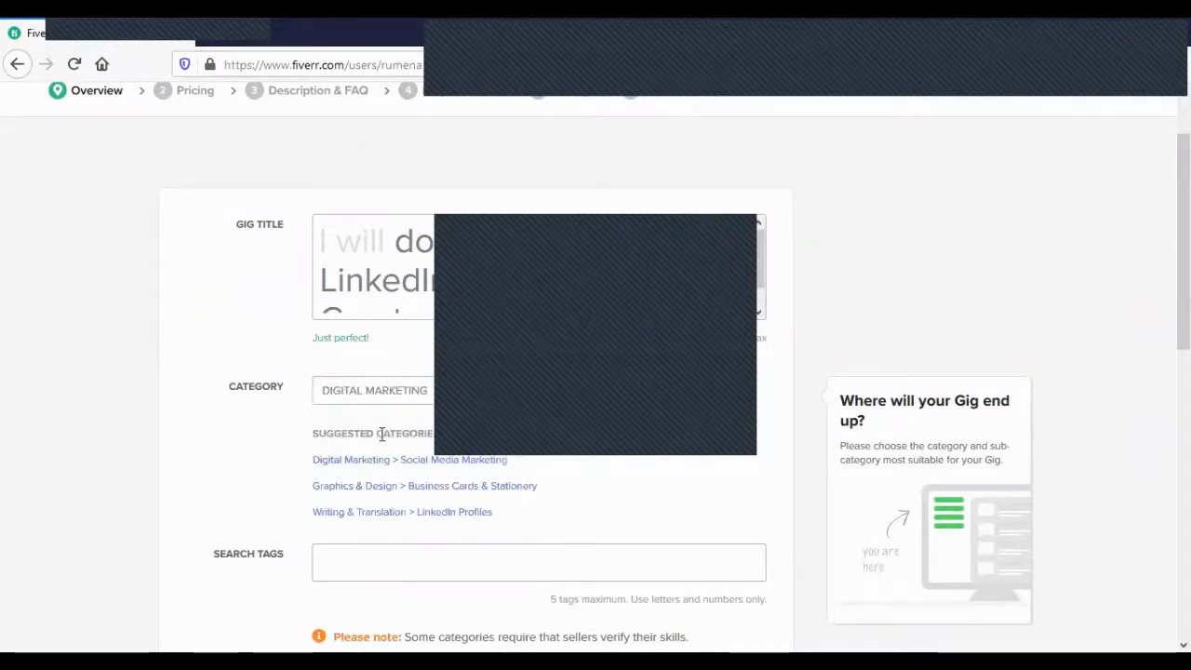
pyautogui.click(648, 403)
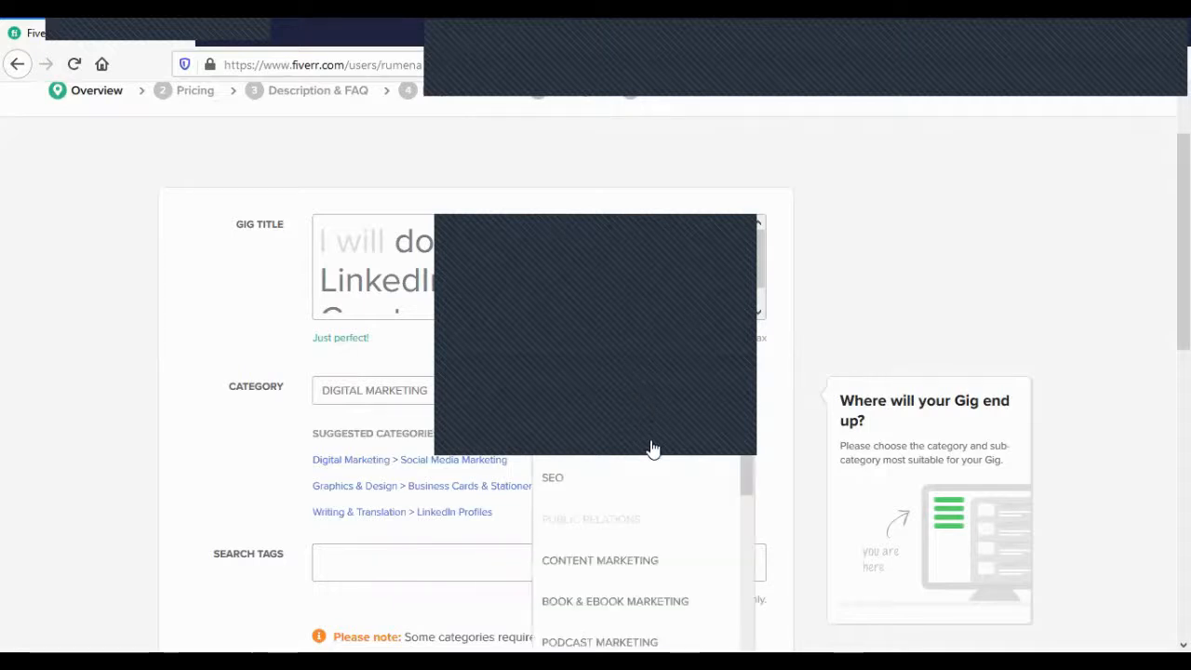
pyautogui.click(652, 441)
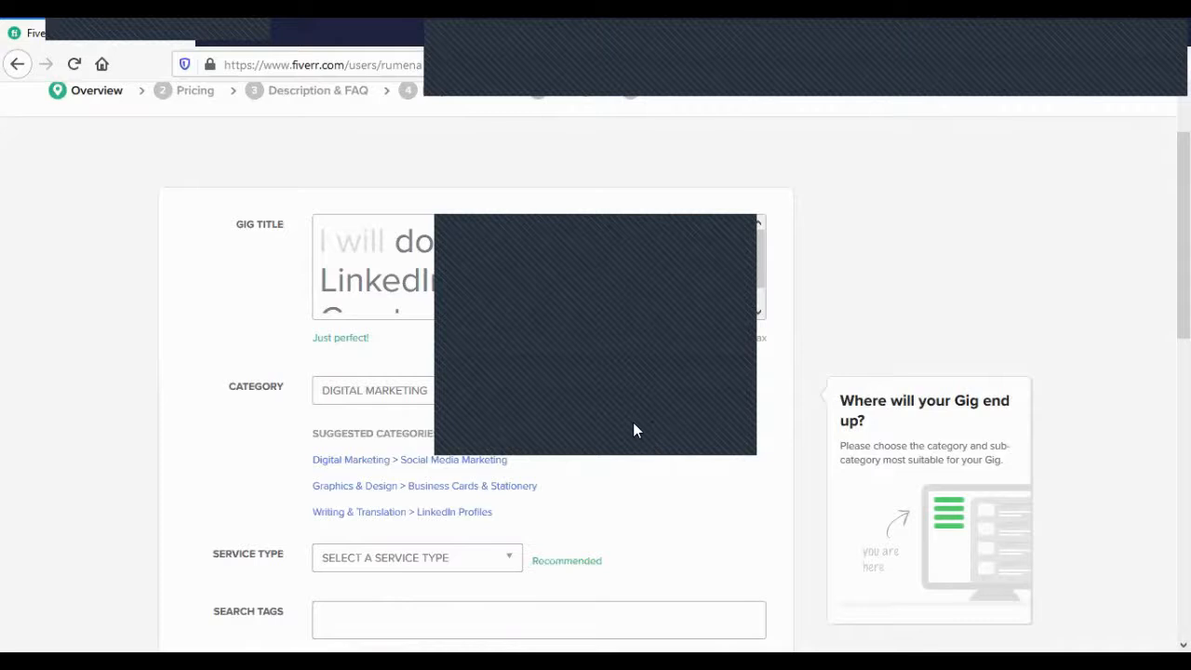
# Set the gig's service type to Profile Setup & Integration.
pyautogui.scroll(-2, 614, 433)
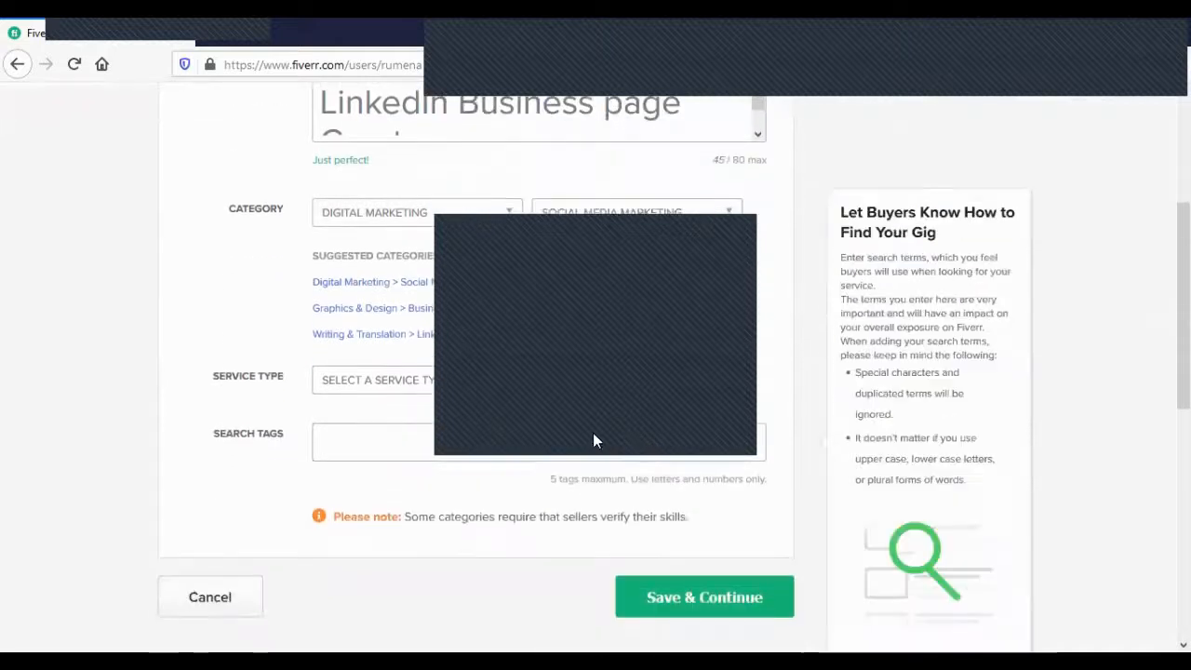
pyautogui.click(379, 388)
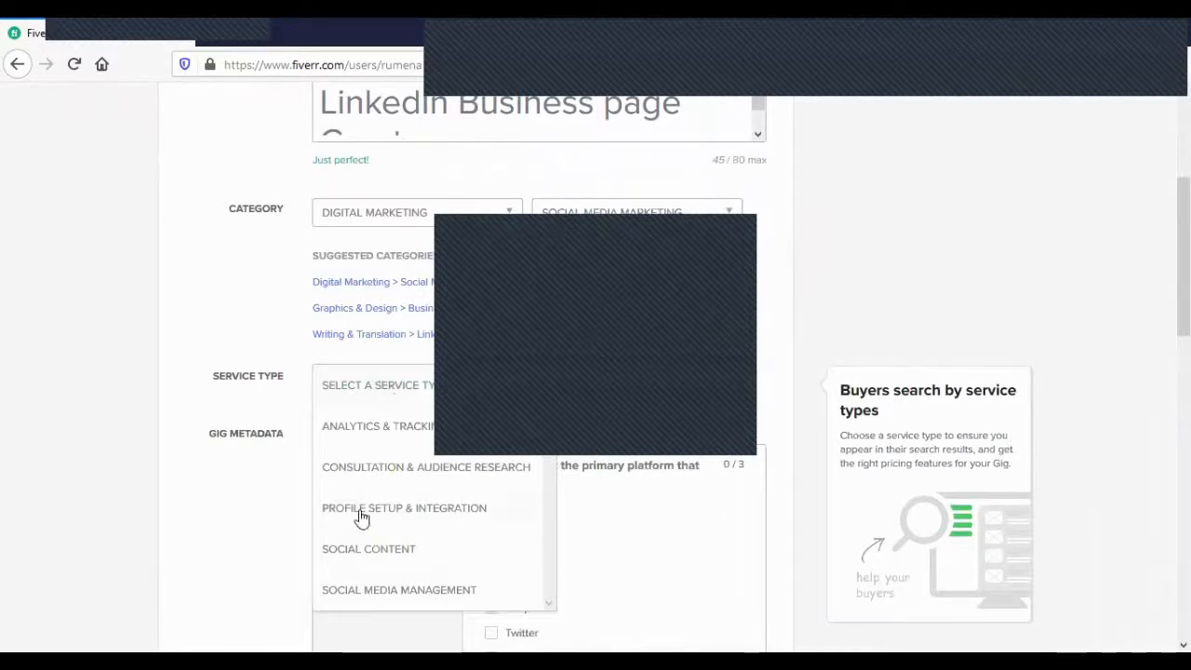
pyautogui.click(417, 515)
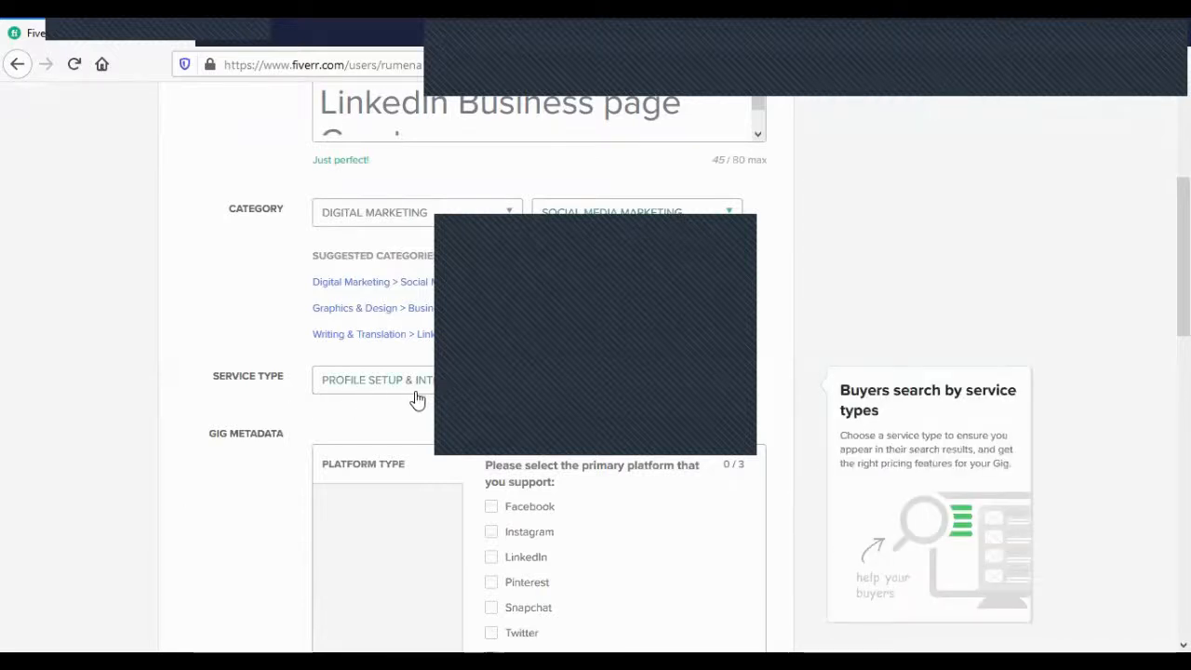
# Select Facebook, LinkedIn and YouTube as the supported primary platforms in the gig metadata.
pyautogui.scroll(-2, 500, 390)
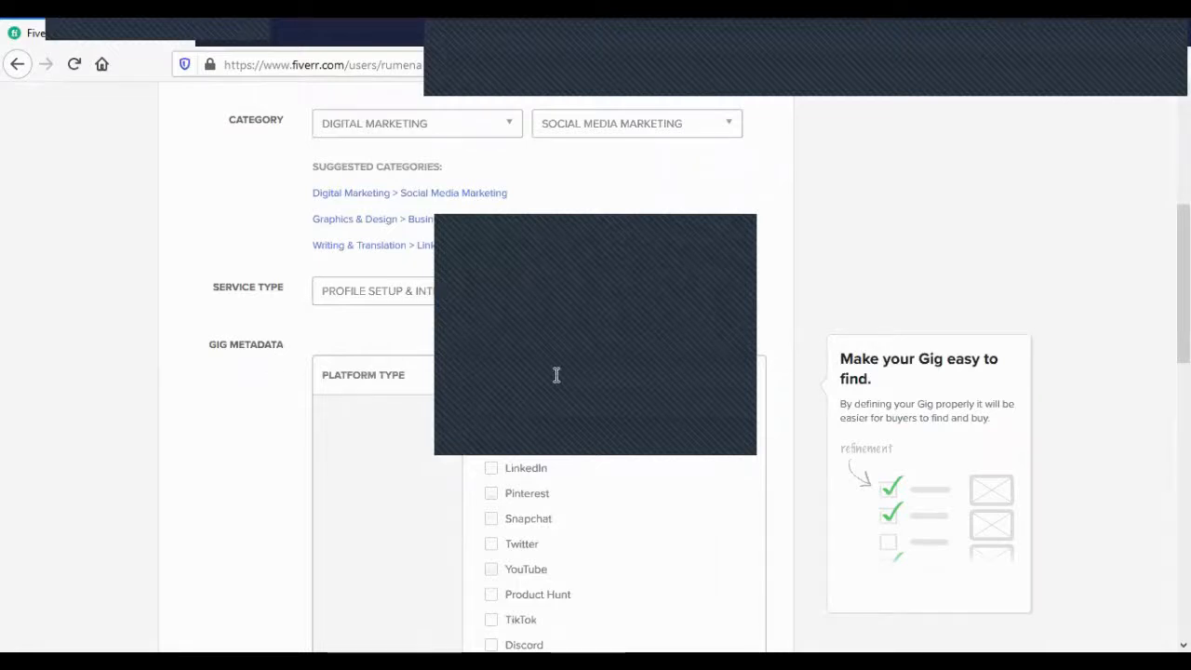
pyautogui.scroll(2, 556, 375)
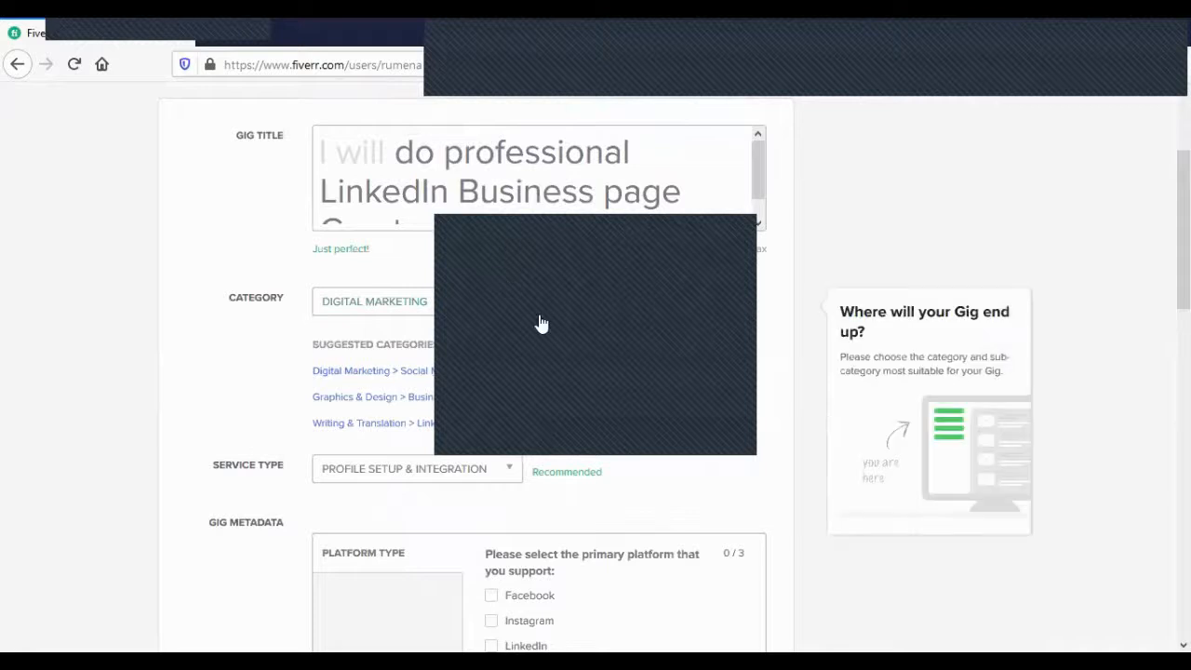
pyautogui.scroll(-3, 735, 400)
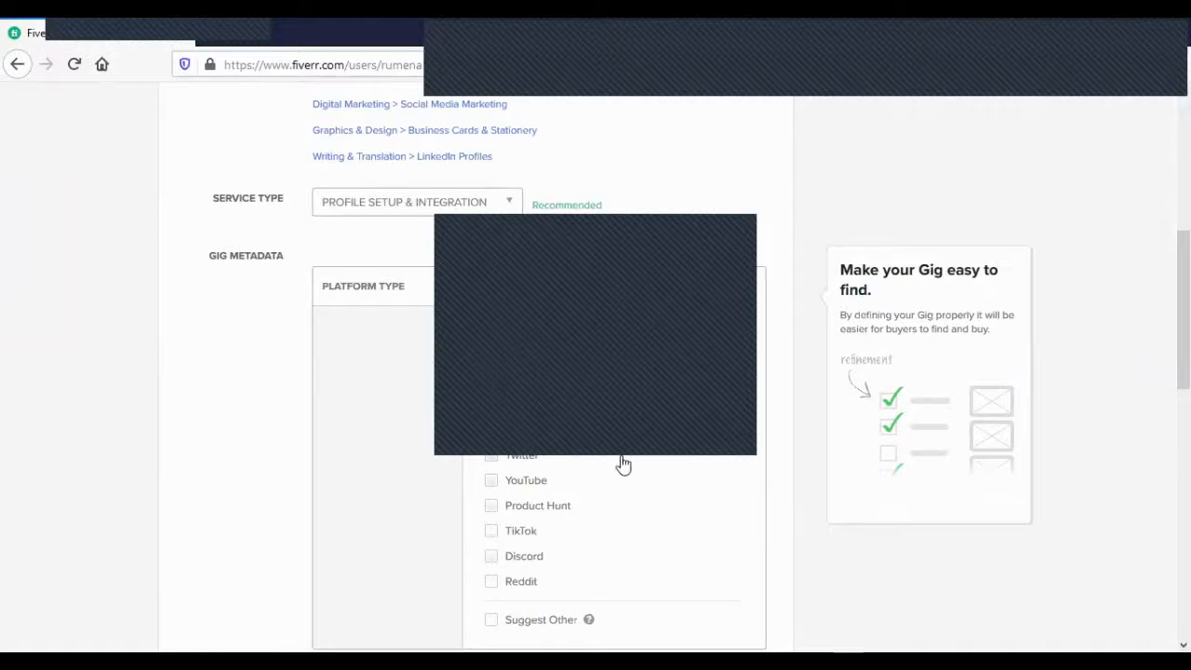
pyautogui.click(526, 481)
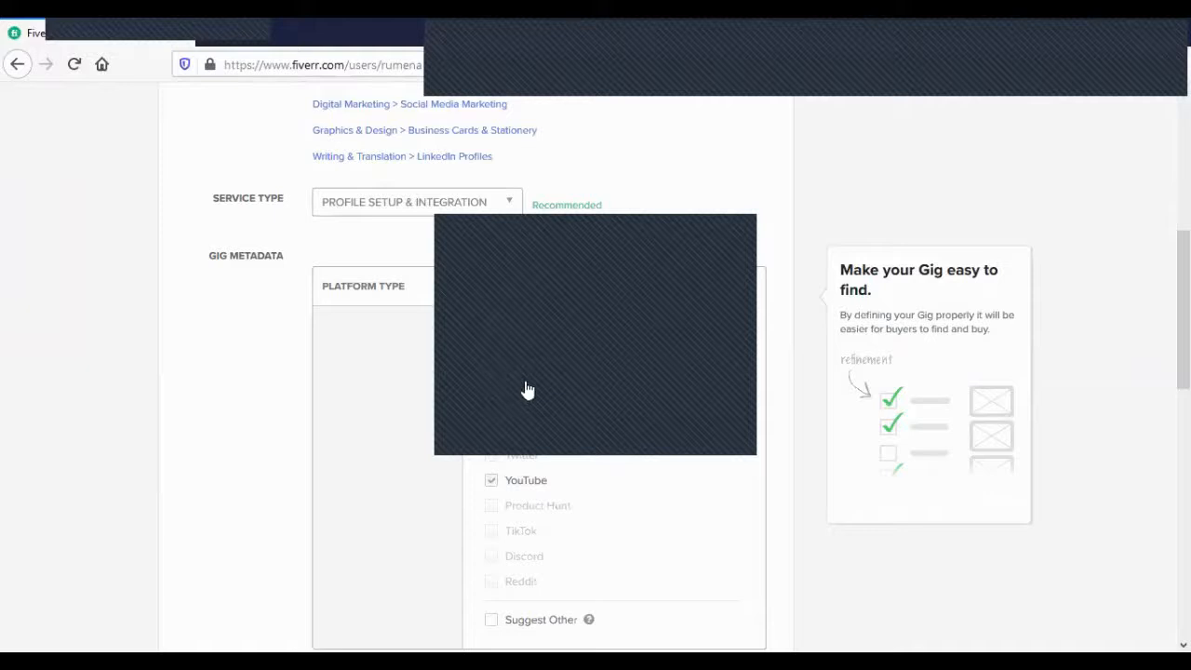
# Add "Business page" as the first search tag of the gig.
pyautogui.scroll(-1, 531, 510)
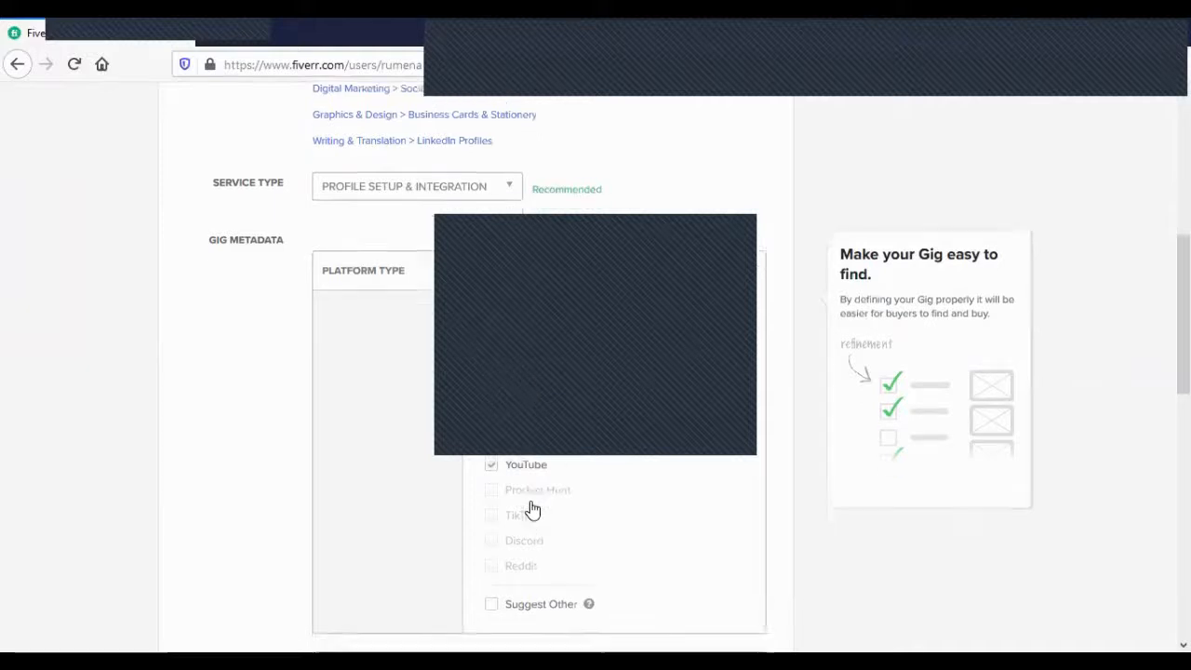
pyautogui.scroll(-2, 532, 510)
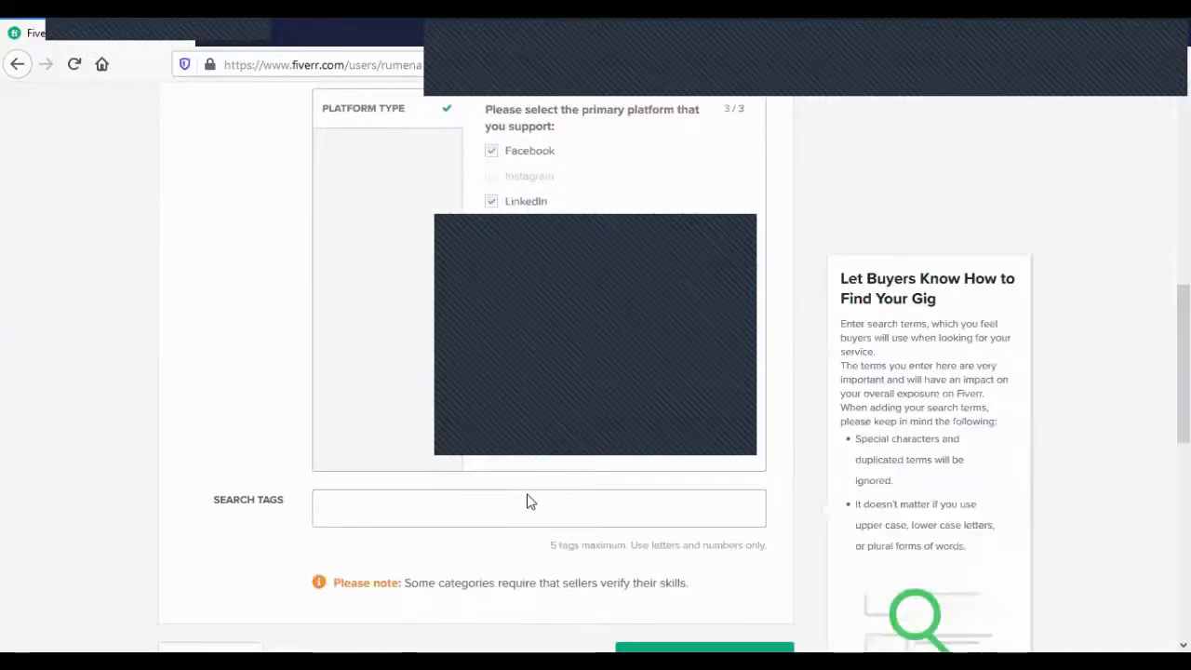
pyautogui.click(375, 506)
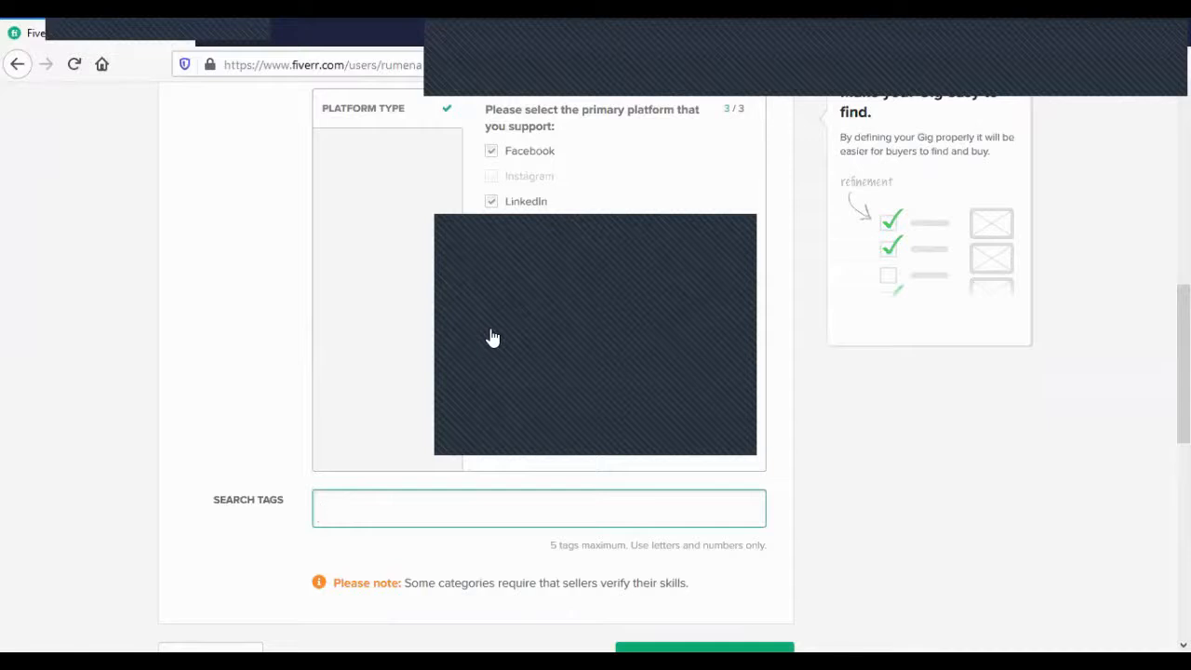
pyautogui.write('Business')
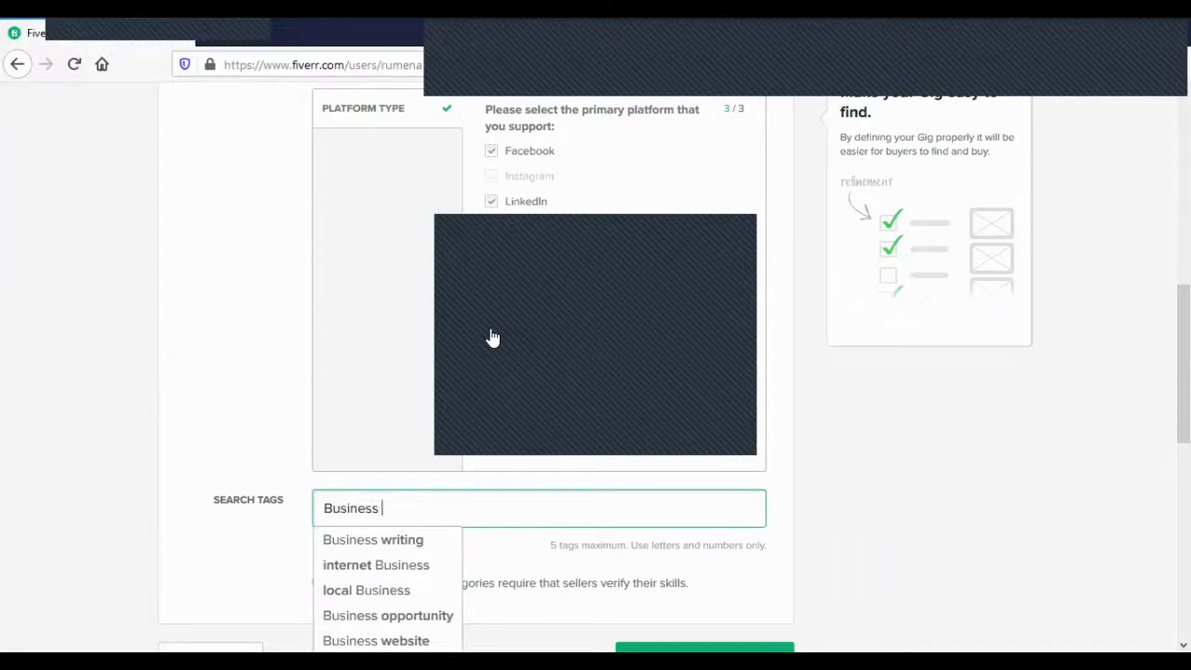
pyautogui.write(' page')
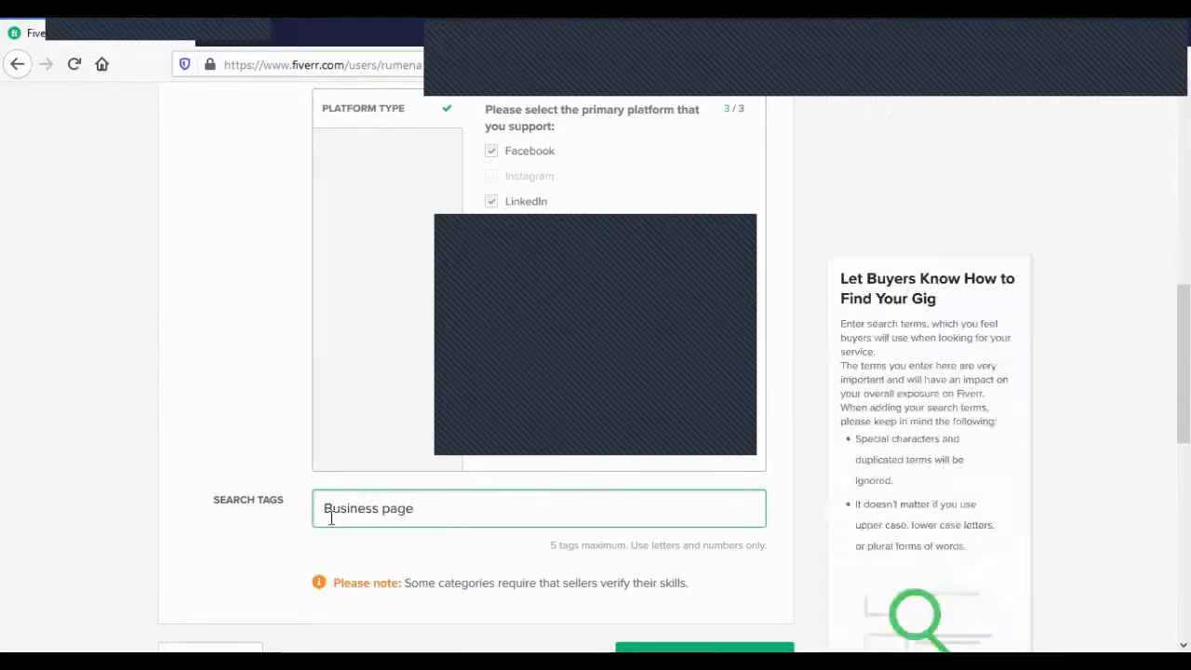
pyautogui.click(237, 555)
# Add "LinkdeIn Page" as the second search tag of the gig.
pyautogui.click(455, 513)
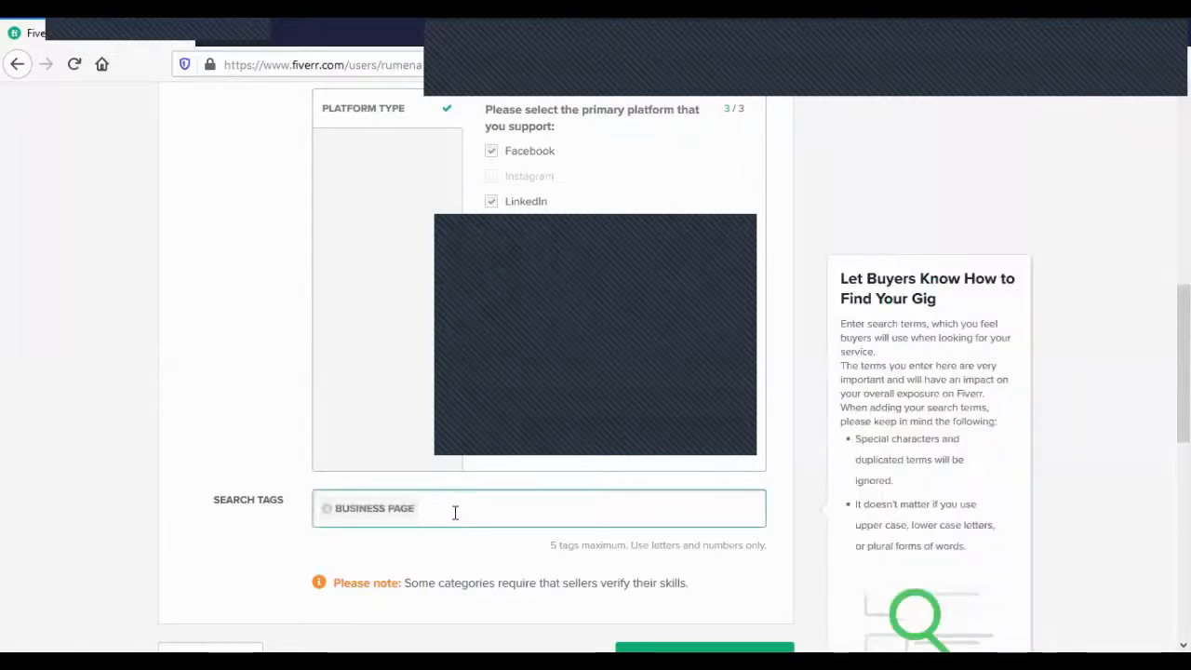
pyautogui.write('Linke')
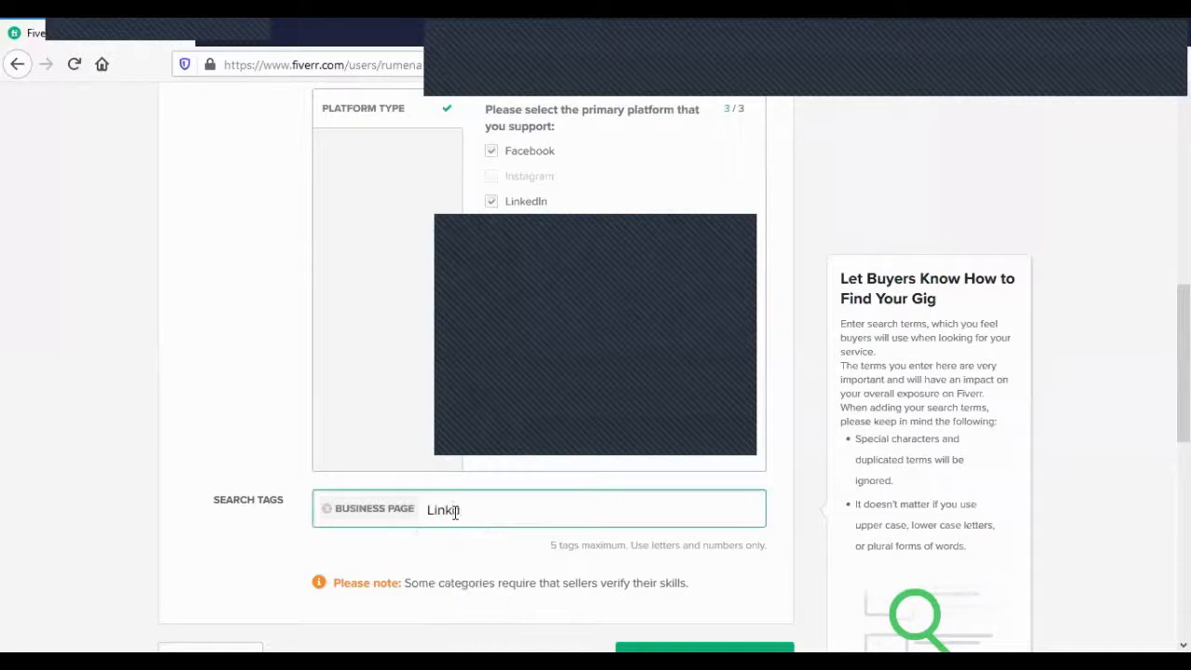
pyautogui.write('de')
pyautogui.write('In')
pyautogui.write(' Page')
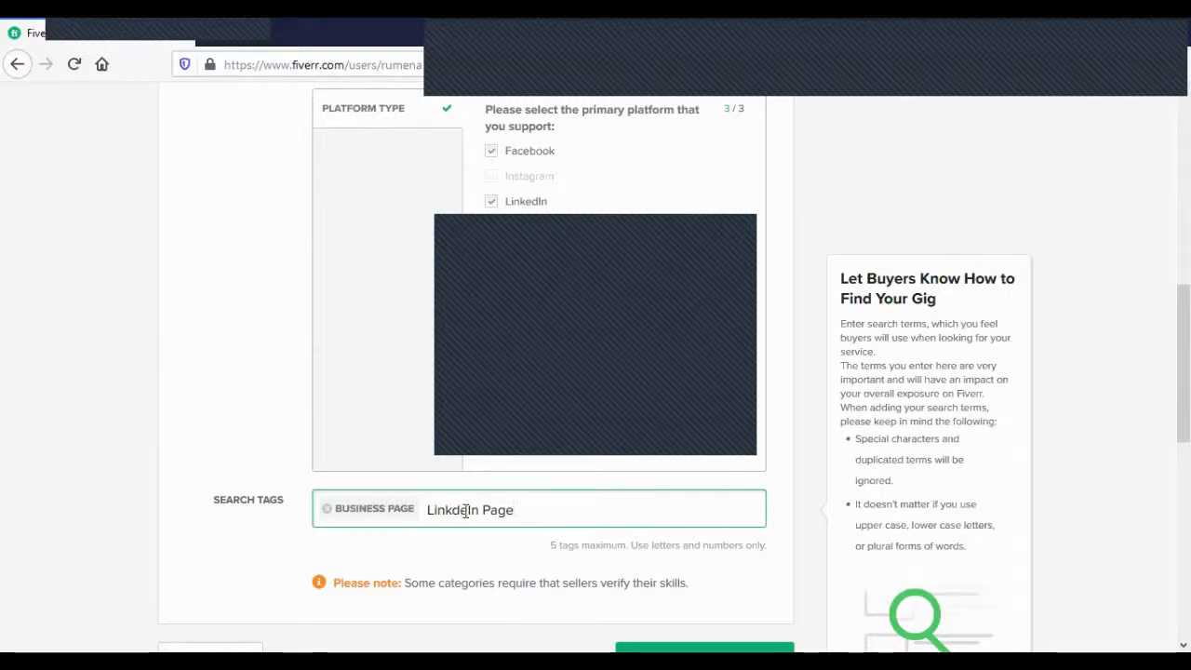
pyautogui.click(259, 536)
pyautogui.click(589, 518)
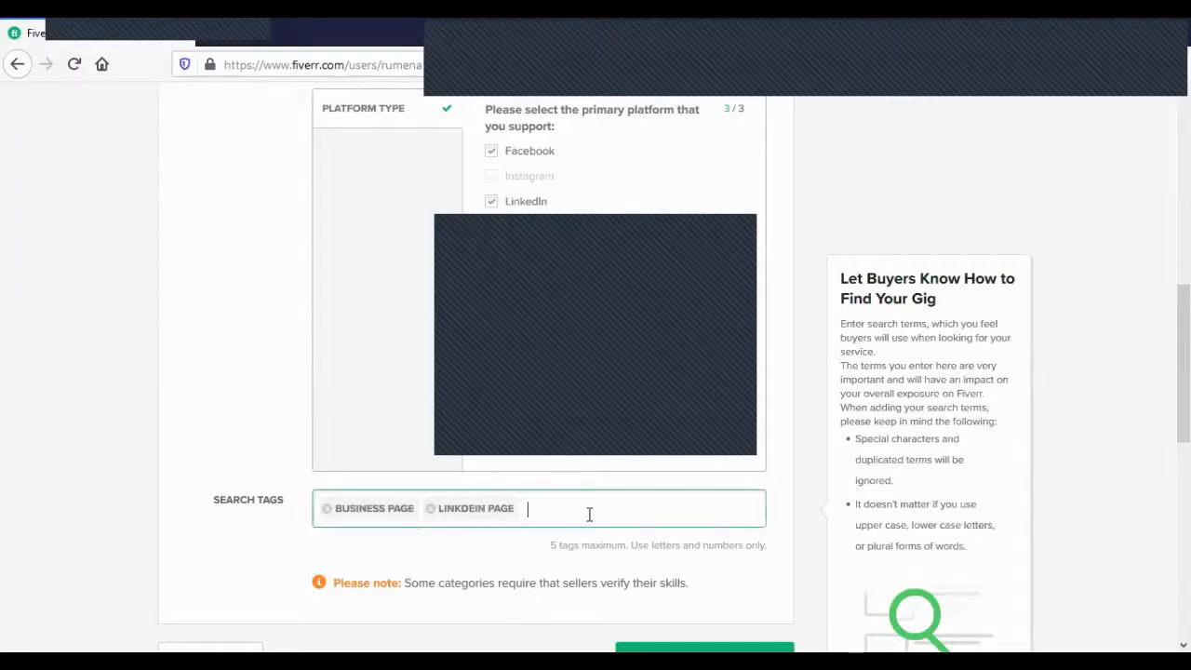
# Add "Company page" as the third search tag of the gig.
pyautogui.write('Com')
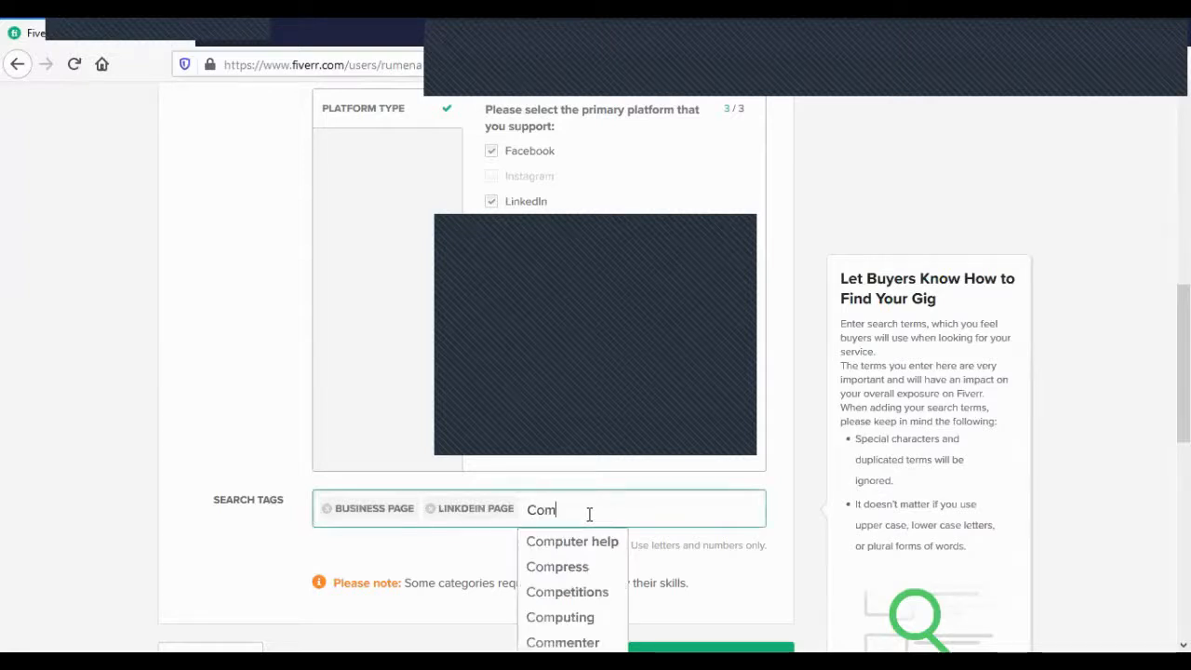
pyautogui.write('pany')
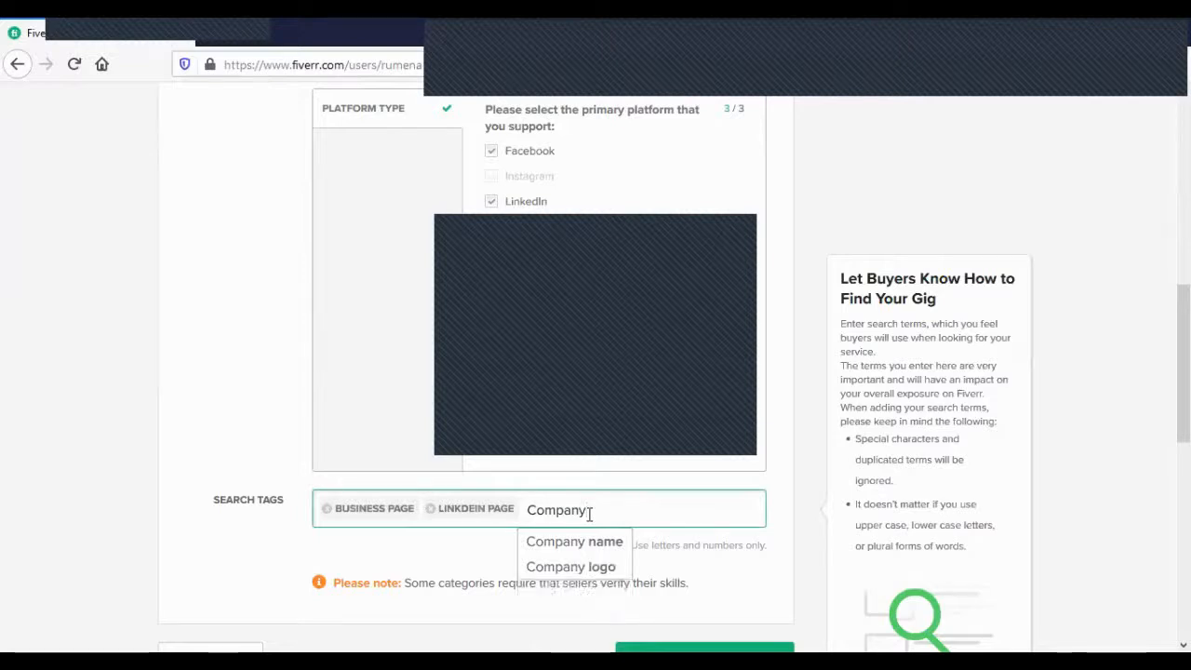
pyautogui.write(' page')
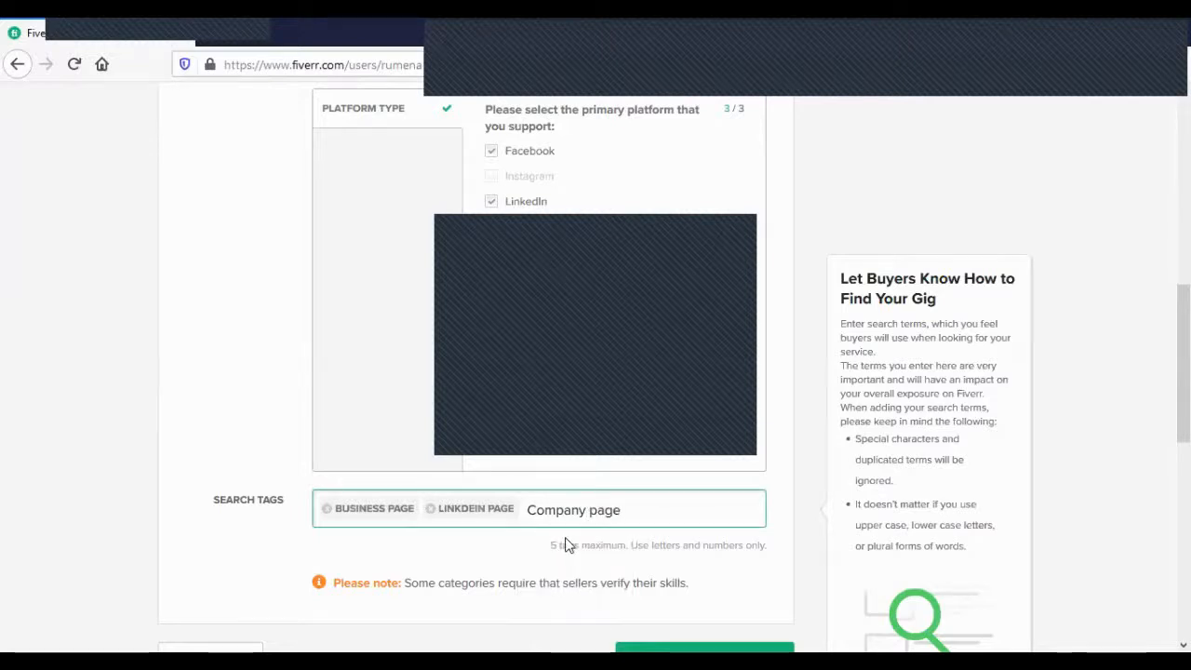
pyautogui.click(249, 545)
pyautogui.click(638, 527)
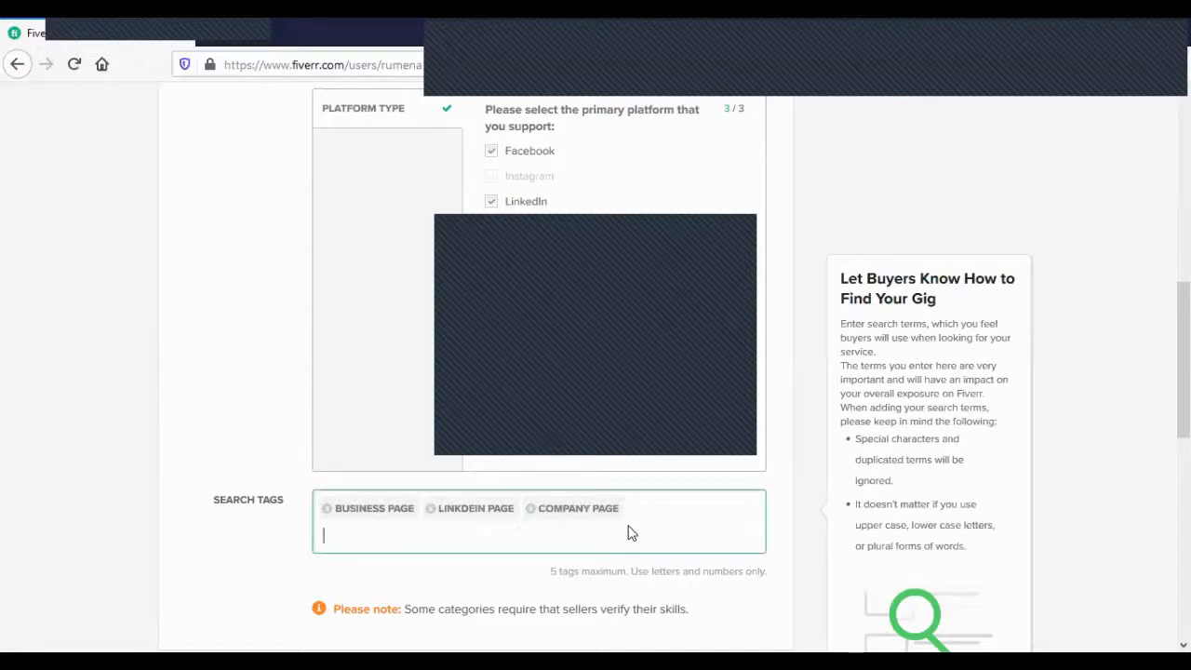
# Add the suggested "Linkedin" term as the fourth search tag of the gig.
pyautogui.write('Linkd')
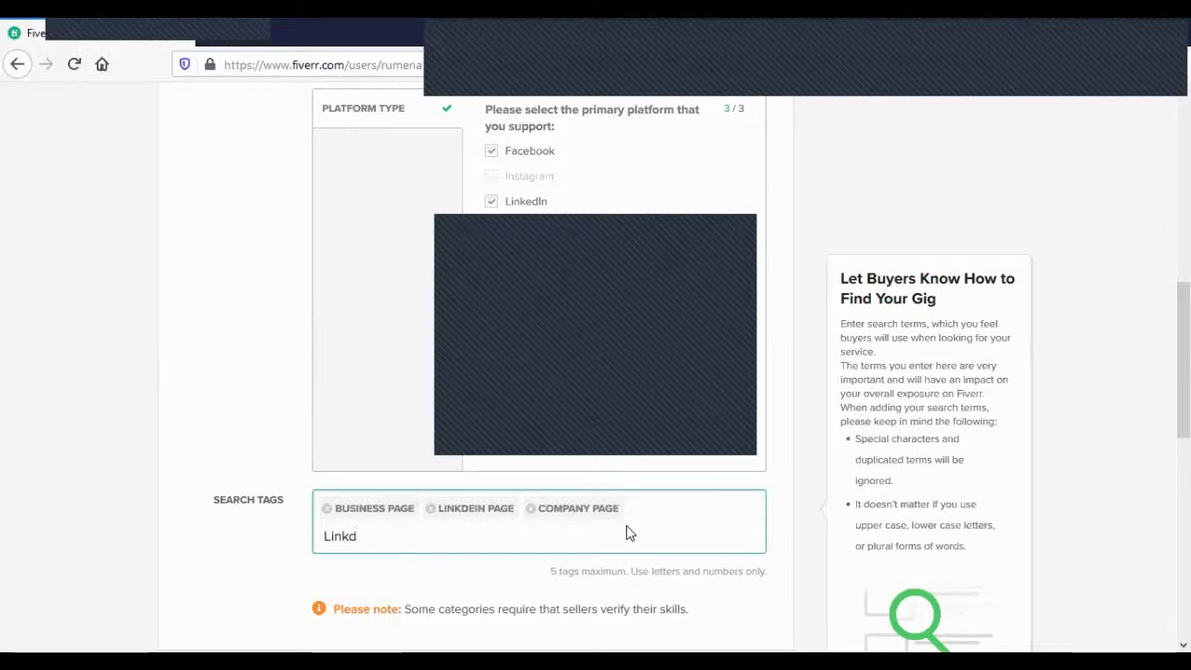
pyautogui.write('e')
pyautogui.press('BackSpace')
pyautogui.press('BackSpace')
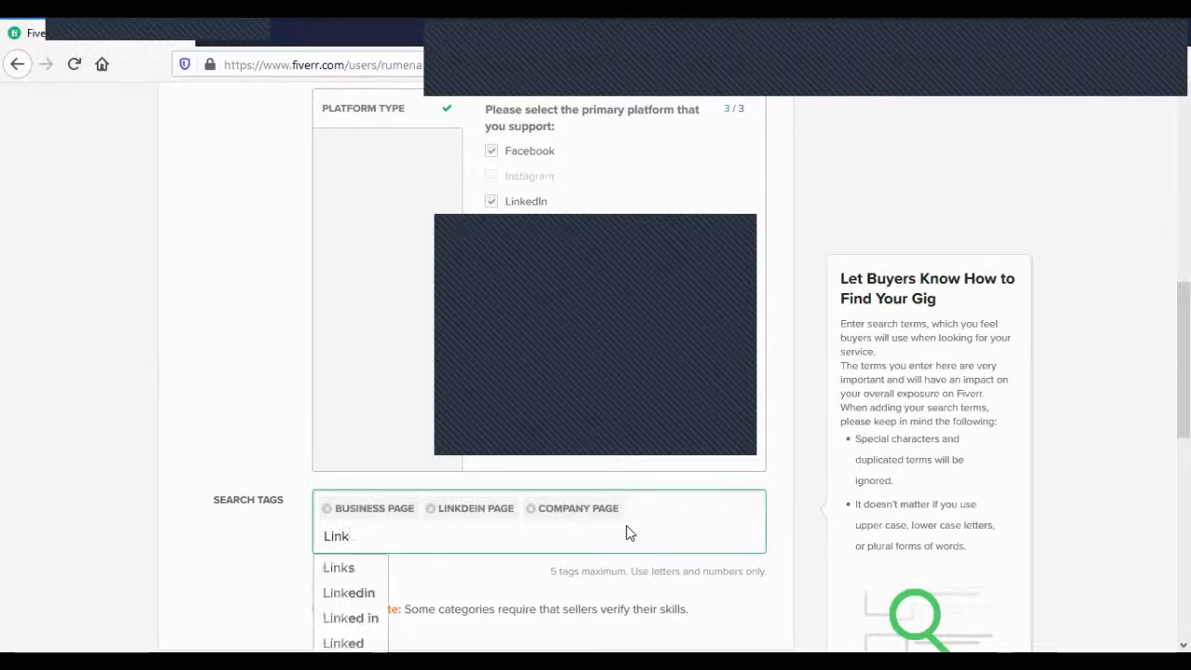
pyautogui.write('e')
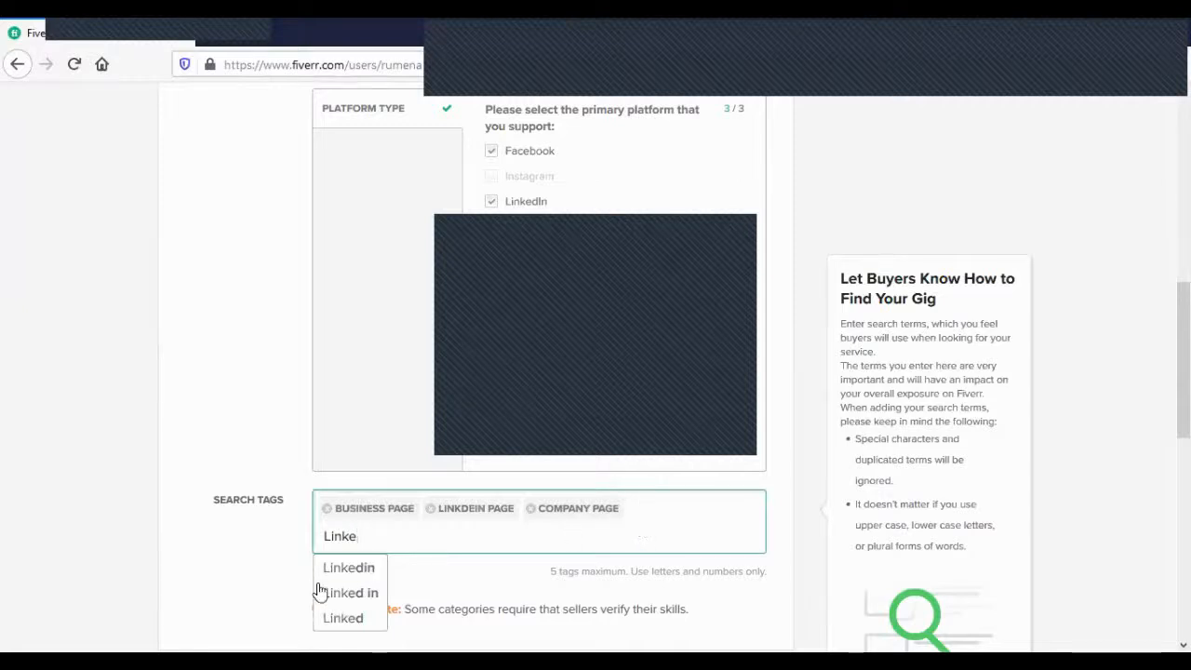
pyautogui.click(345, 567)
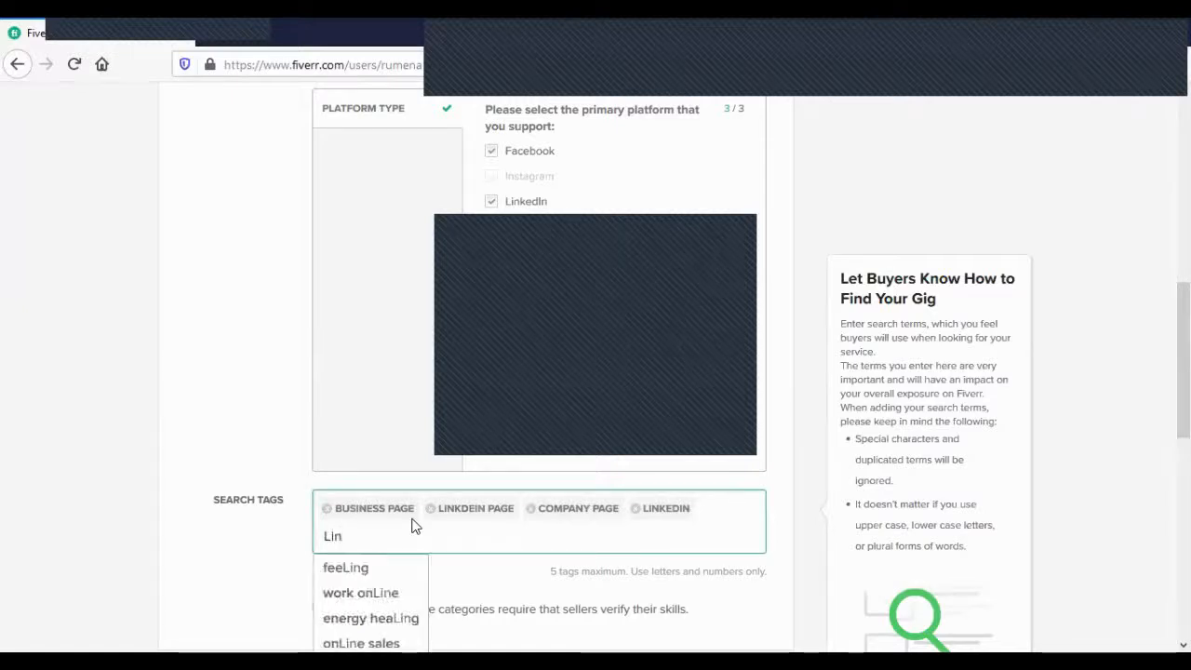
# Add "Linkedin Business" as the fifth search tag of the gig.
pyautogui.write('kedin B')
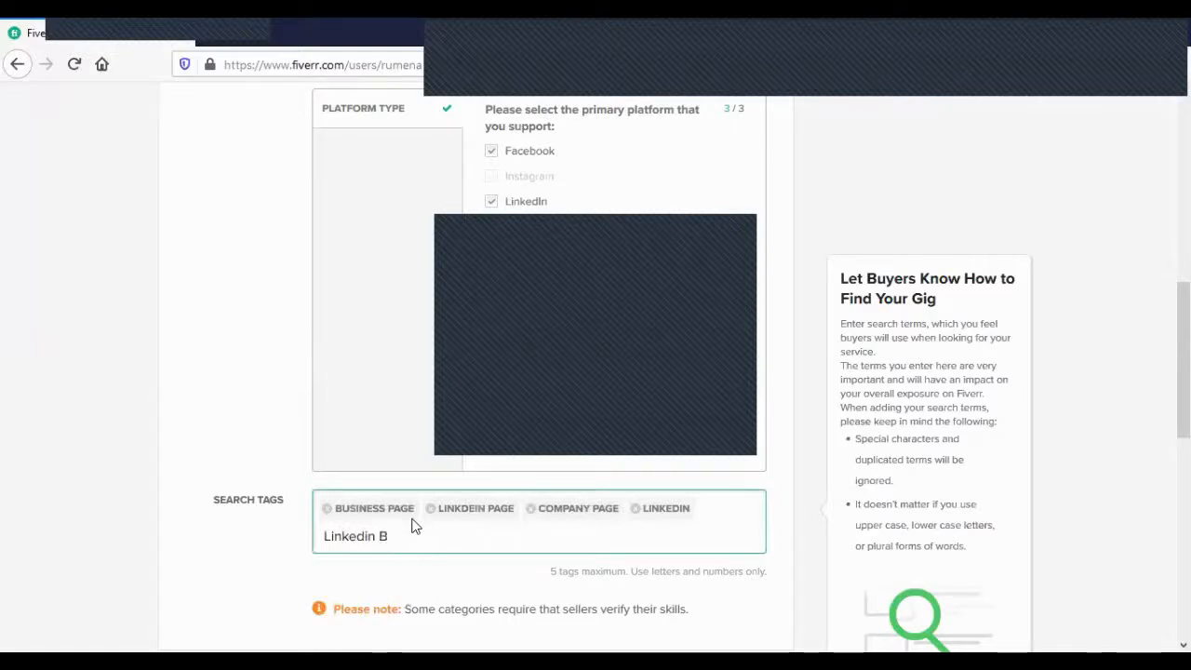
pyautogui.write('usines')
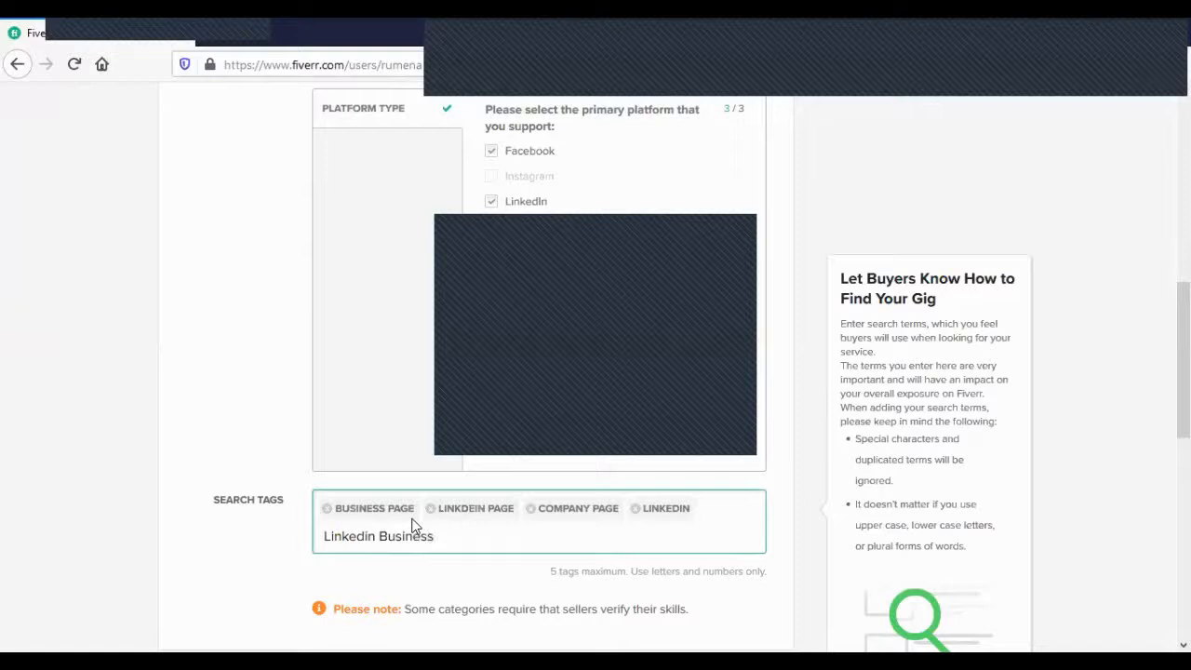
pyautogui.write('s')
pyautogui.click(247, 547)
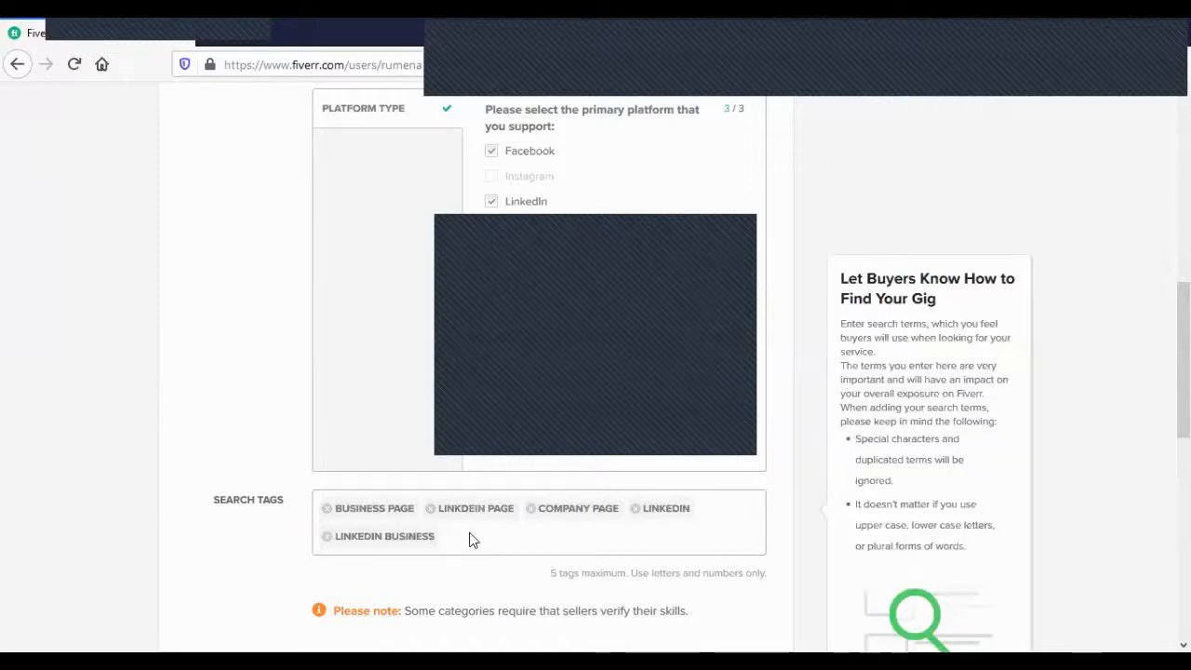
# Examine the wording of the gig title, especially the "LinkedIn Business page" keywords.
pyautogui.scroll(2, 465, 494)
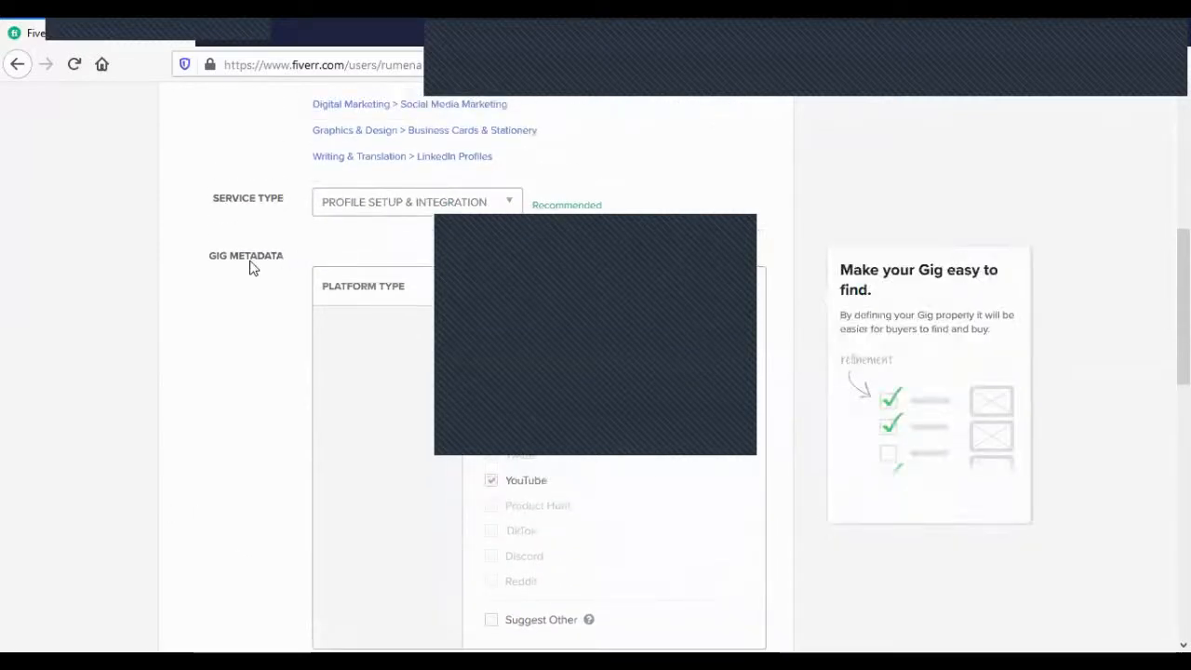
pyautogui.scroll(2, 525, 341)
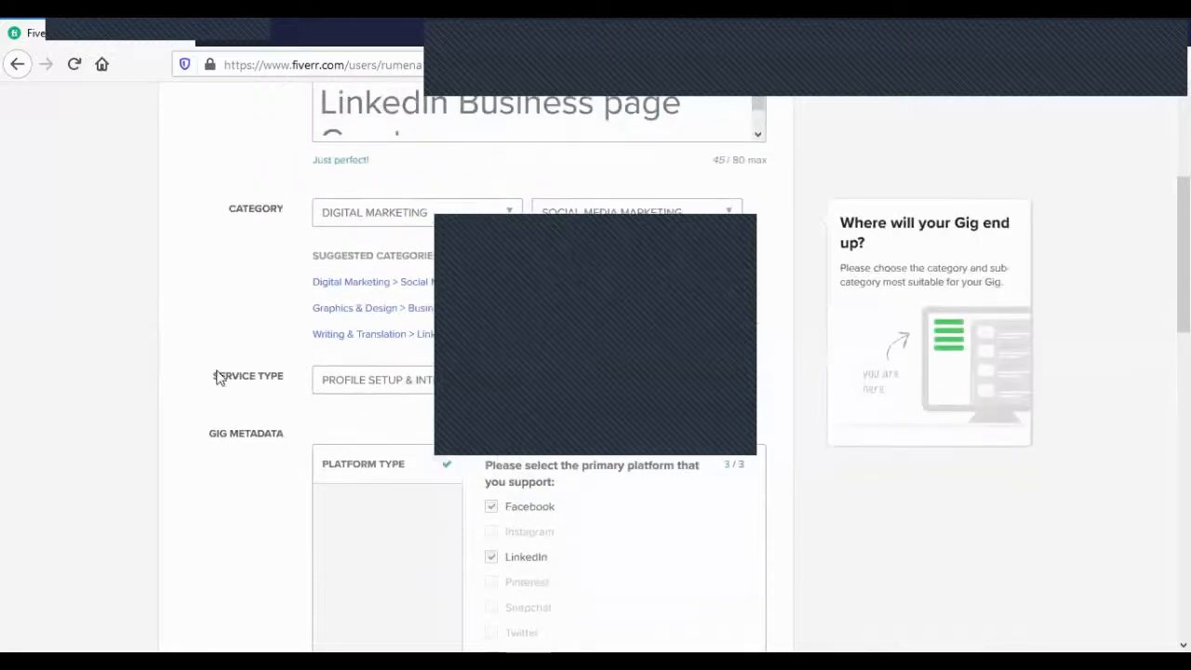
pyautogui.scroll(2, 330, 423)
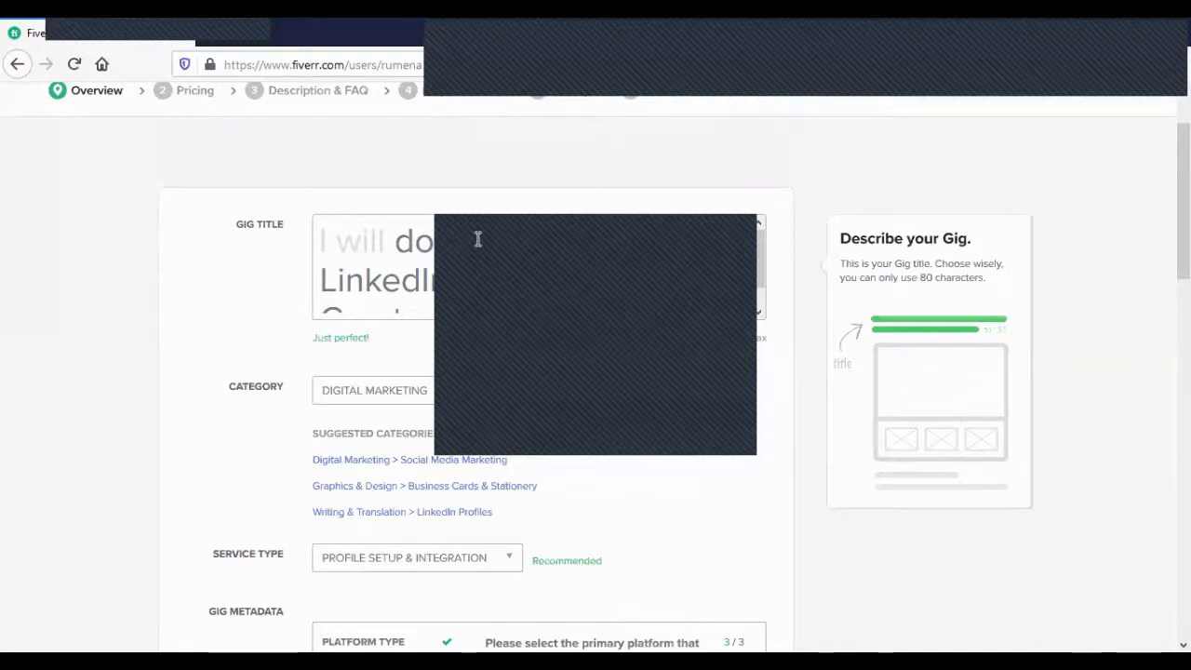
pyautogui.click(427, 242)
pyautogui.doubleClick(426, 242)
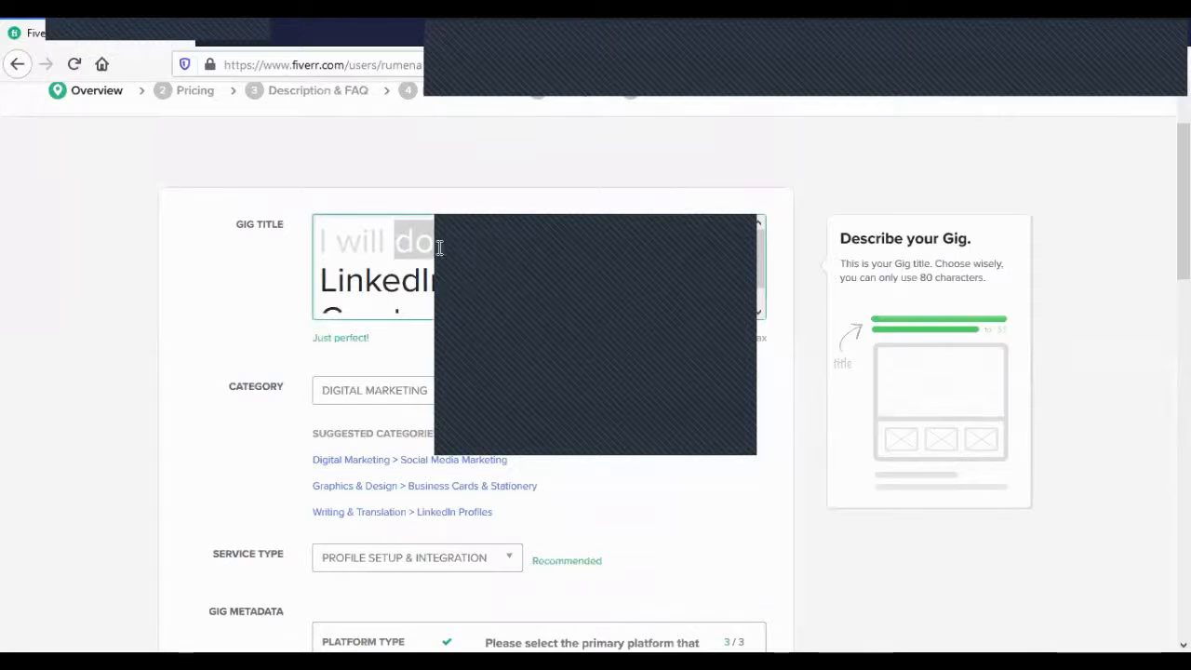
pyautogui.click(438, 247)
pyautogui.moveTo(436, 247); pyautogui.dragTo(404, 246)
pyautogui.click(437, 244)
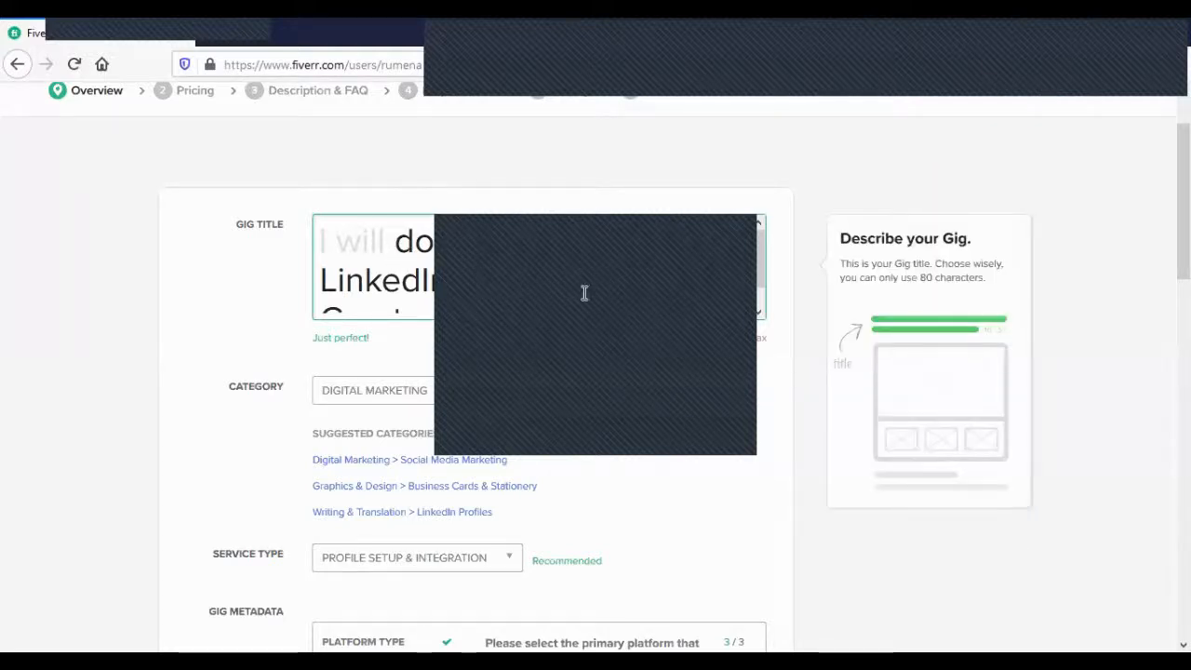
pyautogui.scroll(-1, 584, 293)
pyautogui.scroll(1, 494, 288)
pyautogui.moveTo(468, 274); pyautogui.dragTo(304, 290)
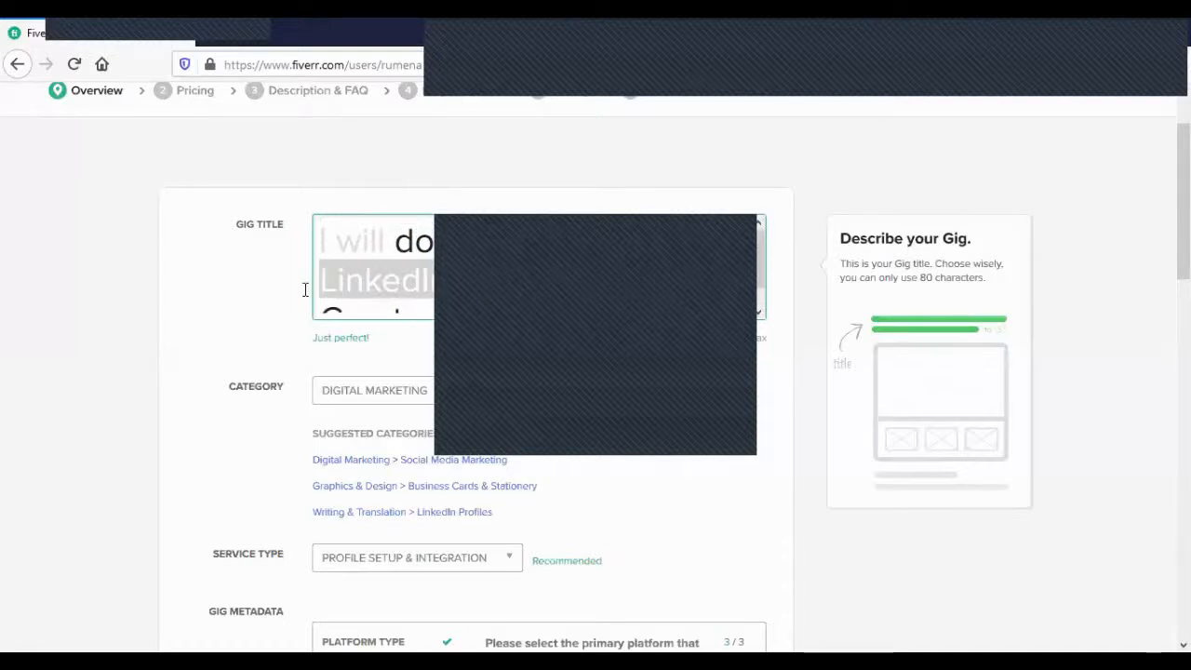
pyautogui.click(693, 284)
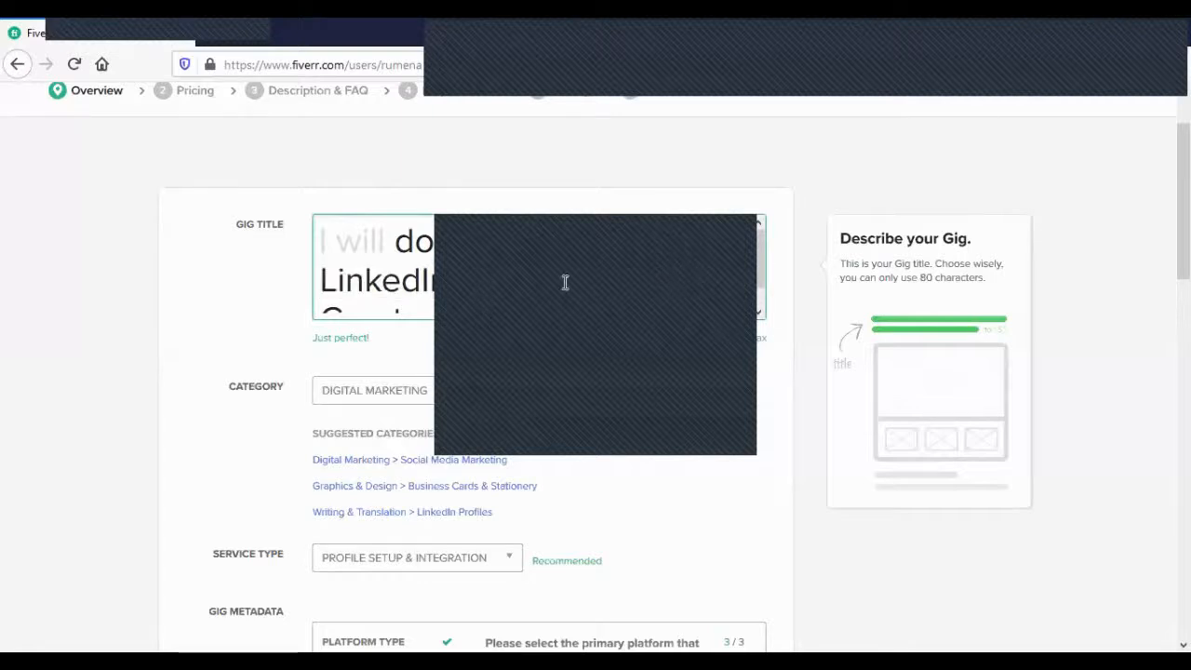
pyautogui.moveTo(497, 279); pyautogui.dragTo(295, 279)
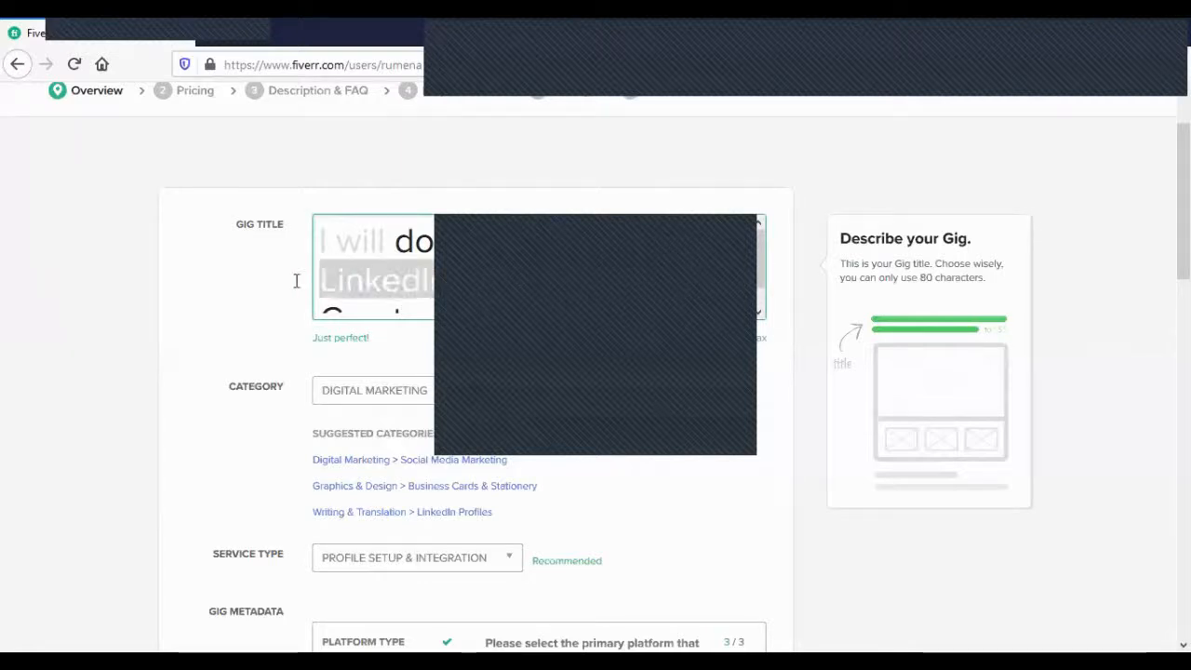
pyautogui.moveTo(698, 283); pyautogui.dragTo(290, 274)
pyautogui.click(285, 280)
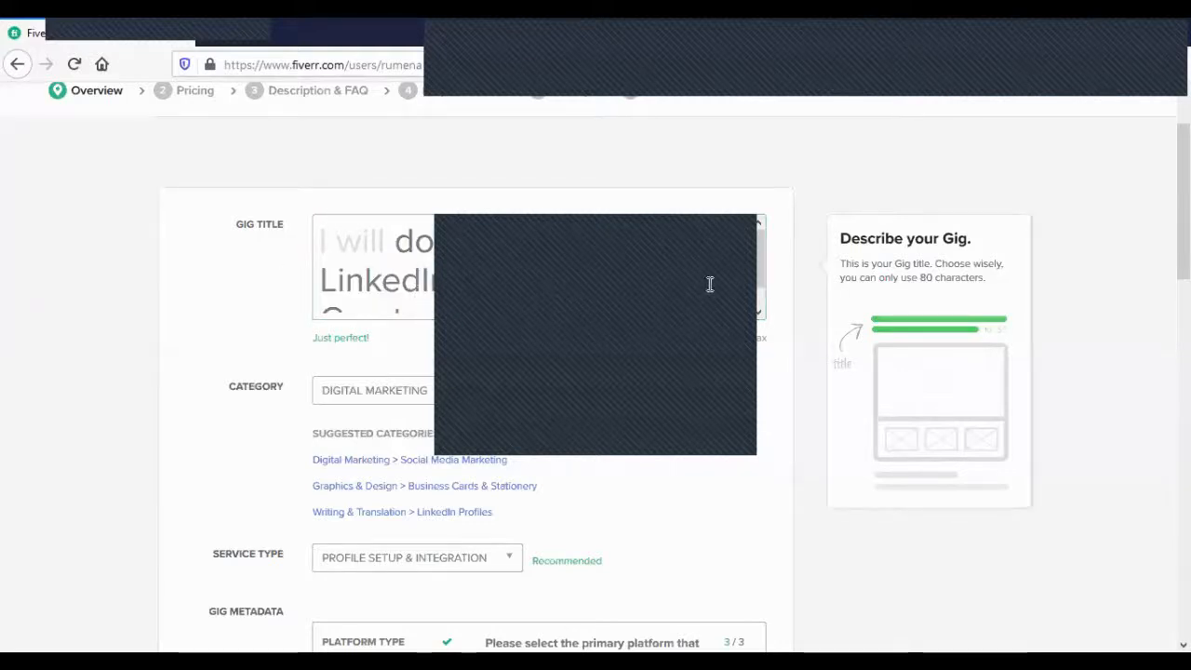
pyautogui.moveTo(699, 285); pyautogui.dragTo(350, 271)
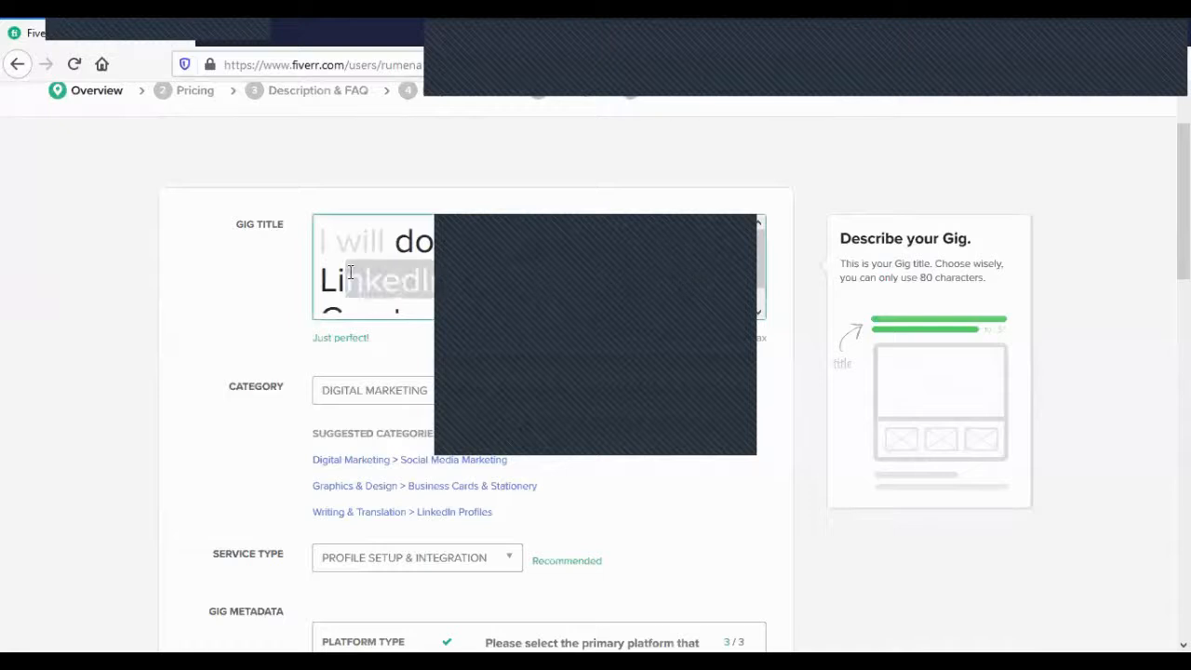
# Compare the gig title with the search tags and review the category, service type and platform settings of the overview.
pyautogui.scroll(-1, 350, 271)
pyautogui.scroll(-2, 378, 333)
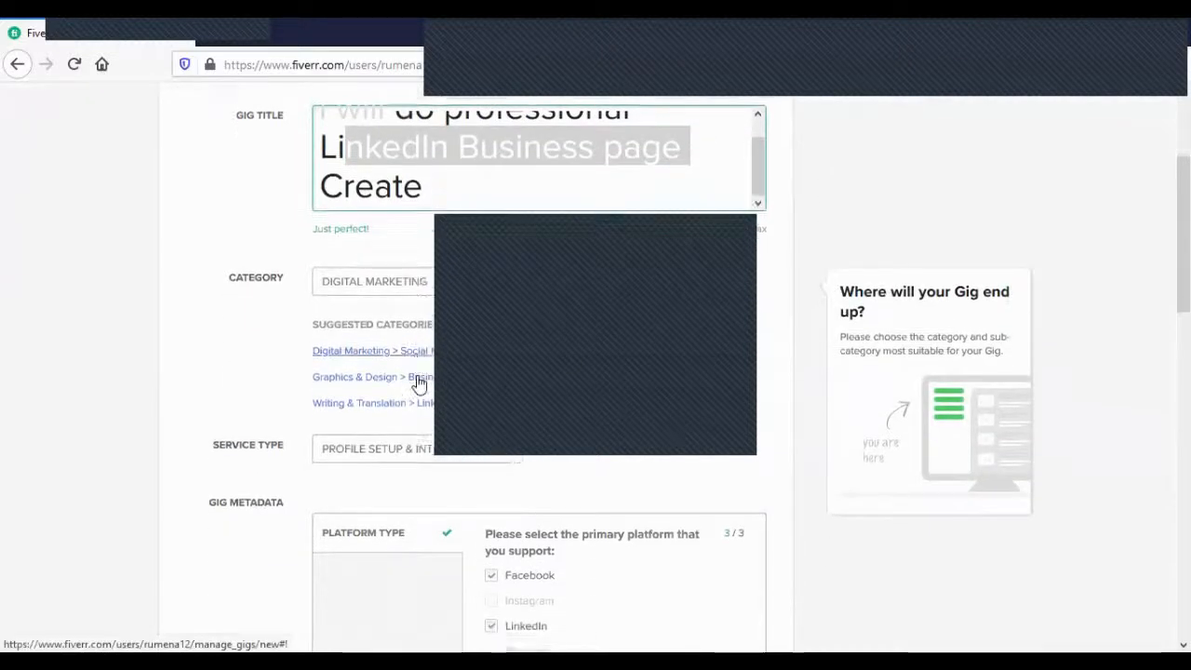
pyautogui.scroll(-6, 419, 383)
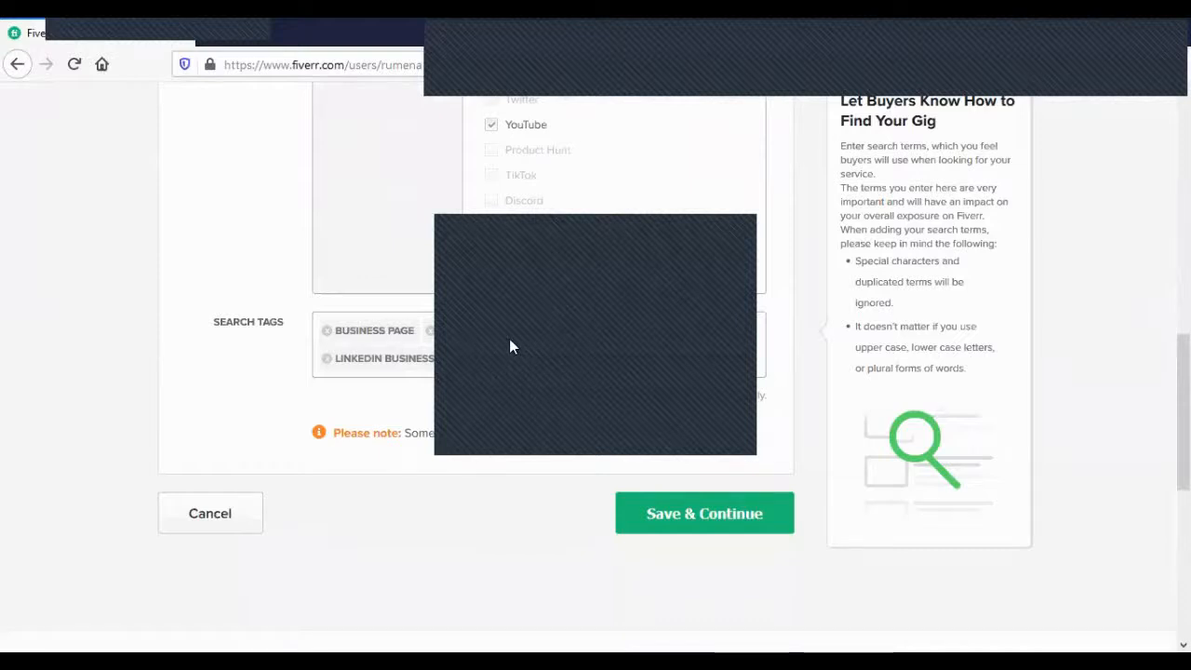
pyautogui.scroll(4, 453, 370)
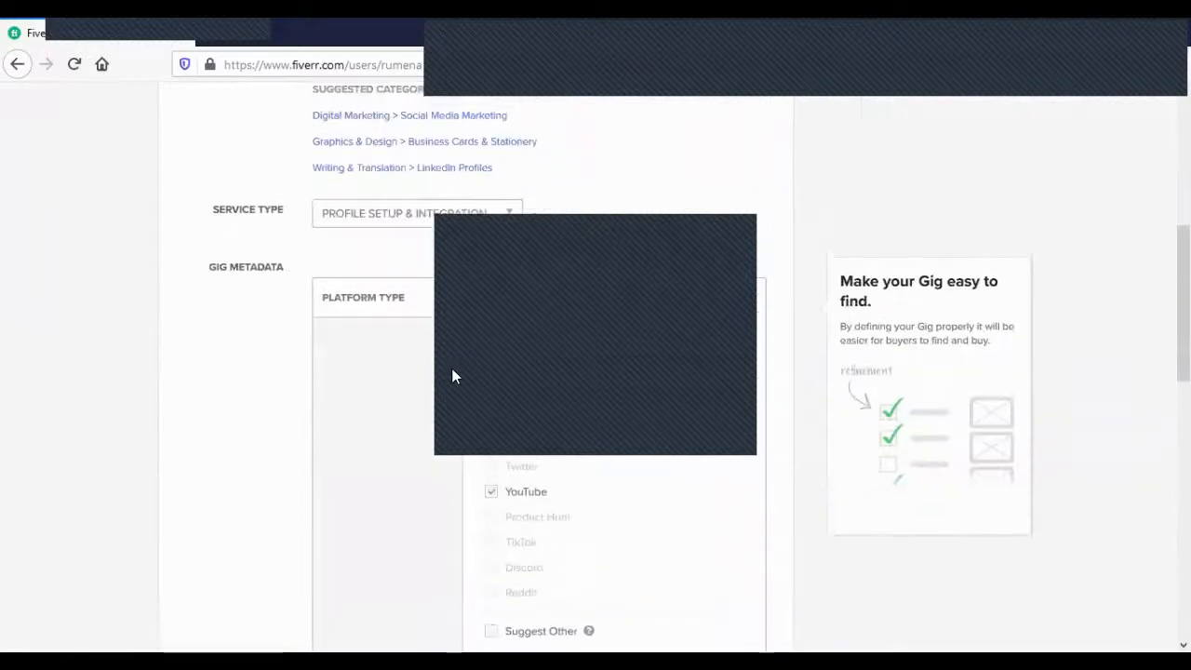
pyautogui.scroll(4, 453, 372)
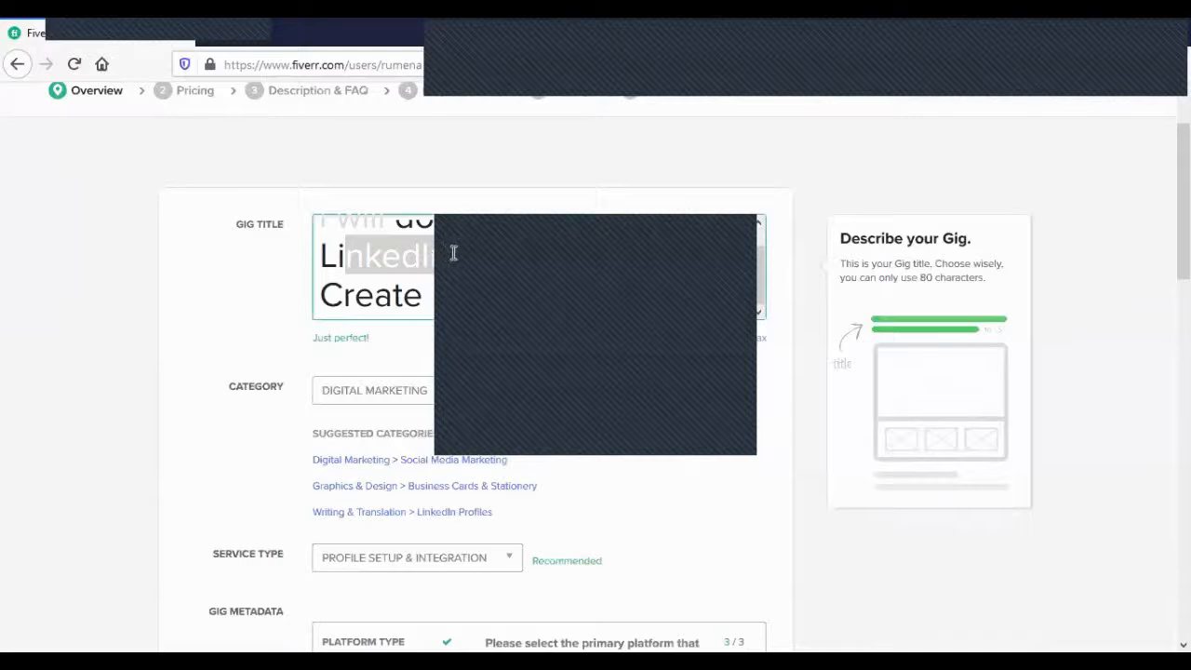
pyautogui.scroll(-5, 444, 559)
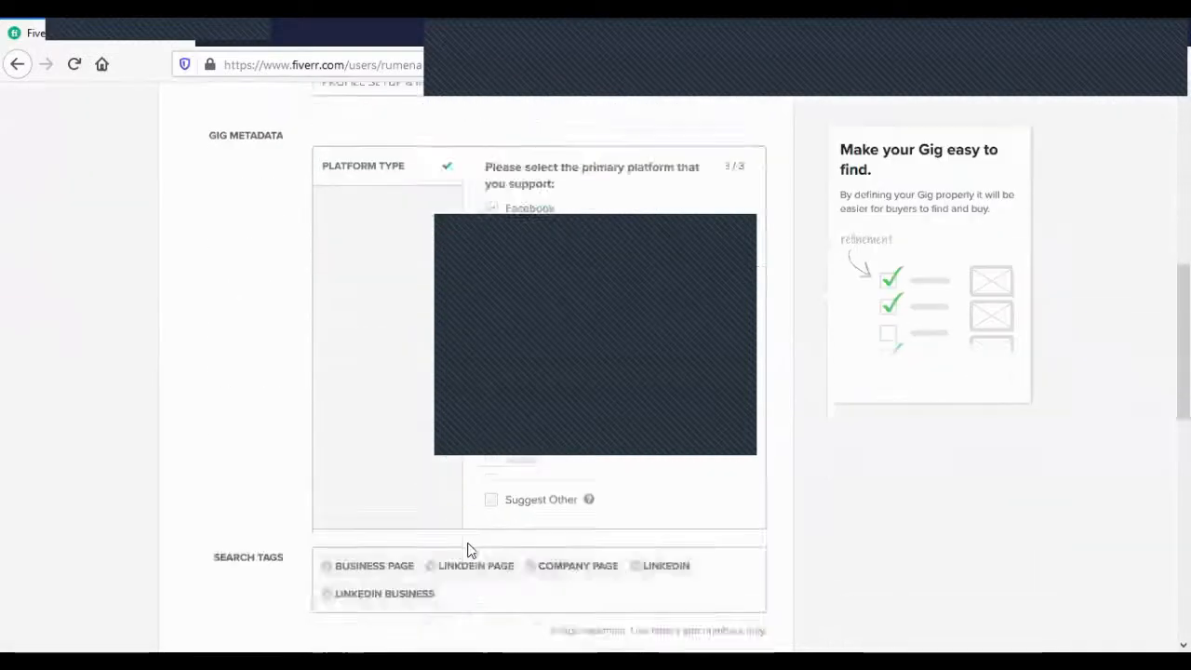
pyautogui.scroll(-2, 468, 550)
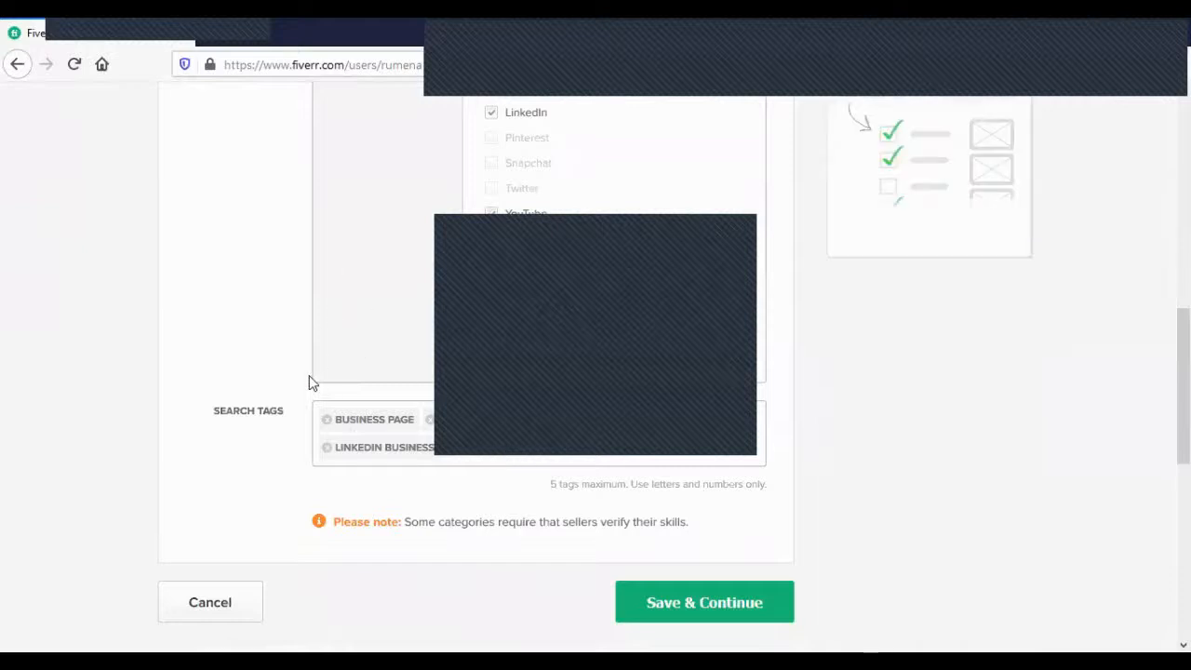
pyautogui.scroll(10, 313, 392)
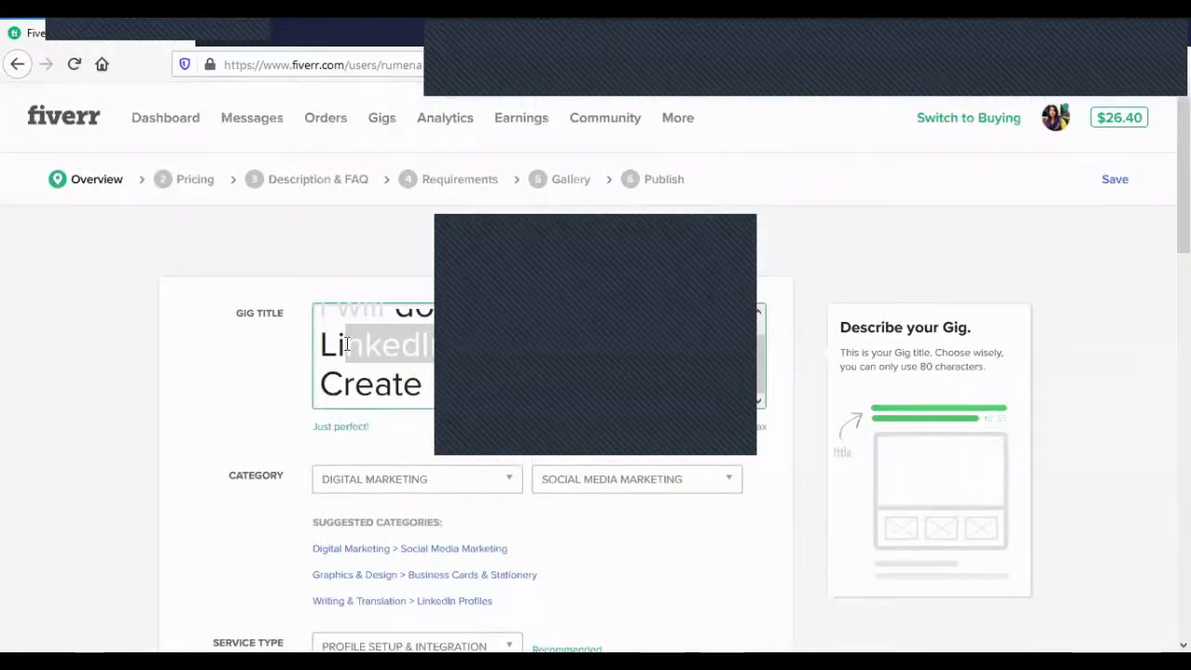
pyautogui.scroll(-8, 298, 354)
pyautogui.scroll(-3, 298, 359)
pyautogui.scroll(7, 302, 359)
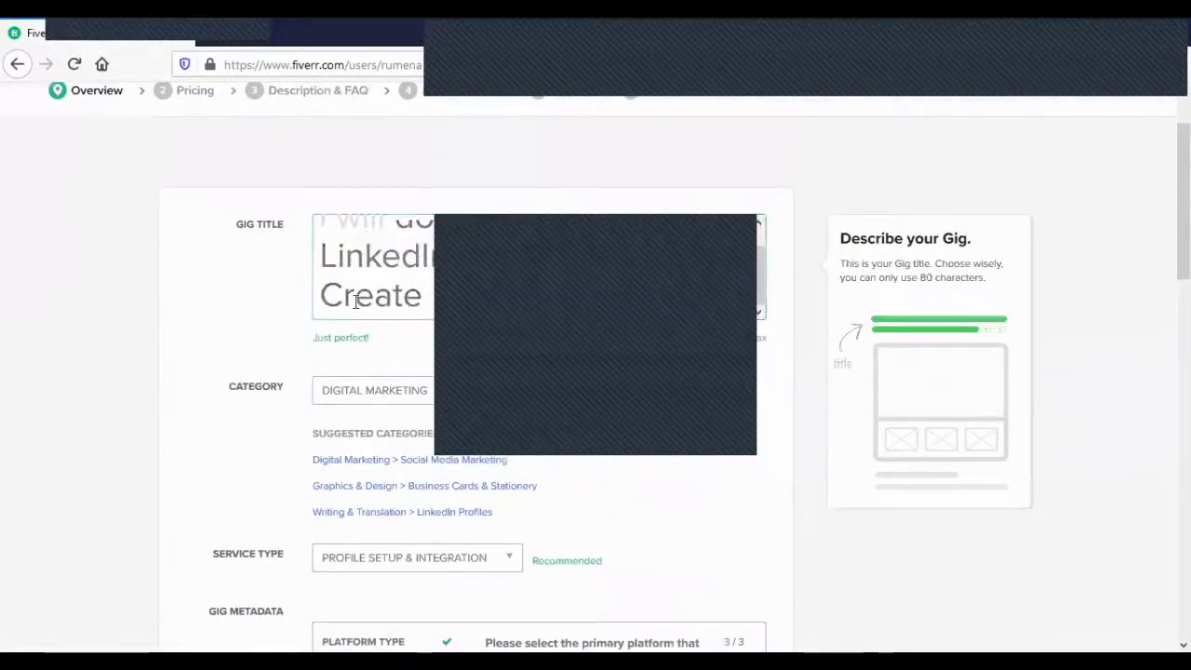
pyautogui.scroll(-3, 553, 361)
pyautogui.scroll(-7, 551, 361)
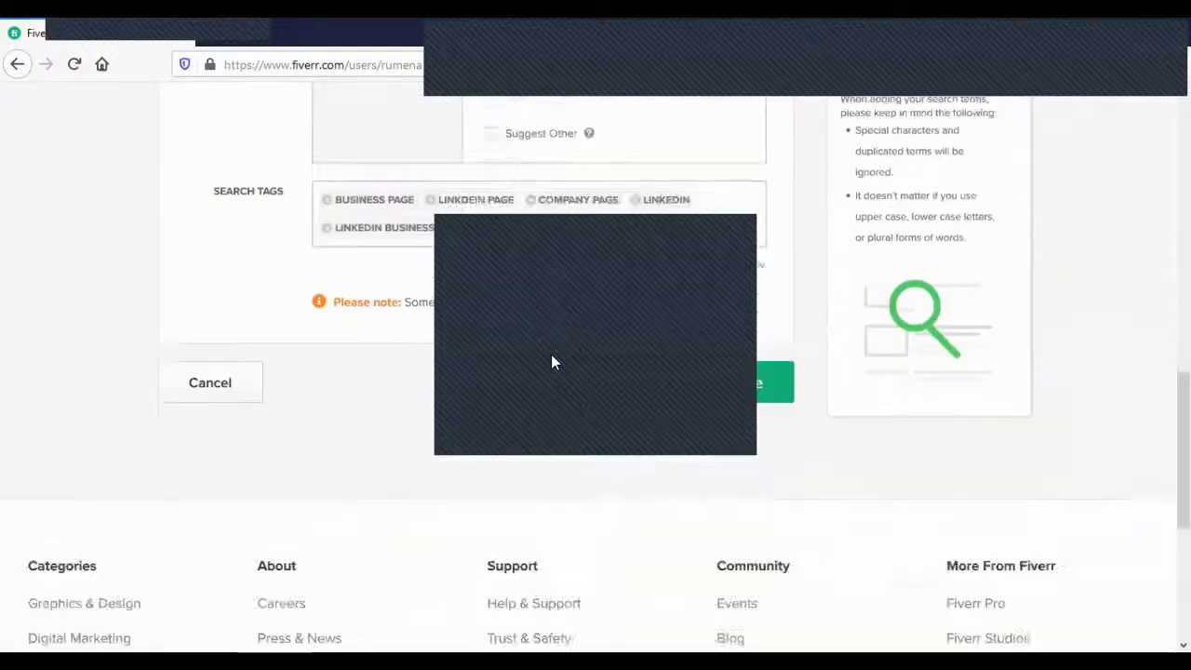
# Save the gig overview and continue to the Scope & Pricing stage.
pyautogui.scroll(3, 611, 318)
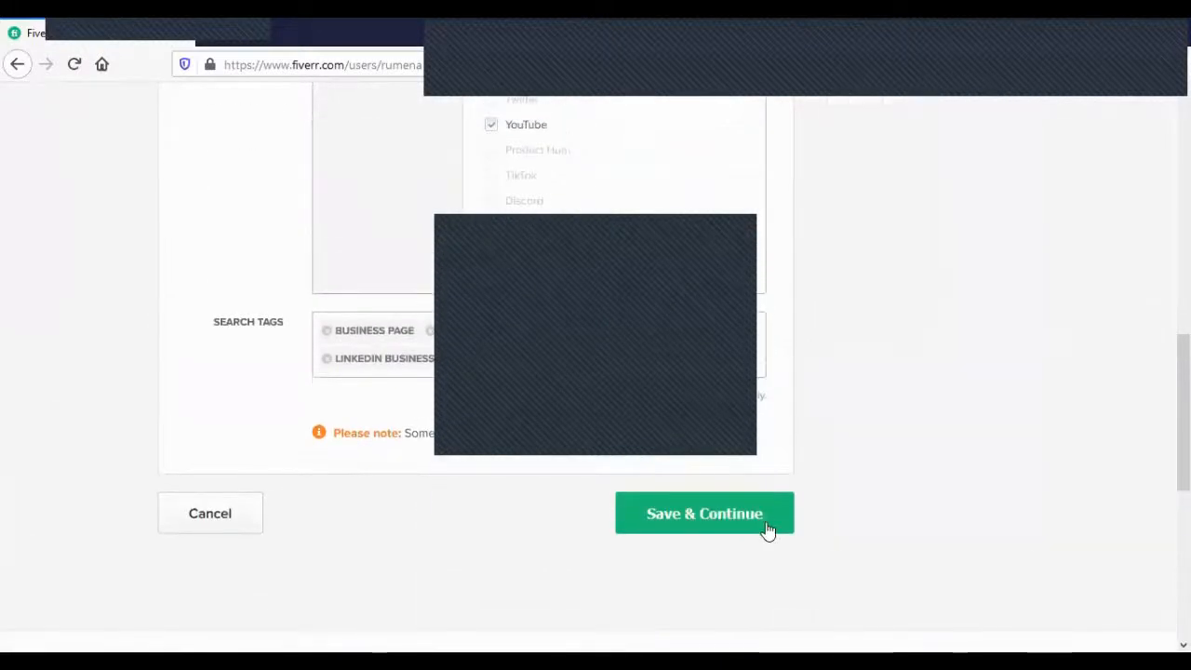
pyautogui.click(701, 526)
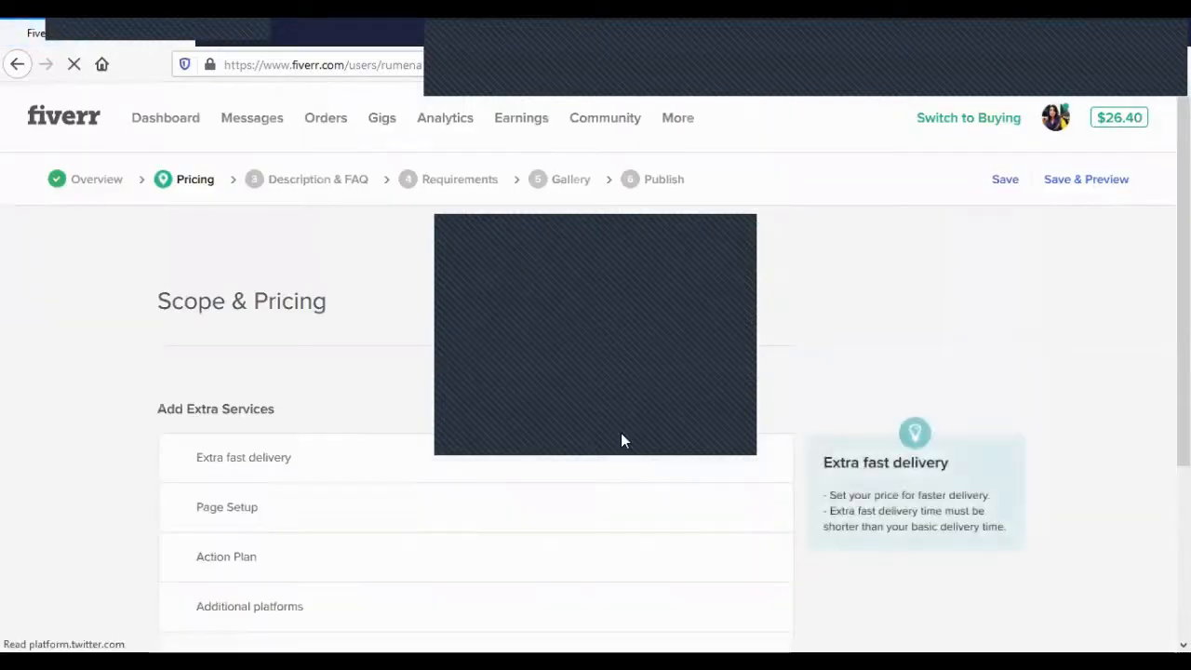
# Name the Basic package "Basic LinkedIn Business Page".
pyautogui.scroll(-1, 637, 424)
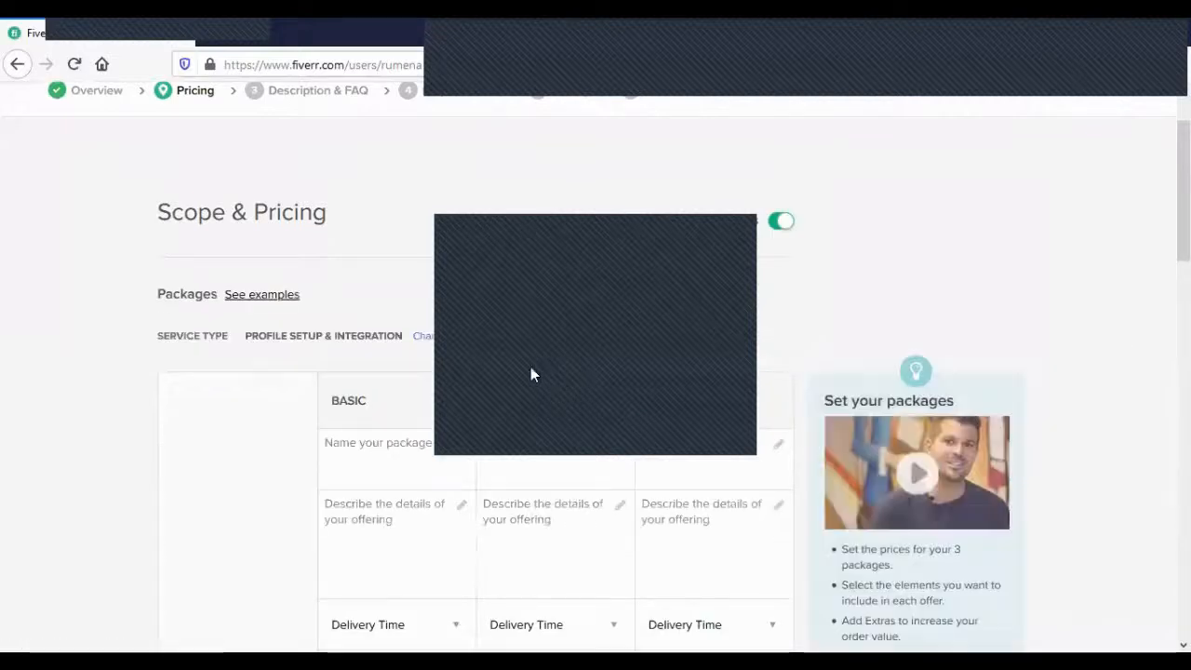
pyautogui.click(365, 445)
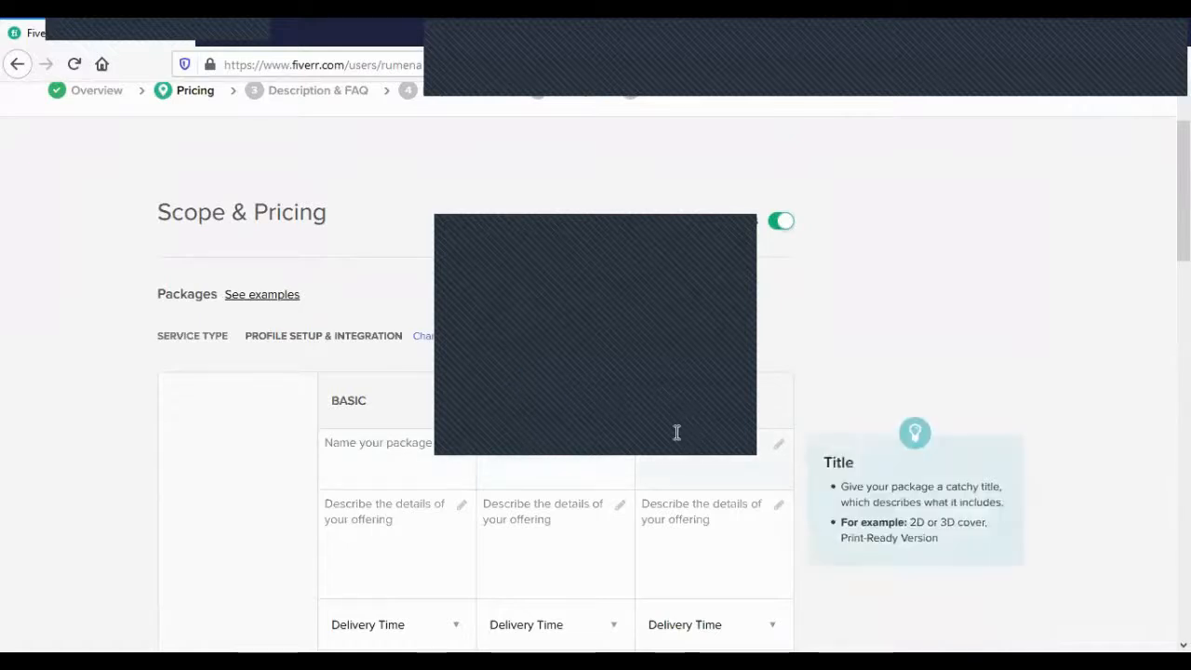
pyautogui.scroll(-2, 661, 438)
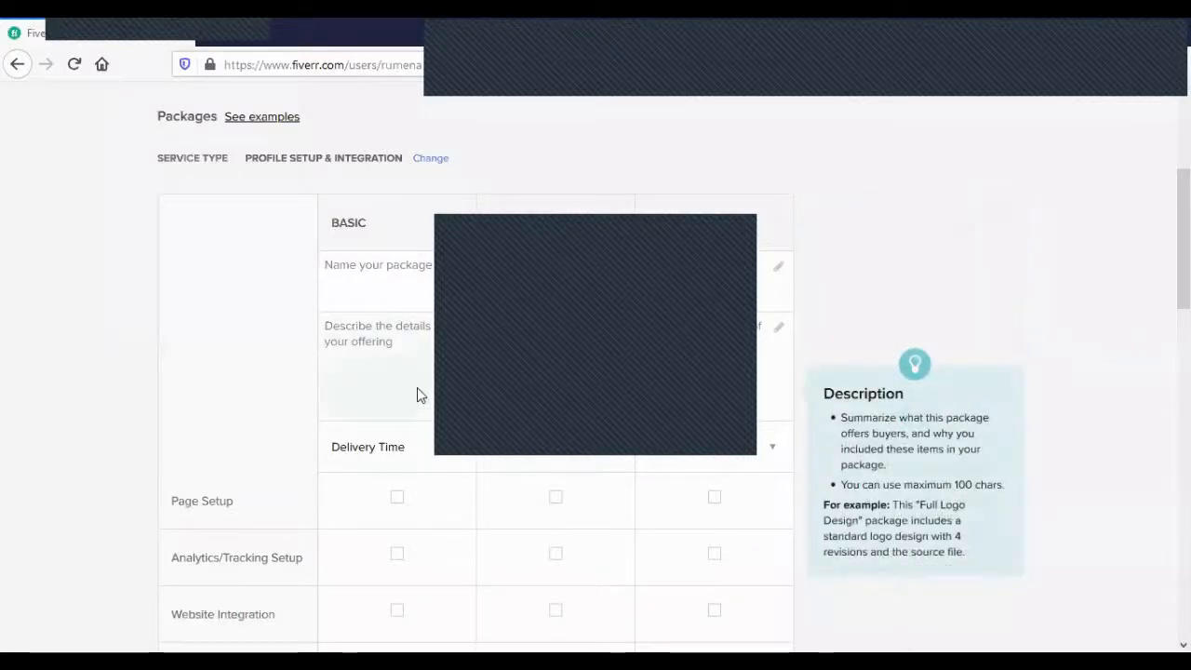
pyautogui.click(410, 289)
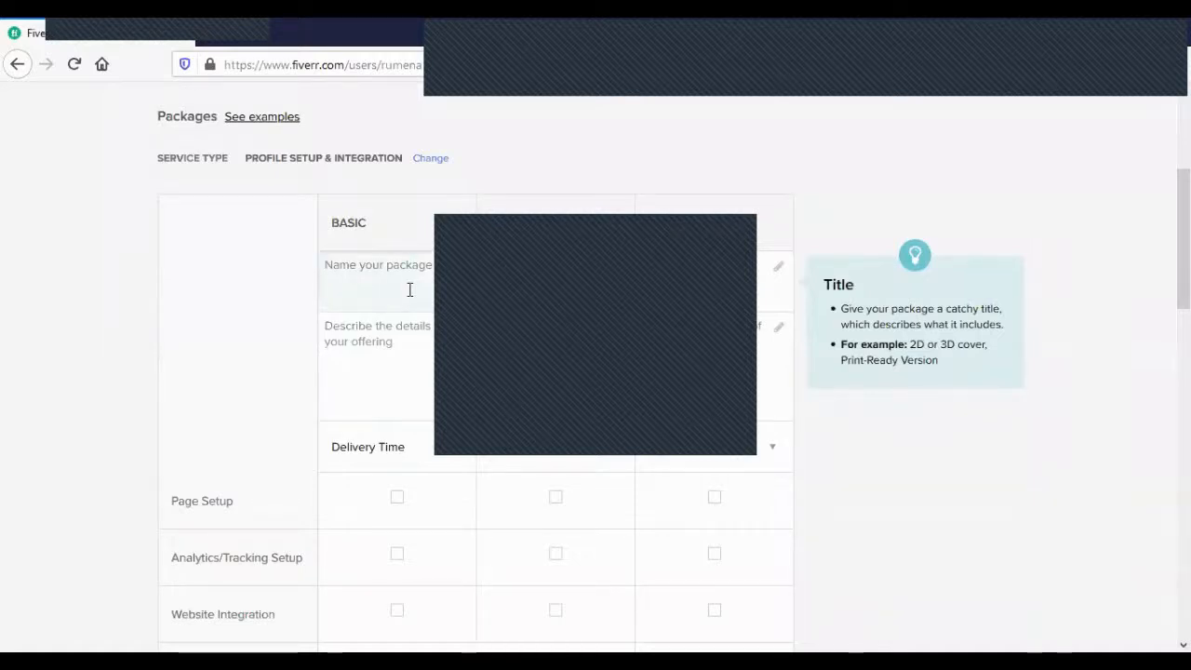
pyautogui.write('Basic Li')
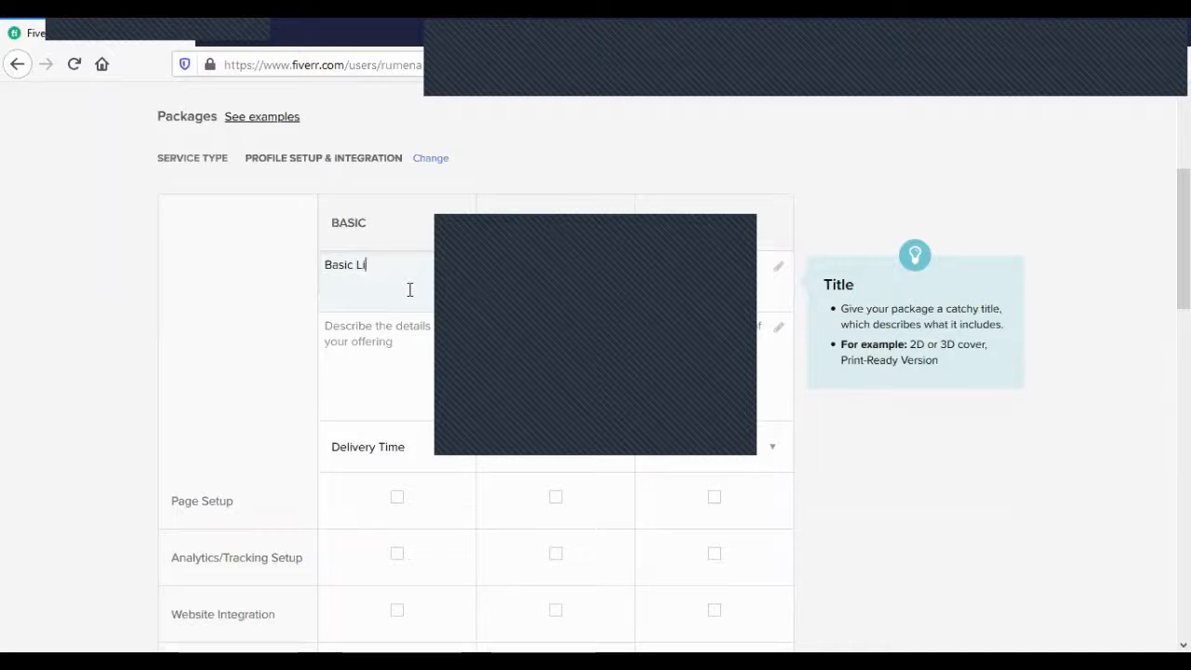
pyautogui.write('nked')
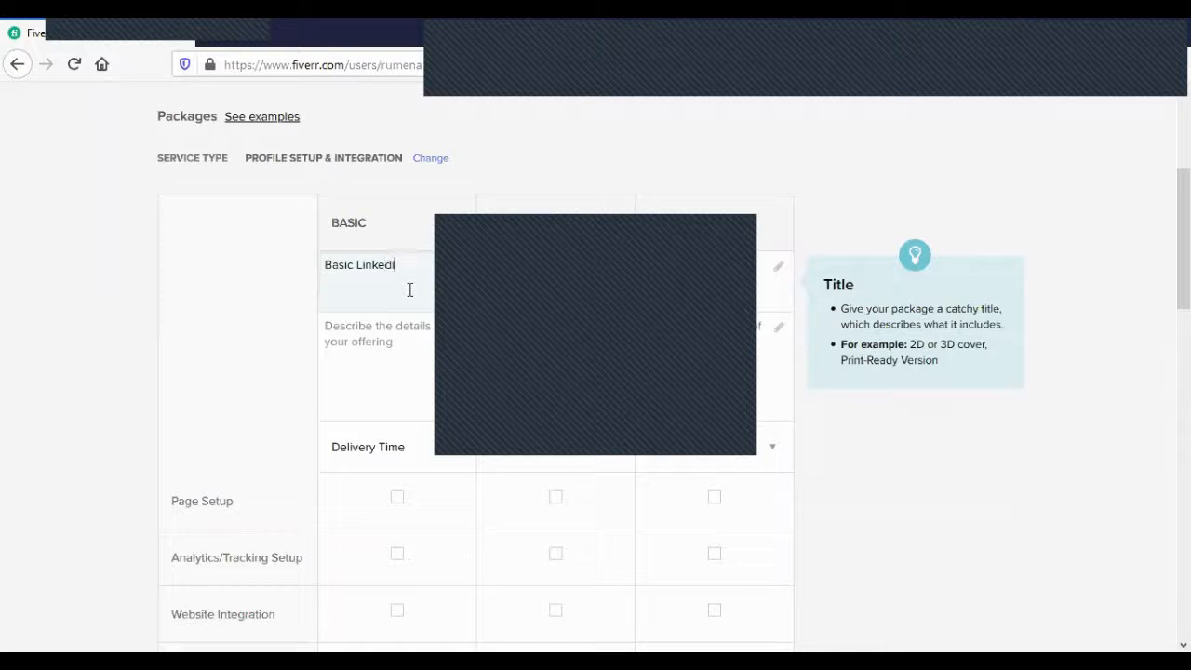
pyautogui.press('BackSpace')
pyautogui.press('BackSpace')
pyautogui.write('dIn Bus')
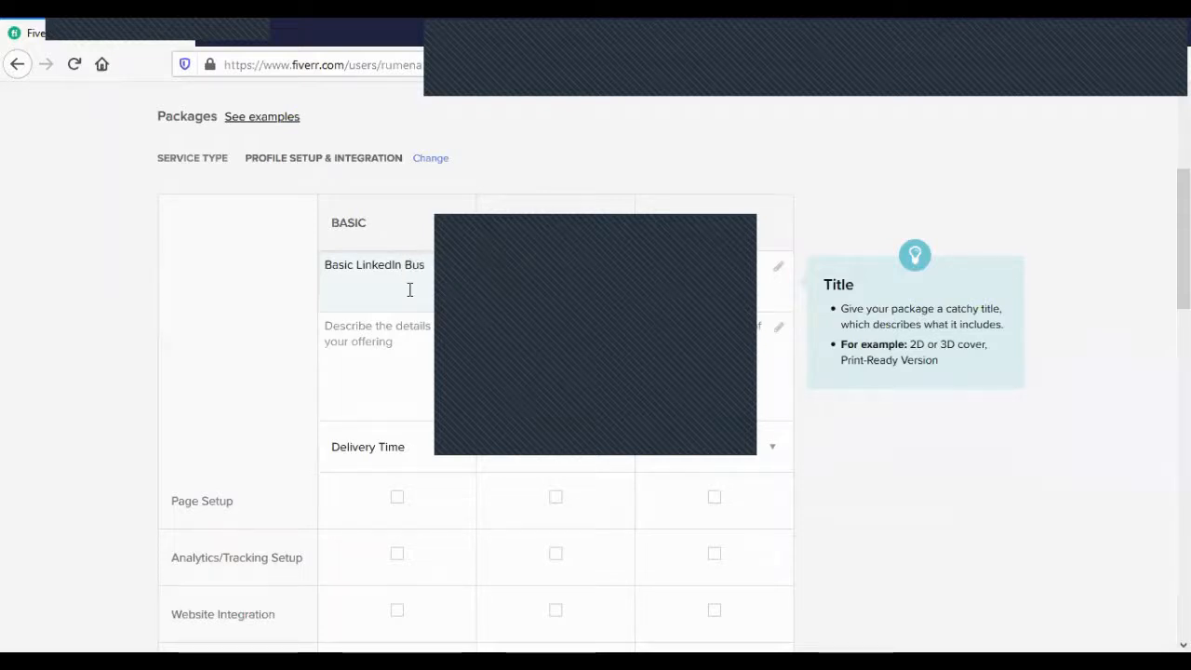
pyautogui.write('in ')
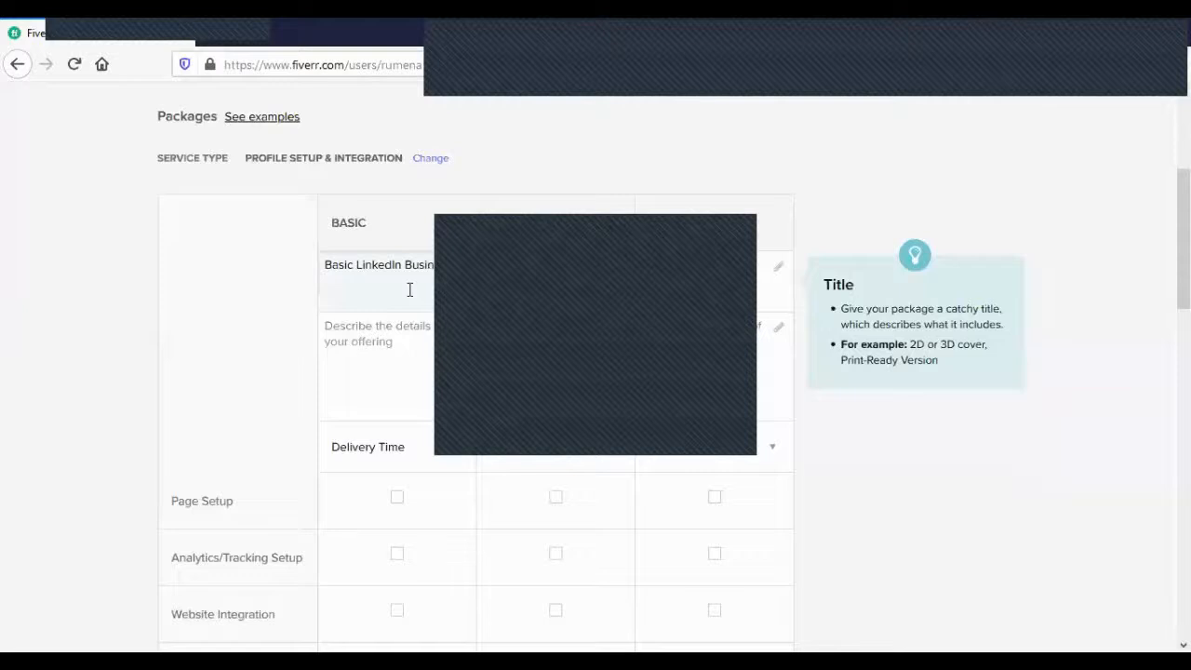
pyautogui.write('Page')
# Copy the "LinkedIn Business Page" wording from the Basic package name into the Standard package name.
pyautogui.click(355, 266)
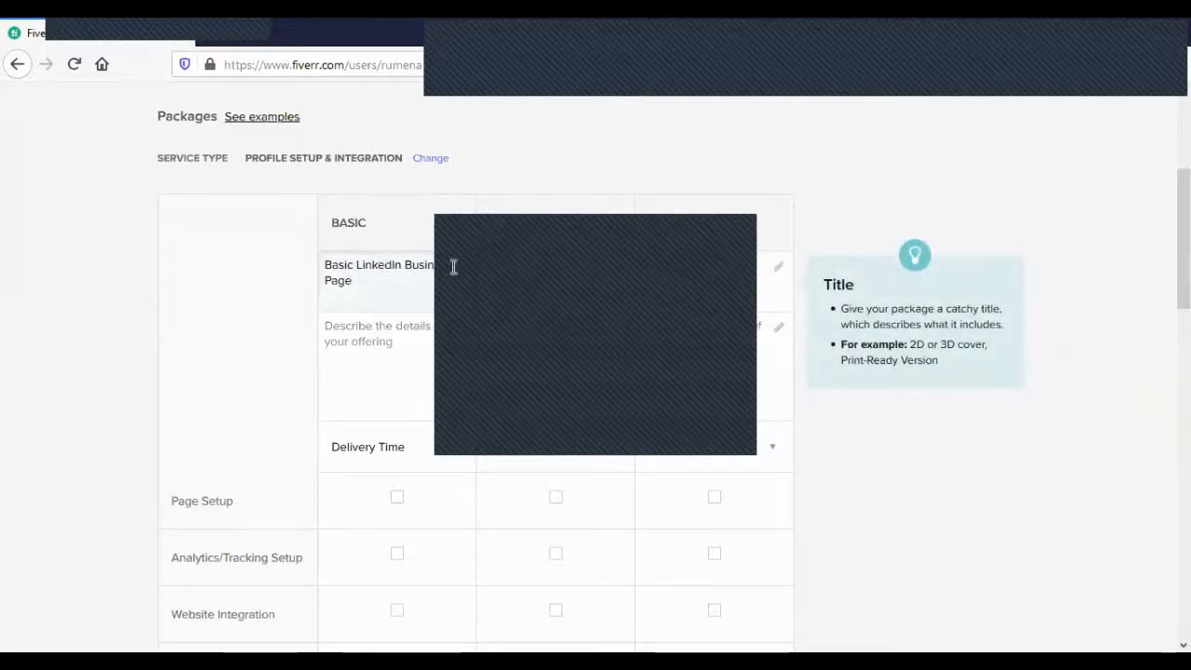
pyautogui.click(356, 265)
pyautogui.moveTo(355, 265); pyautogui.dragTo(378, 286)
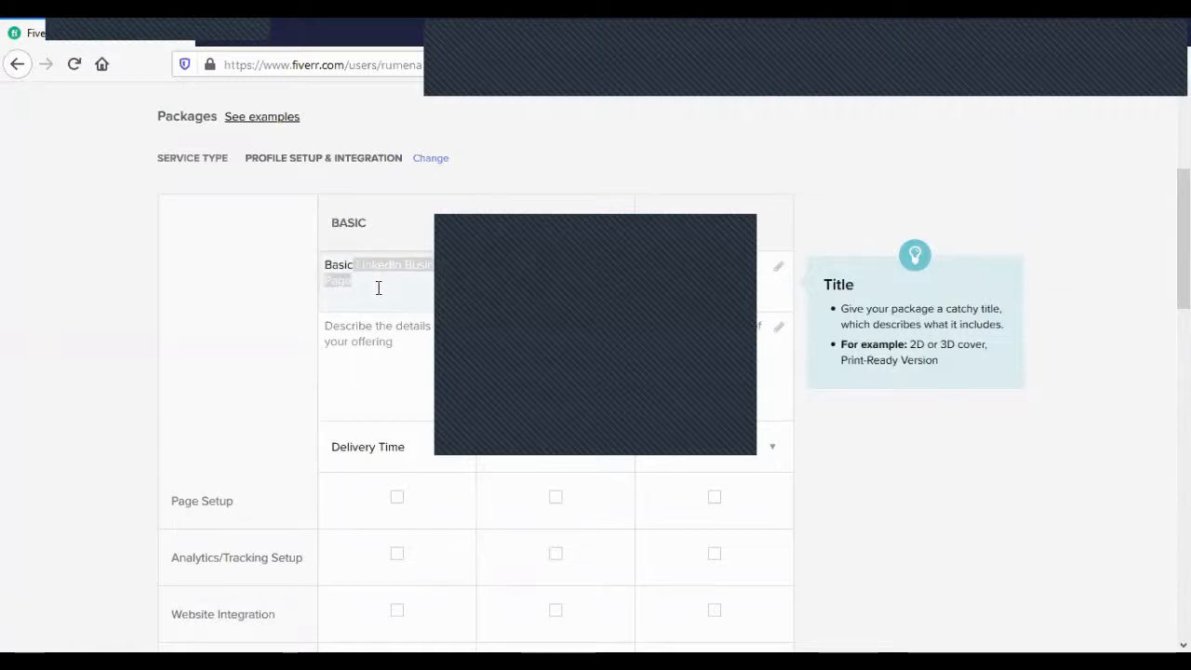
pyautogui.click(380, 287)
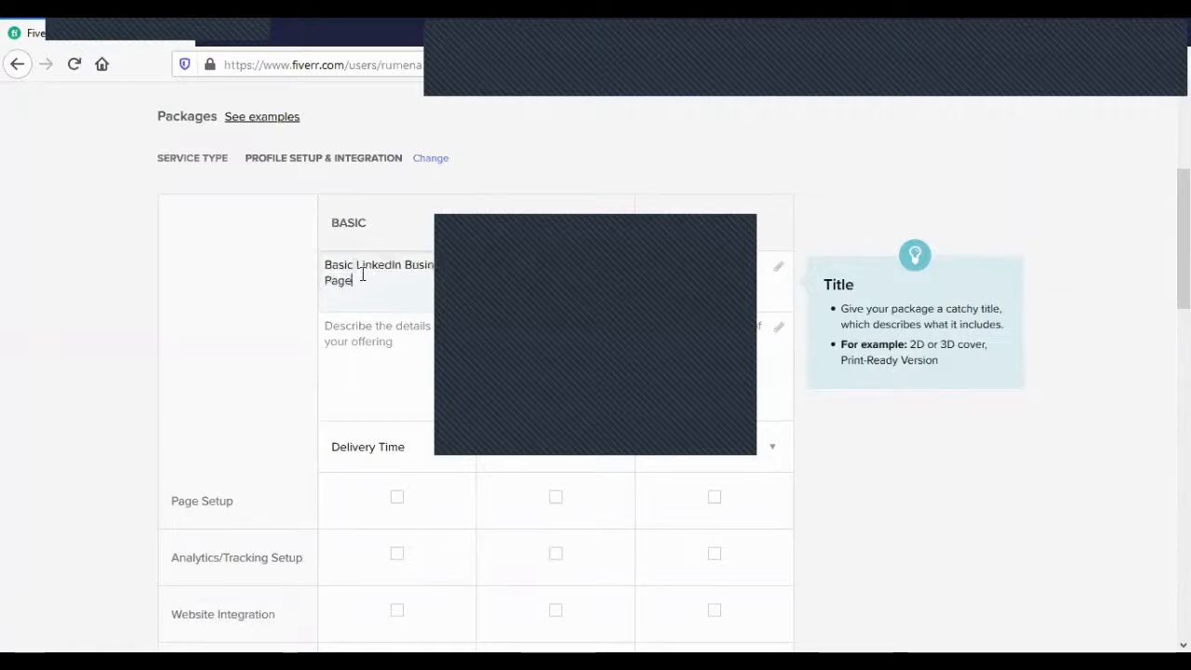
pyautogui.moveTo(356, 266); pyautogui.dragTo(376, 277)
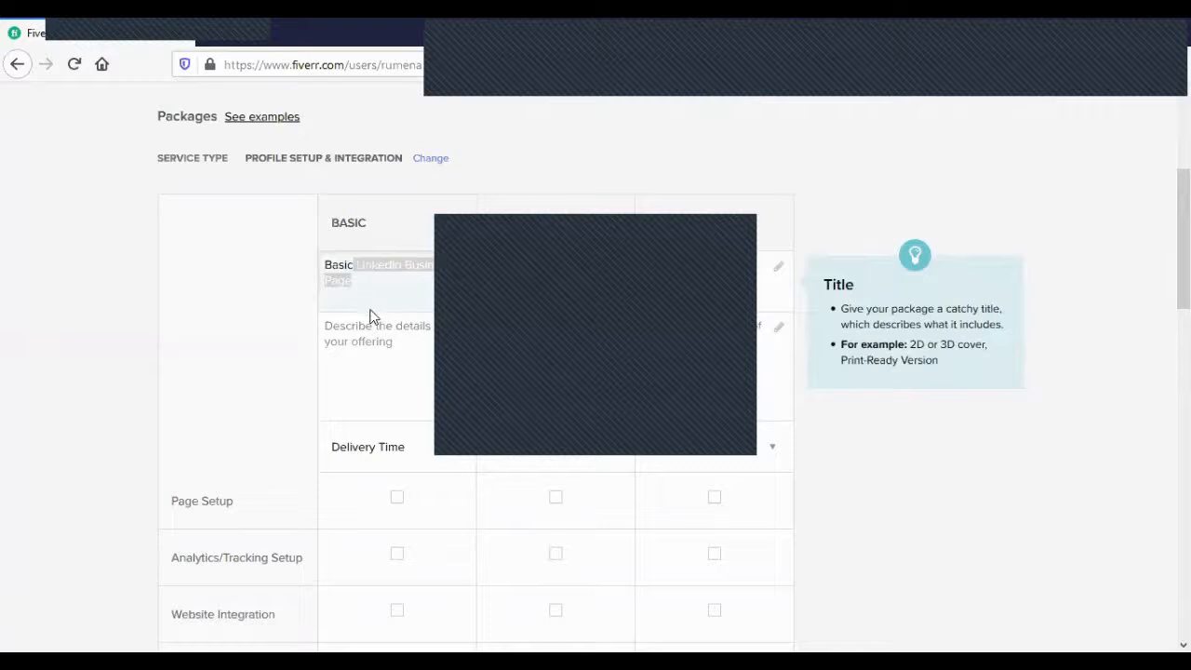
pyautogui.click(388, 350)
pyautogui.click(547, 287)
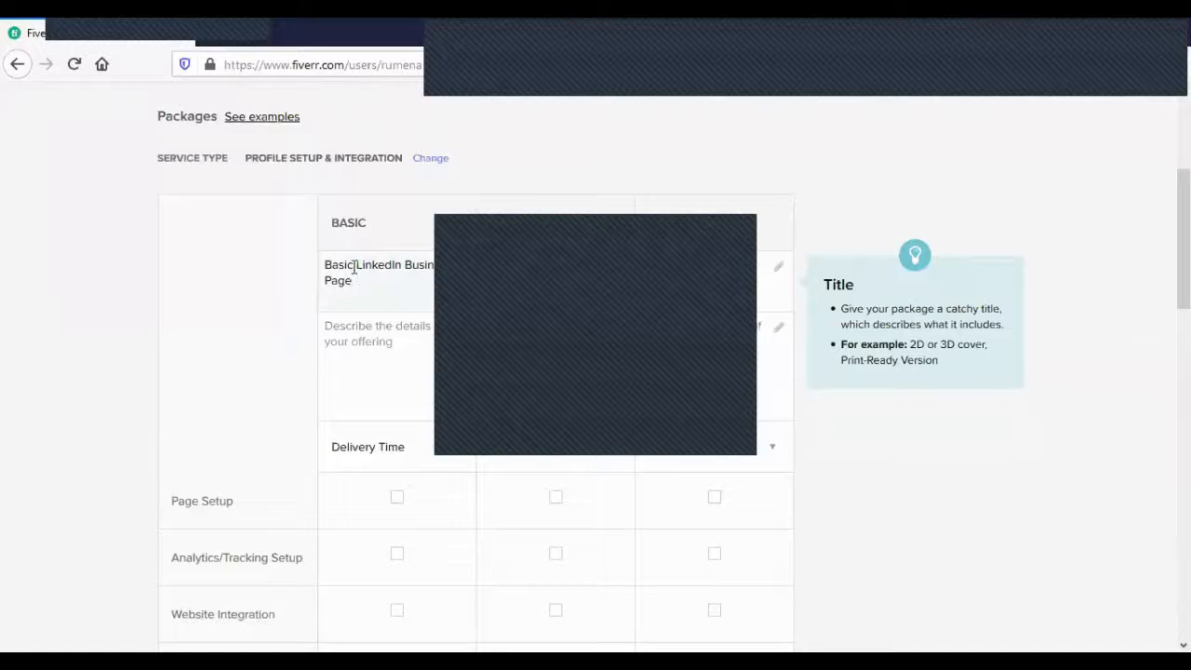
pyautogui.moveTo(353, 264); pyautogui.dragTo(424, 297)
pyautogui.click(548, 277)
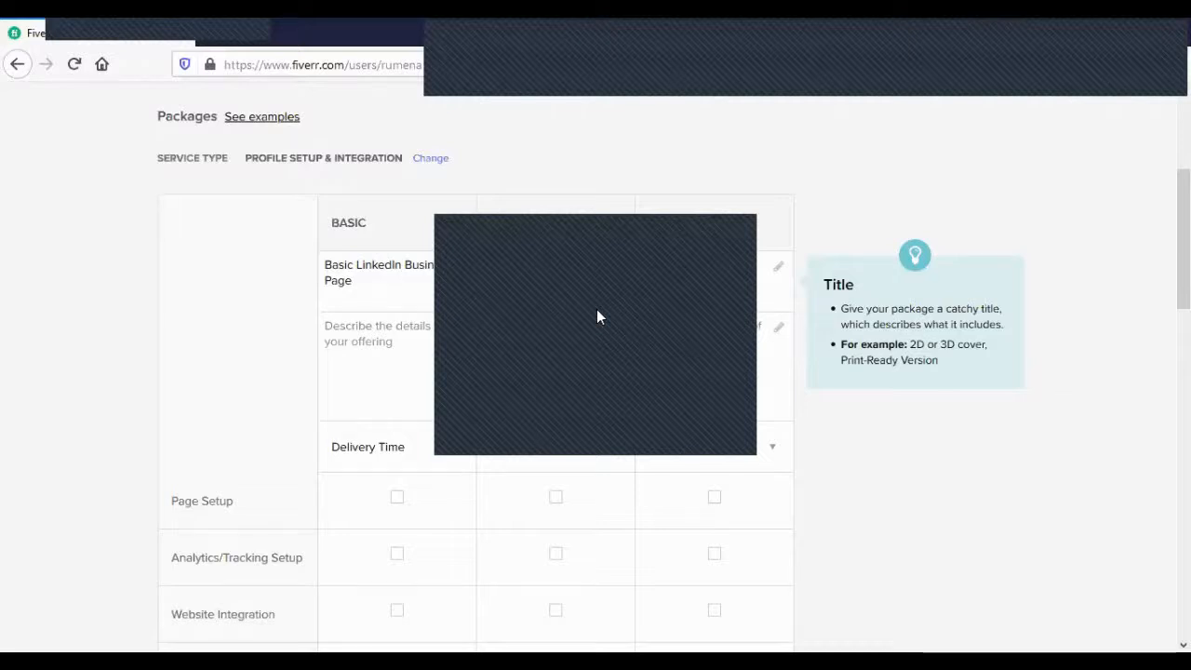
# Reuse the "LinkedIn Business Page" wording for the Premium package name.
pyautogui.click(674, 254)
pyautogui.click(669, 280)
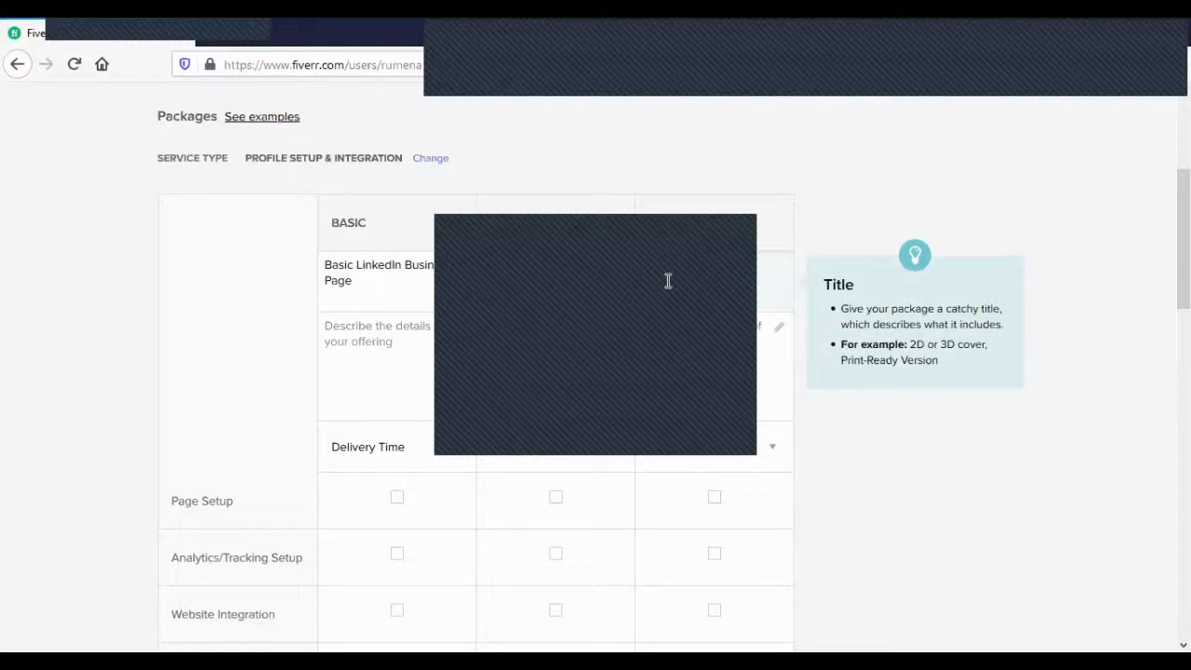
pyautogui.click(659, 333)
pyautogui.scroll(-2, 733, 296)
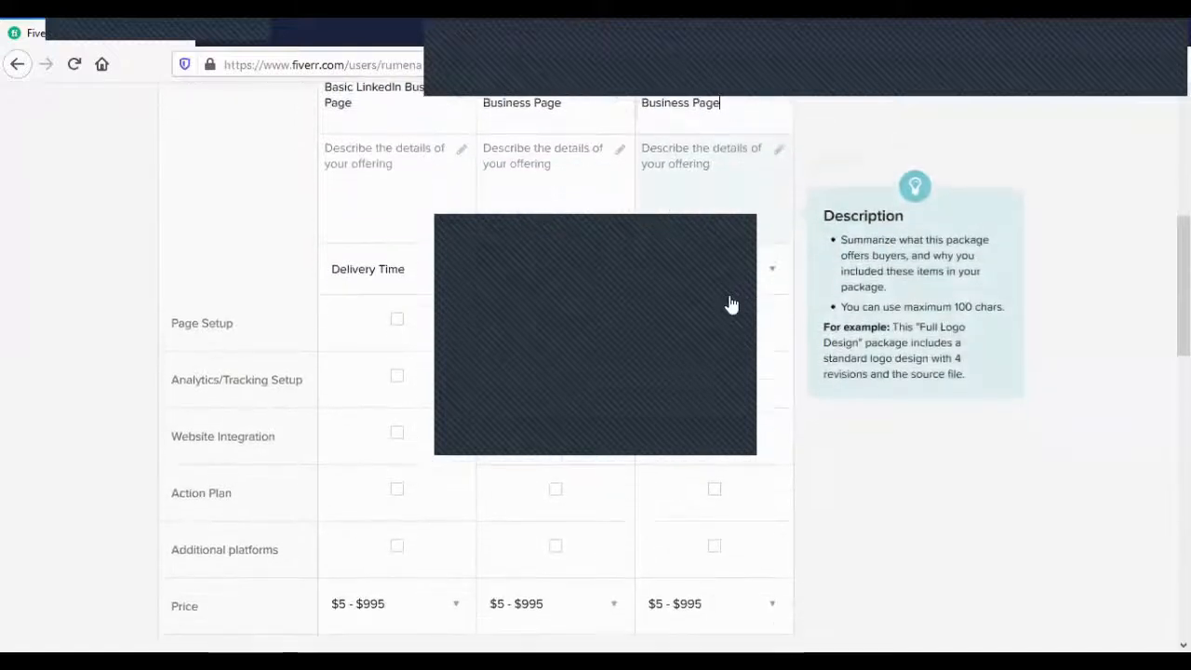
# Describe the Basic package as "Create LinkedIn Business Page+Page Setup+Full Customization+Cover Image Design".
pyautogui.scroll(2, 732, 304)
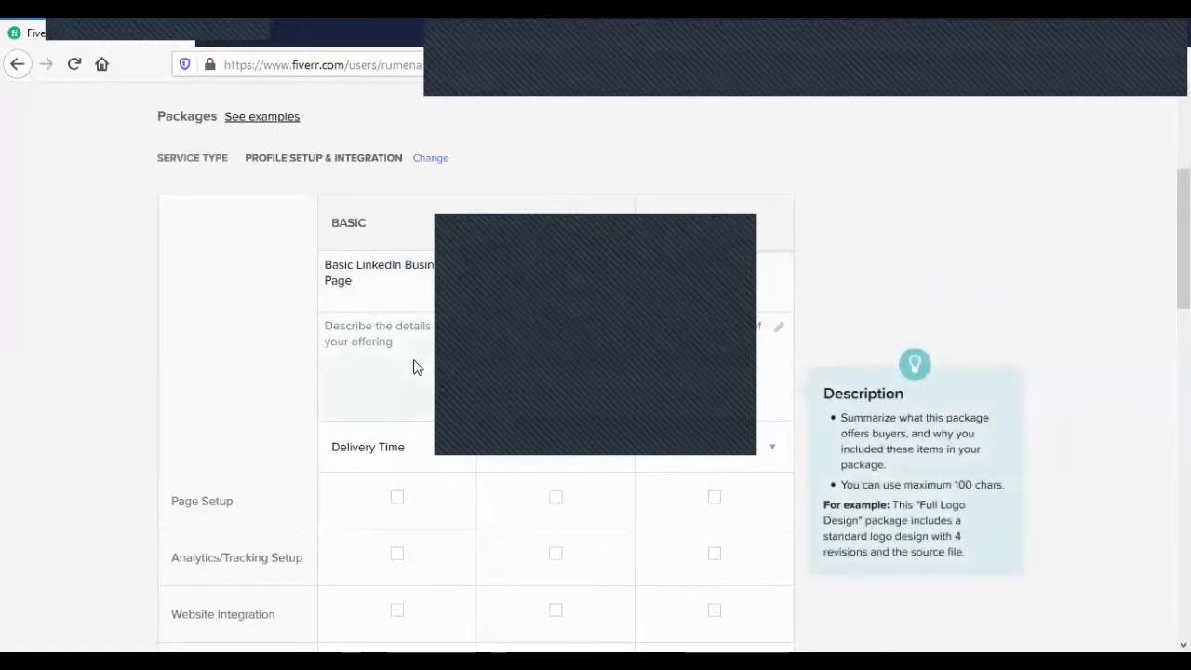
pyautogui.click(391, 341)
pyautogui.write('C')
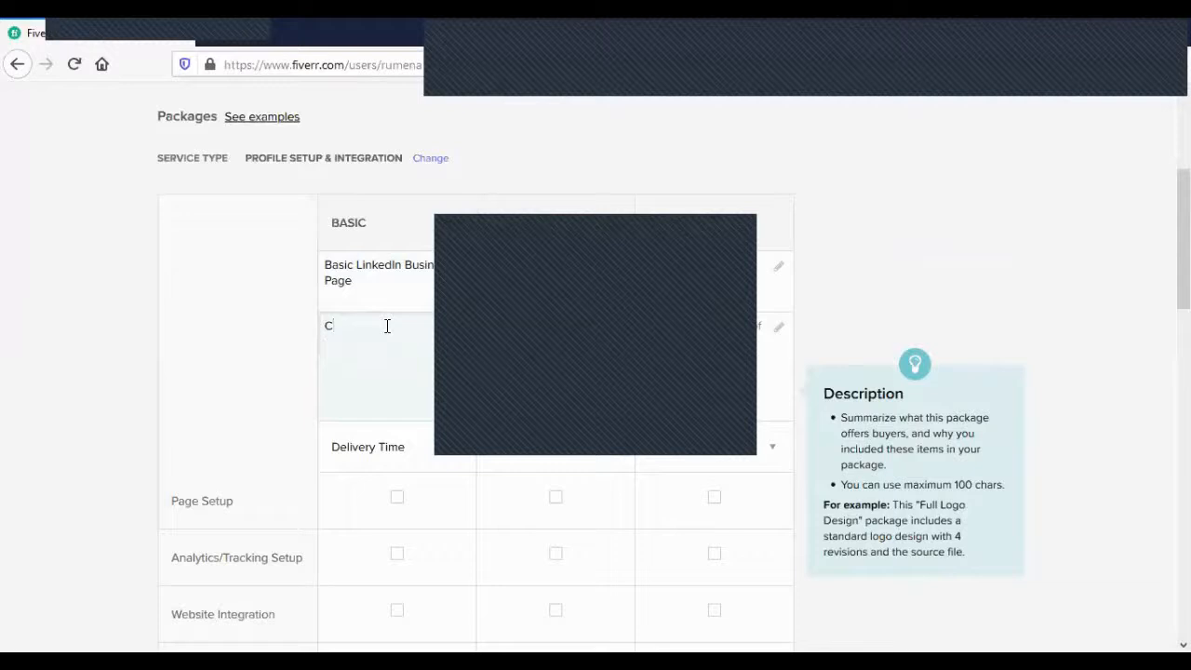
pyautogui.write('reate')
pyautogui.write(' Lin')
pyautogui.write('k')
pyautogui.write('edIn')
pyautogui.write(' Bus')
pyautogui.write('Page')
pyautogui.write('+')
pyautogui.write('Page')
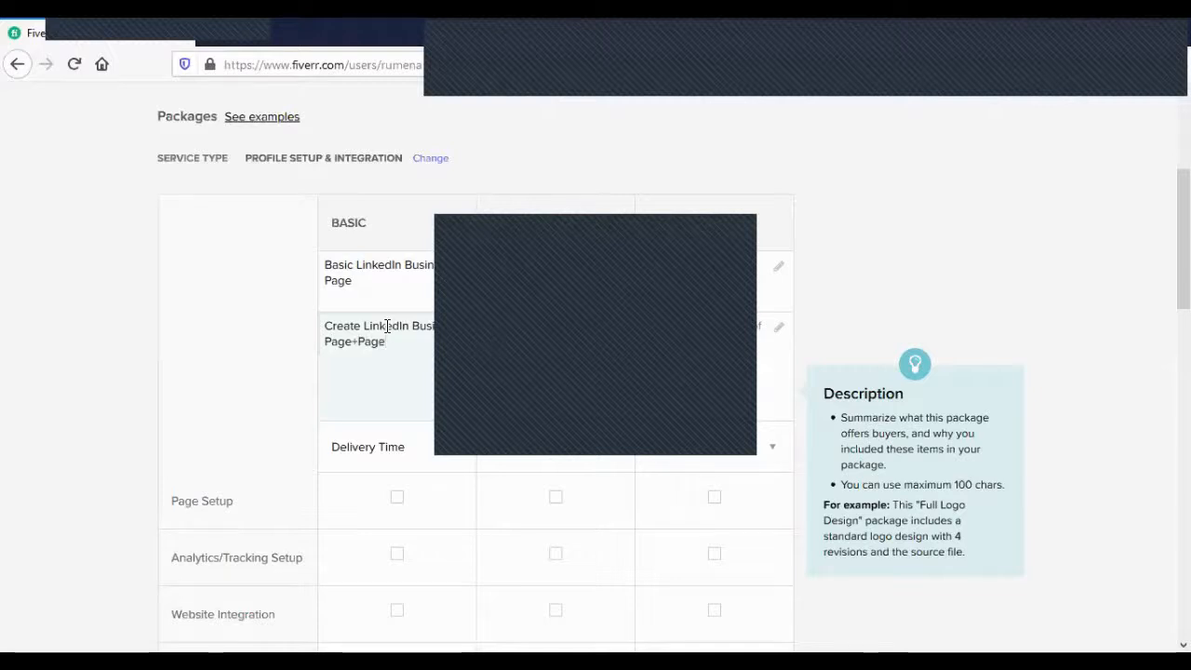
pyautogui.write(' Setu')
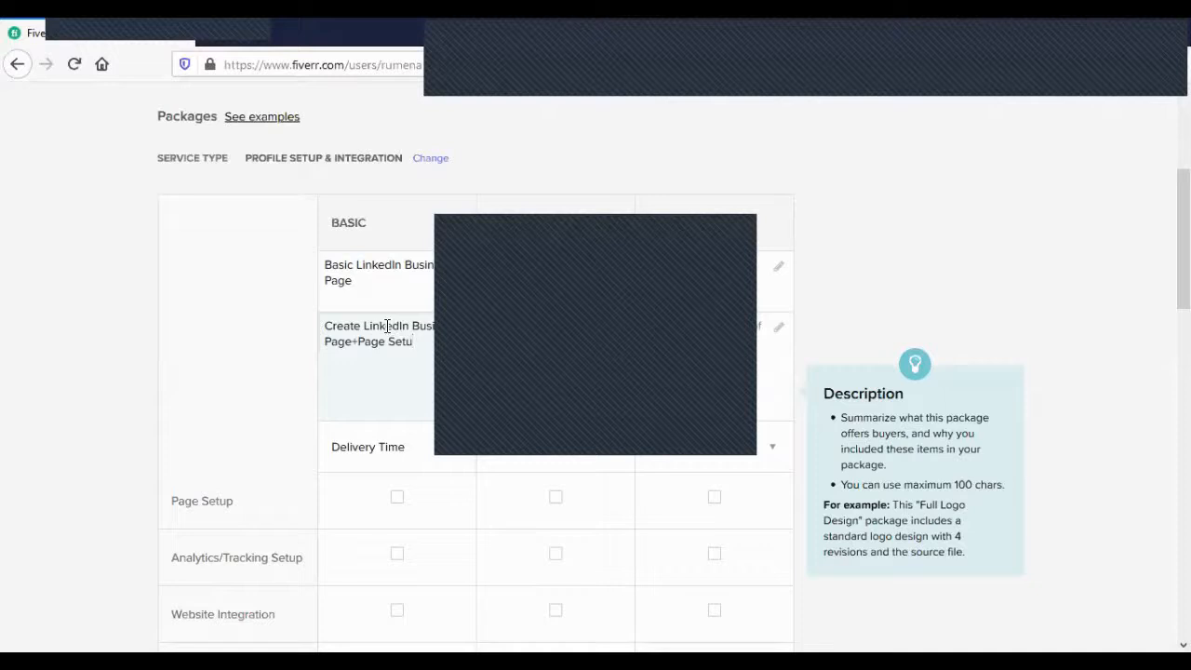
pyautogui.write('p+')
pyautogui.write('F')
pyautogui.write('Cus')
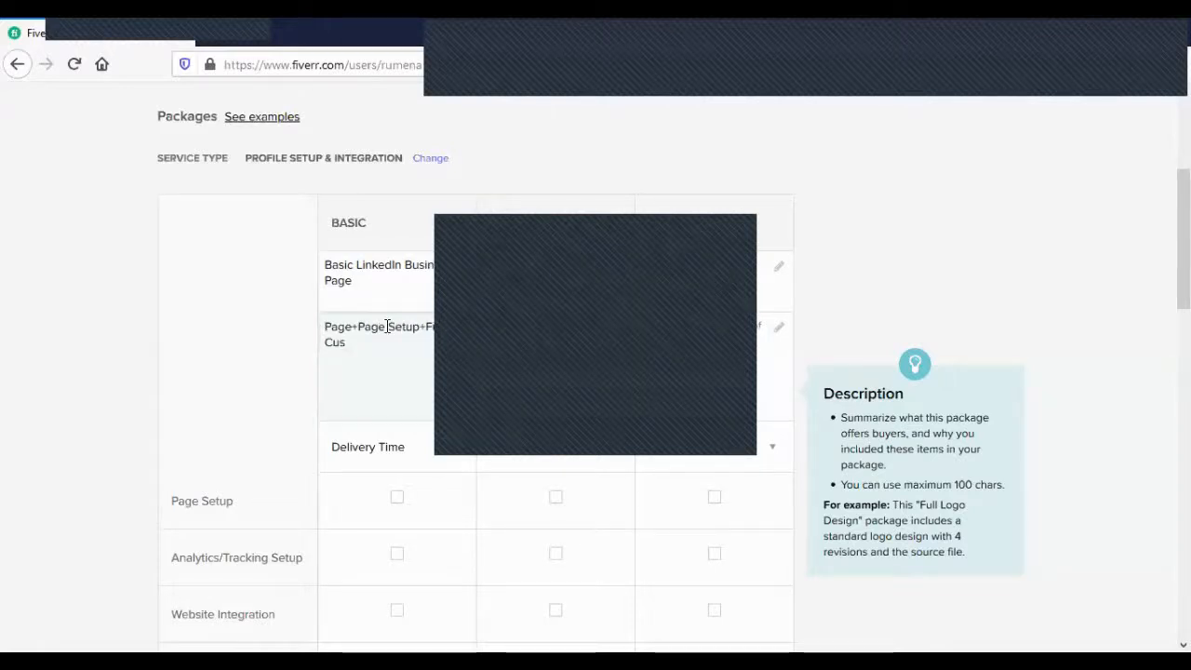
pyautogui.write('tomizati')
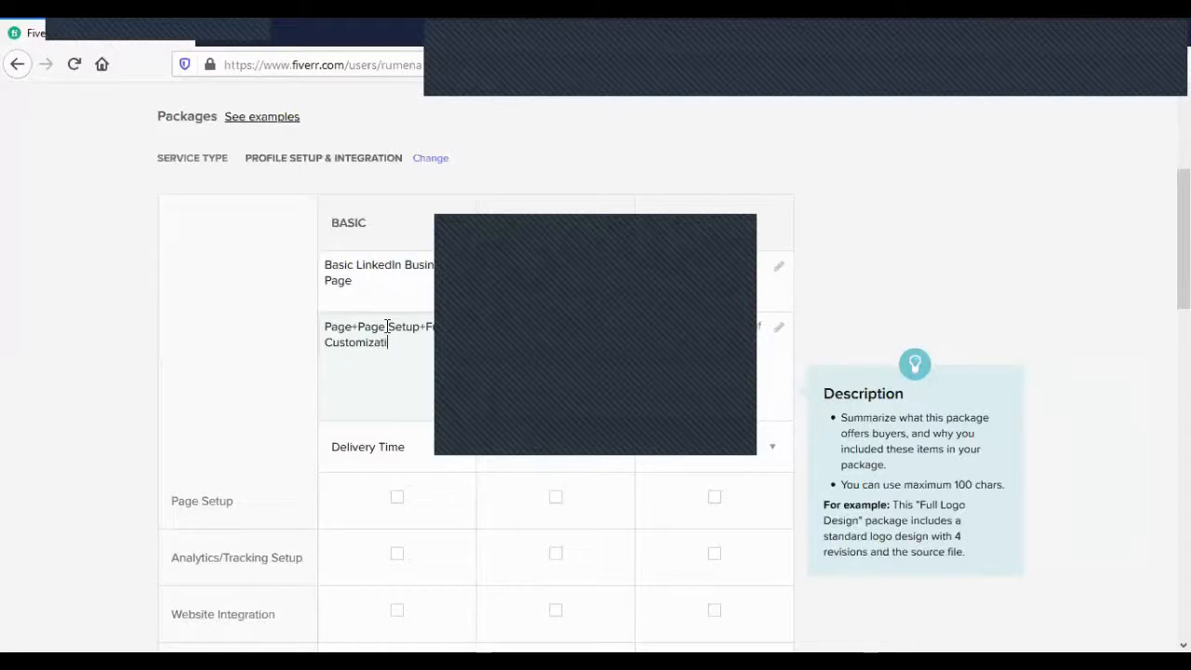
pyautogui.write('on+Cove')
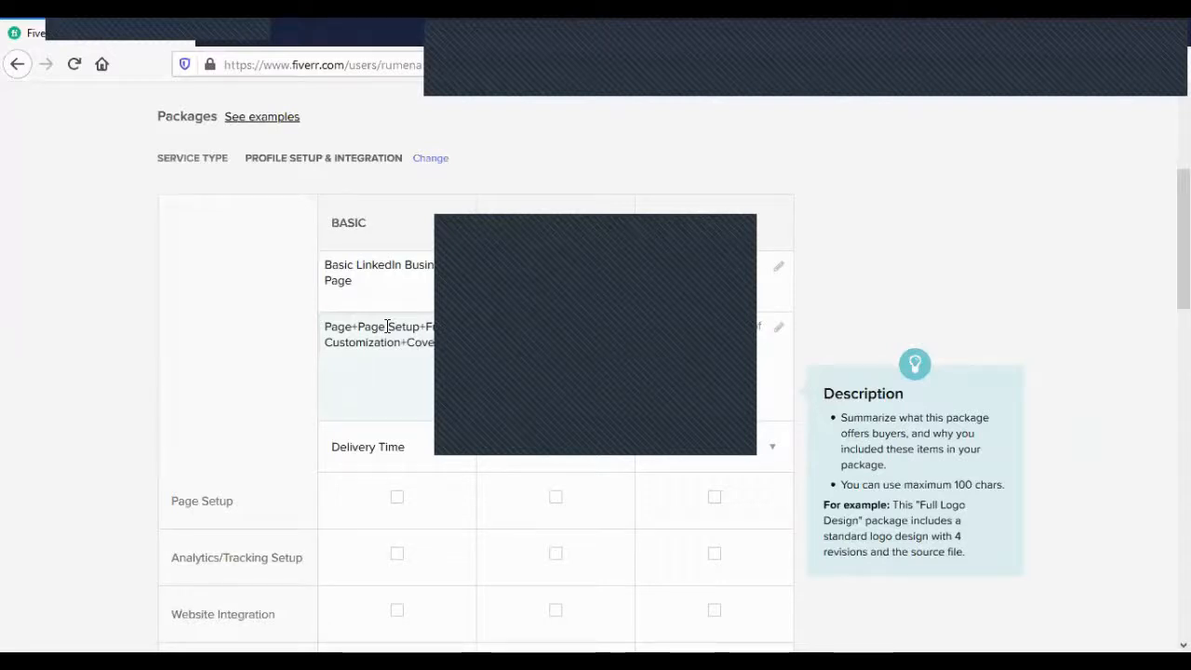
pyautogui.write('r Image ')
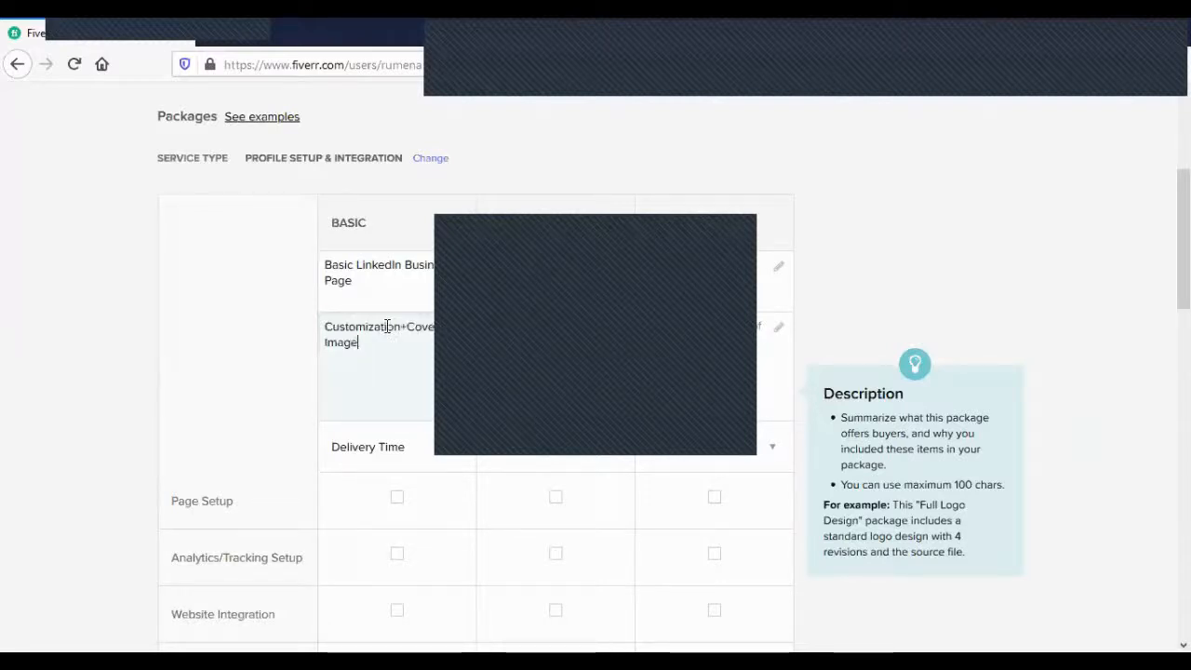
pyautogui.write('Des')
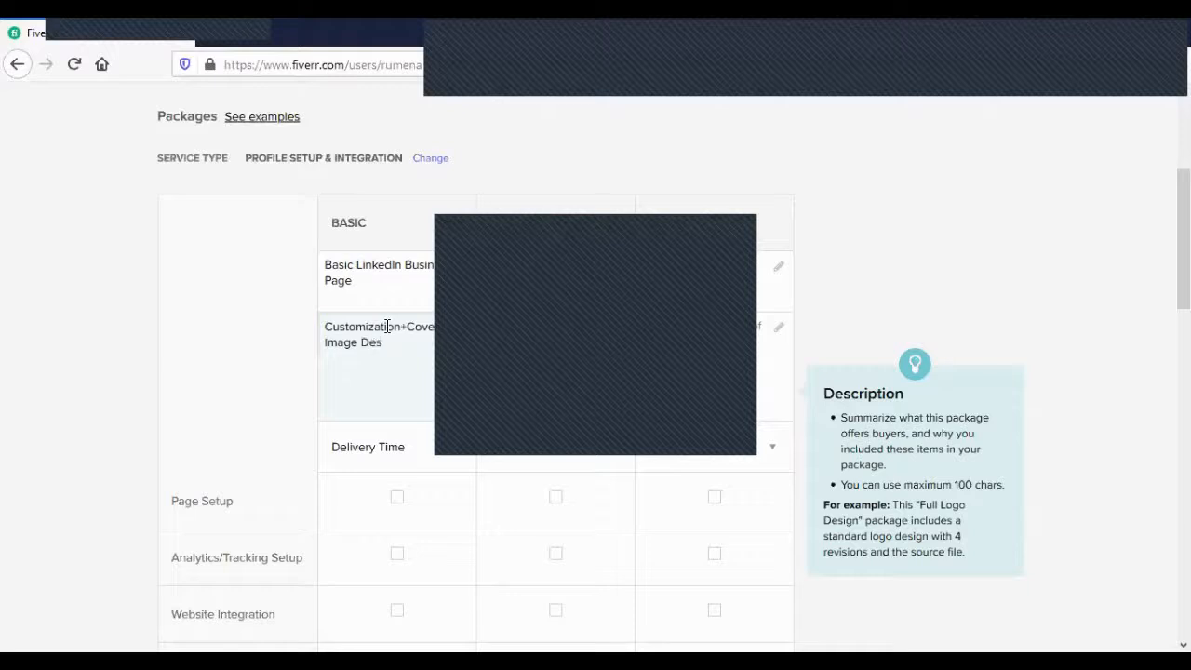
pyautogui.write('ign')
# Review the full wording of the Basic package description from beginning to end.
pyautogui.scroll(2, 393, 363)
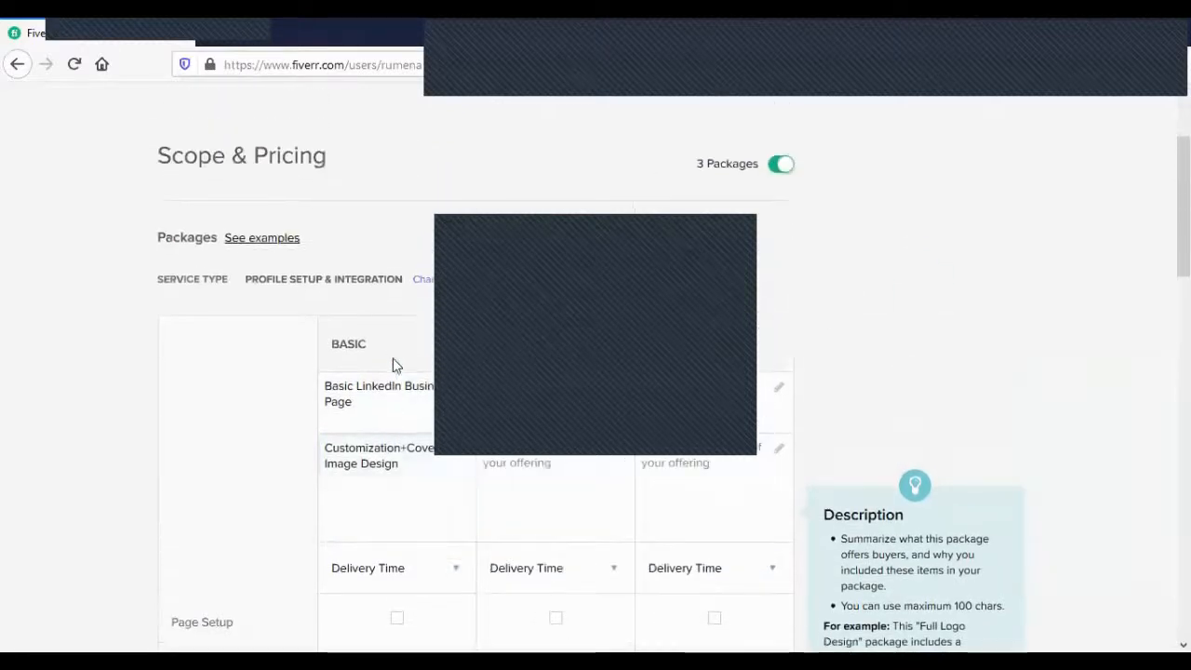
pyautogui.scroll(-2, 415, 487)
pyautogui.hotkey('ctrl', 'a')
pyautogui.hotkey('ctrl', 'v')
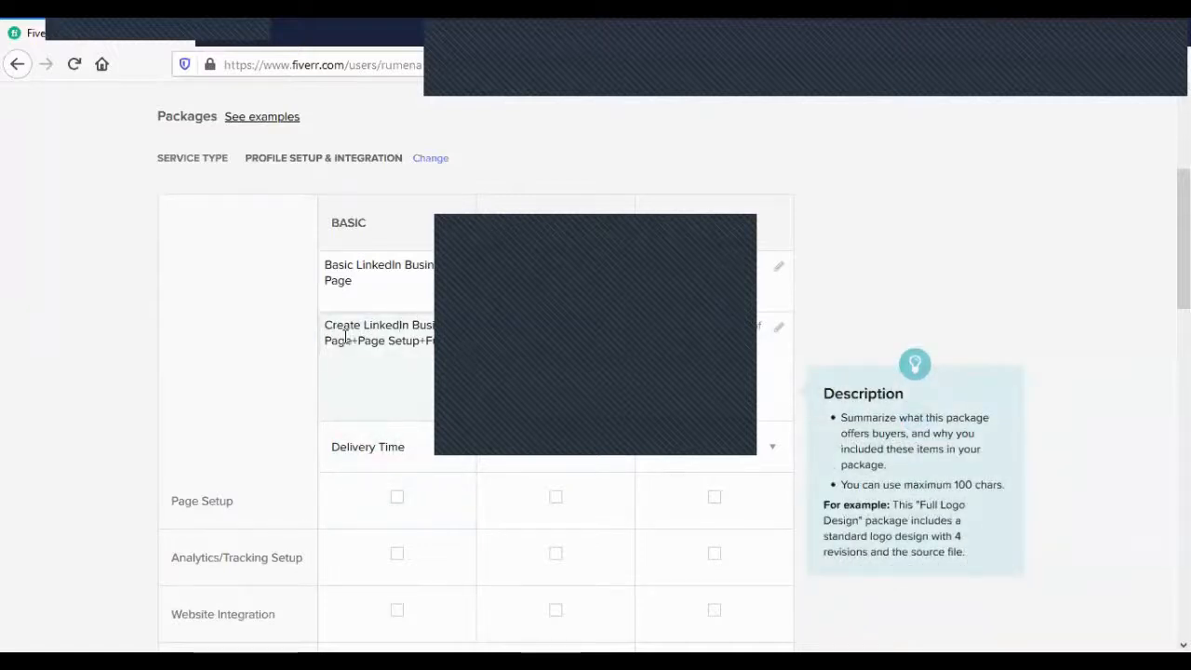
pyautogui.moveTo(345, 334); pyautogui.dragTo(362, 324)
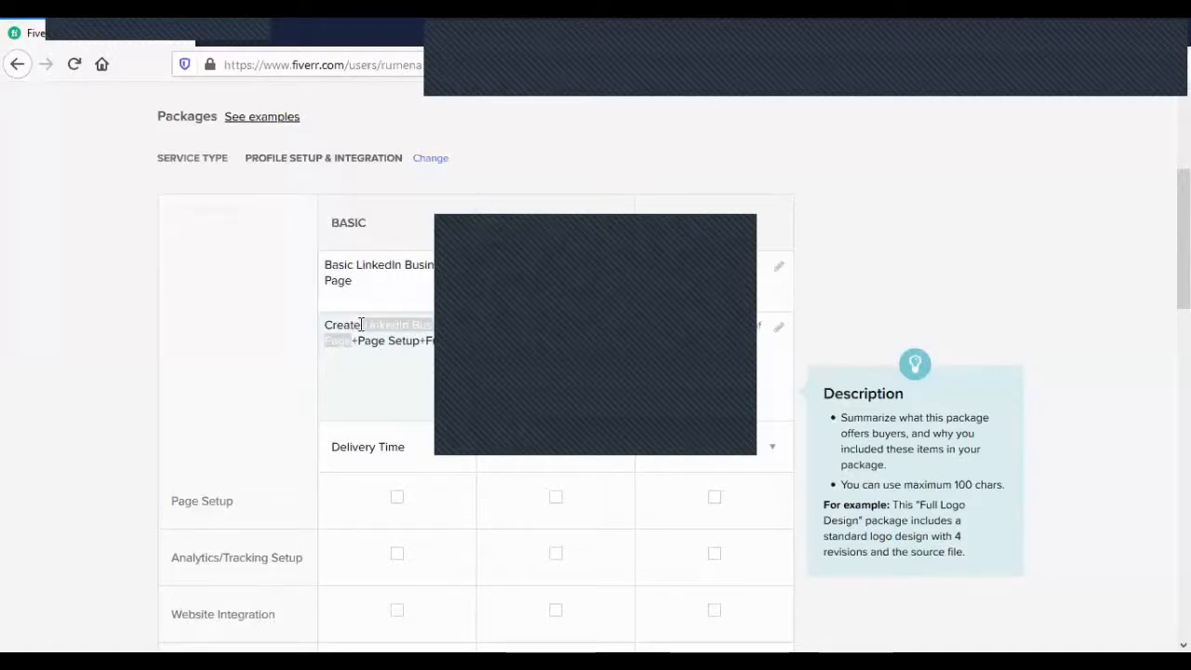
pyautogui.click(359, 352)
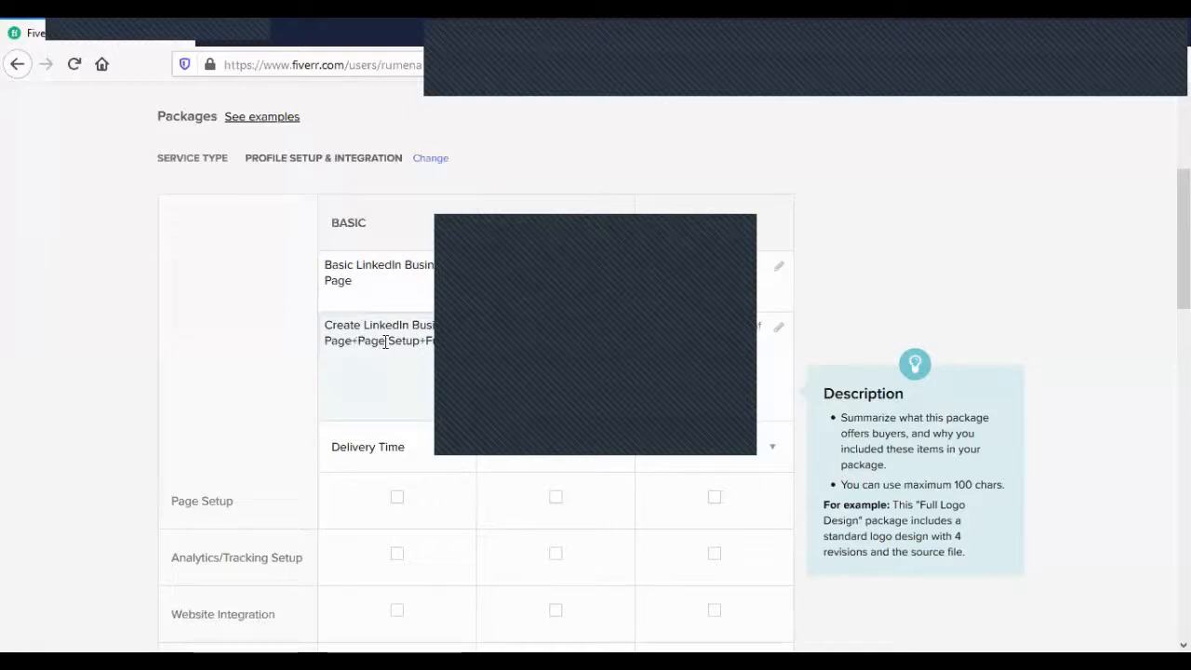
pyautogui.scroll(-1, 427, 337)
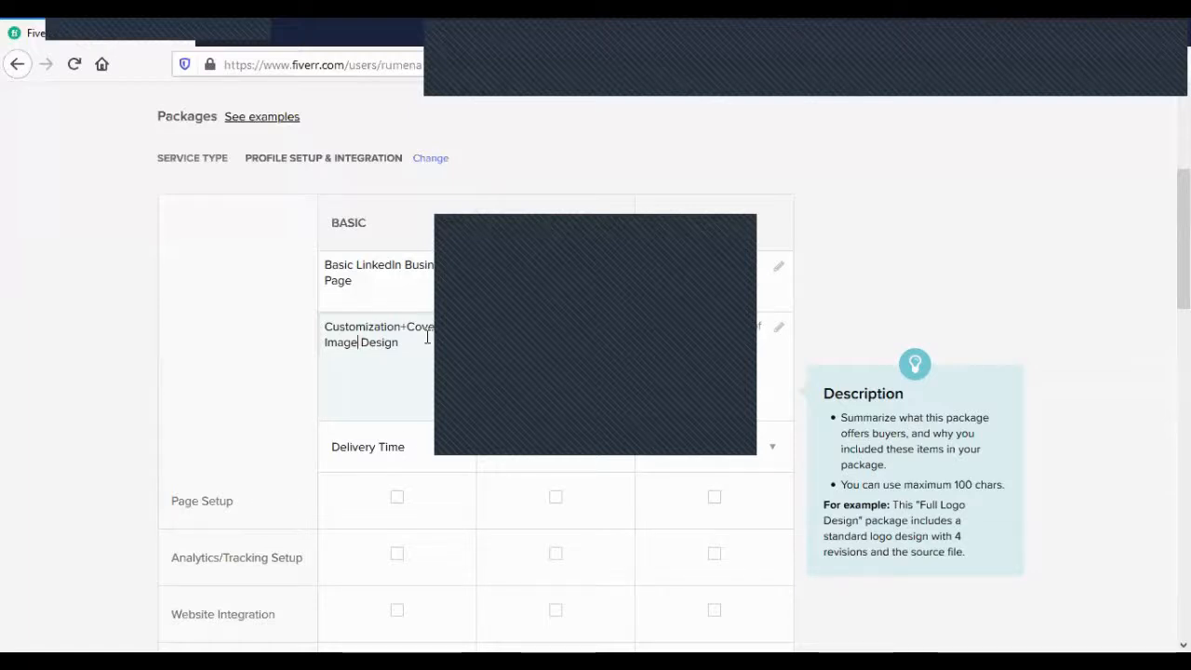
# Copy the entire Basic package description into the Standard package description.
pyautogui.click(562, 341)
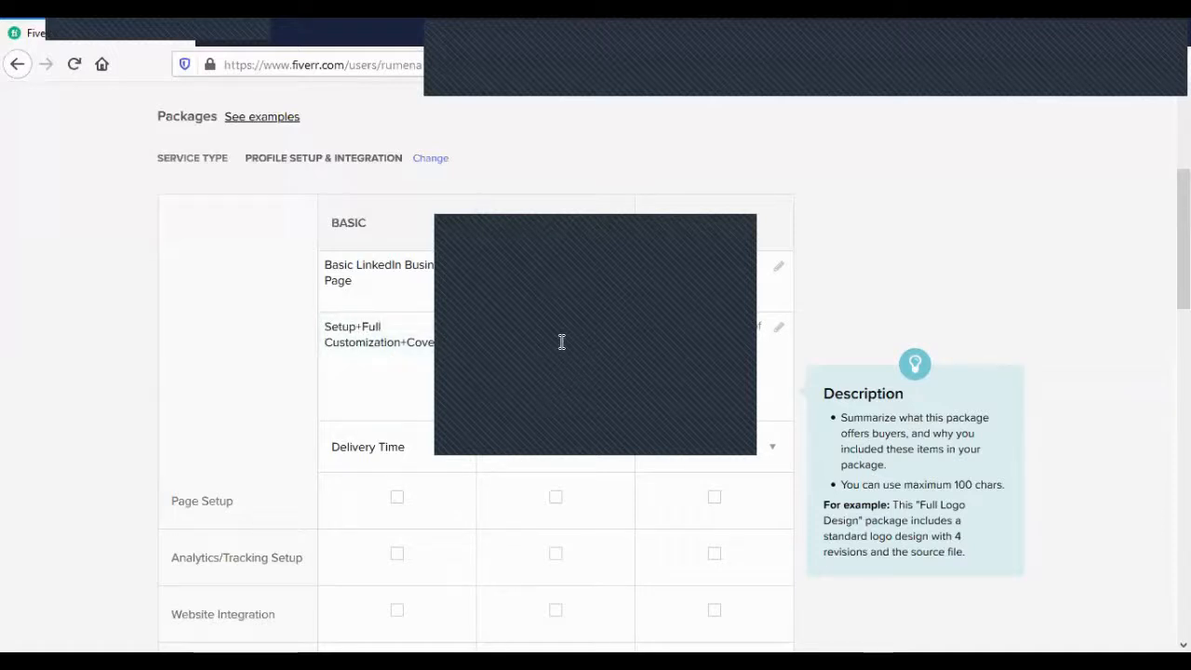
pyautogui.click(408, 349)
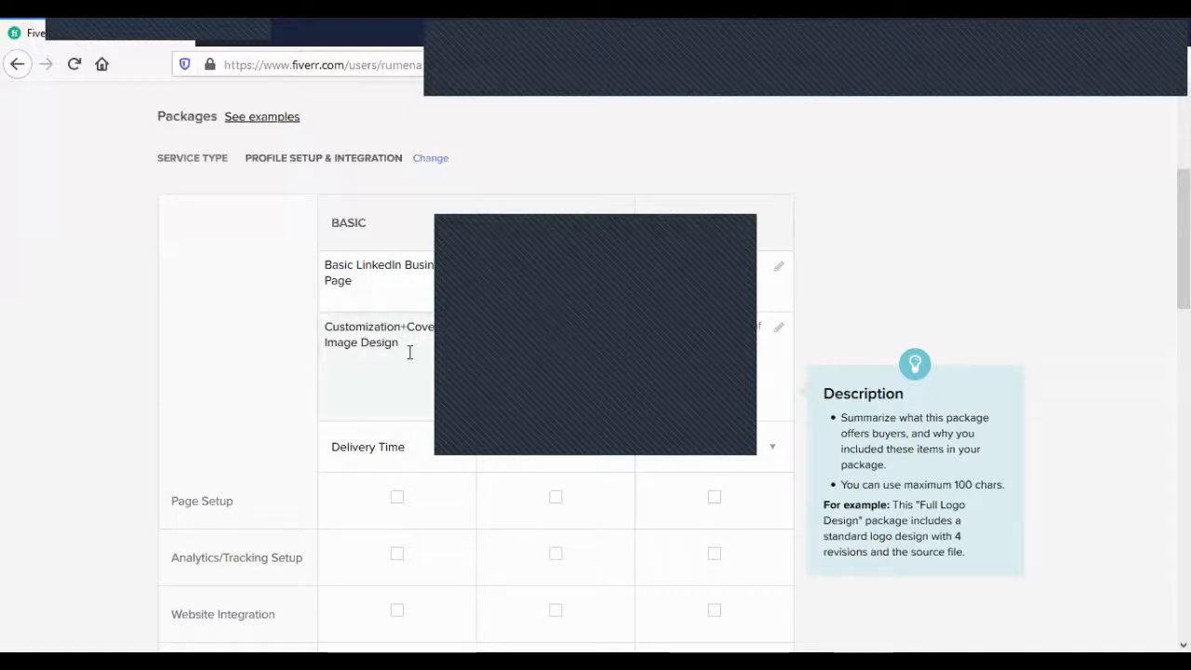
pyautogui.press('Up')
pyautogui.press('Up')
pyautogui.press('Up')
pyautogui.press('Up')
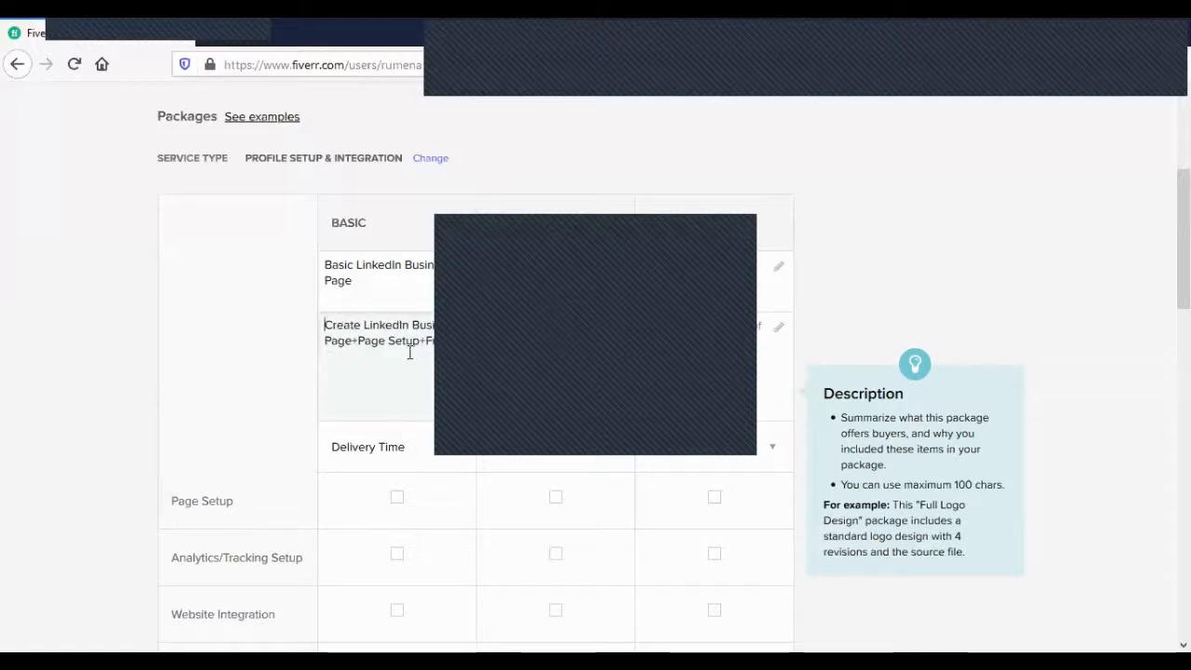
pyautogui.hotkey('ctrl', 'a')
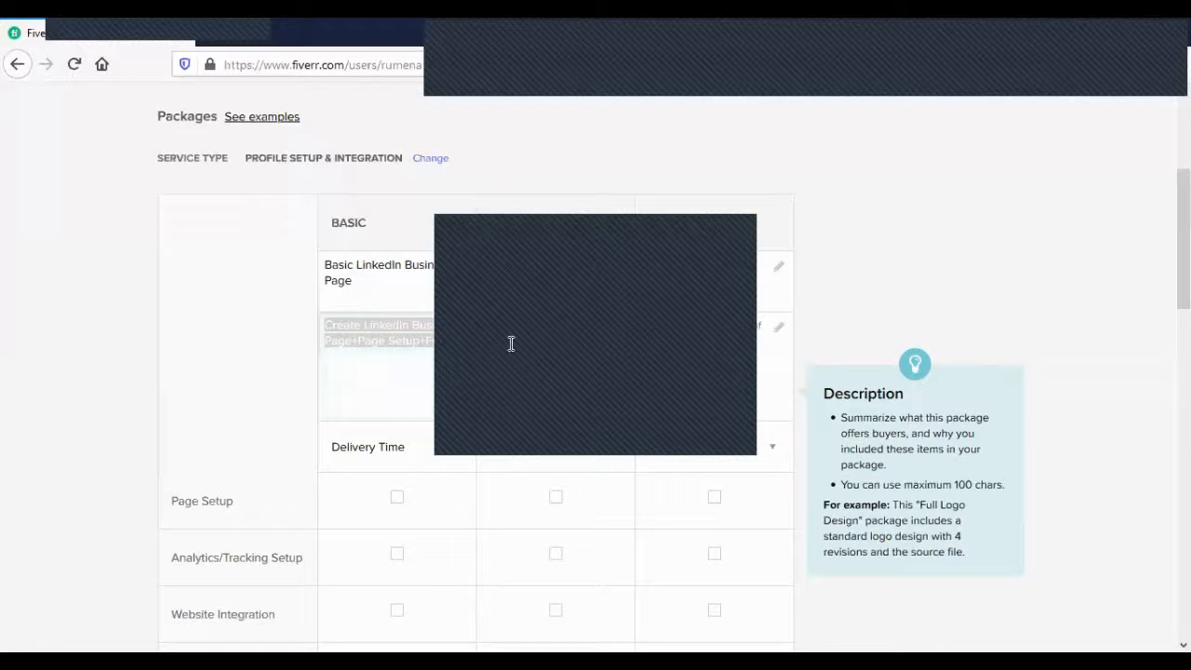
pyautogui.click(509, 344)
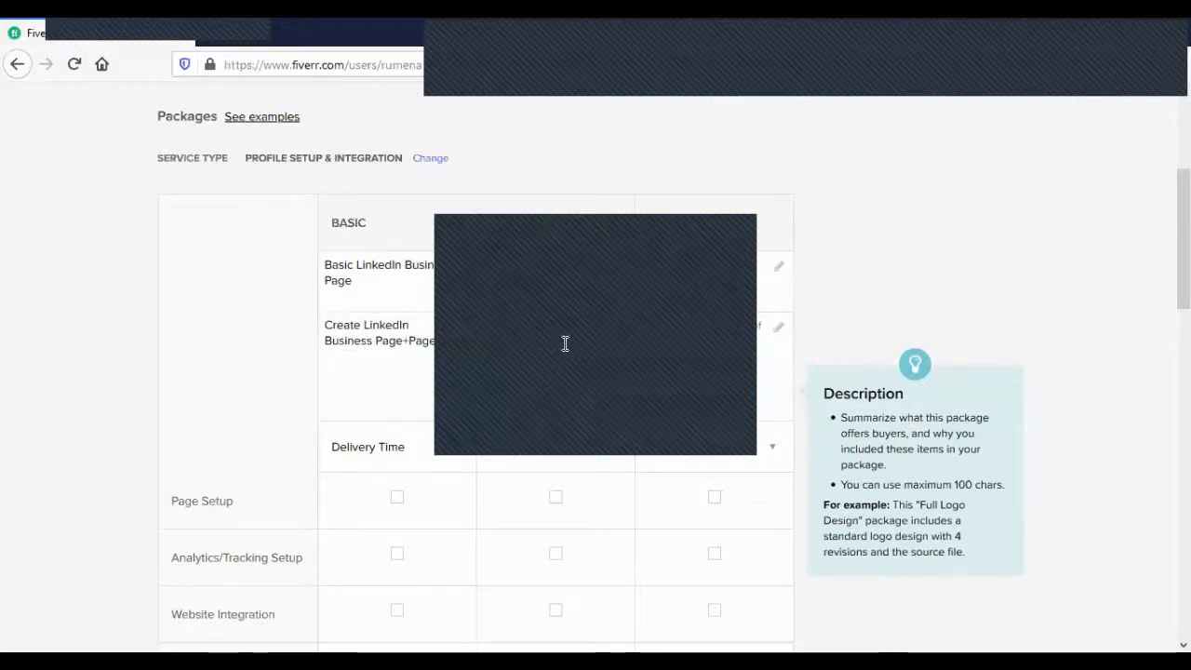
# Start the Premium package description with wording about the LinkedIn Business Page and the Standard package.
pyautogui.click(704, 347)
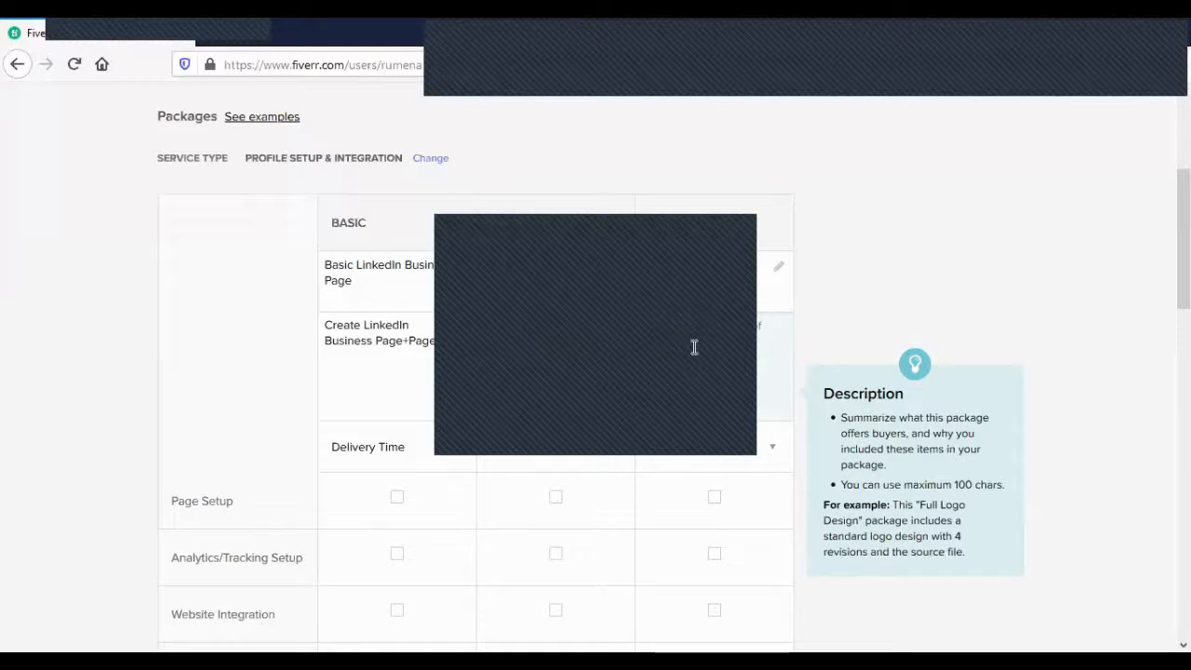
pyautogui.hotkey('ctrl', 'v')
pyautogui.hotkey('ctrl', 's')
pyautogui.click(525, 406)
pyautogui.write('ness')
pyautogui.write('dard')
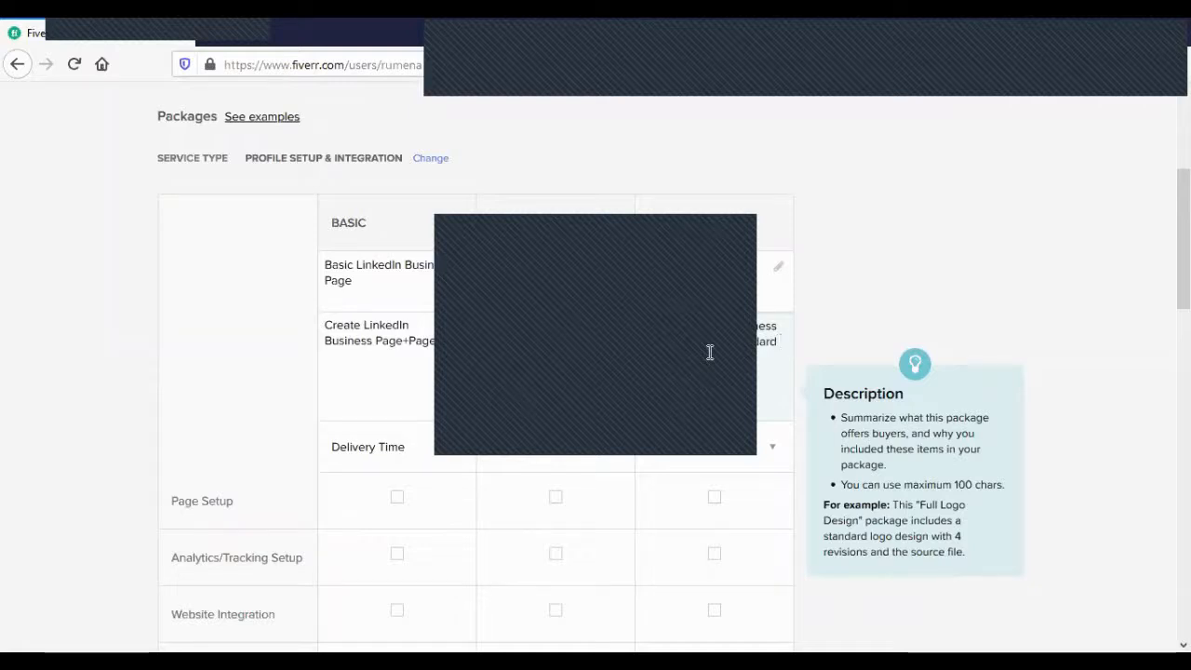
# Revise the Premium package description so that it ends with "Package+Showcase Page+Group".
pyautogui.write('B')
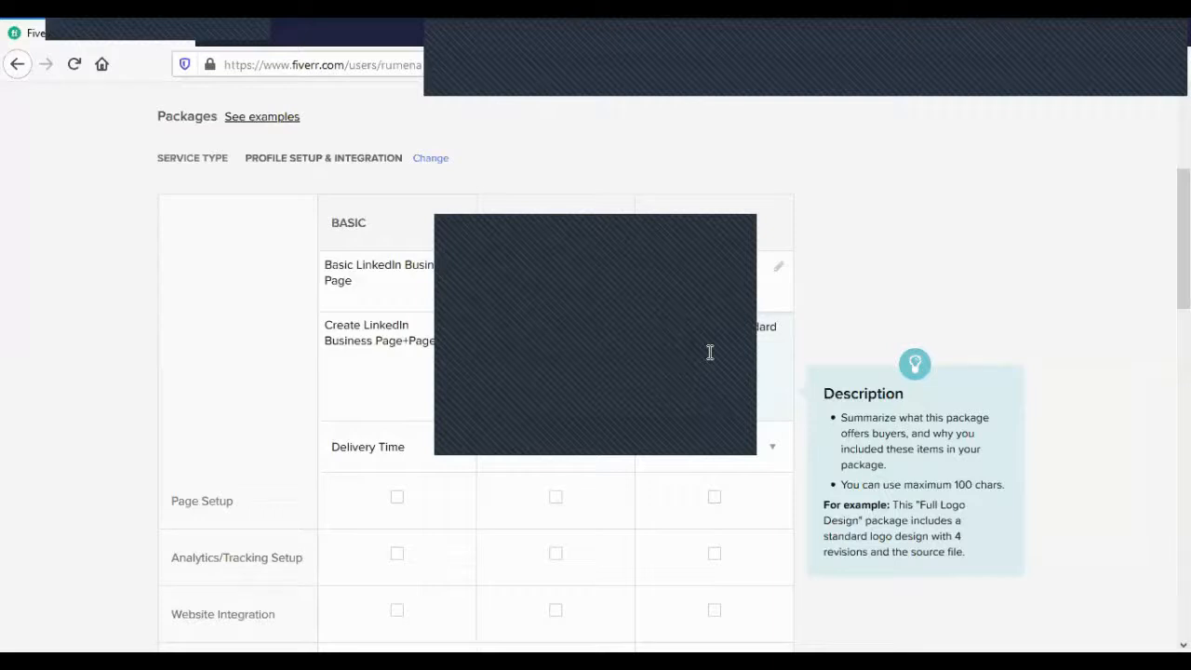
pyautogui.write('Page')
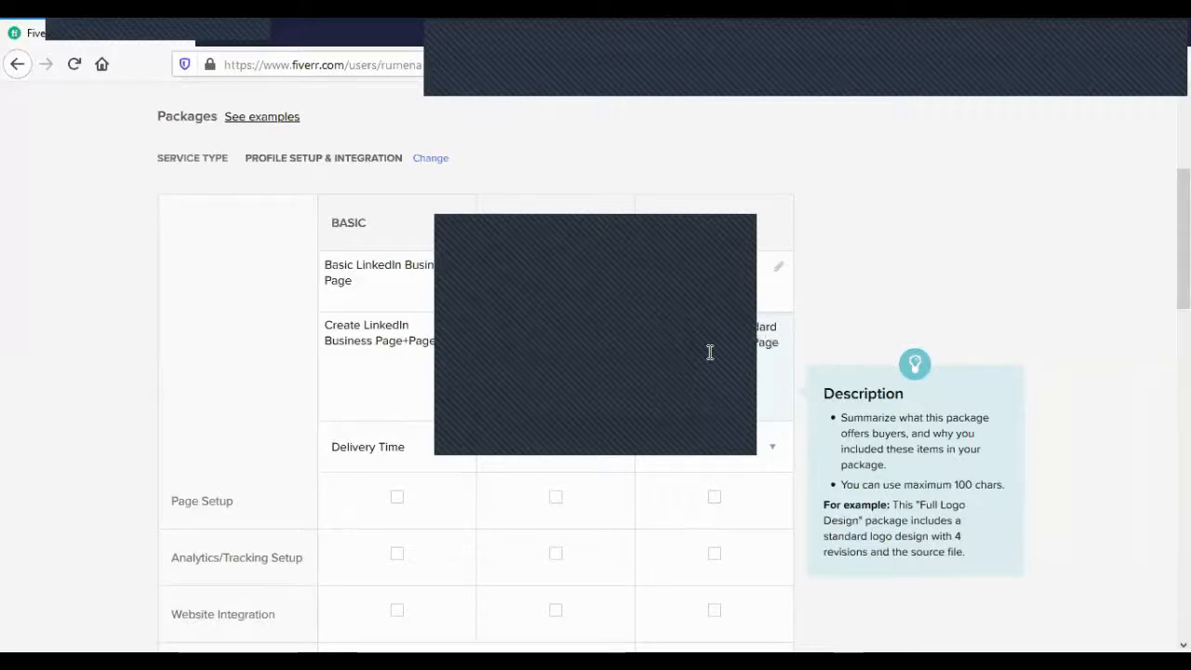
pyautogui.hotkey('ctrl', 'z')
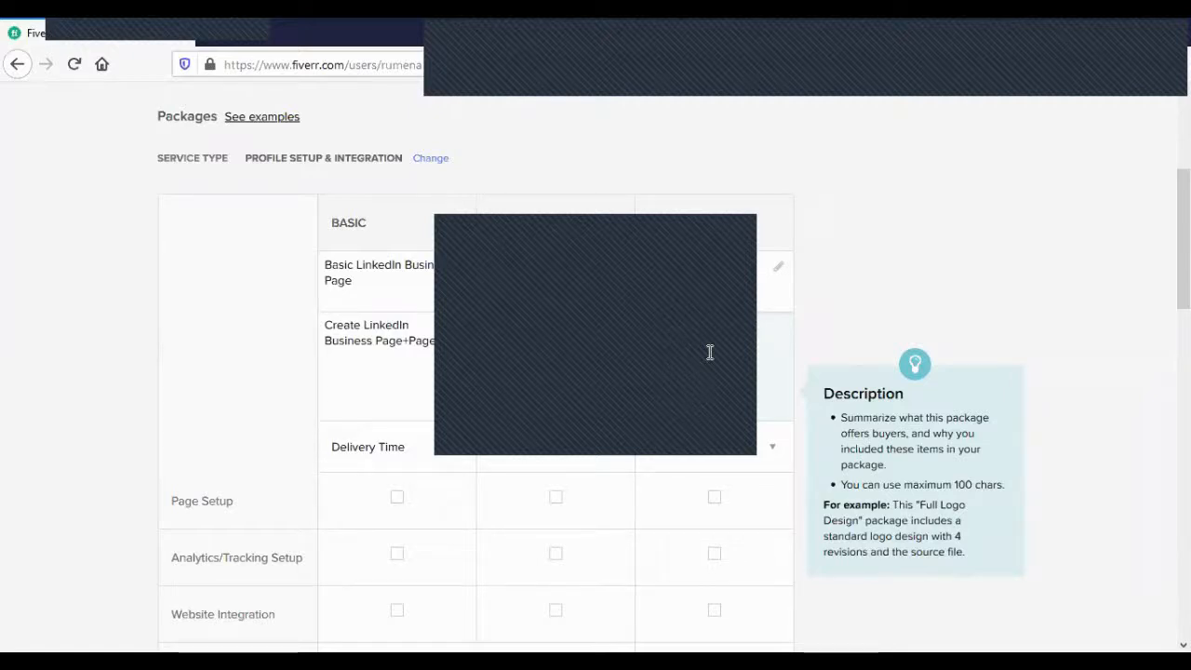
pyautogui.write('zation')
pyautogui.hotkey('ctrl', 'v')
pyautogui.press('BackSpace')
pyautogui.press('BackSpace')
pyautogui.press('BackSpace')
pyautogui.press('BackSpace')
pyautogui.press('BackSpace')
pyautogui.press('BackSpace')
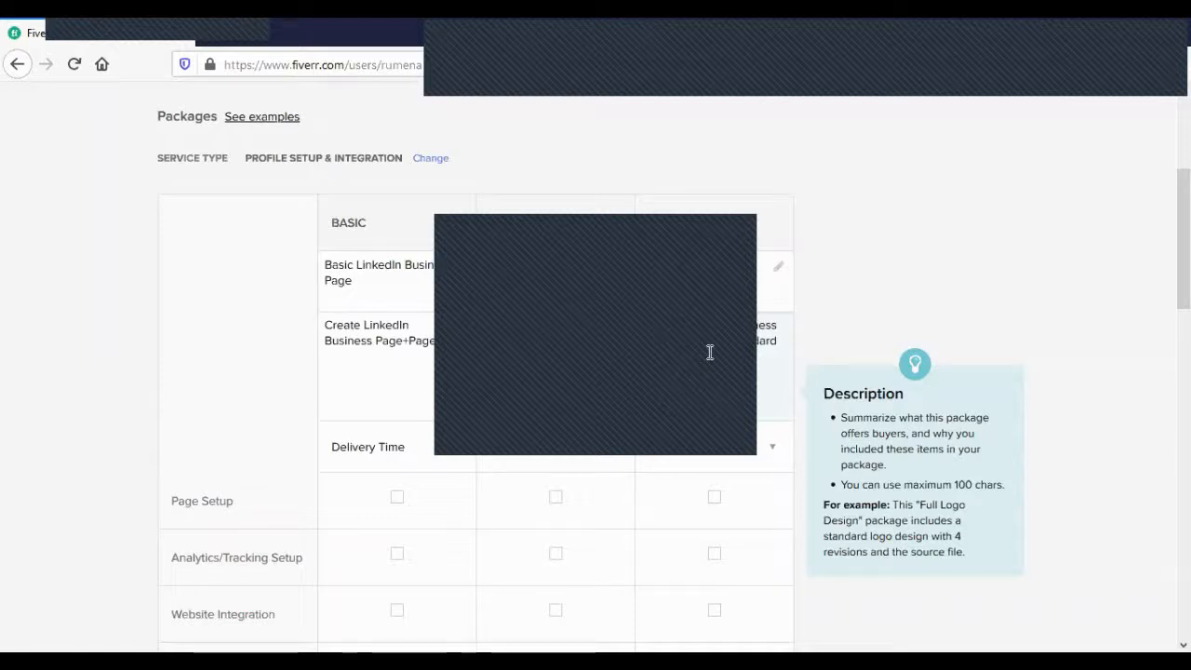
pyautogui.scroll(-1, 710, 352)
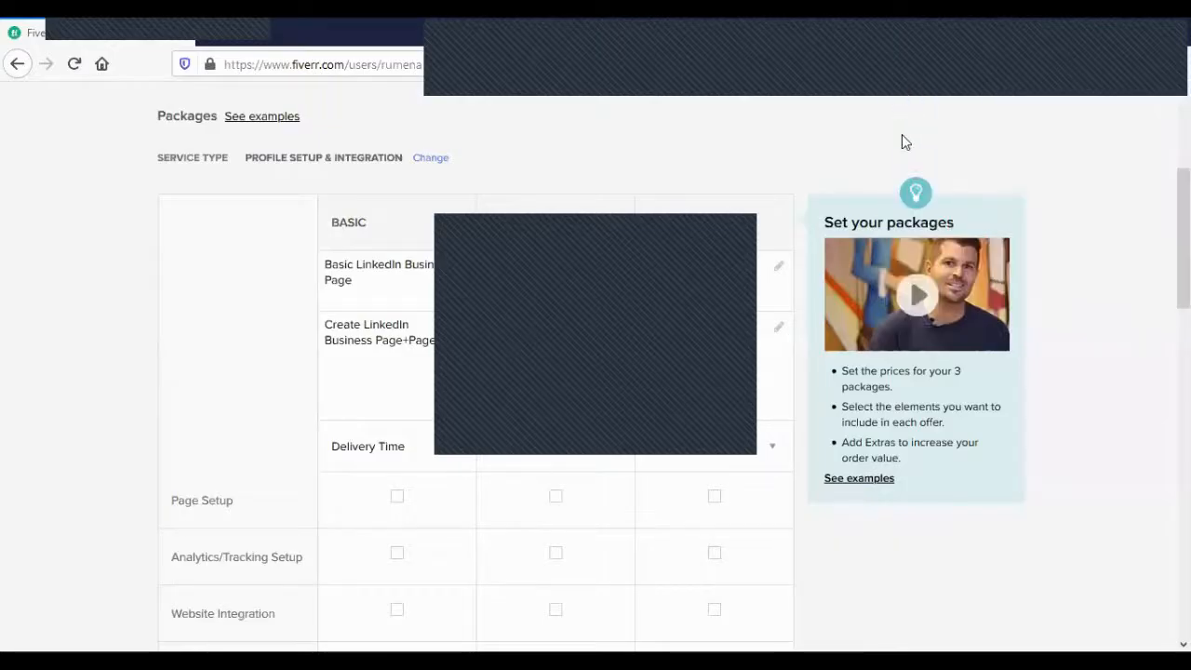
pyautogui.click(550, 329)
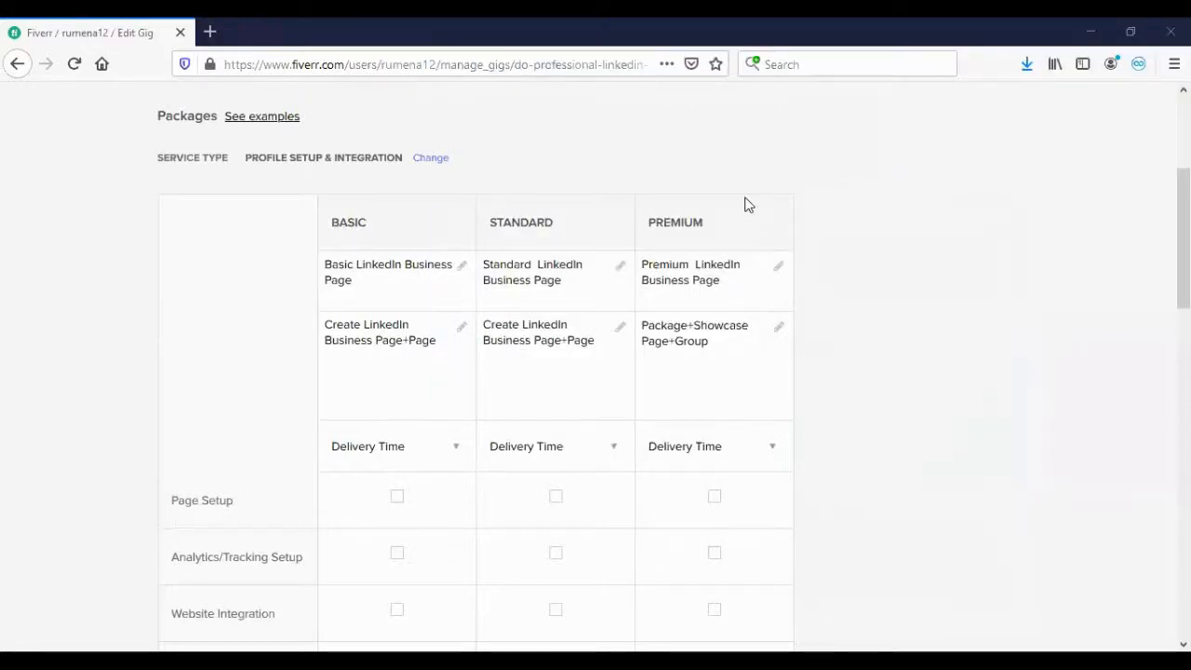
# Set the delivery time to 2 days for Basic, 3 days for Standard and 5 days for Premium.
pyautogui.scroll(-2, 465, 484)
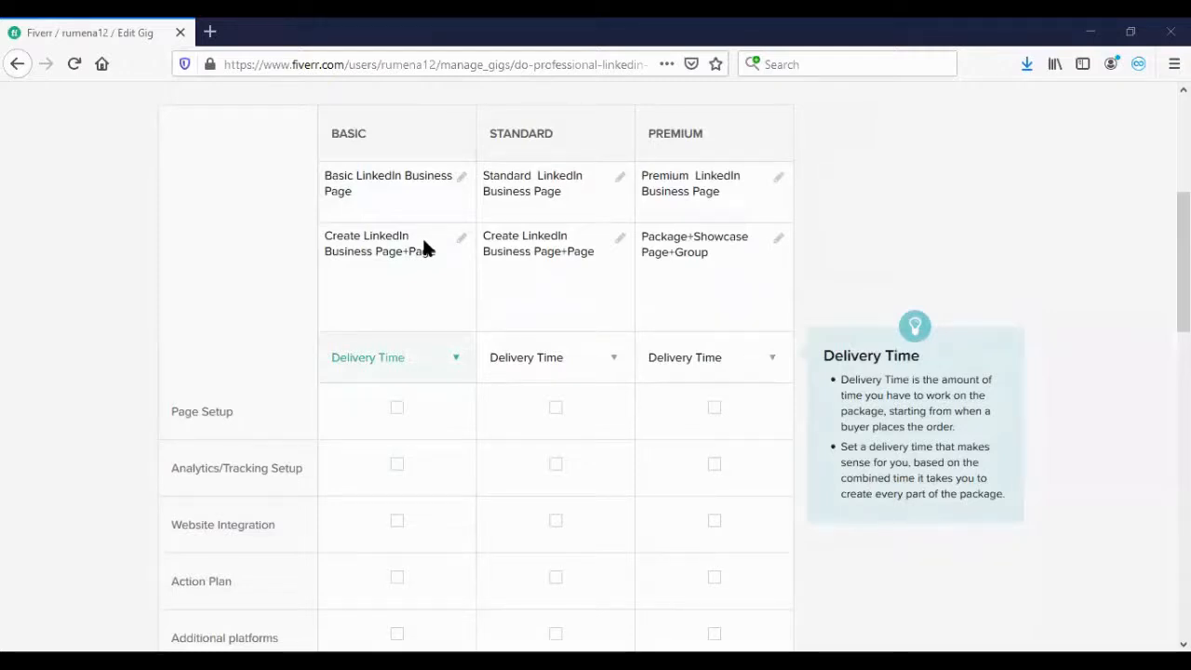
pyautogui.click(419, 357)
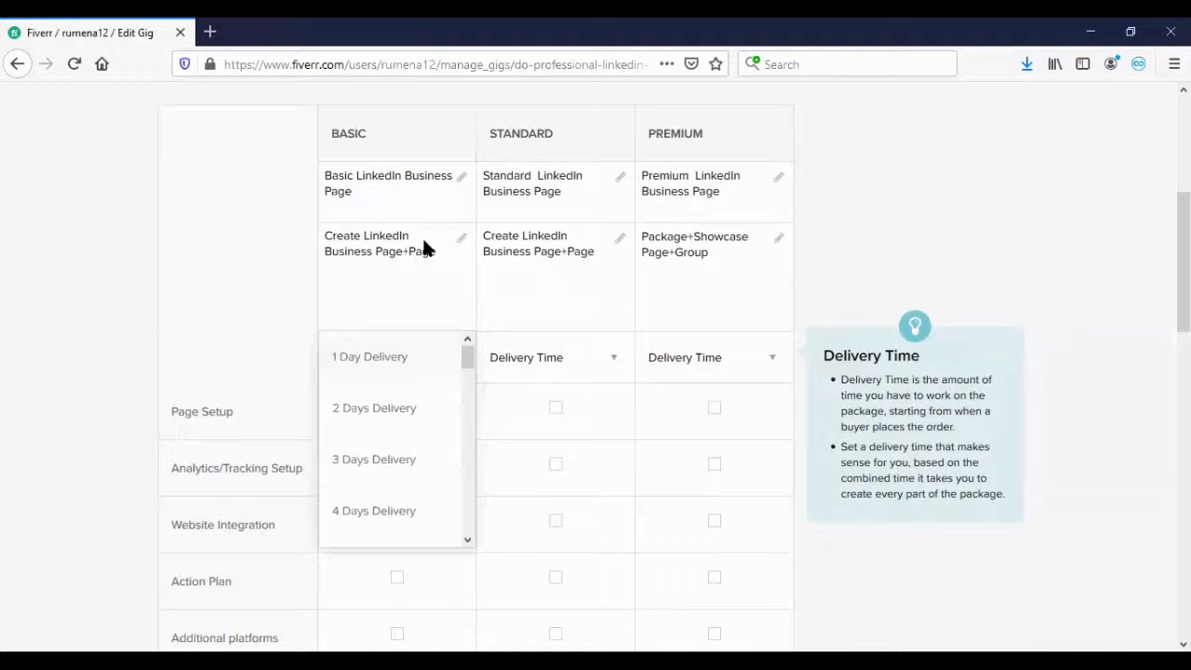
pyautogui.click(401, 412)
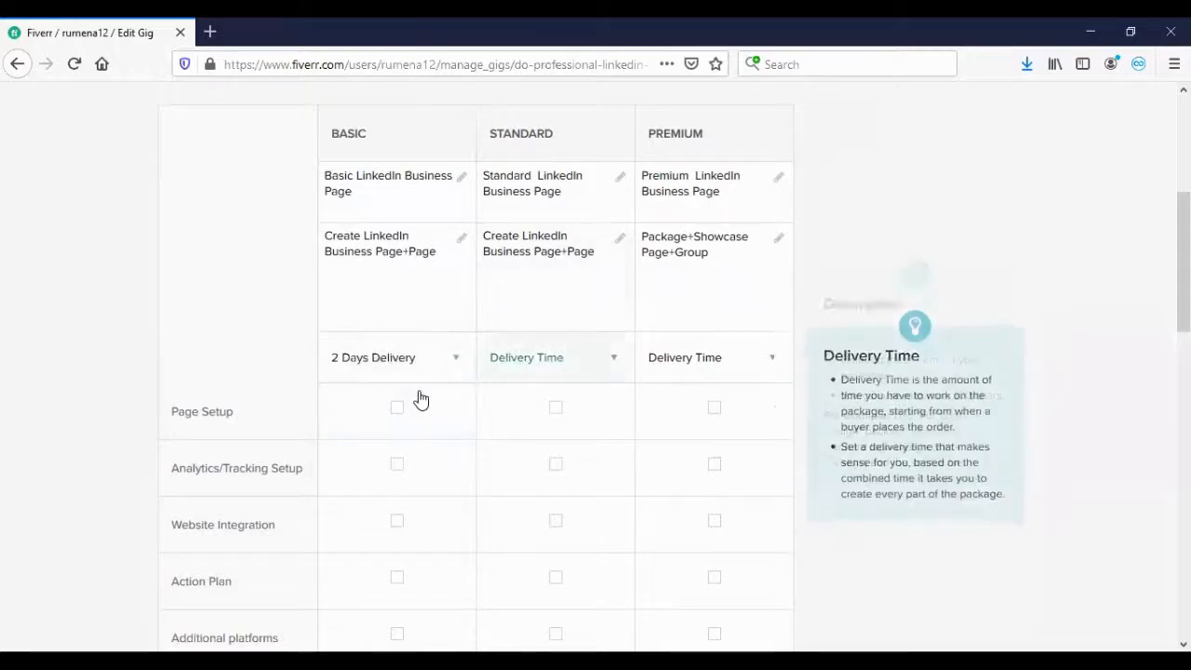
pyautogui.click(532, 357)
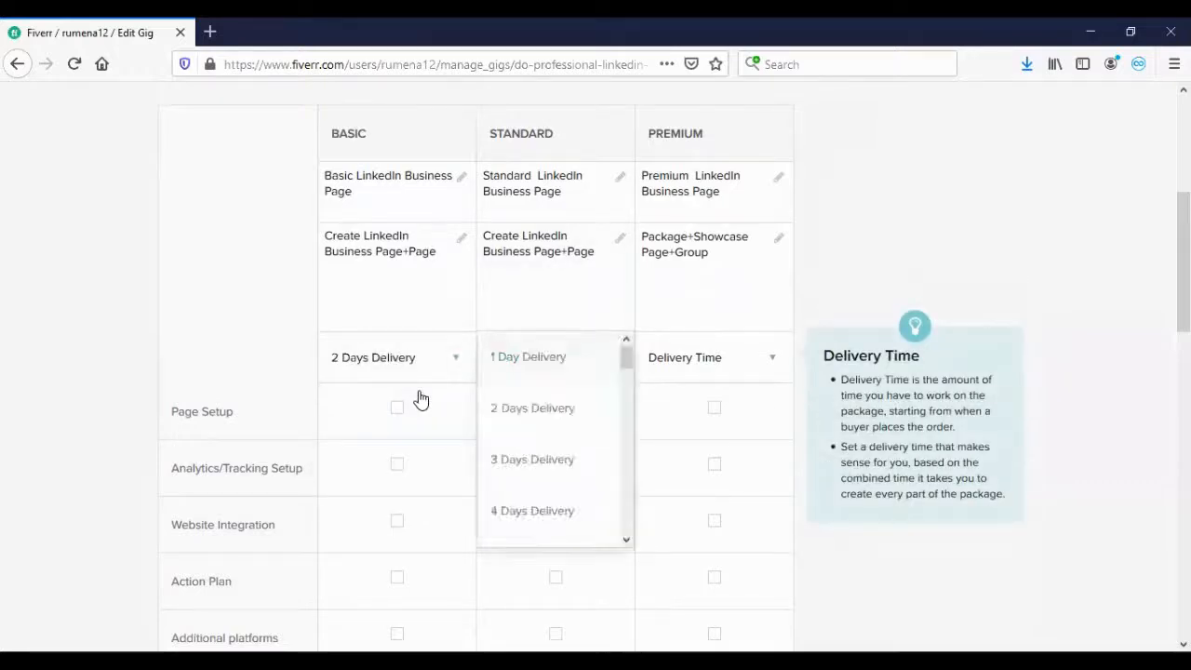
pyautogui.click(510, 468)
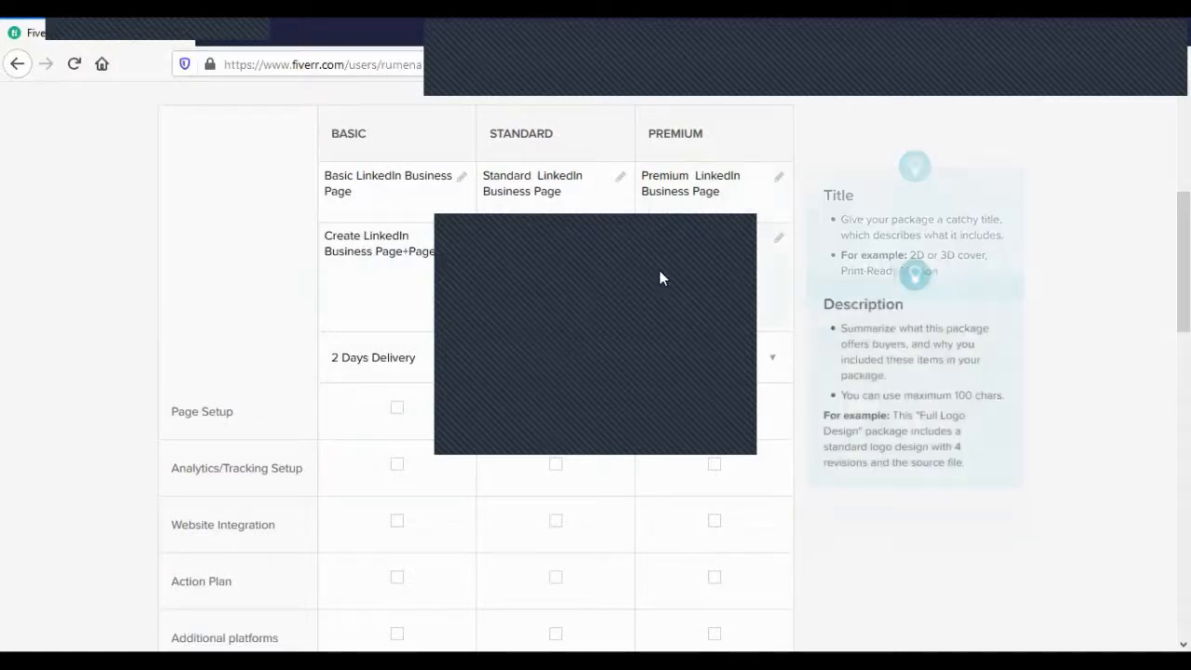
pyautogui.click(675, 375)
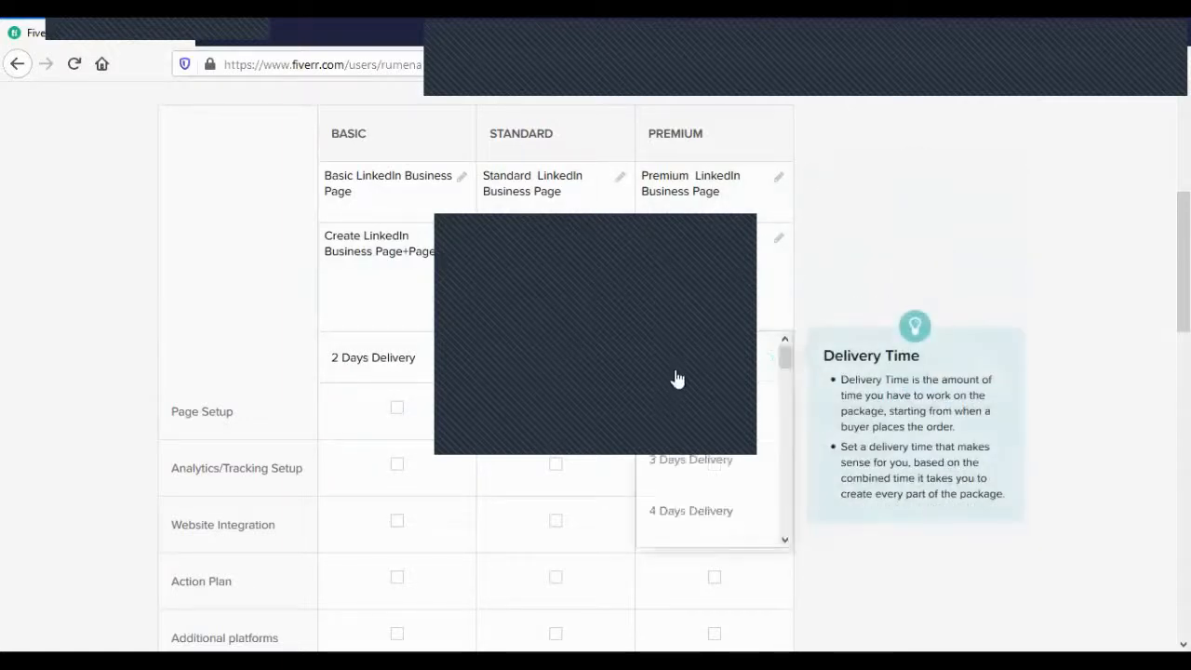
pyautogui.scroll(-1, 711, 524)
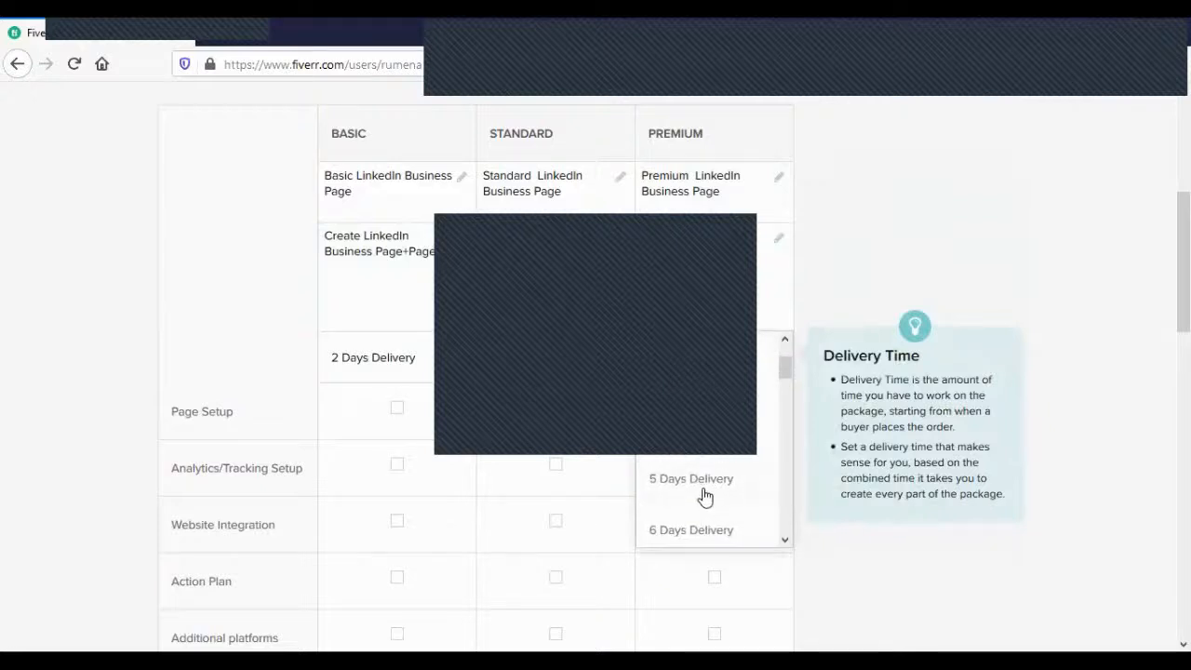
pyautogui.click(705, 495)
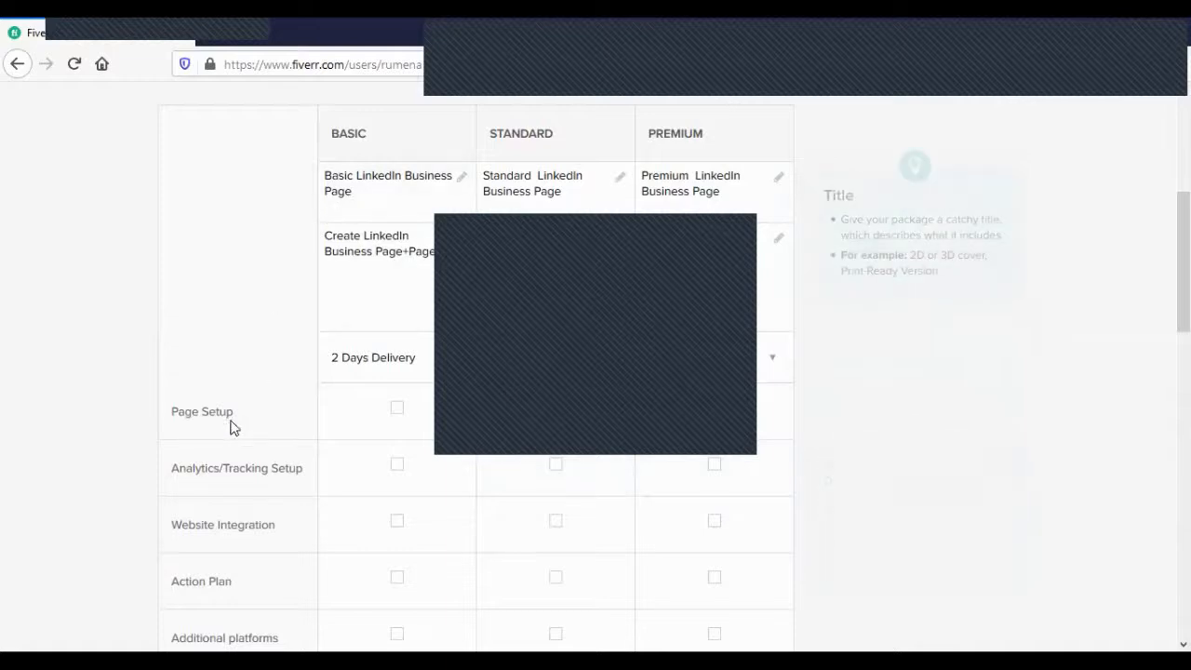
# Include Page Setup in the Basic package and set its delivery time to 1 day.
pyautogui.scroll(-1, 216, 317)
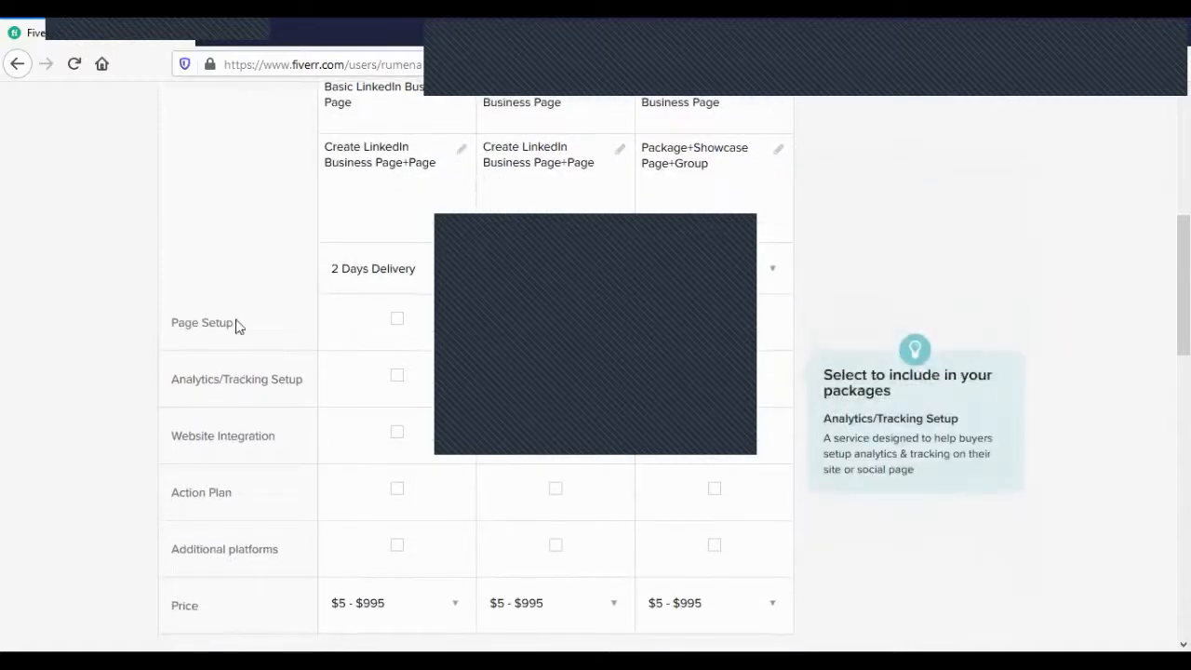
pyautogui.scroll(2, 293, 317)
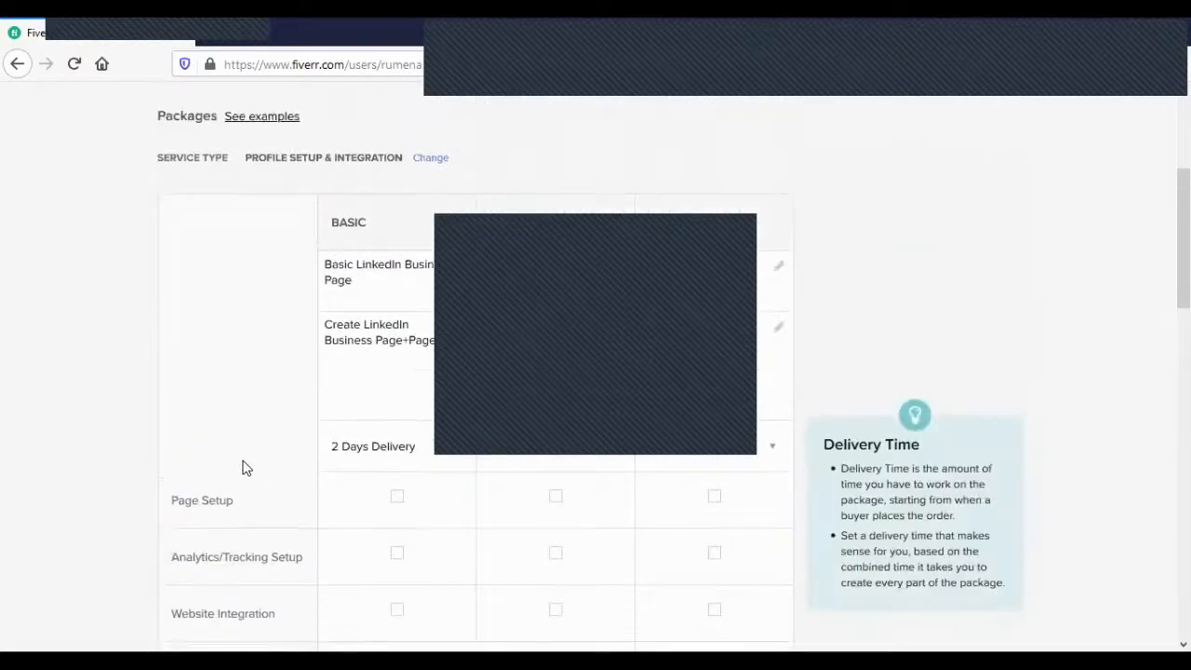
pyautogui.scroll(-2, 245, 461)
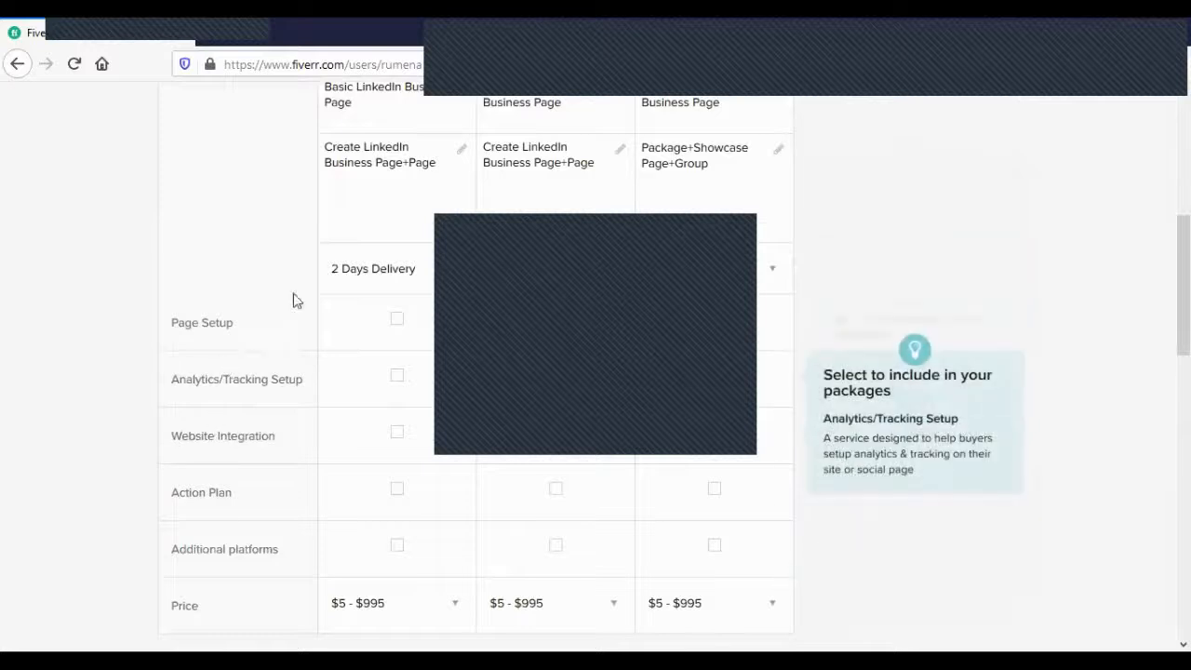
pyautogui.scroll(2, 330, 295)
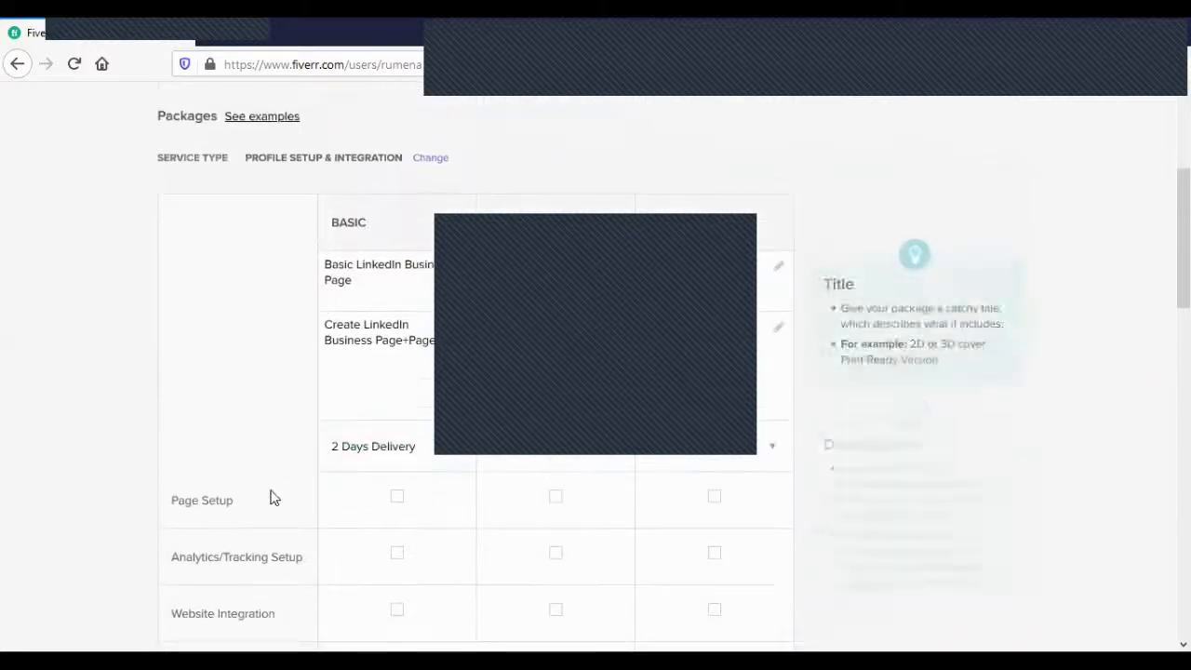
pyautogui.click(400, 498)
pyautogui.click(444, 450)
pyautogui.click(417, 451)
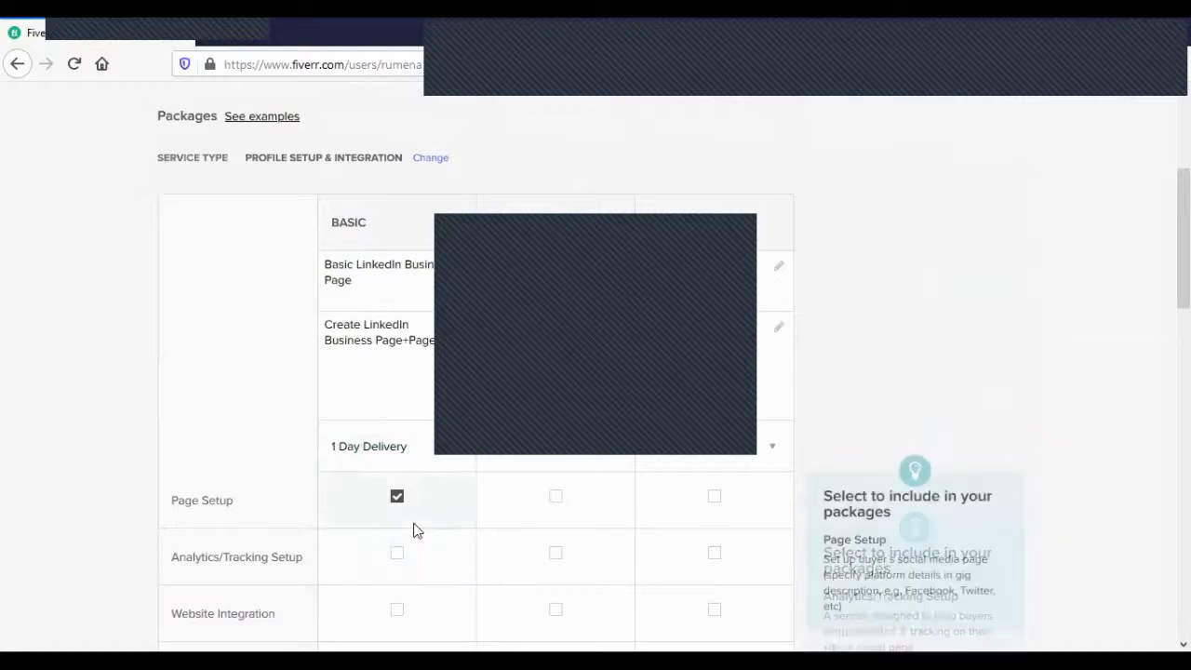
# Include Page Setup, Analytics/Tracking Setup and Website Integration in both the Standard and Premium packages.
pyautogui.scroll(-2, 414, 521)
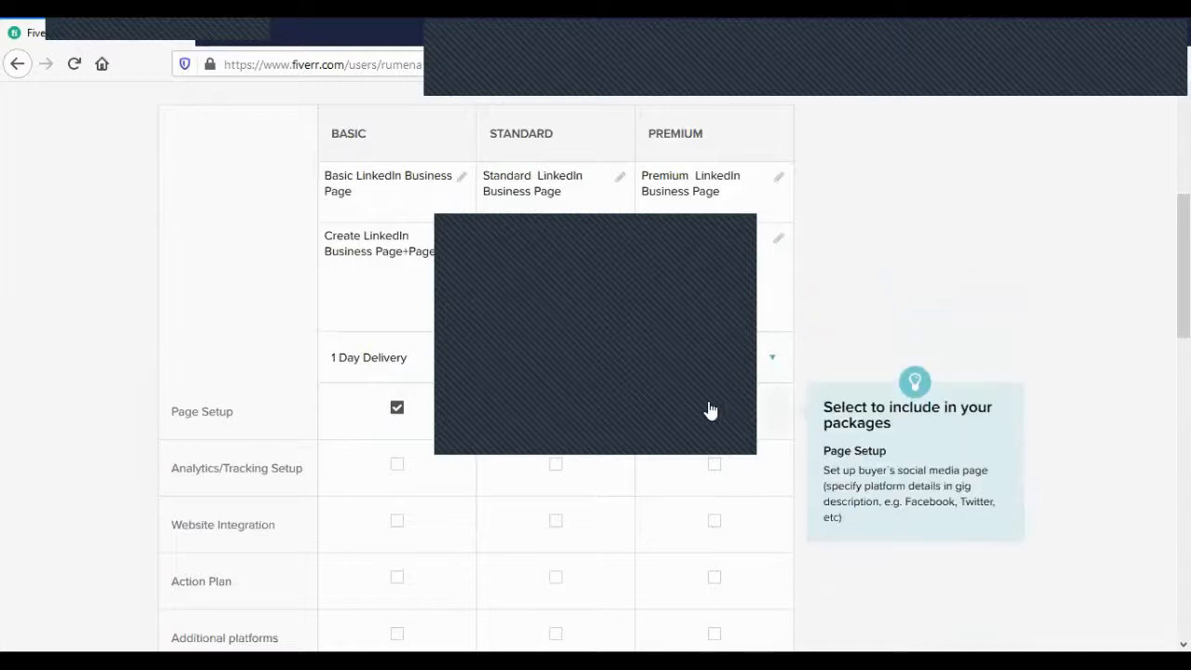
pyautogui.scroll(-2, 710, 411)
pyautogui.scroll(2, 460, 304)
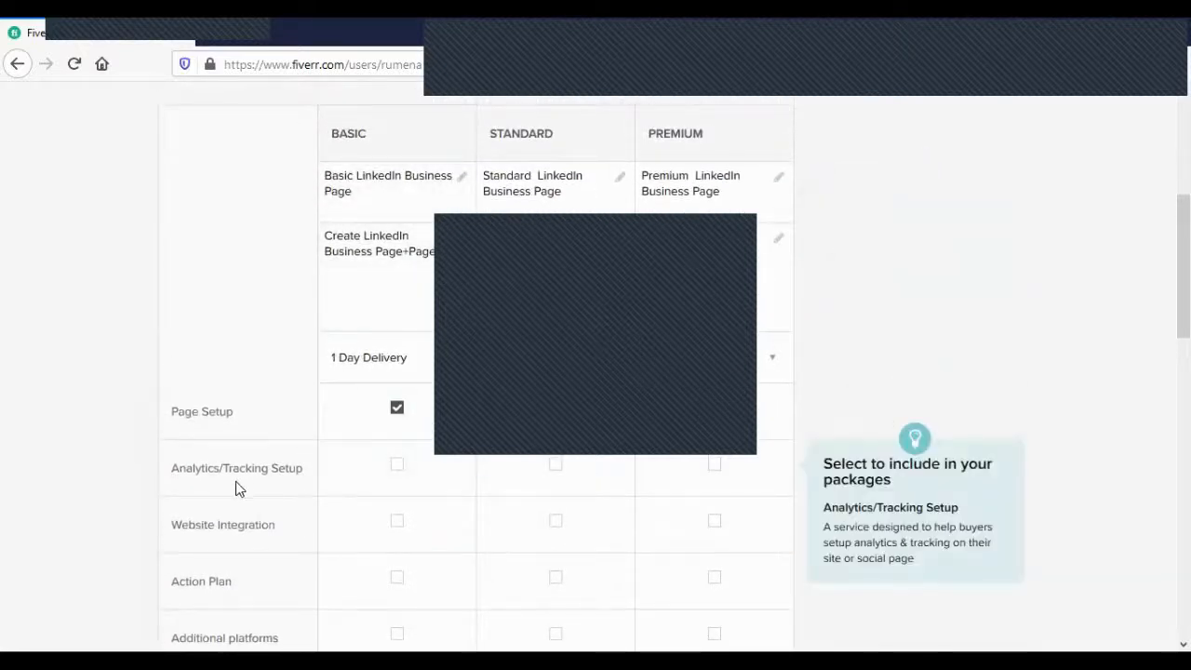
pyautogui.click(557, 465)
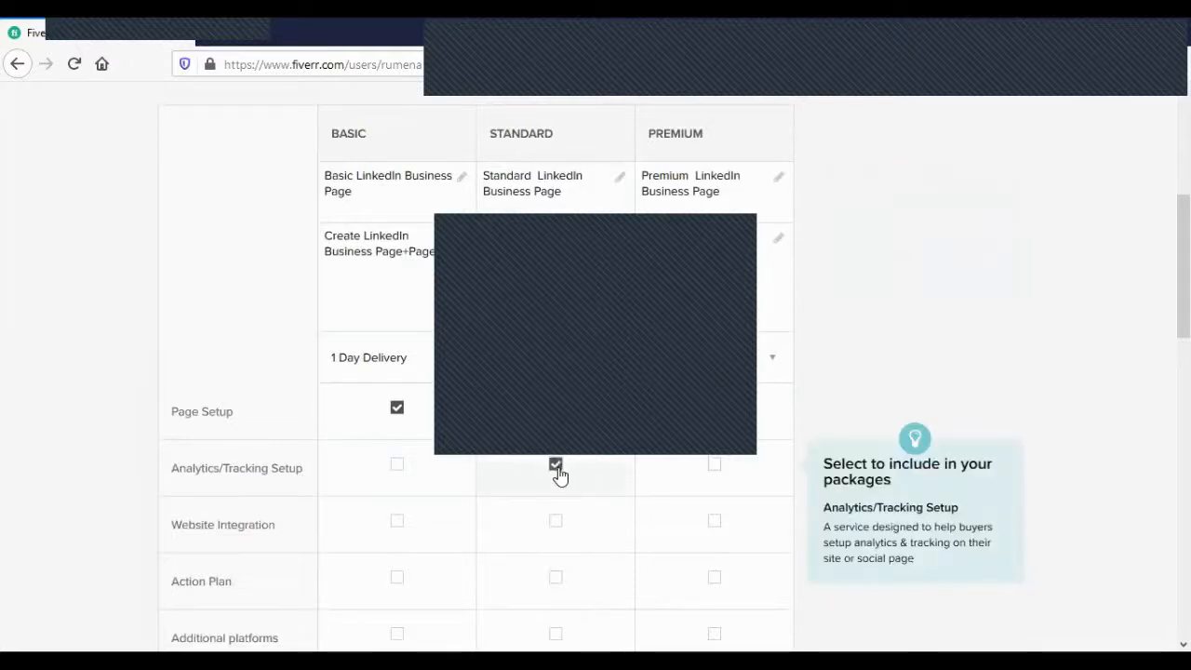
pyautogui.click(716, 465)
pyautogui.scroll(-2, 717, 474)
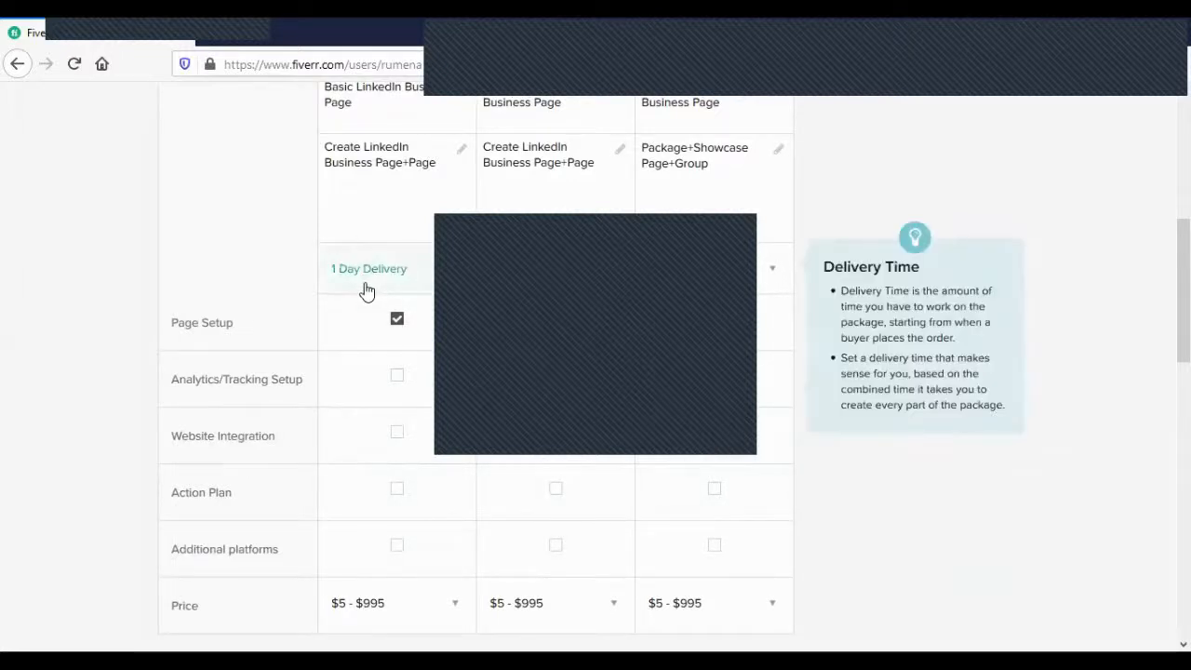
# Include an Action Plan in the Standard and Premium packages.
pyautogui.scroll(3, 643, 468)
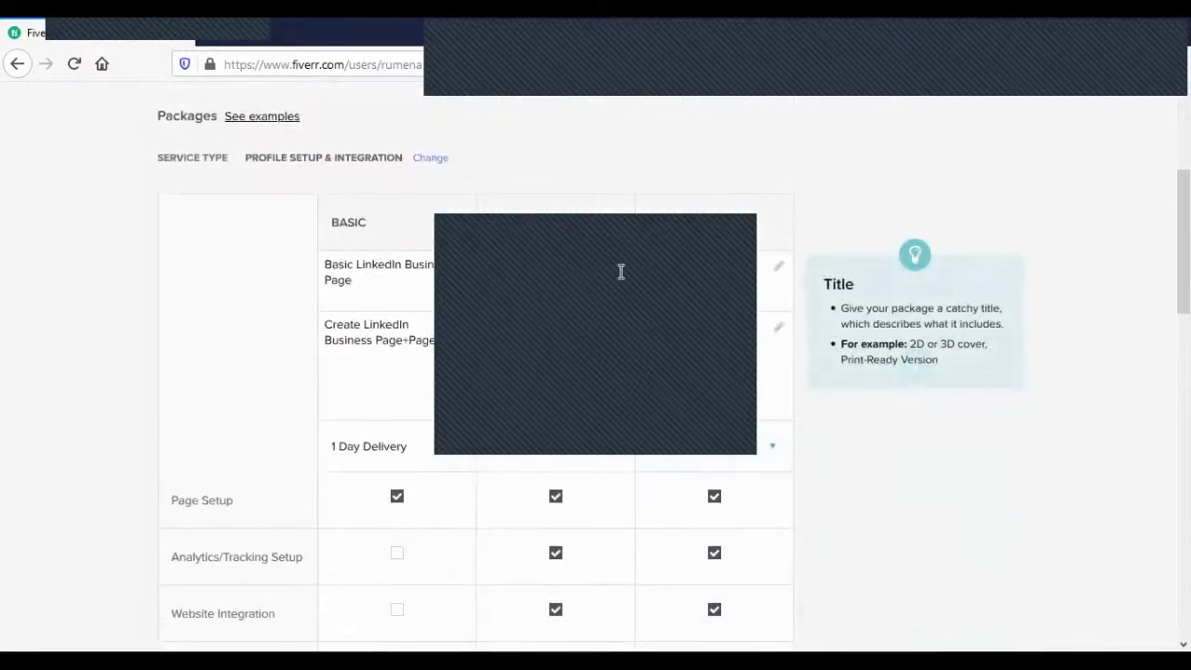
pyautogui.scroll(-2, 572, 562)
pyautogui.click(557, 578)
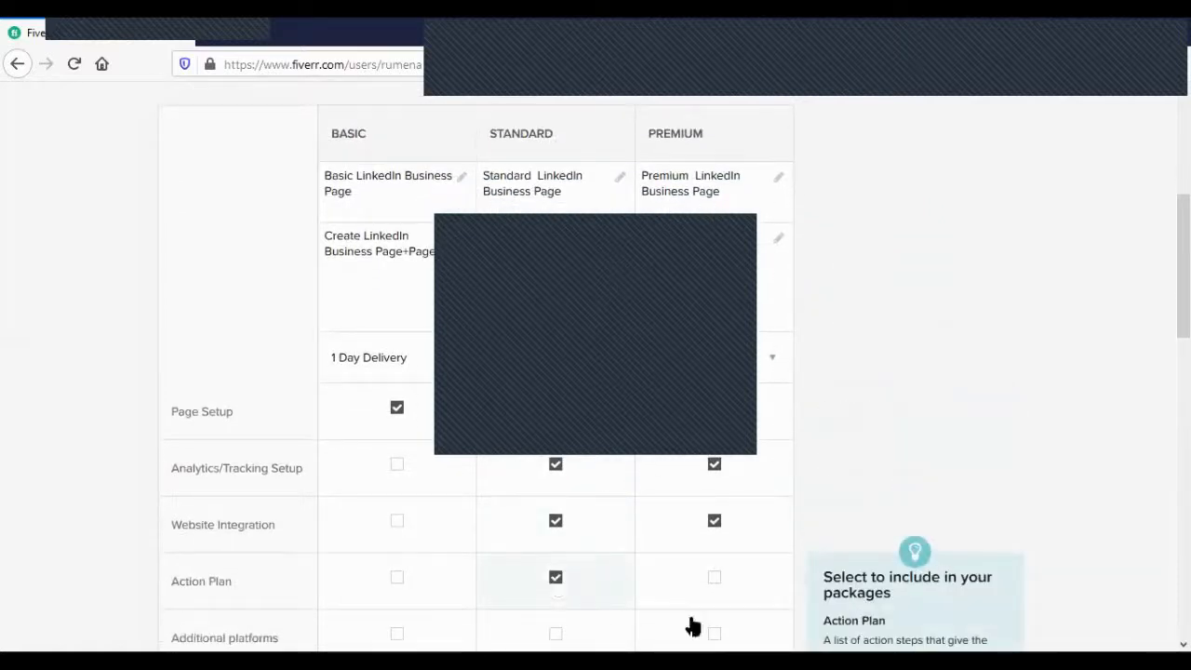
pyautogui.click(715, 579)
pyautogui.scroll(-2, 718, 588)
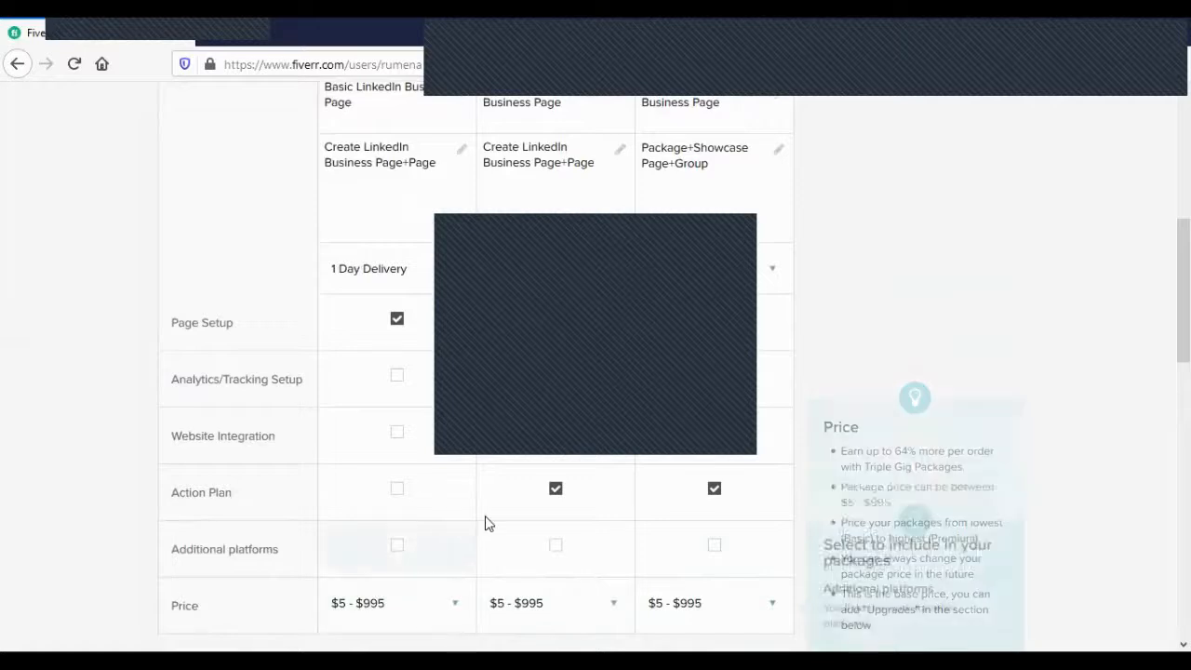
pyautogui.scroll(4, 486, 519)
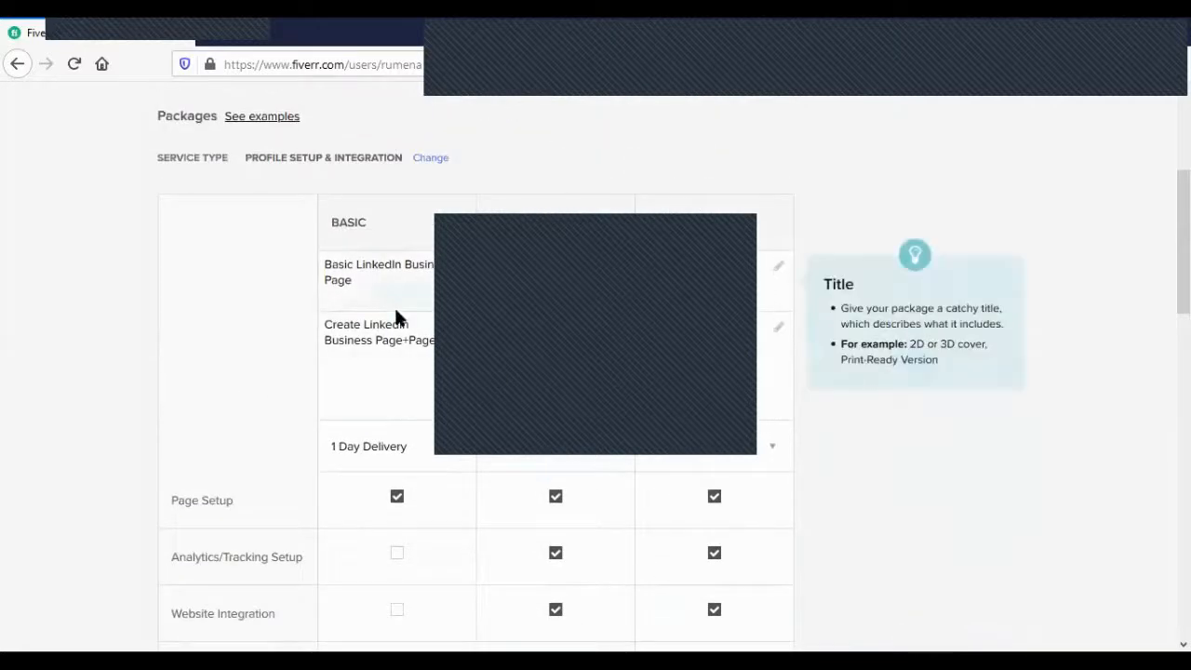
pyautogui.scroll(-5, 773, 421)
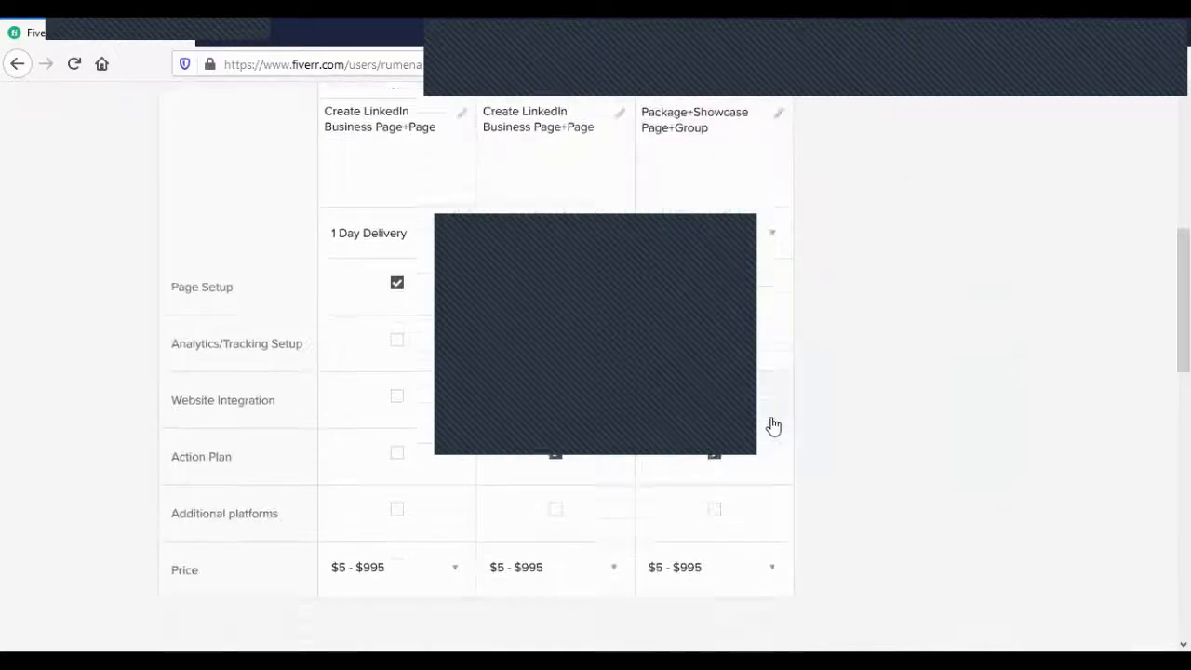
# Review the names, delivery times and included services of the Basic, Standard and Premium packages.
pyautogui.scroll(-3, 773, 426)
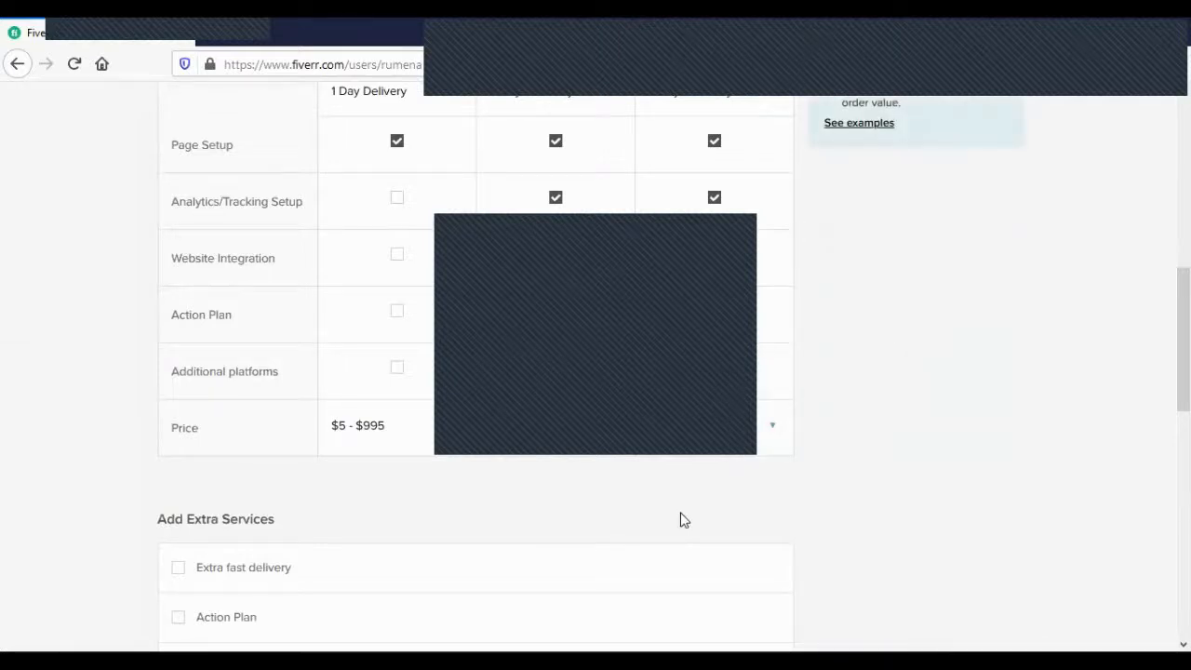
pyautogui.scroll(4, 375, 410)
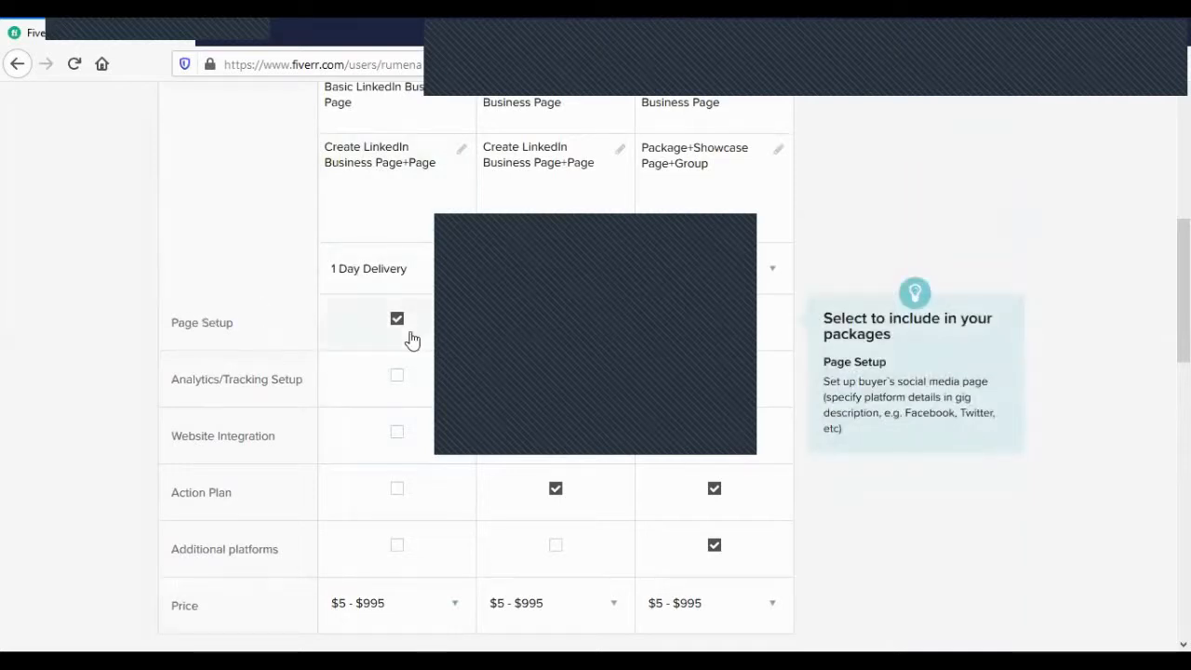
pyautogui.scroll(4, 410, 343)
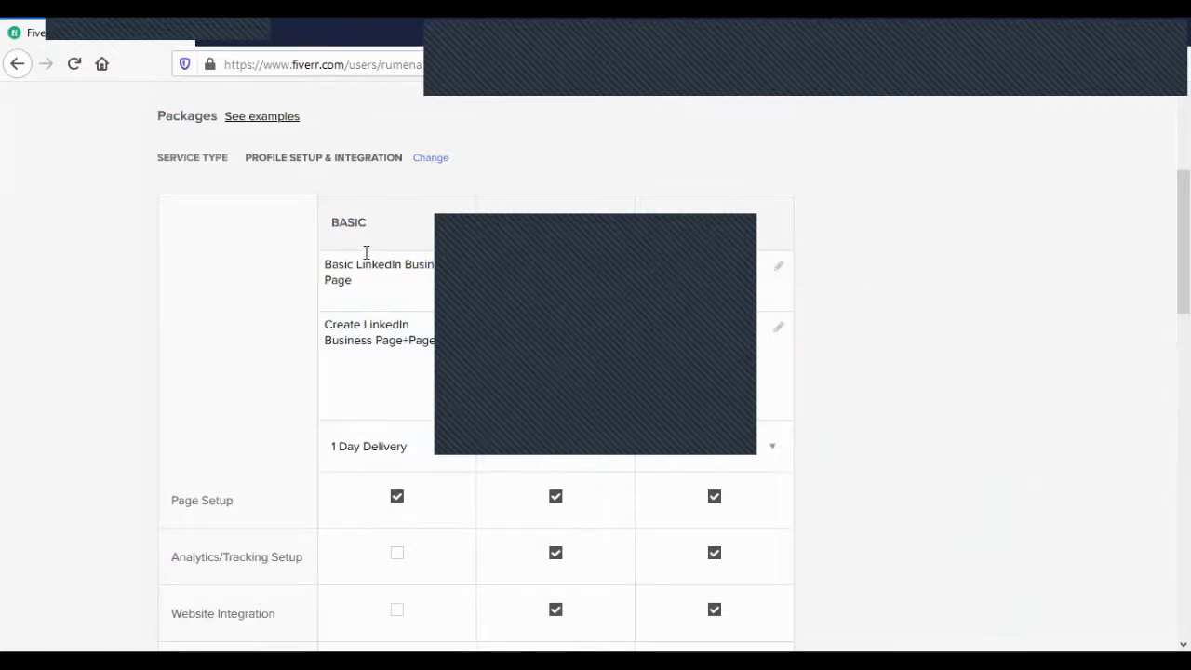
pyautogui.scroll(-2, 370, 451)
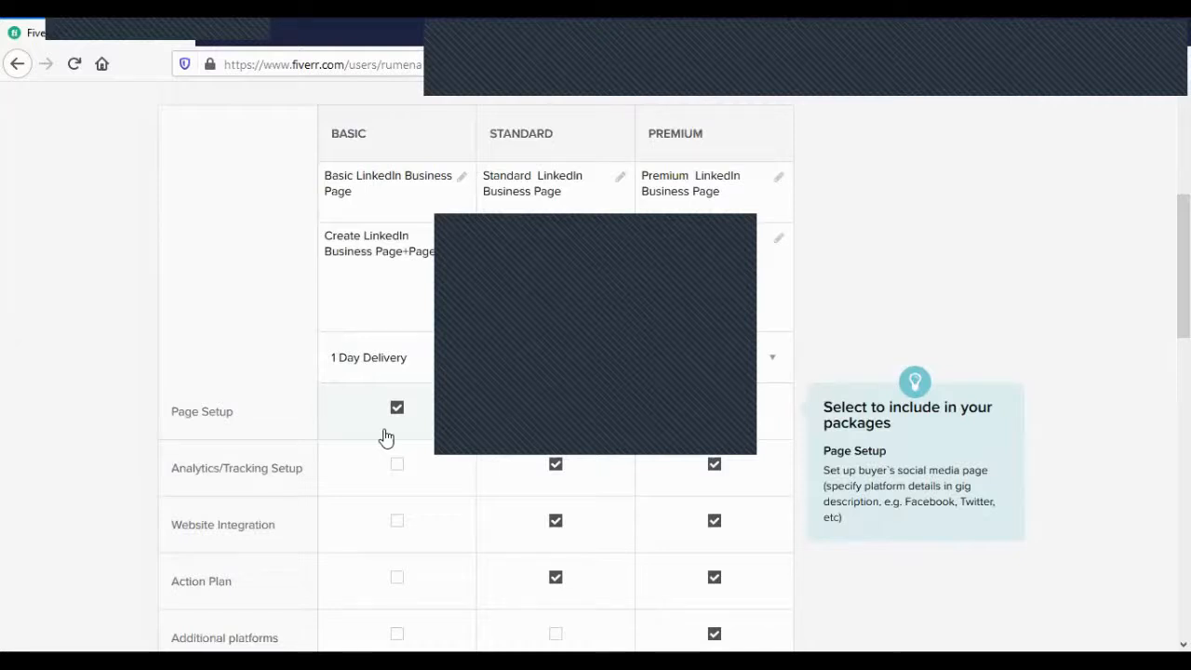
pyautogui.scroll(-3, 337, 444)
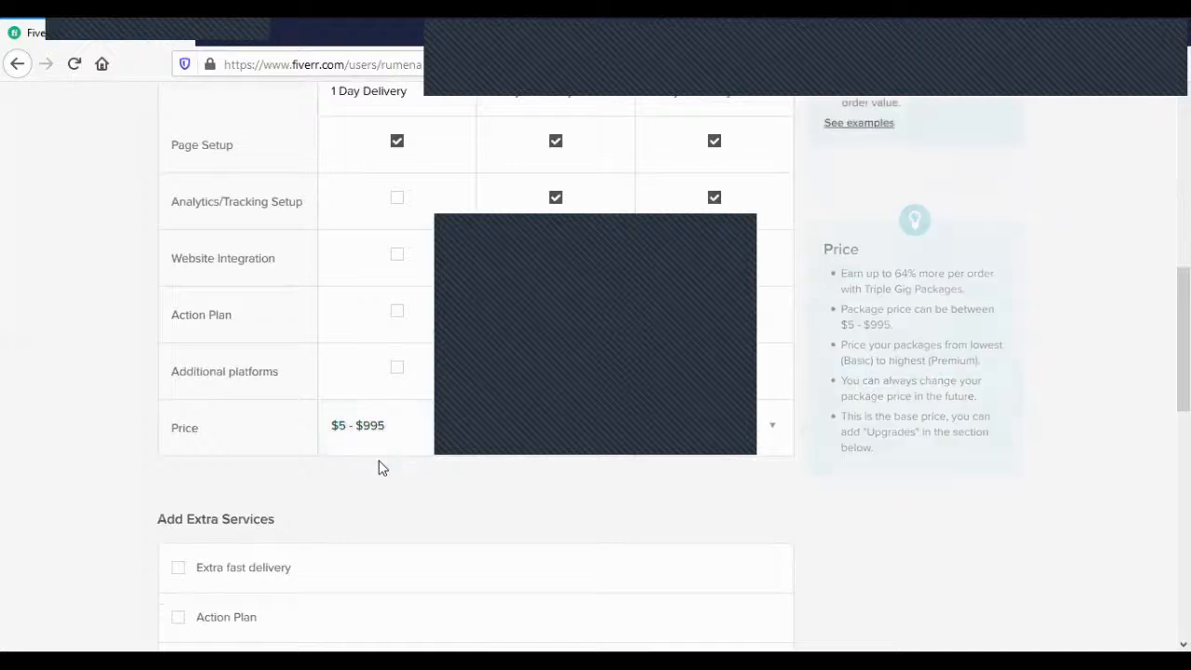
pyautogui.scroll(4, 381, 465)
pyautogui.scroll(-4, 379, 468)
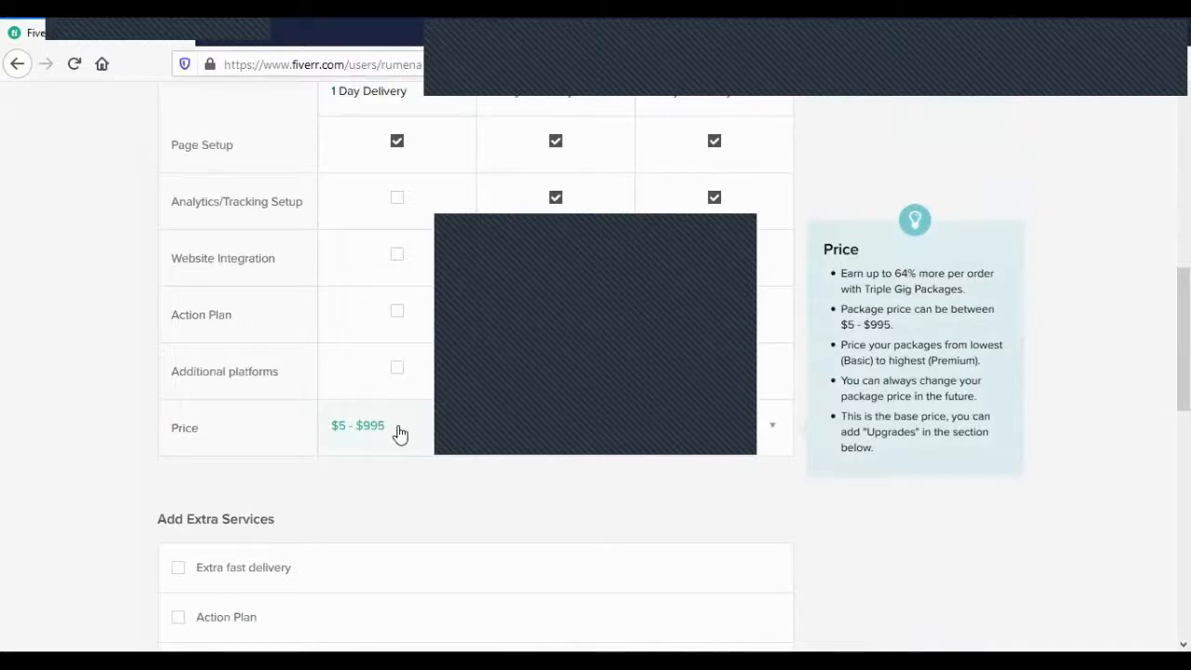
# Set the Basic package's price to $15.
pyautogui.click(401, 433)
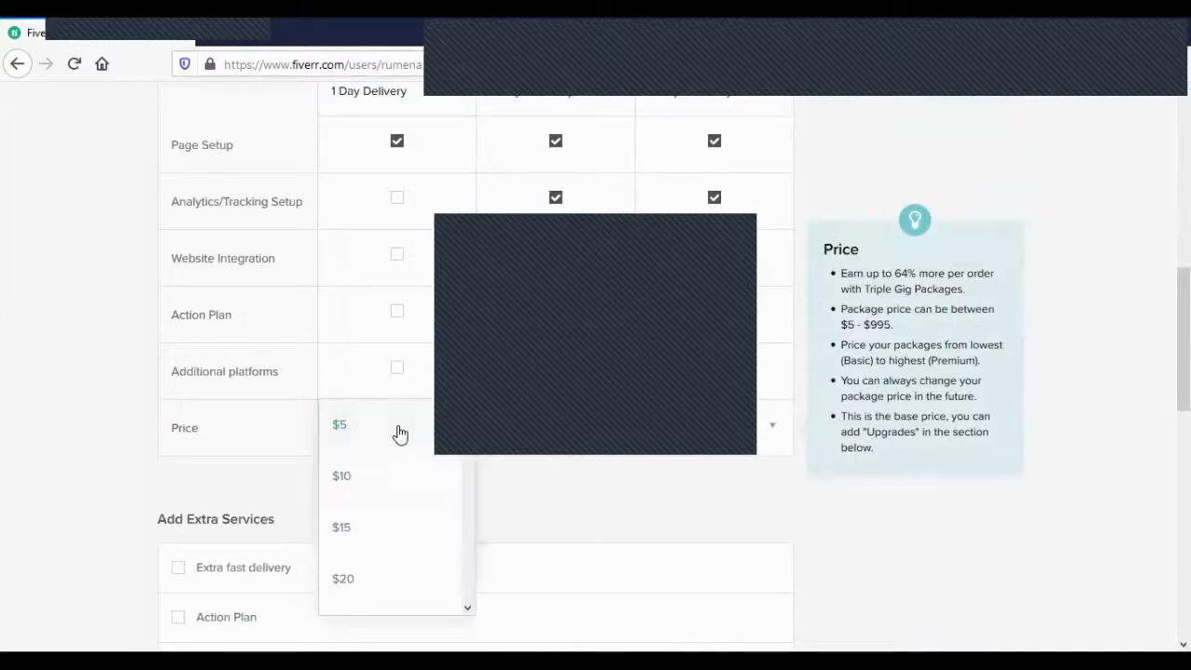
pyautogui.click(556, 505)
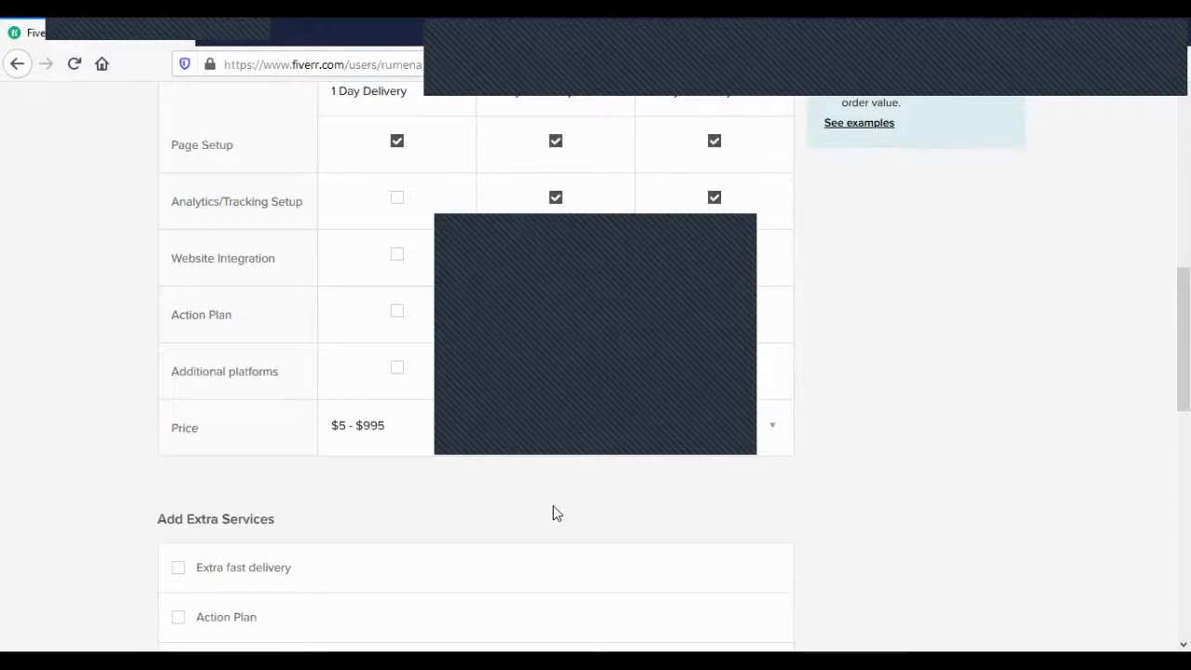
pyautogui.click(403, 454)
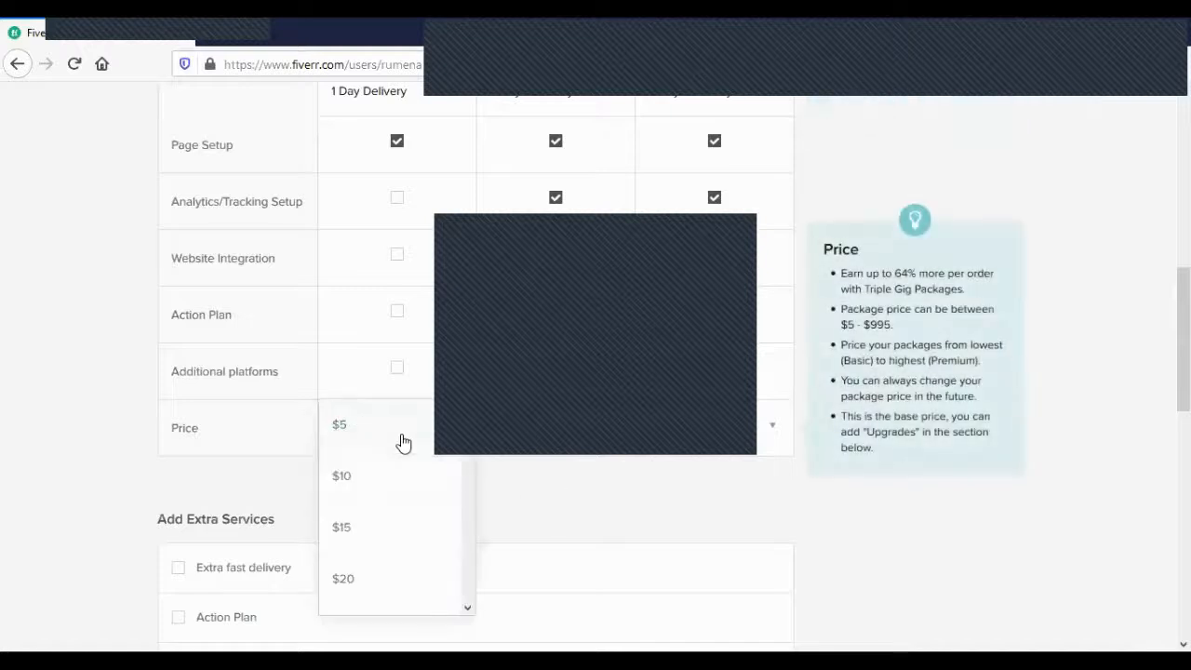
pyautogui.click(382, 528)
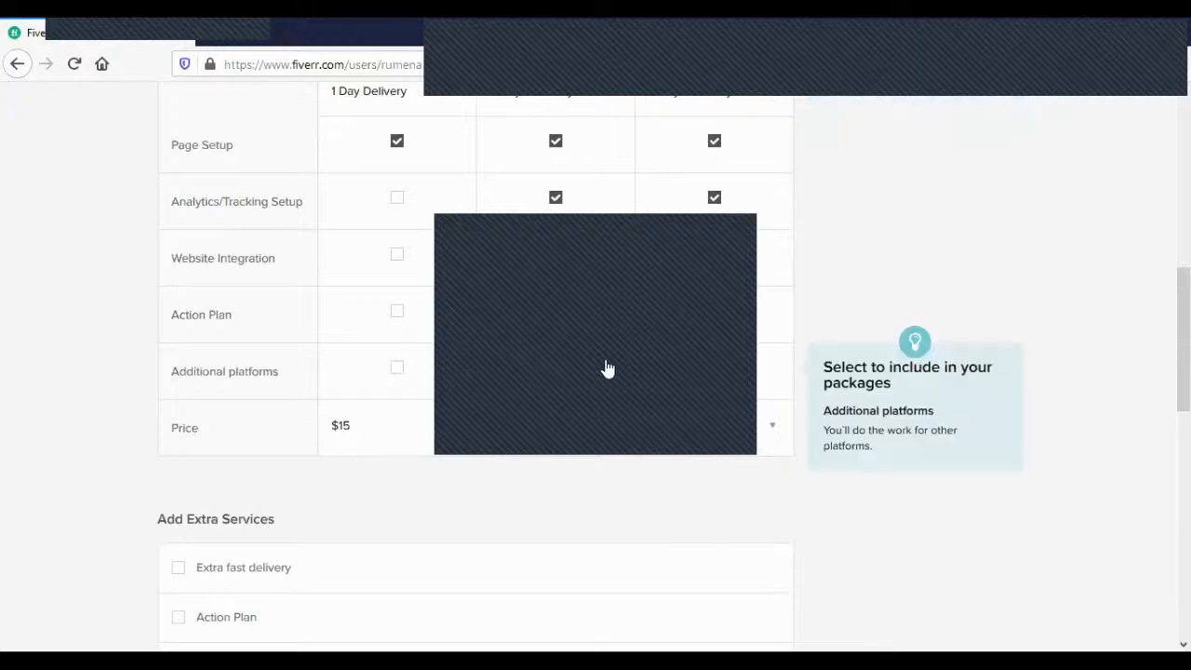
# Set the Standard package's price to $25 and the Premium package's price to $30.
pyautogui.scroll(3, 606, 368)
pyautogui.scroll(-3, 577, 447)
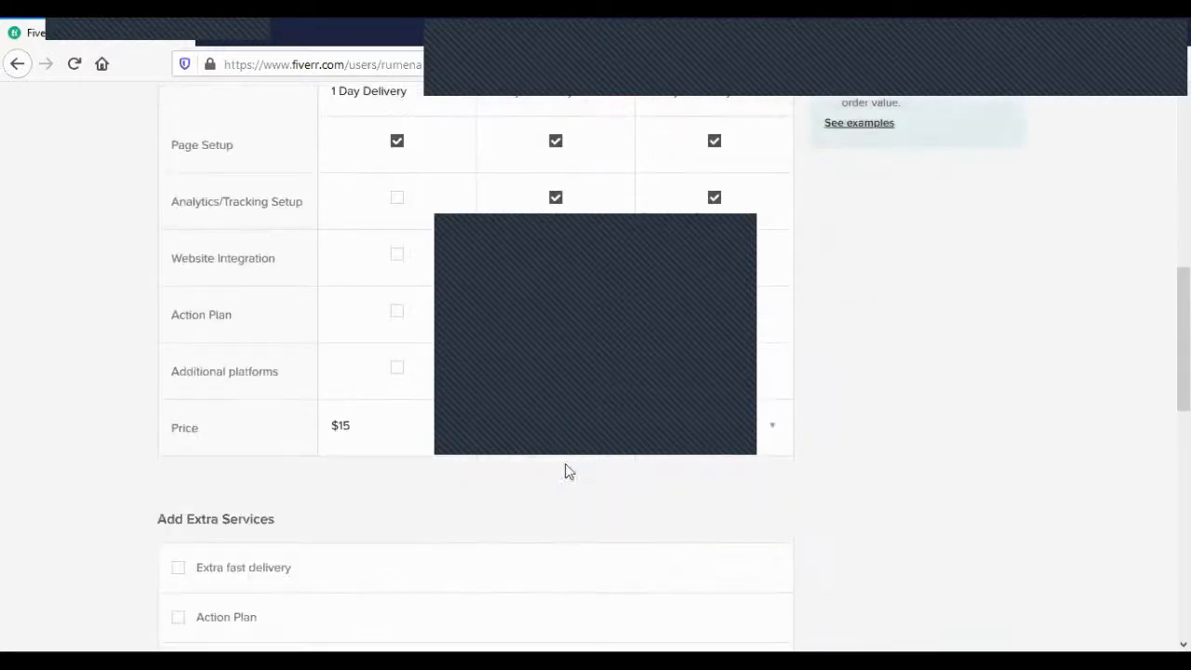
pyautogui.click(556, 436)
pyautogui.scroll(-1, 513, 580)
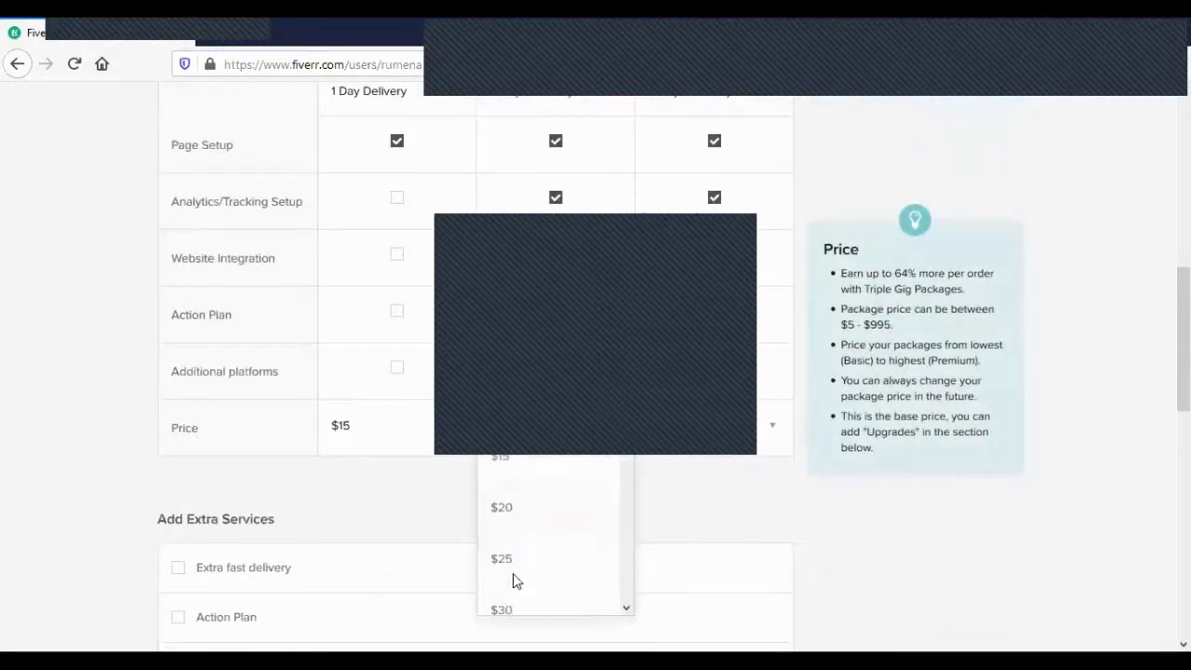
pyautogui.click(510, 545)
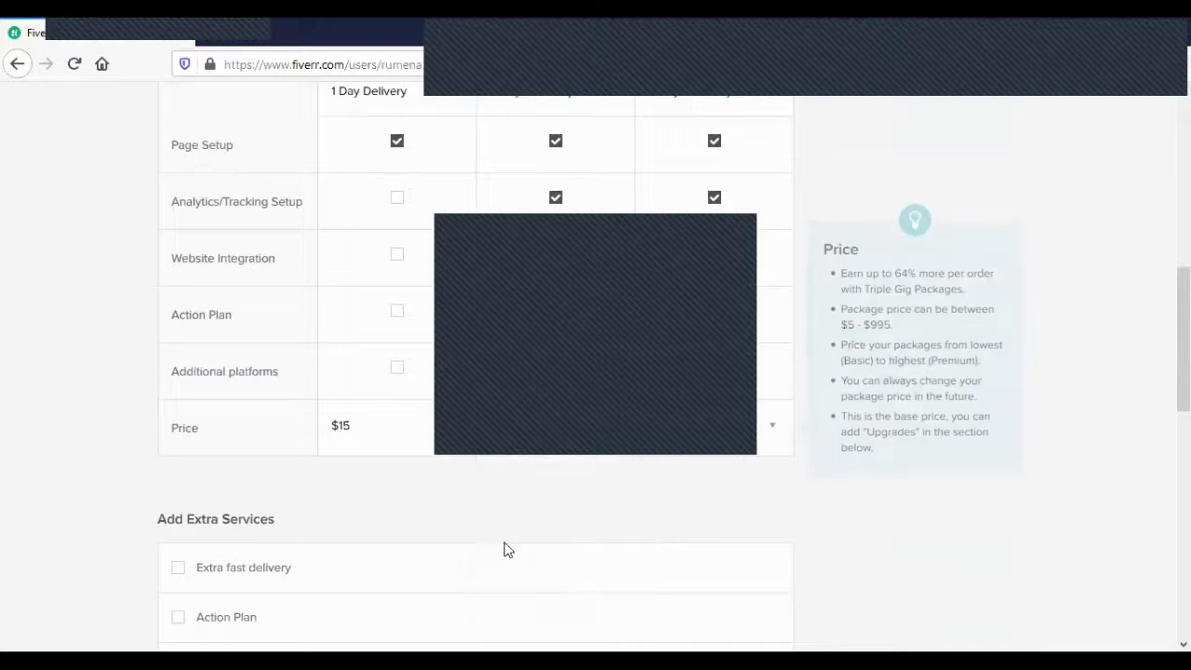
pyautogui.click(700, 439)
pyautogui.scroll(-2, 680, 521)
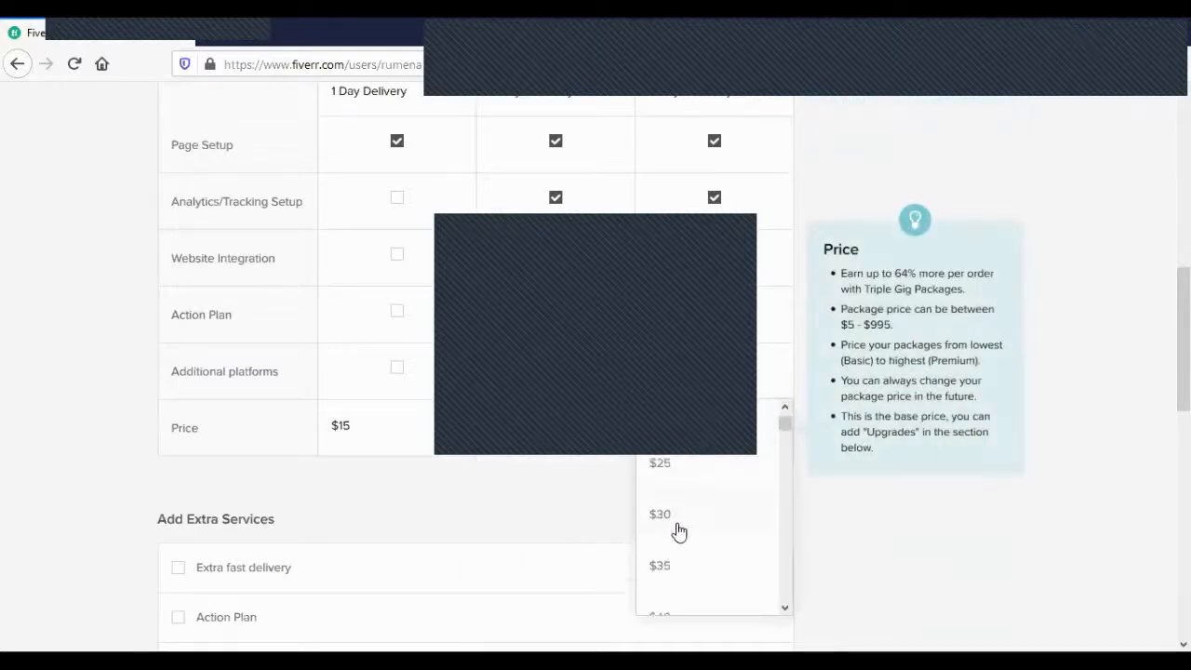
pyautogui.click(672, 522)
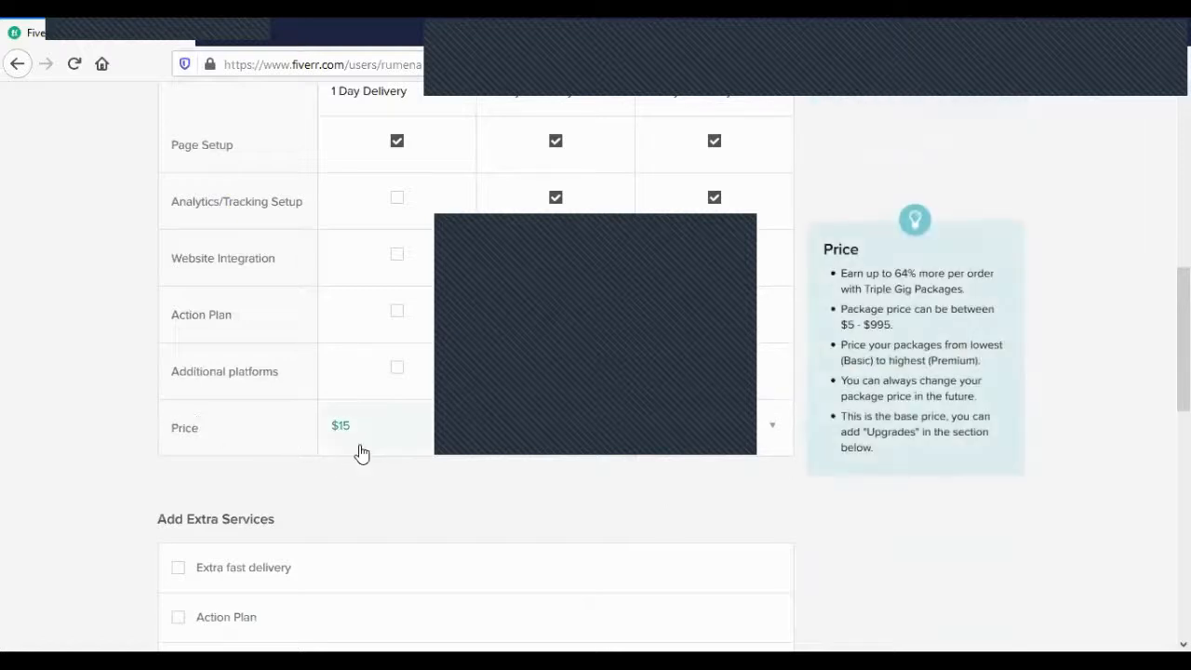
# Check the completed package table, then save the pricing and continue to the gig's Description & FAQ section.
pyautogui.scroll(3, 574, 456)
pyautogui.scroll(-2, 561, 474)
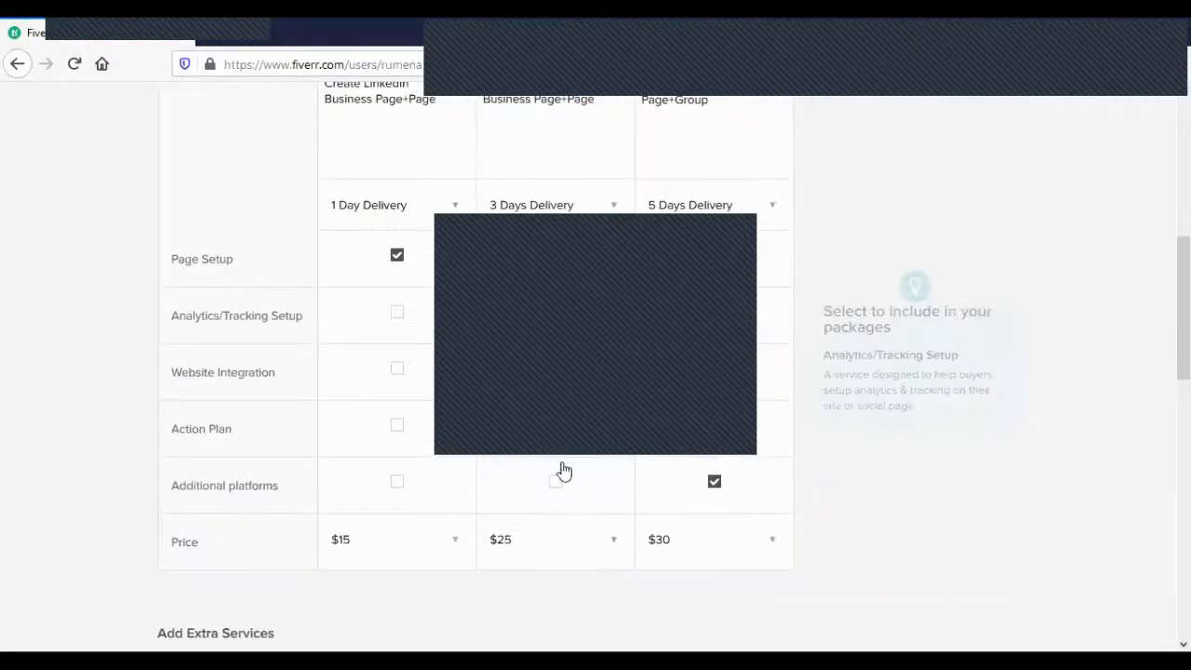
pyautogui.scroll(2, 606, 508)
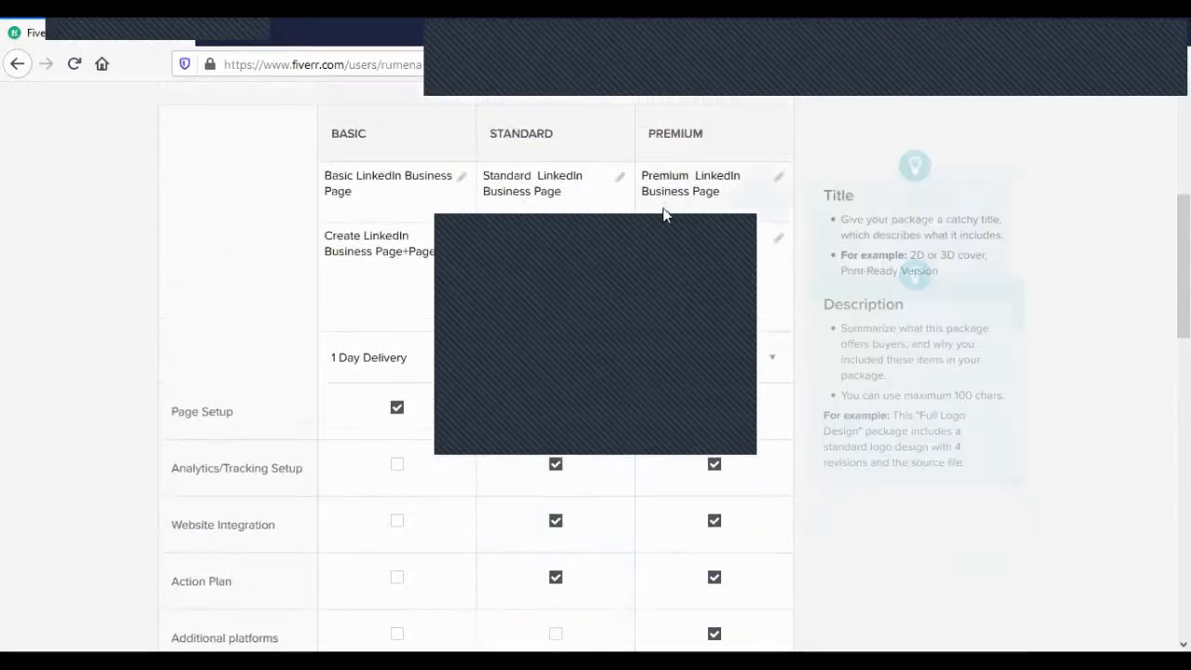
pyautogui.scroll(-3, 761, 370)
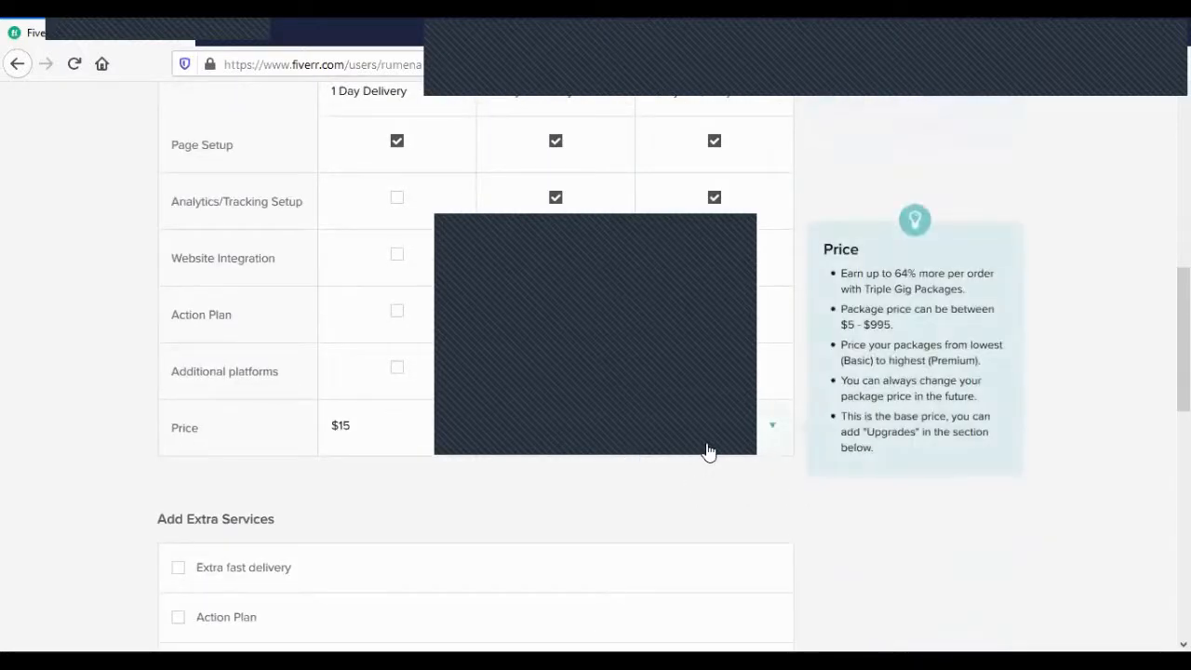
pyautogui.scroll(-4, 708, 451)
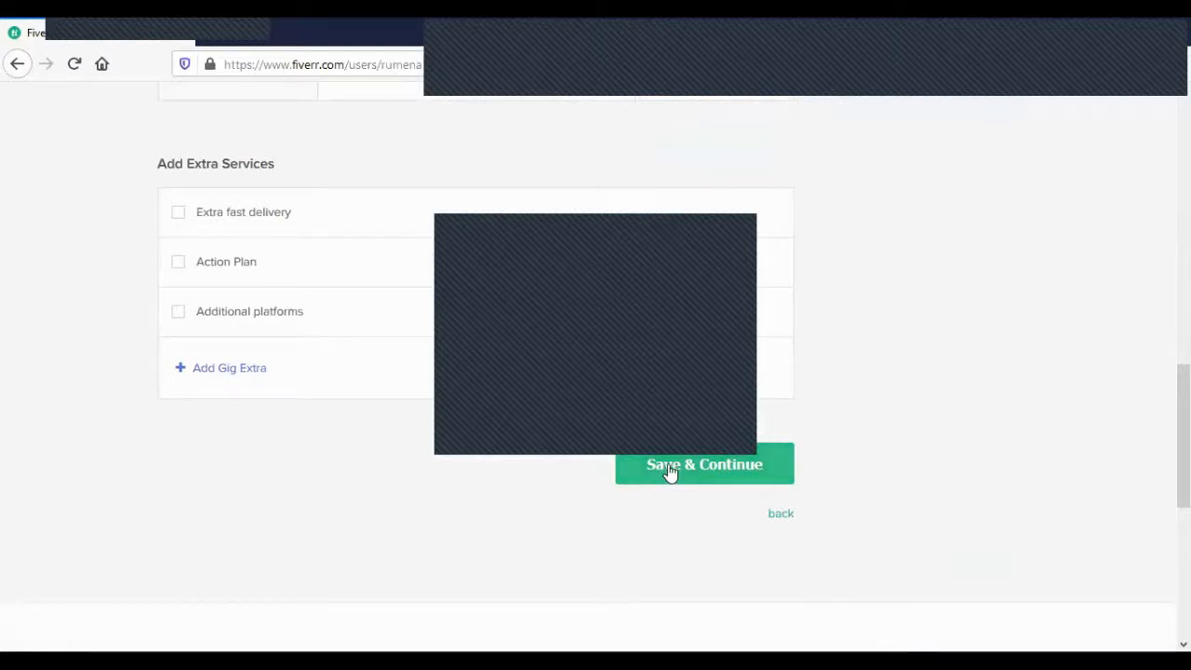
pyautogui.click(669, 467)
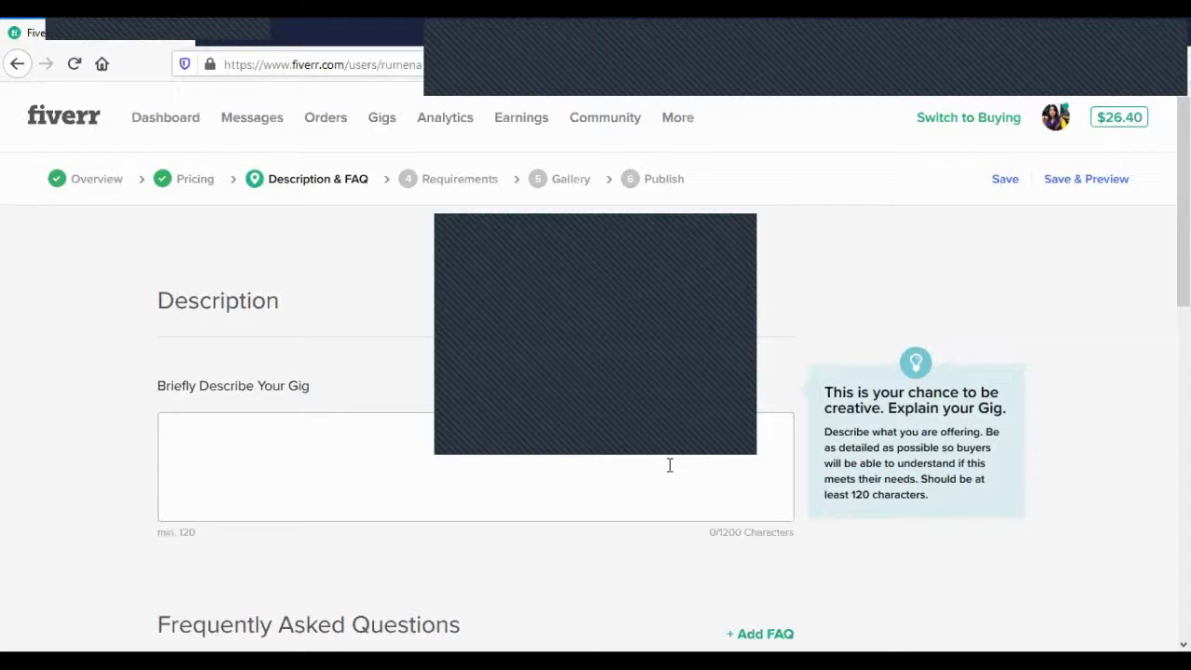
# Start the gig description with a bulleted list whose first item begins with "L".
pyautogui.click(669, 465)
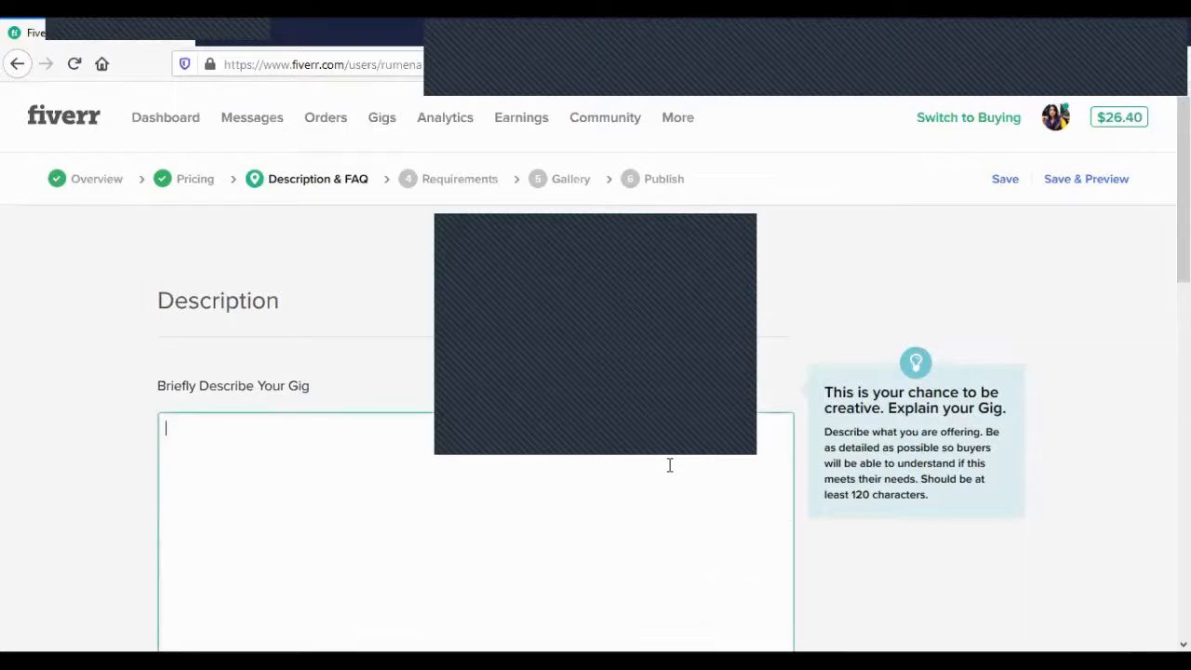
pyautogui.scroll(-2, 674, 462)
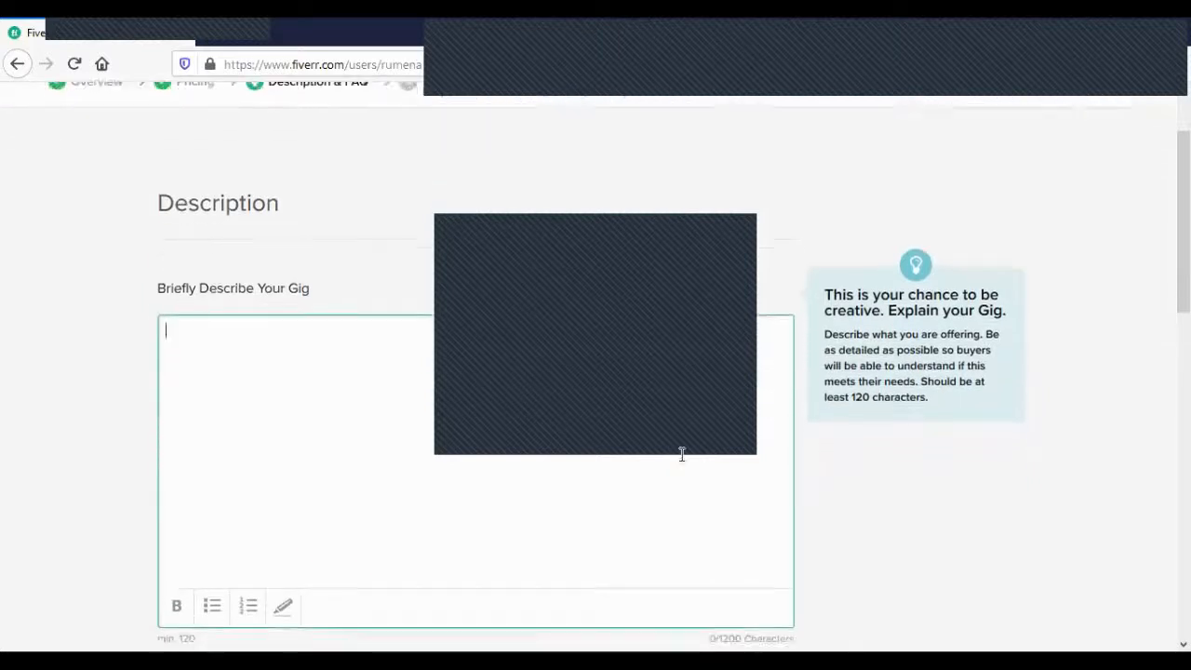
pyautogui.scroll(-4, 677, 460)
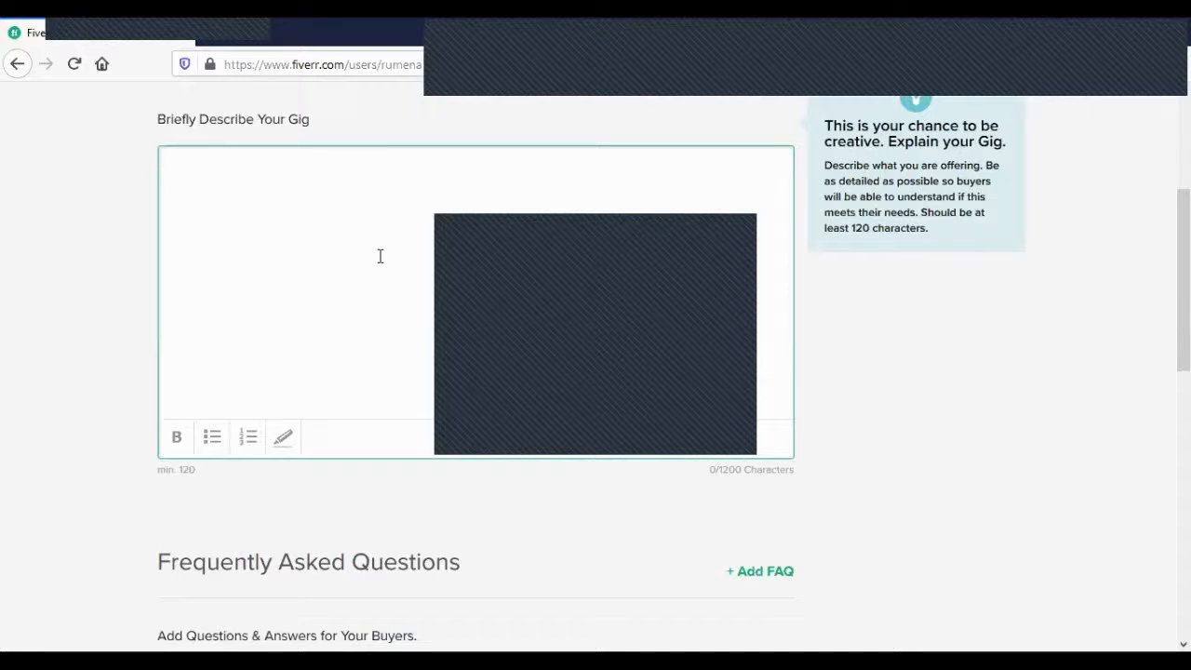
pyautogui.click(210, 443)
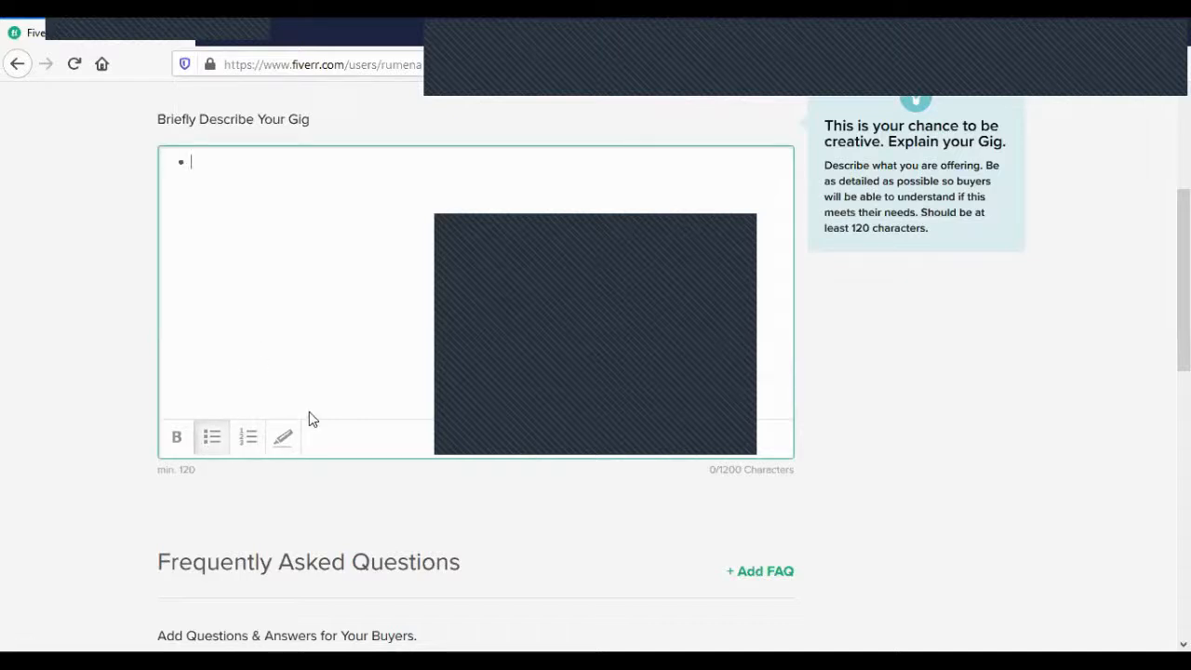
pyautogui.write('L')
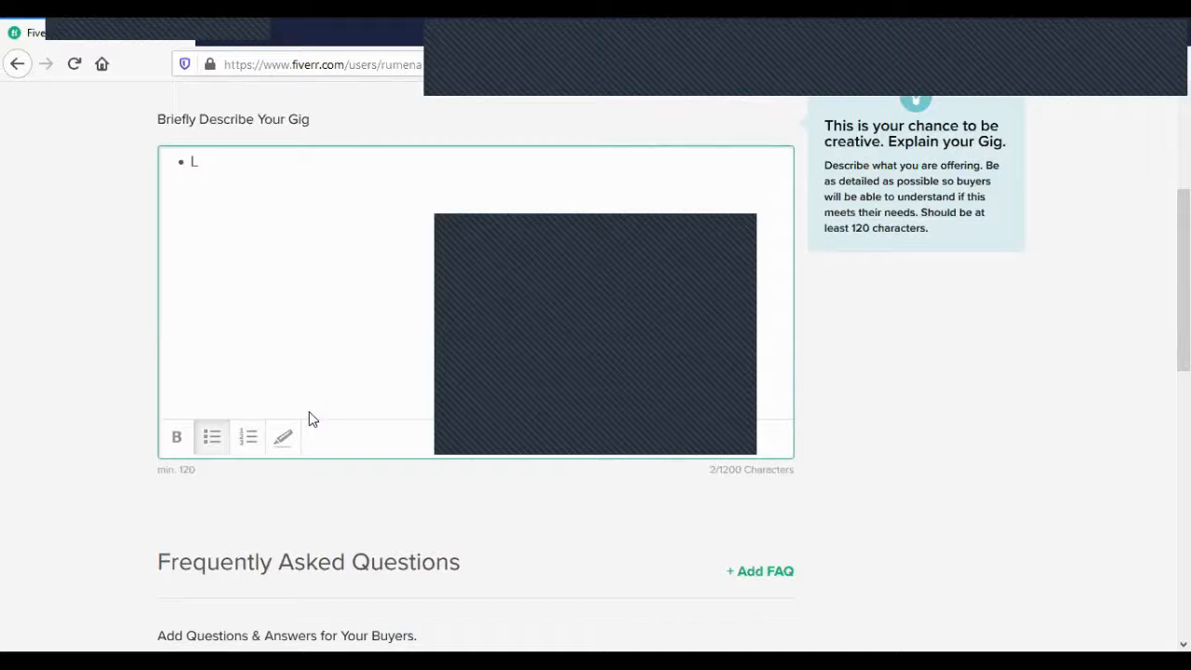
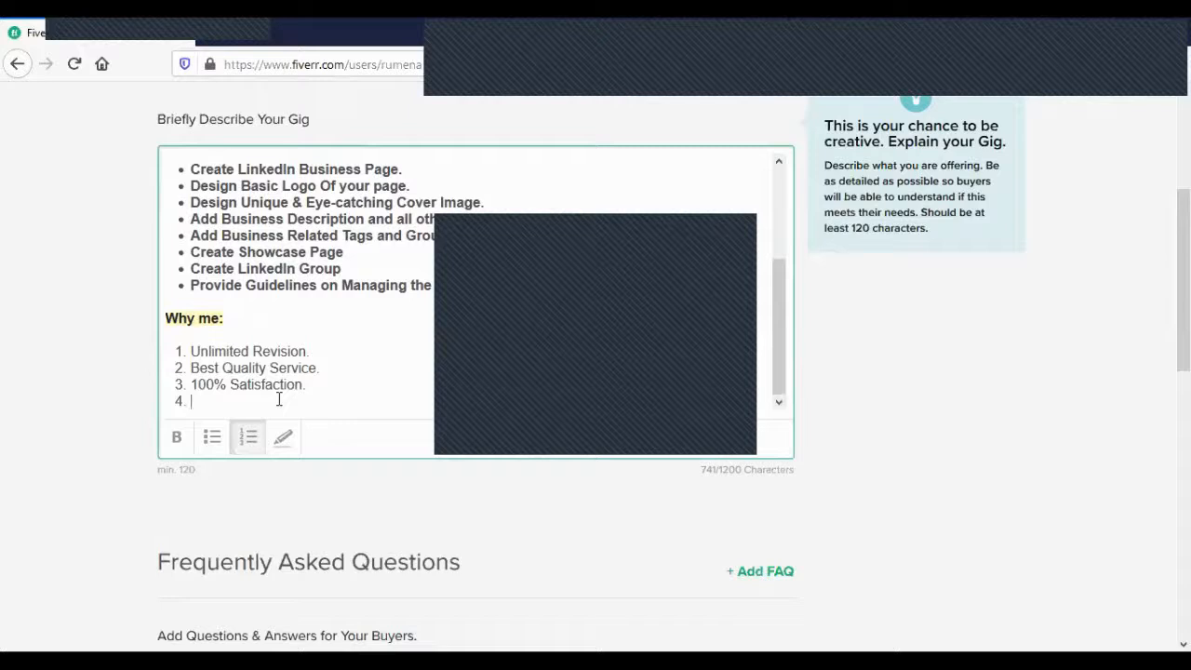
# Add "24*7 Available." and "Post order Support." as points 4 and 5 under "Why me:" and end the numbered list.
pyautogui.write('24+')
pyautogui.press('BackSpace')
pyautogui.write('*7 Availab')
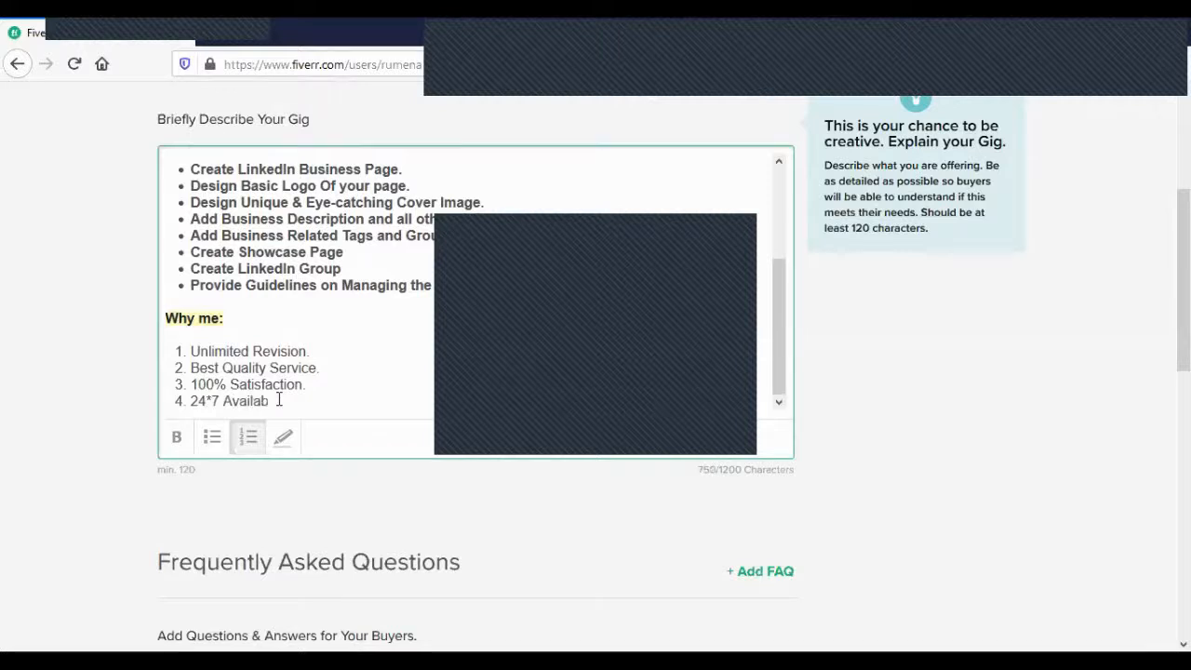
pyautogui.write('le.')
pyautogui.press('Return')
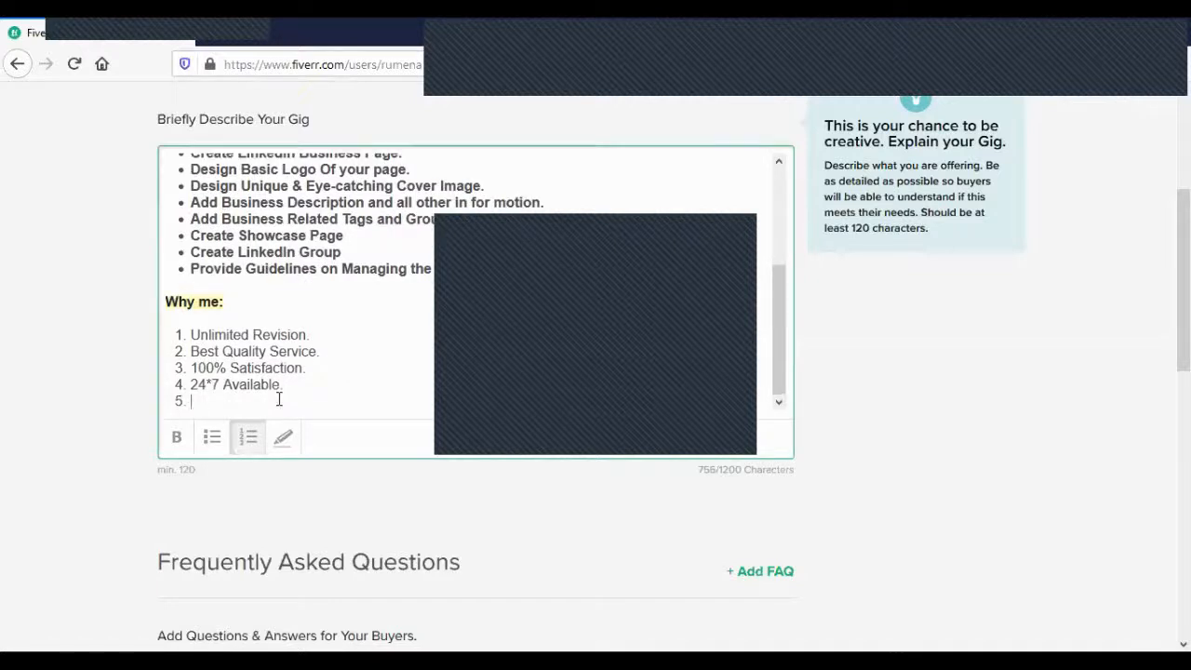
pyautogui.write('Post order Support.')
pyautogui.press('Return')
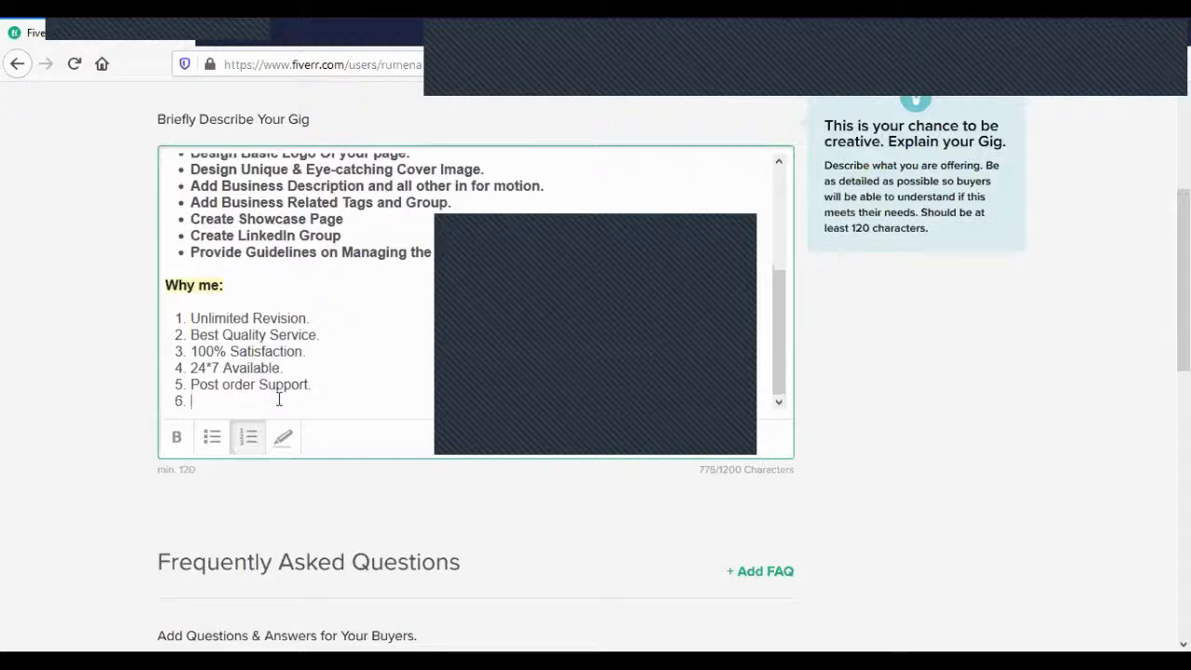
pyautogui.press('BackSpace')
pyautogui.press('BackSpace')
# Make all five numbered points under "Why me:" bold.
pyautogui.moveTo(317, 386); pyautogui.dragTo(165, 321)
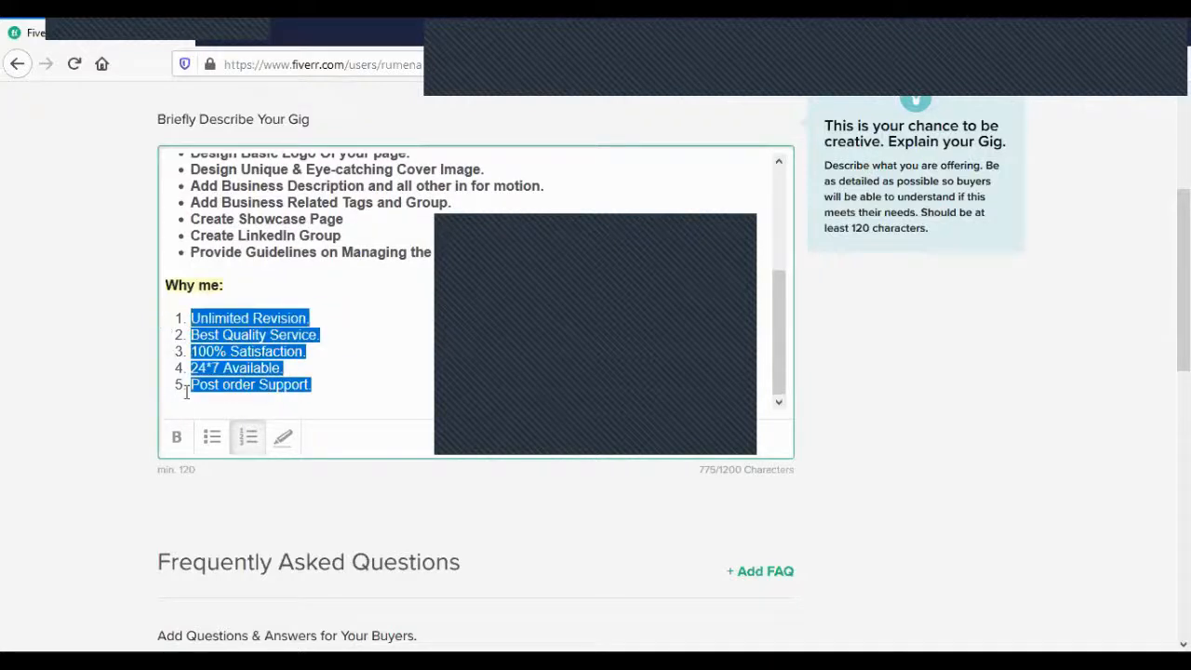
pyautogui.click(176, 436)
pyautogui.click(391, 402)
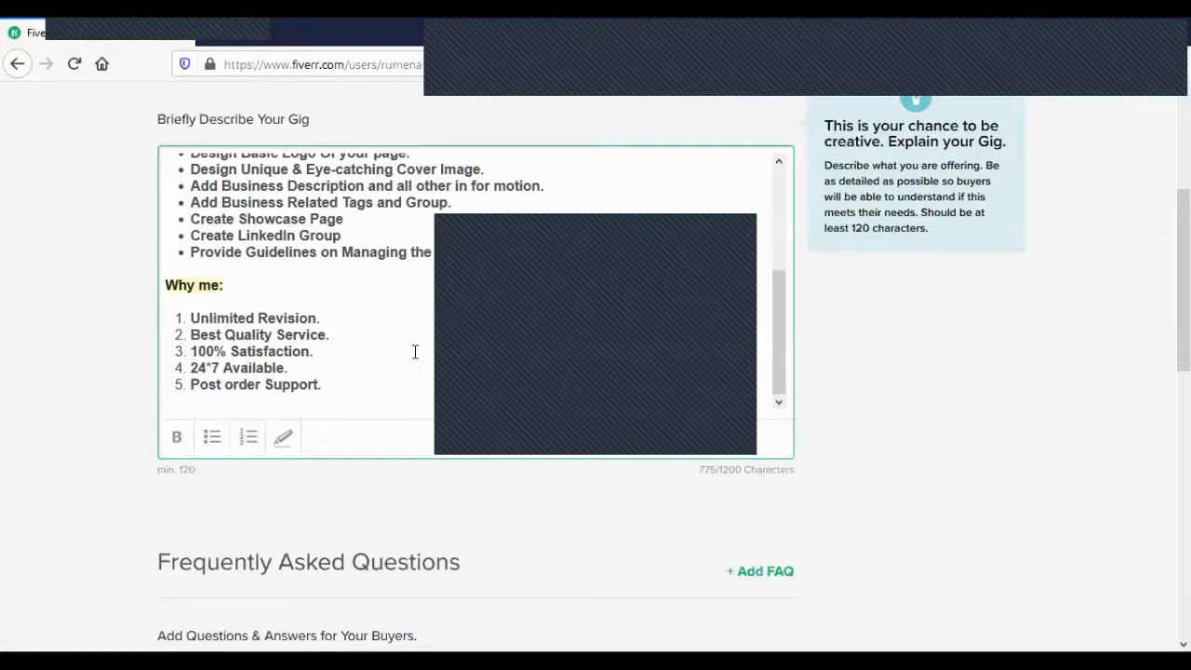
# Review the description, then begin a new paragraph below the "Why me:" list with "Please Note: Buyer may Need to Share".
pyautogui.scroll(4, 416, 351)
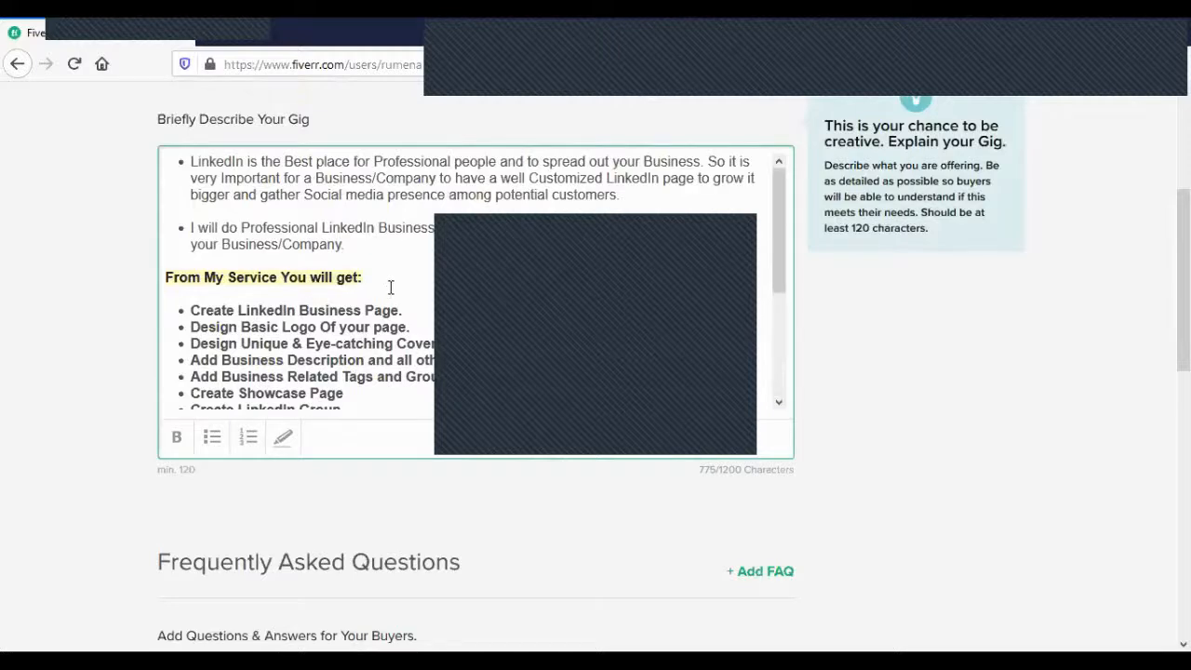
pyautogui.scroll(-4, 385, 288)
pyautogui.scroll(-2, 344, 276)
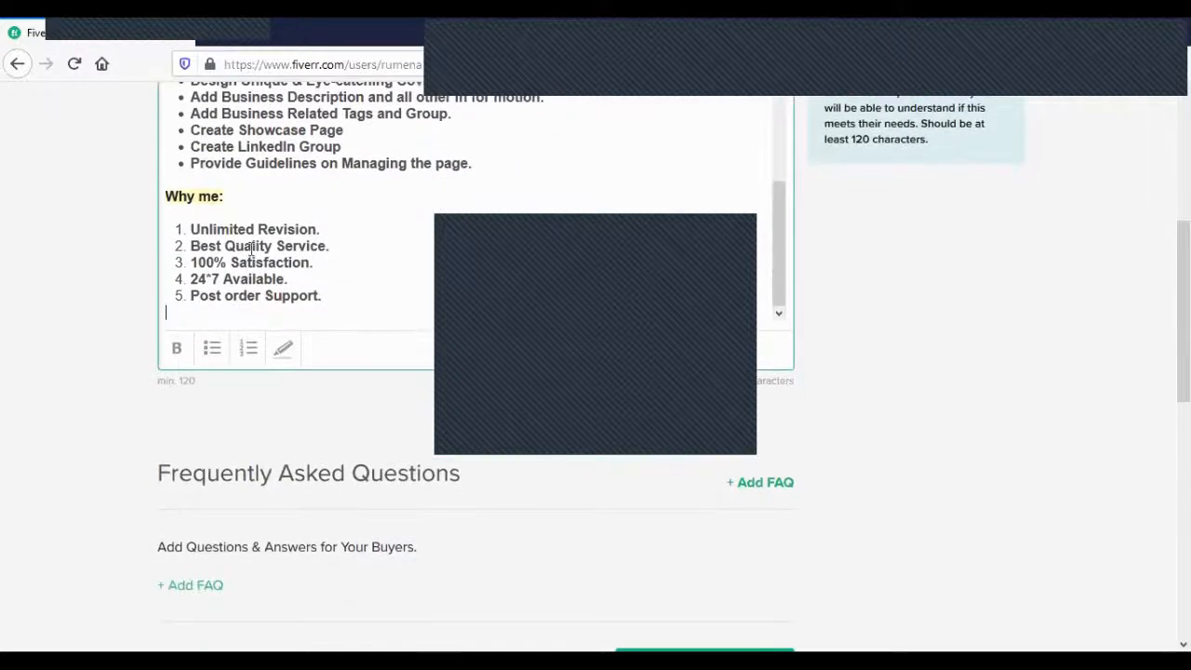
pyautogui.press('Return')
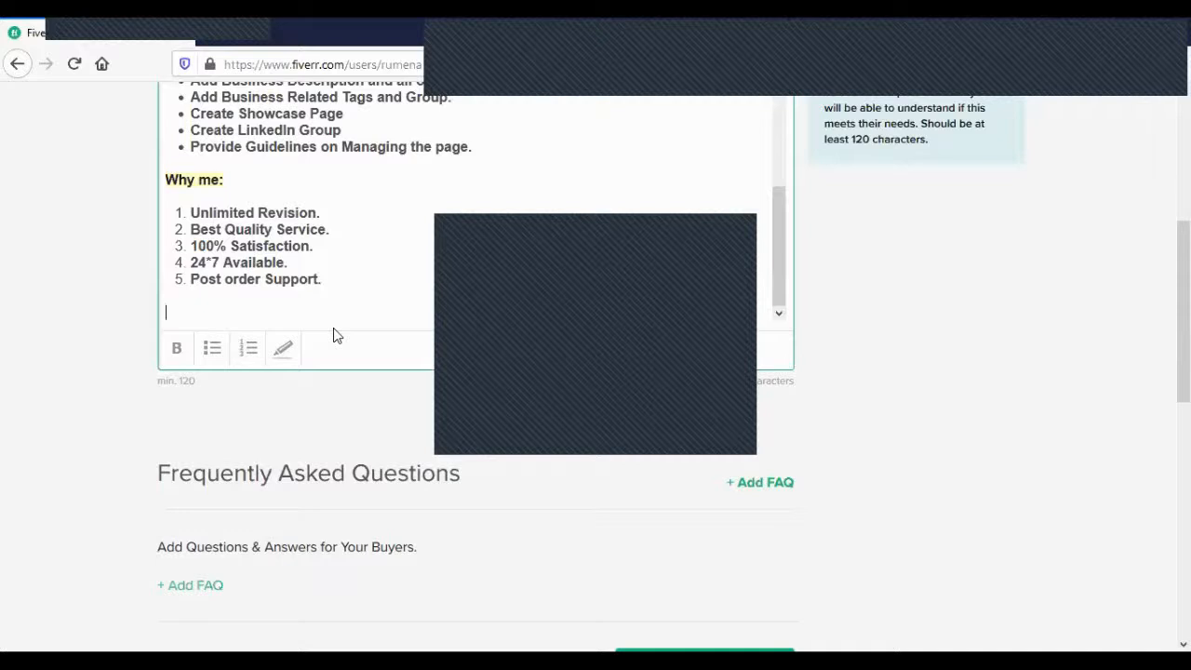
pyautogui.write('Pl')
pyautogui.press('BackSpace')
pyautogui.write('lease Note: Buyer')
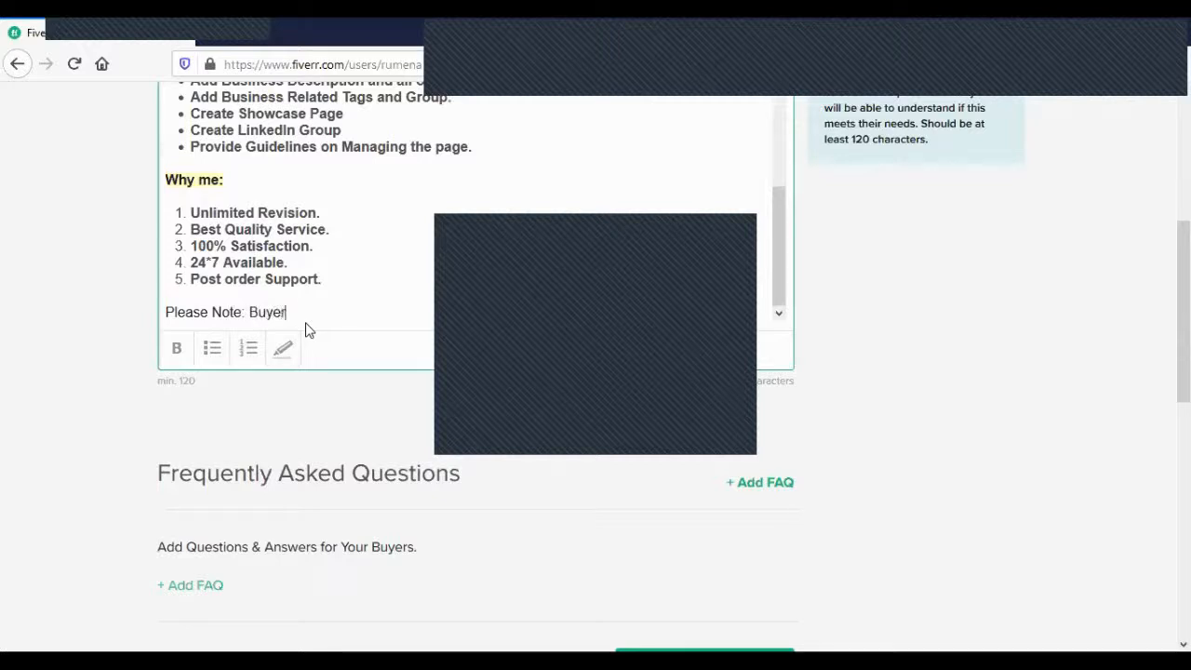
pyautogui.write(' may Need to Share')
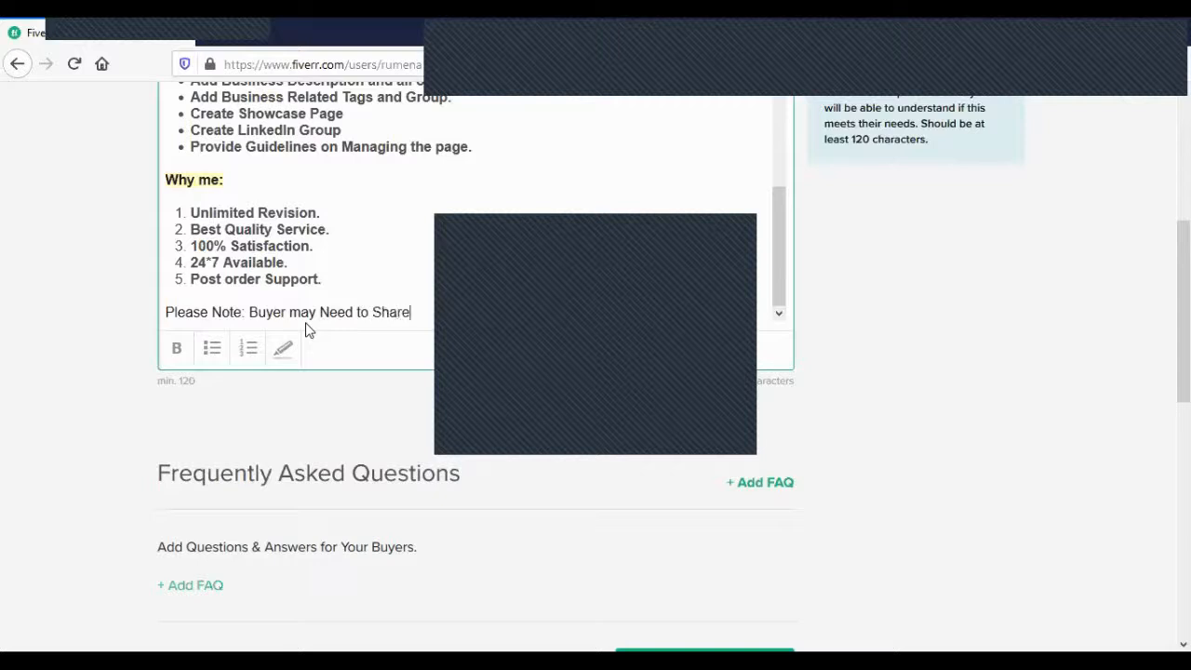
# Complete the note with "their Personal/Business Contact Information, Location & Social Media Links for the sake of Customize the page properly.".
pyautogui.write(' the')
pyautogui.write('Social')
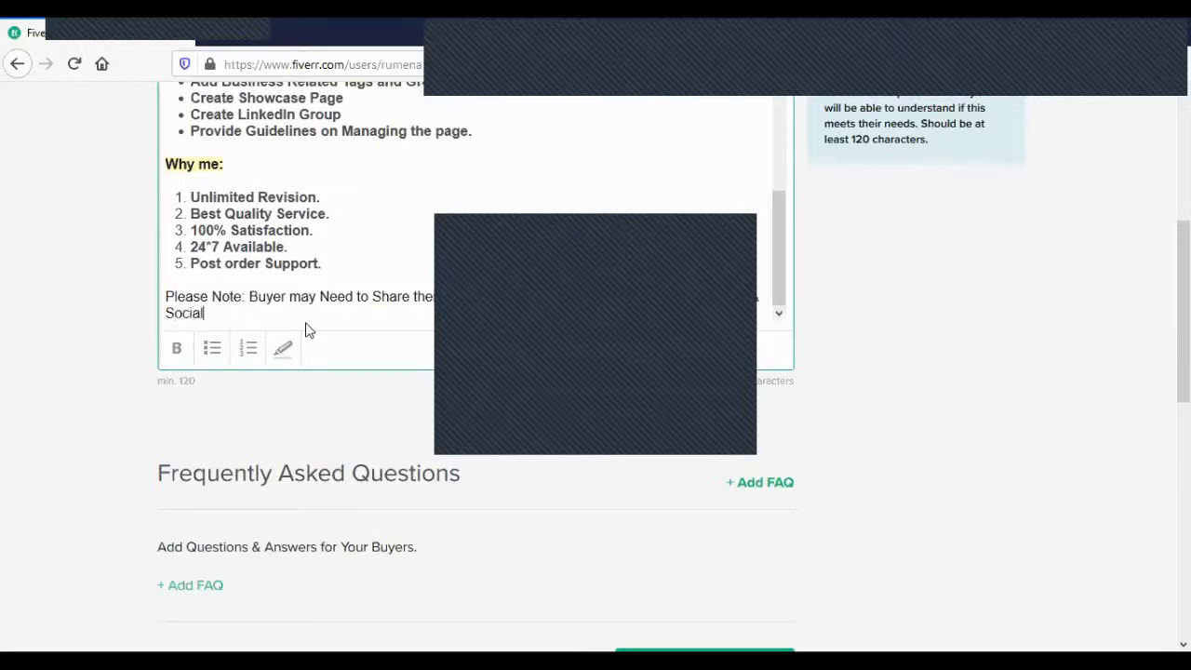
pyautogui.write(' Media Links for the sake')
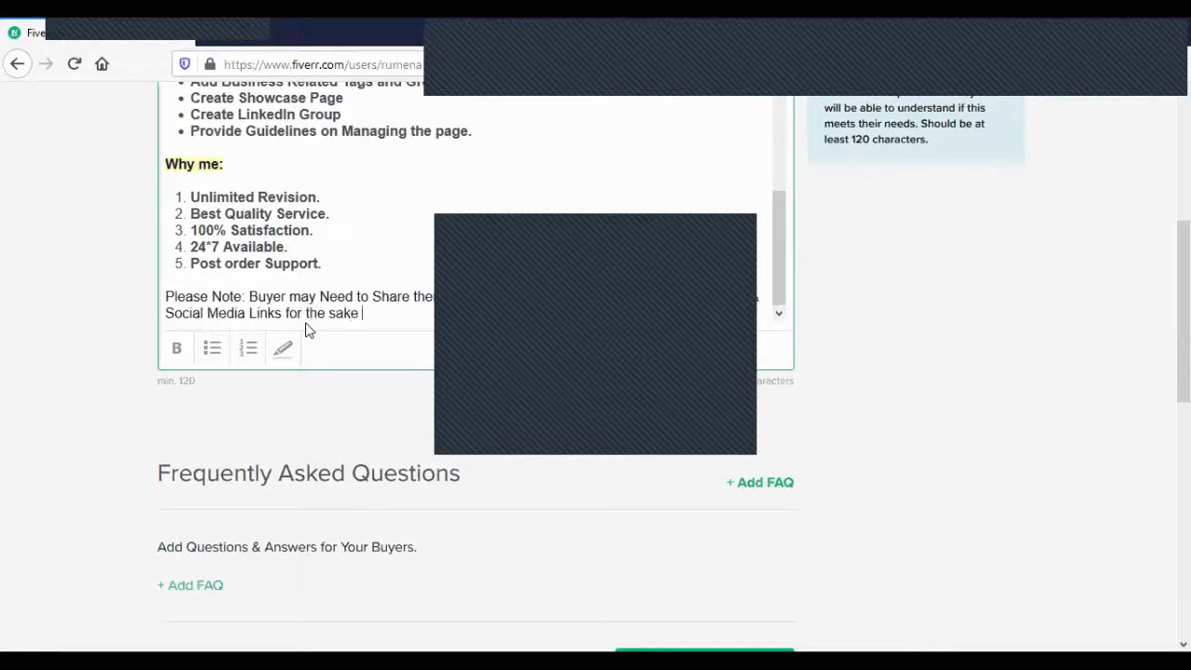
pyautogui.write(' of Customiz')
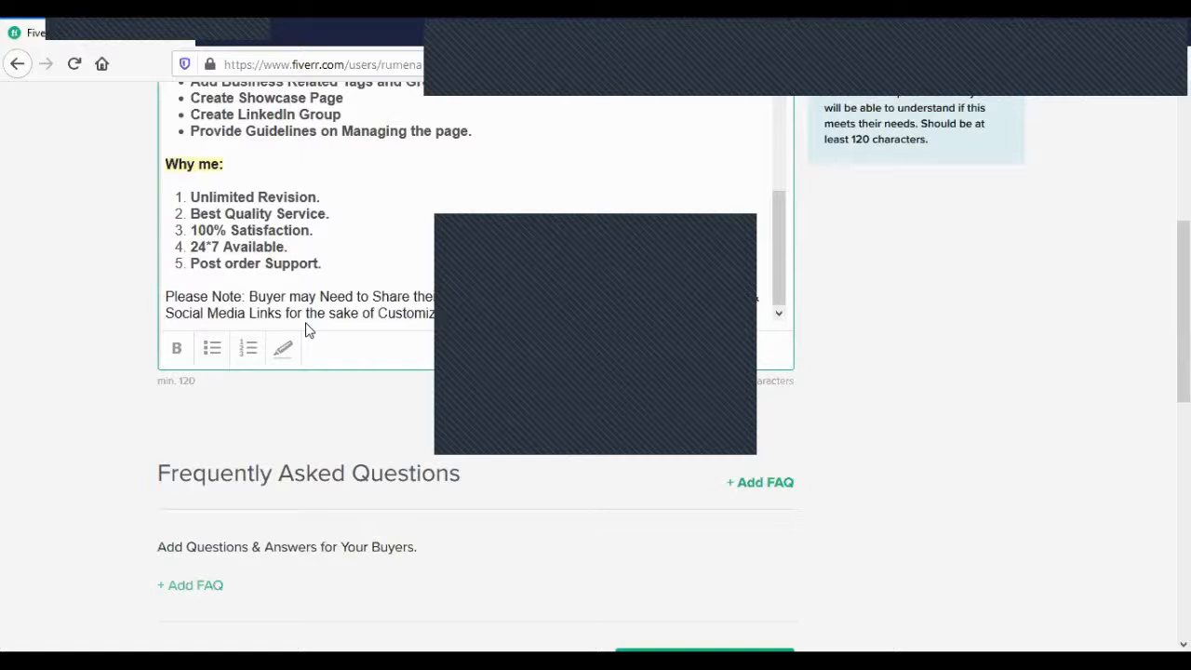
pyautogui.scroll(-2, 428, 307)
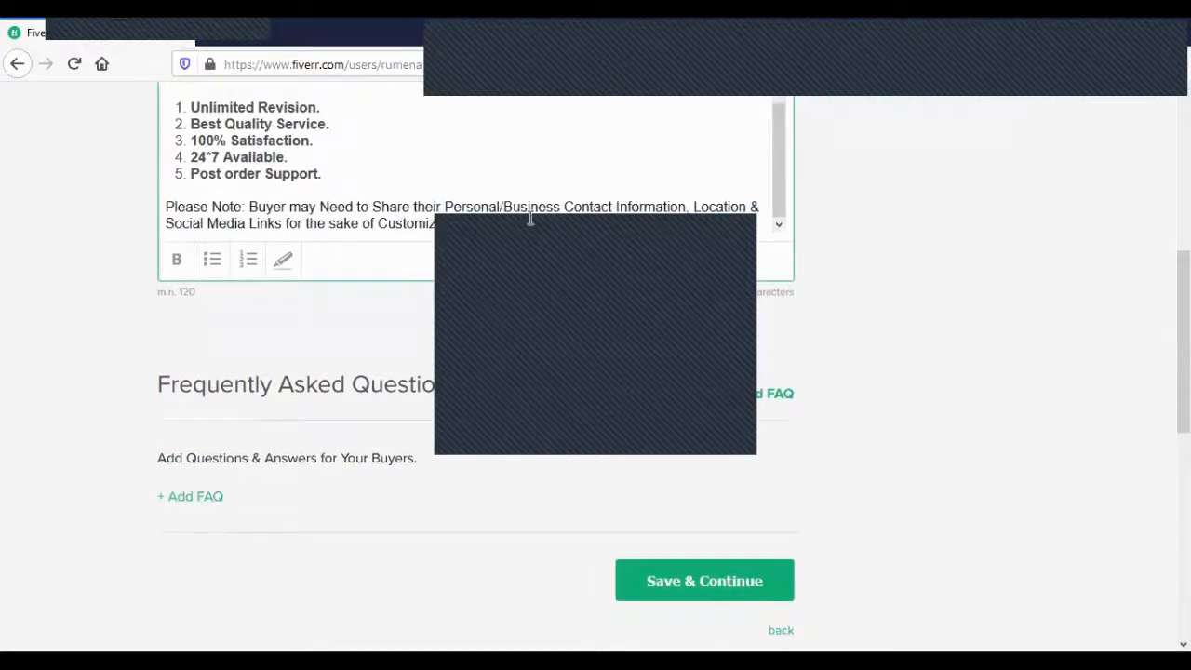
pyautogui.scroll(-1, 531, 218)
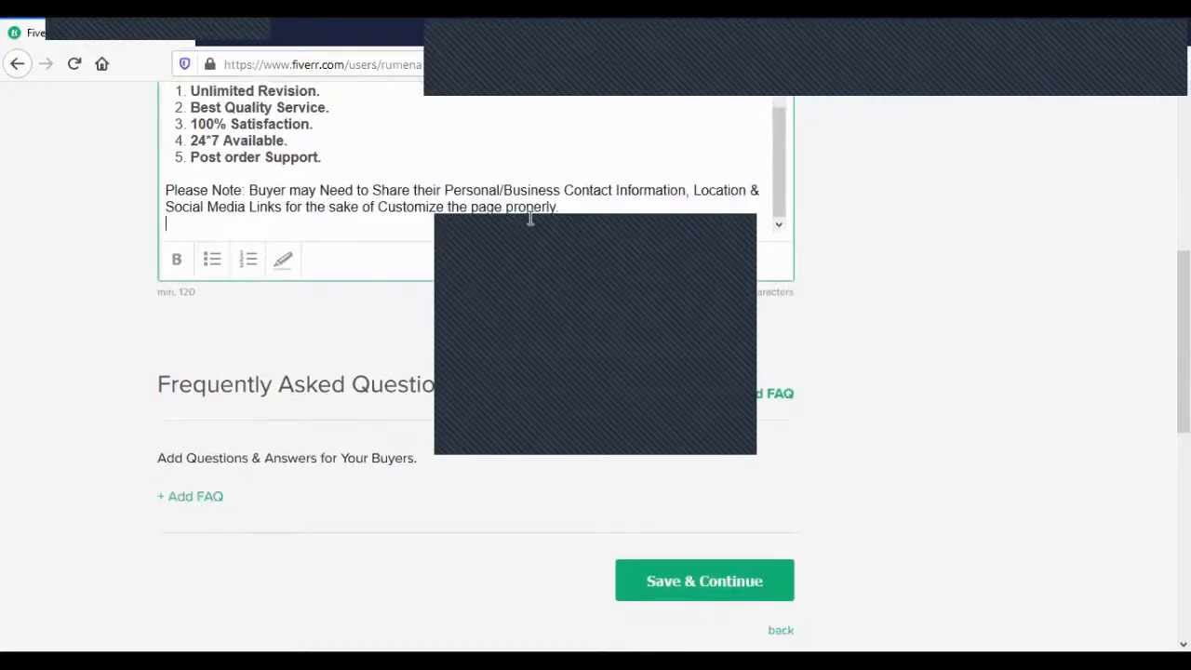
pyautogui.scroll(-1, 531, 219)
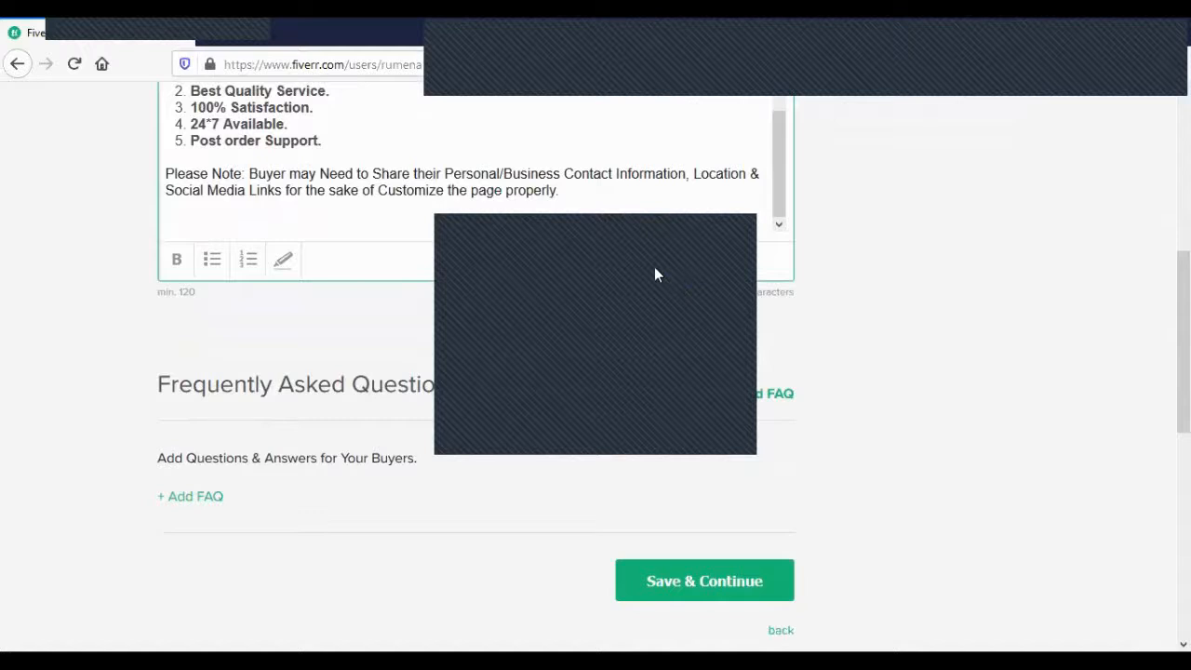
# Make the "Please Note:" label bold and highlight it in yellow.
pyautogui.moveTo(246, 176); pyautogui.dragTo(144, 184)
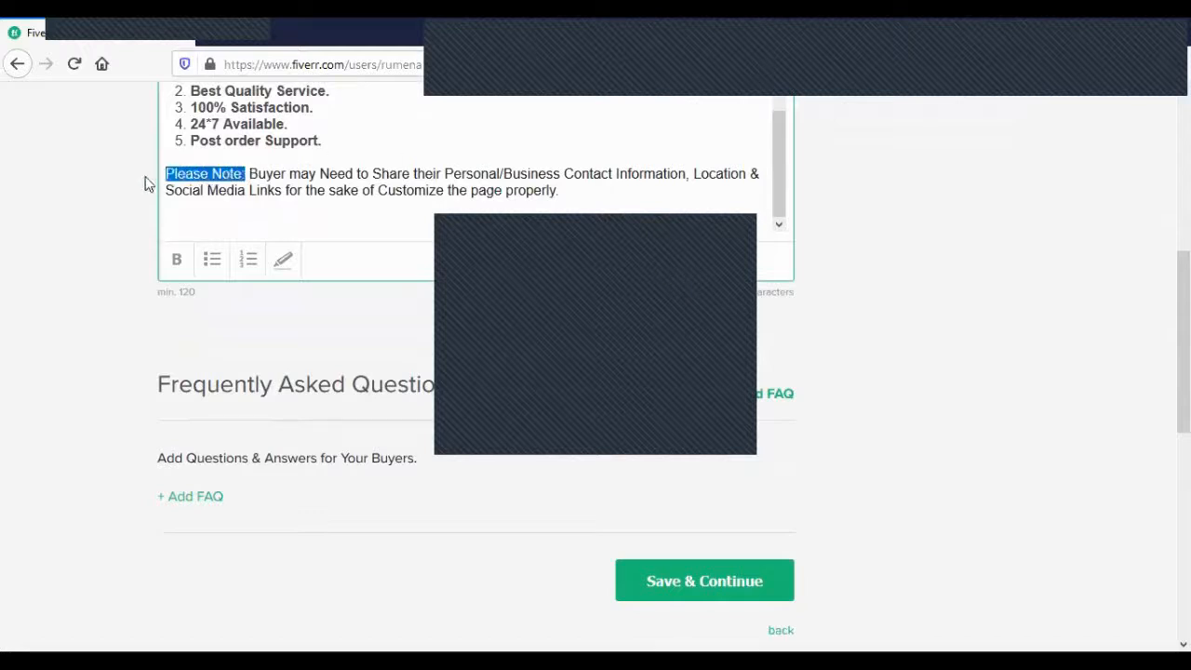
pyautogui.click(172, 267)
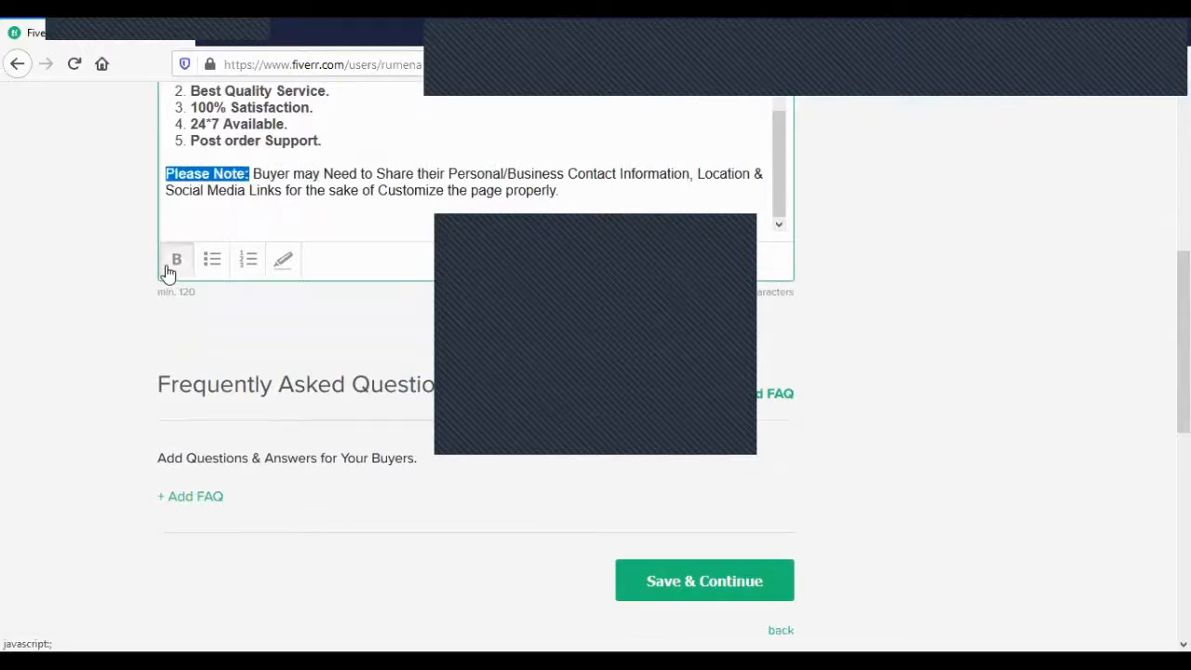
pyautogui.click(329, 223)
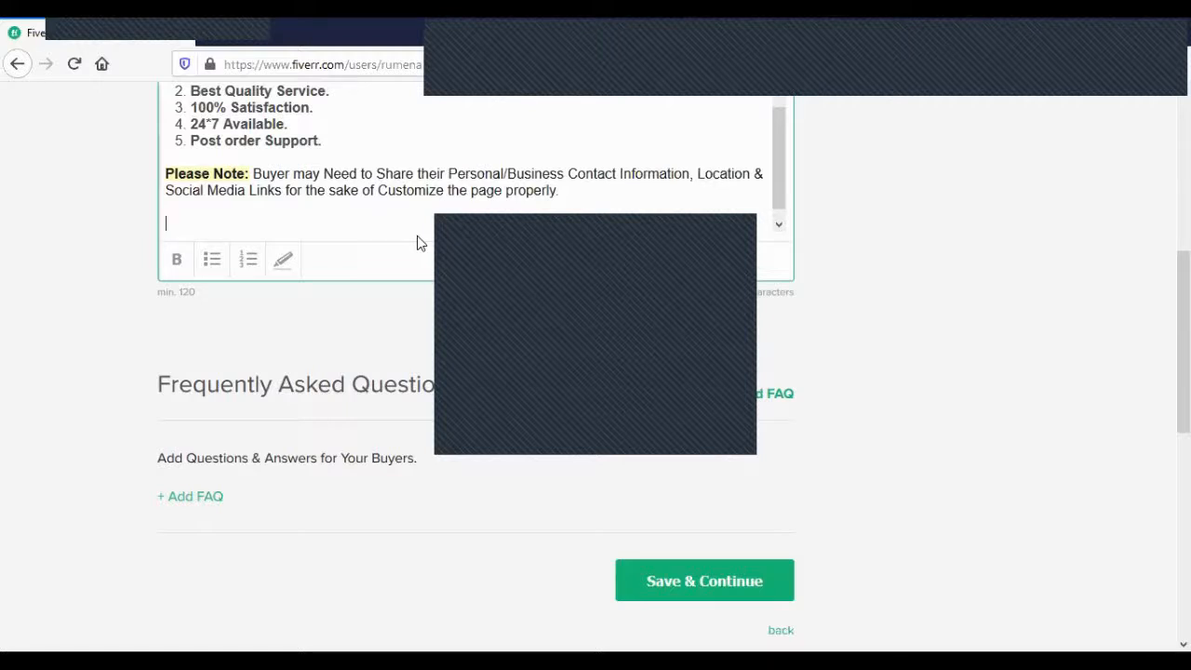
# Add the bold, highlighted line "( I DO NOT PROVIDE SERVICE OF CREATING/CUSTOMIZING LINKEDIN PERSONAL PROFILE )" below the note.
pyautogui.write('( I Do')
pyautogui.press('BackSpace')
pyautogui.press('BackSpace')
pyautogui.write('DO NOT PRO')
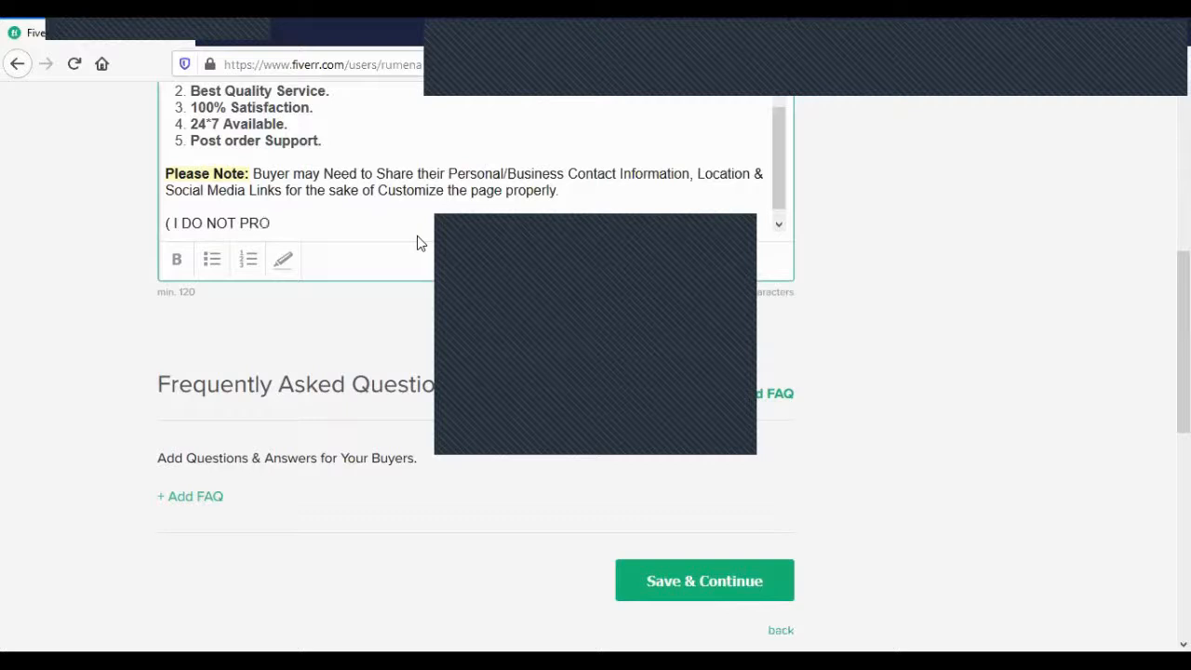
pyautogui.write('VIDE ')
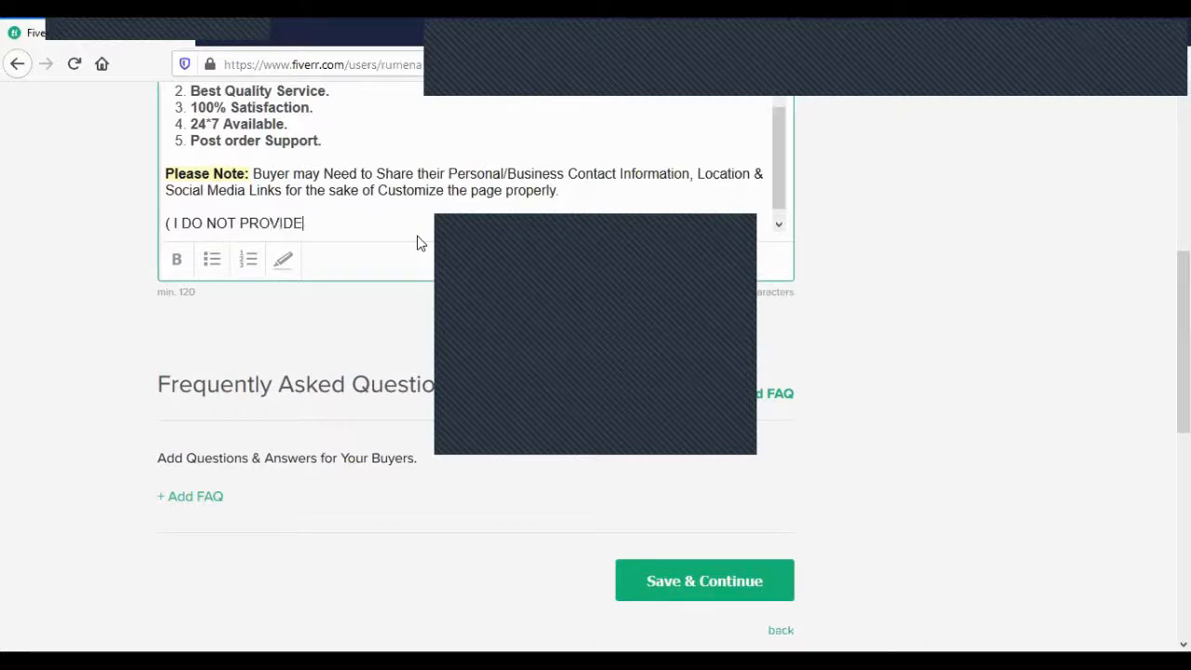
pyautogui.write('SERVIE')
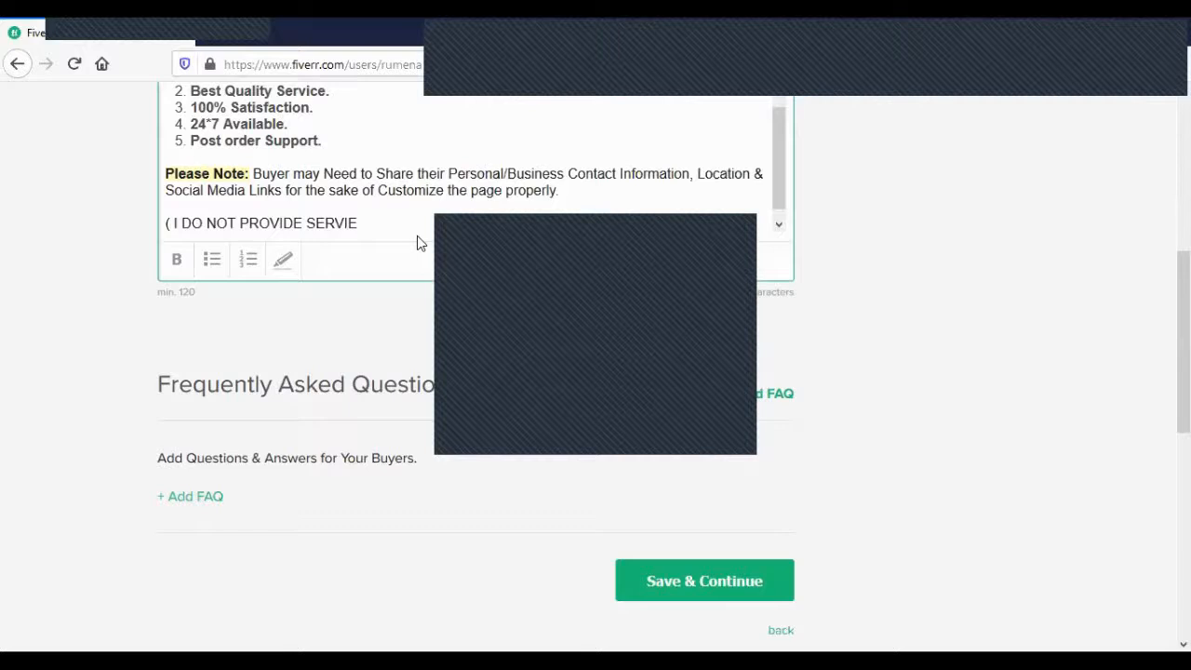
pyautogui.press('BackSpace')
pyautogui.write('CE OF')
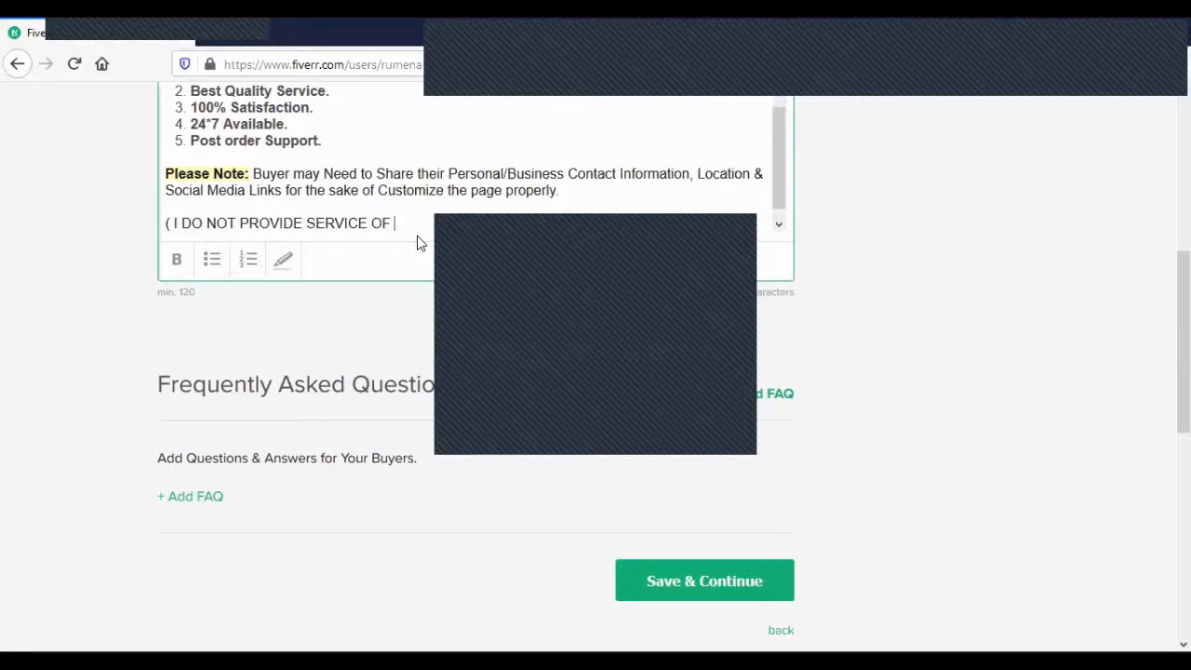
pyautogui.write(' CREA')
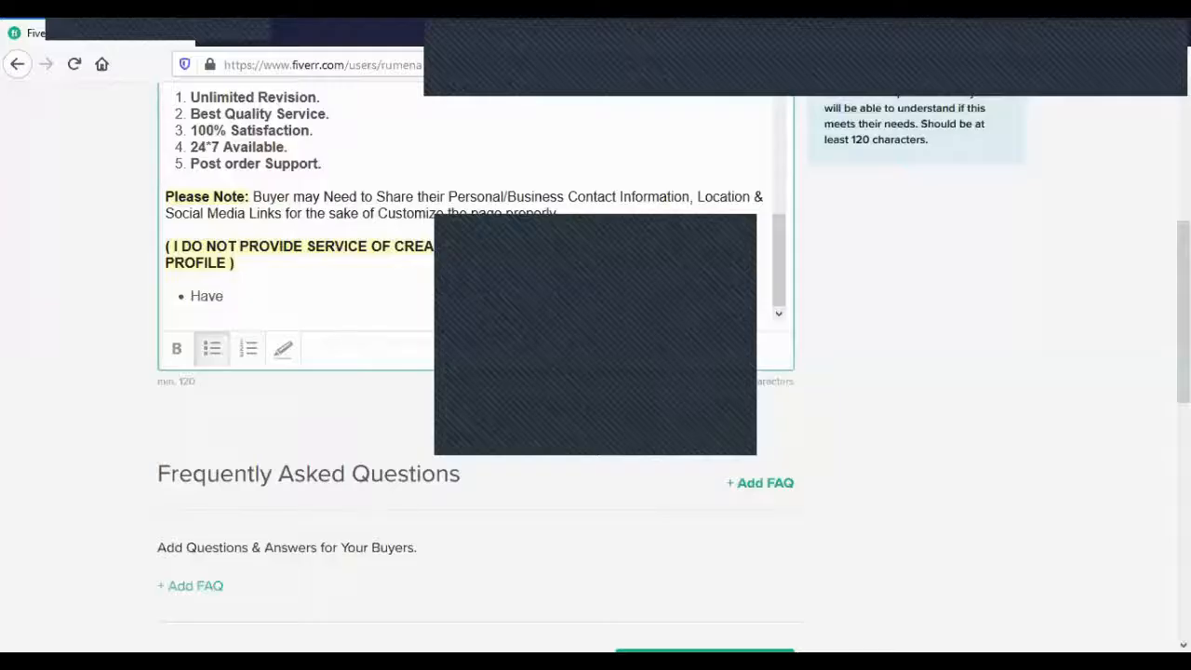
# Add a bullet reading "Have Any Question or Query?" below the personal profile disclaimer.
pyautogui.write('Any Question')
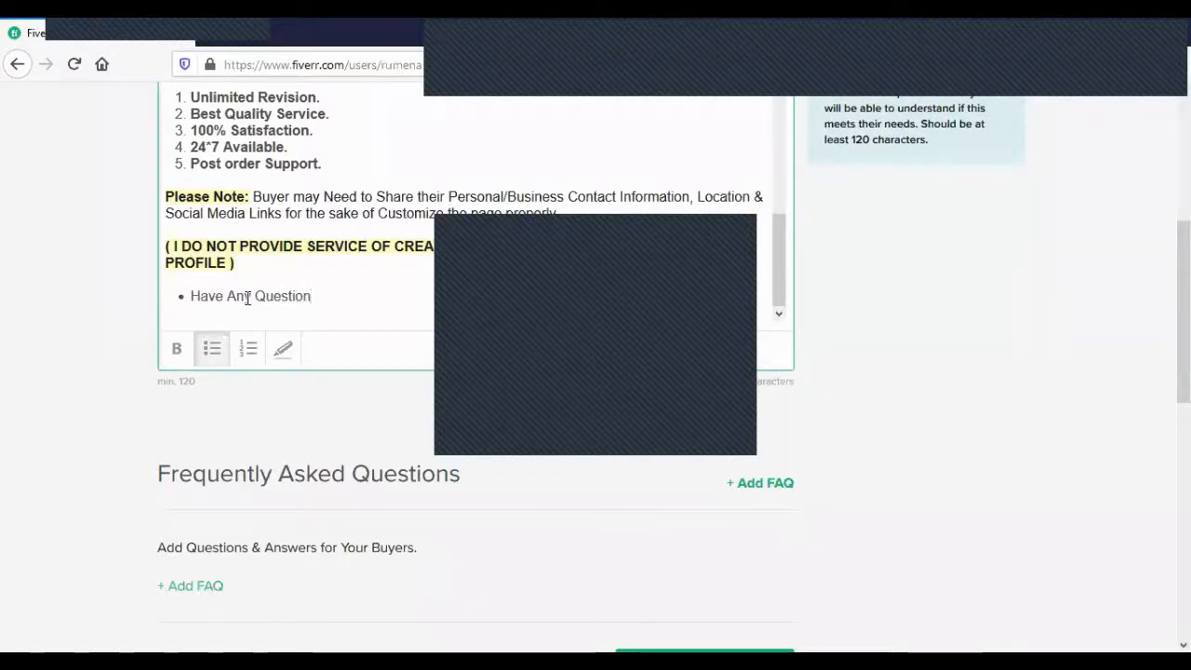
pyautogui.click(247, 298)
pyautogui.write('y')
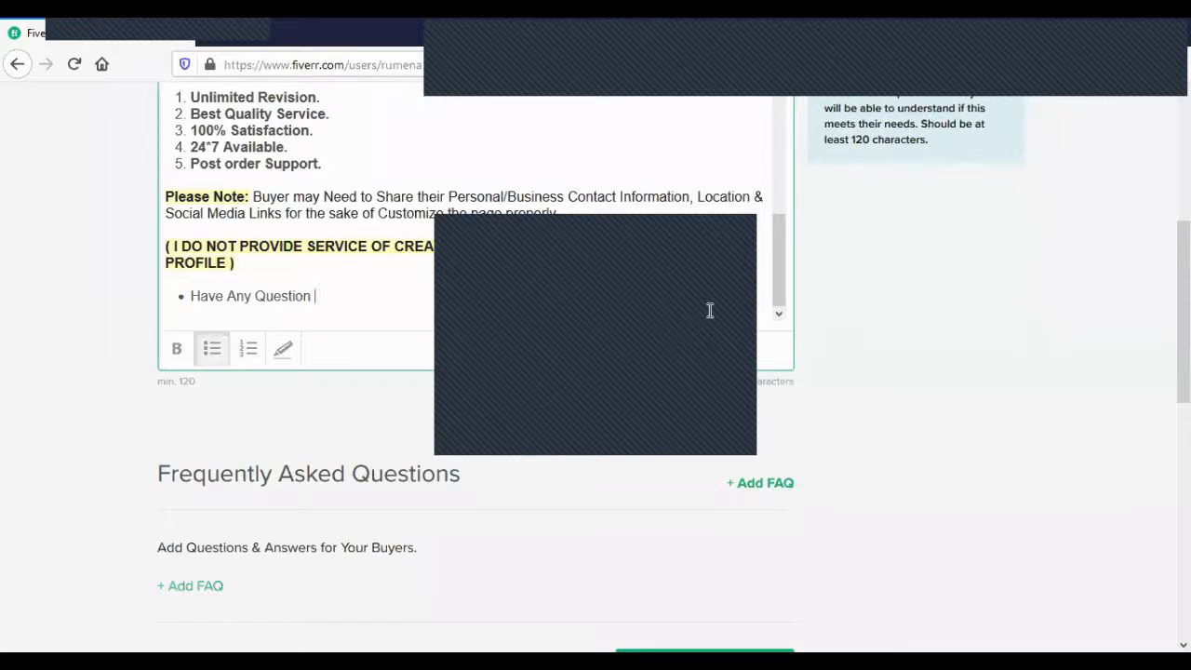
pyautogui.write('or')
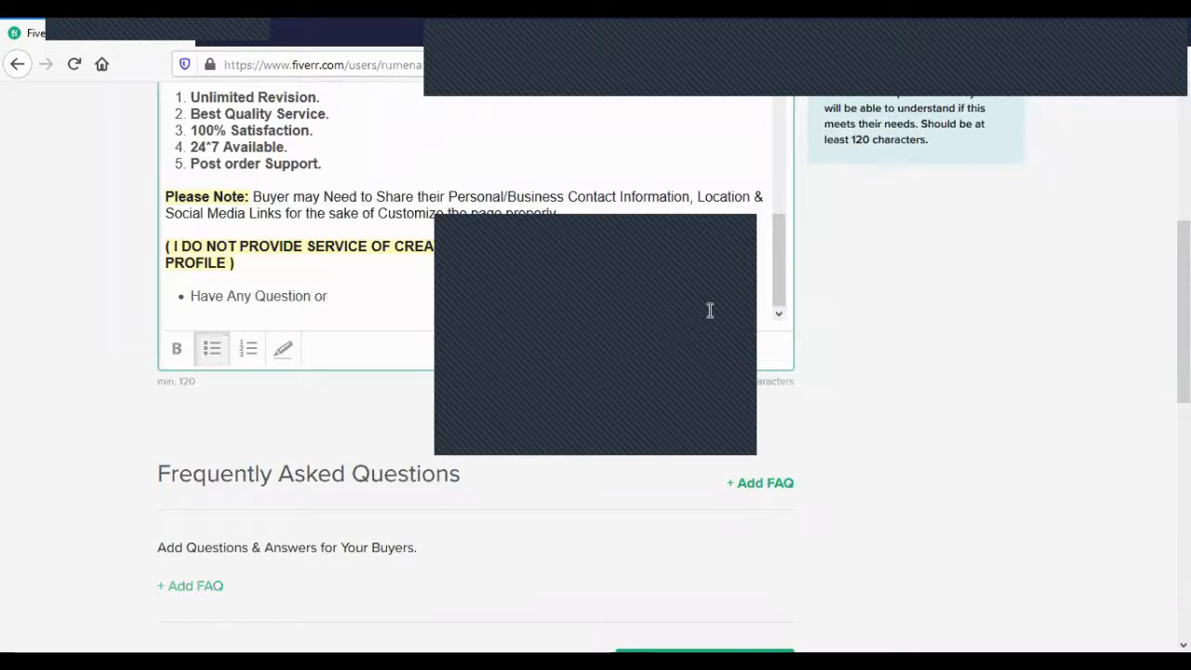
pyautogui.write(' Qu')
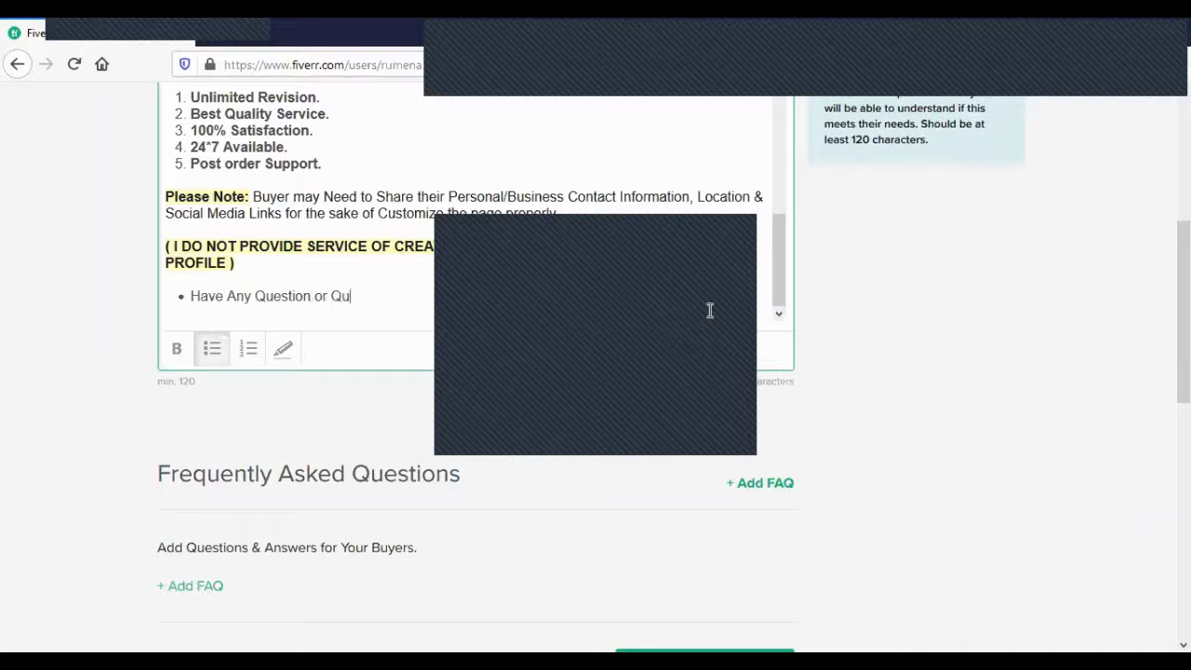
pyautogui.write('ery')
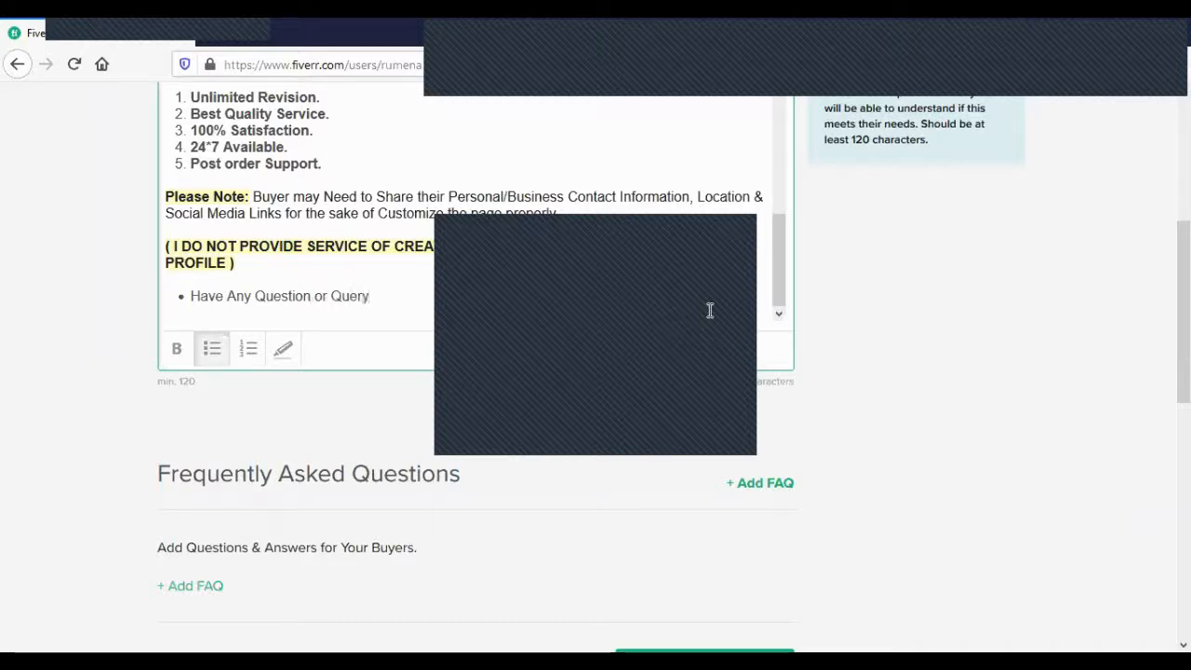
pyautogui.write('?')
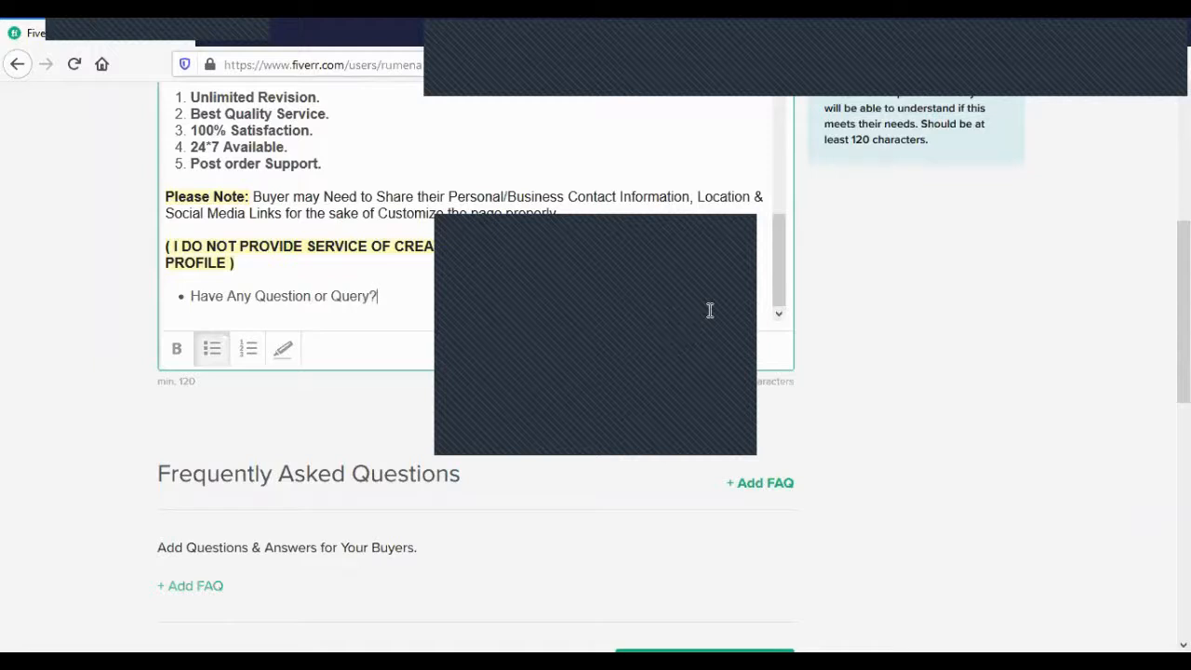
# Add a second bullet reading "Fell free to contact me." and end the bulleted list.
pyautogui.press('Return')
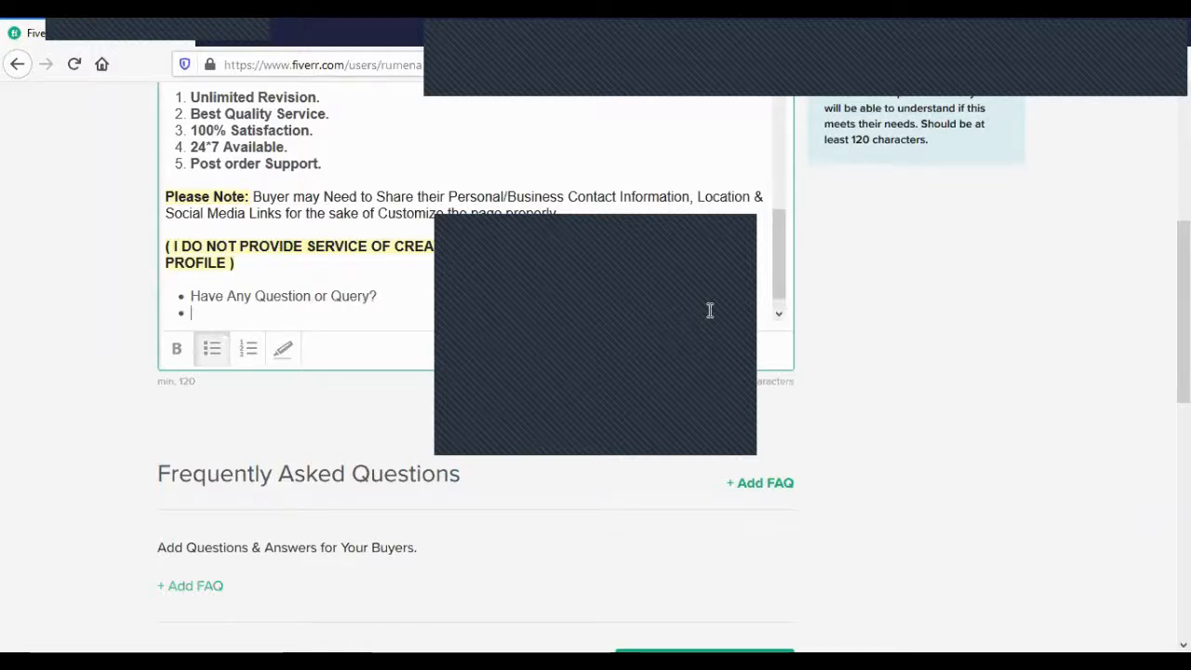
pyautogui.write('Fell')
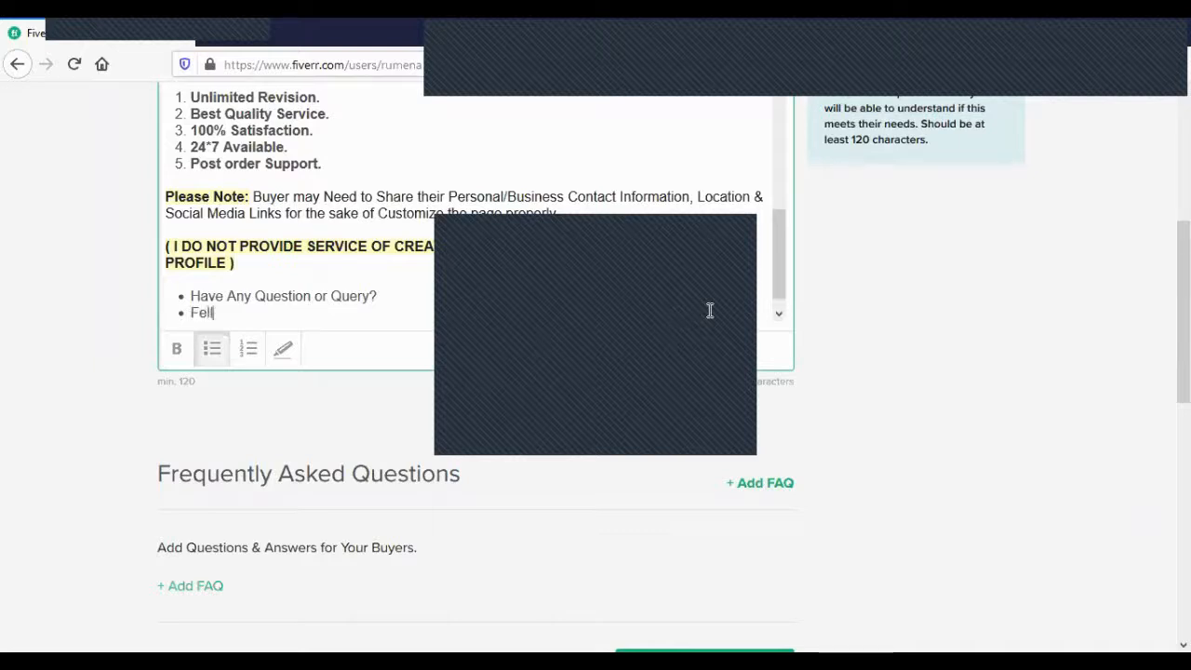
pyautogui.write(' free to con')
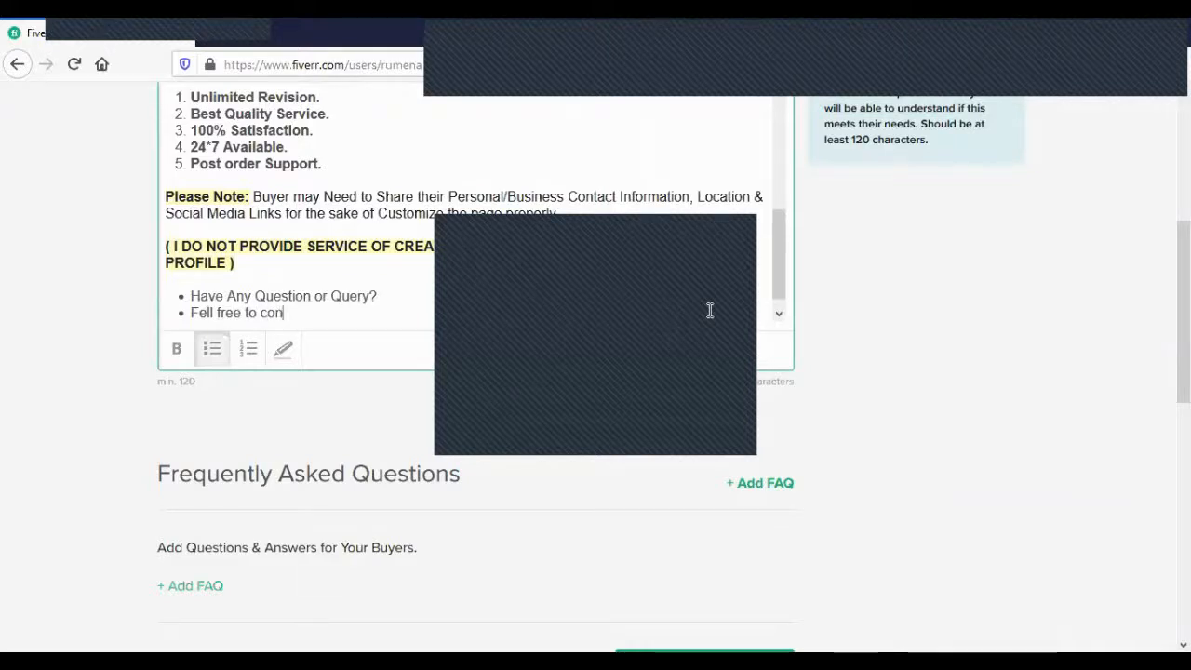
pyautogui.write('tac')
pyautogui.write('t')
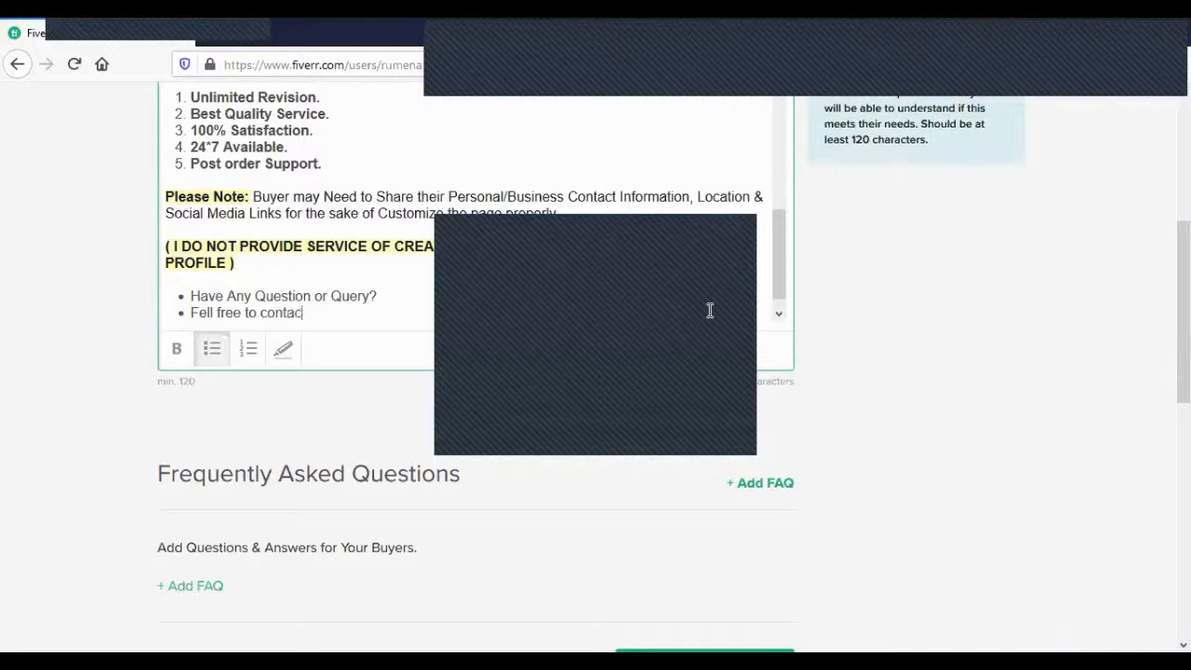
pyautogui.write(' me.')
pyautogui.press('Return')
pyautogui.press('Return')
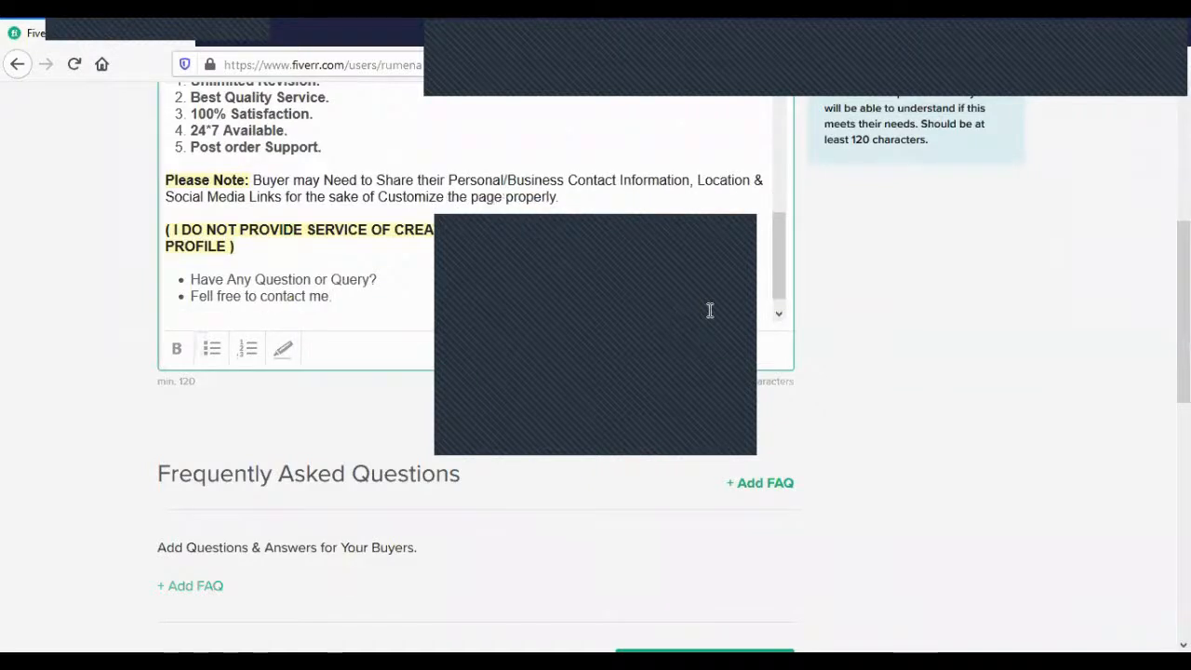
pyautogui.press('Return')
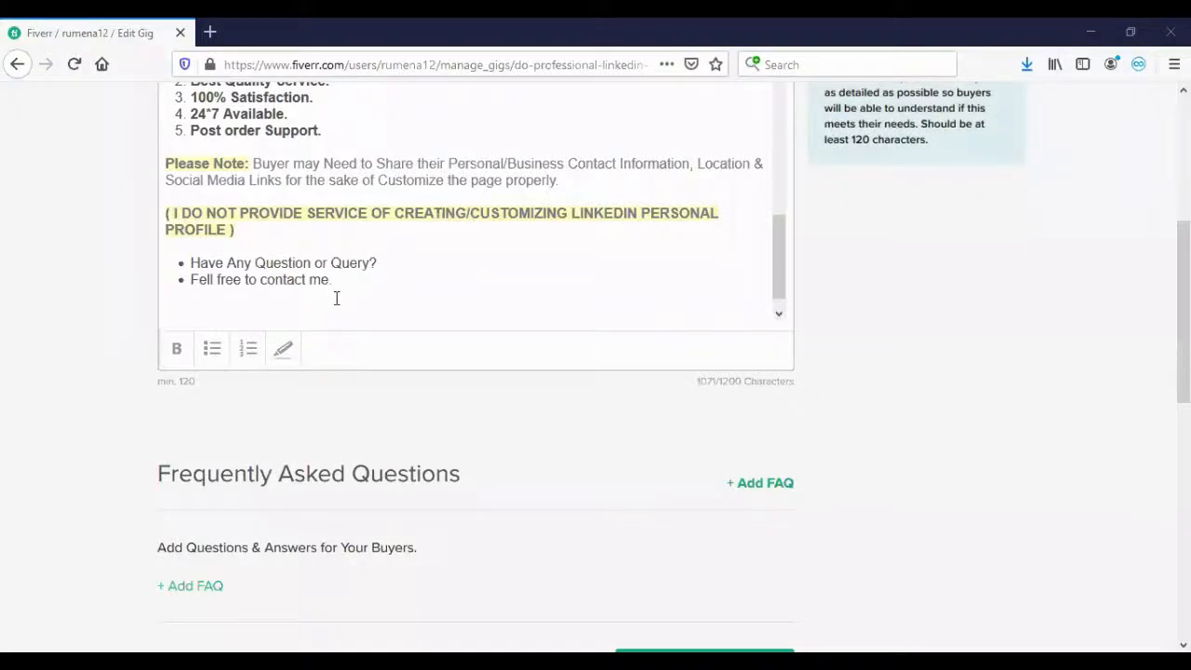
# Add the plain line "I provide service of customizing other Social media Page as well." below the contact bullets in the gig description.
pyautogui.click(311, 309)
pyautogui.write('.')
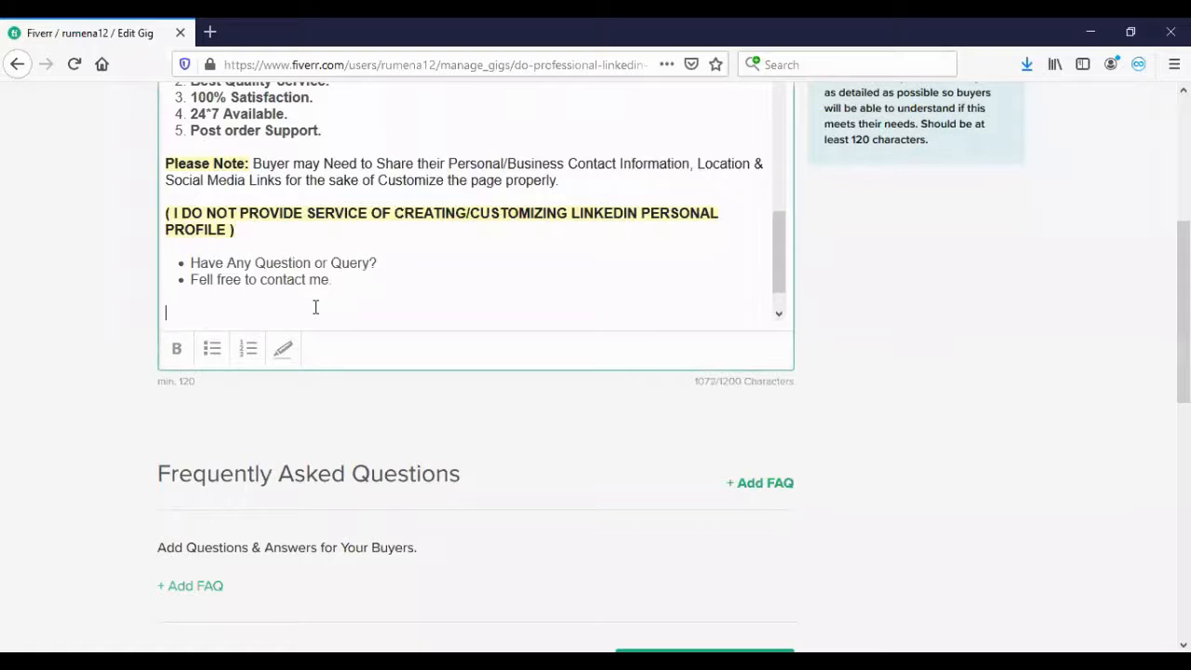
pyautogui.click(208, 357)
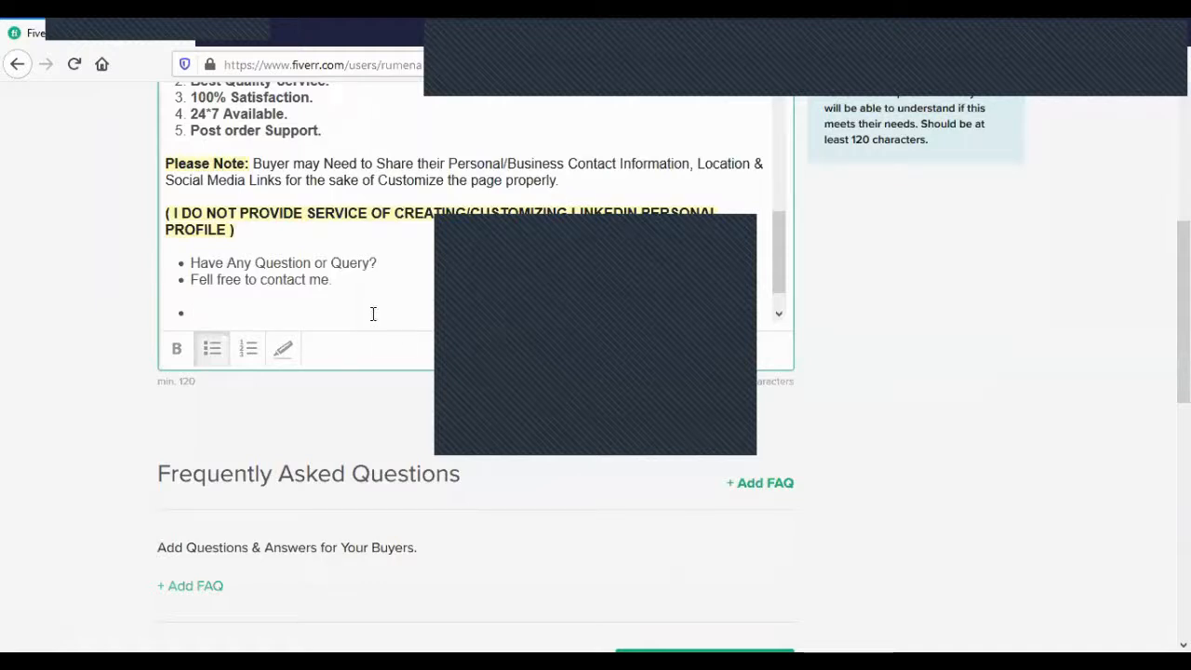
pyautogui.press('BackSpace')
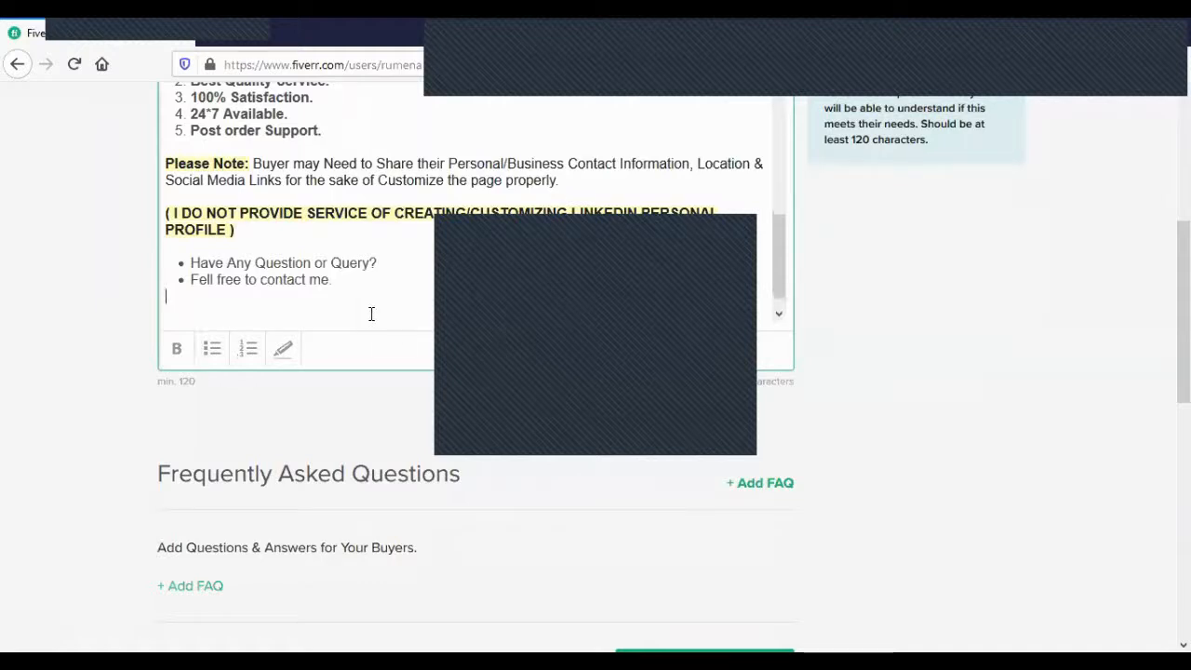
pyautogui.press('Return')
pyautogui.write('I pro')
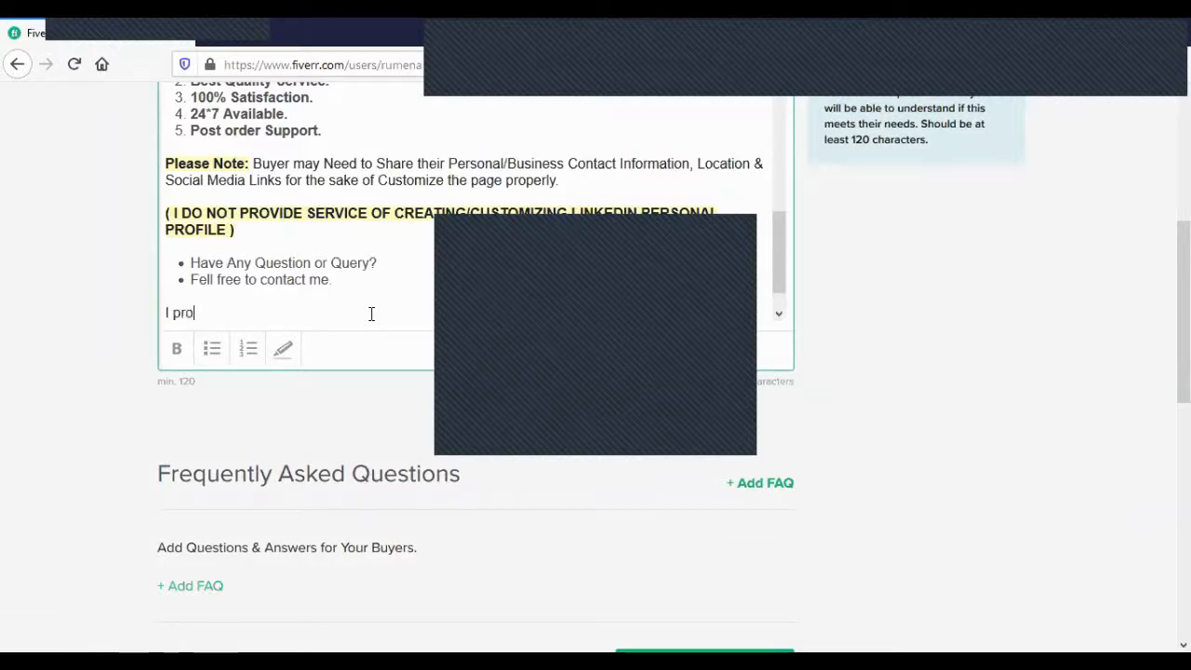
pyautogui.write('vide serv')
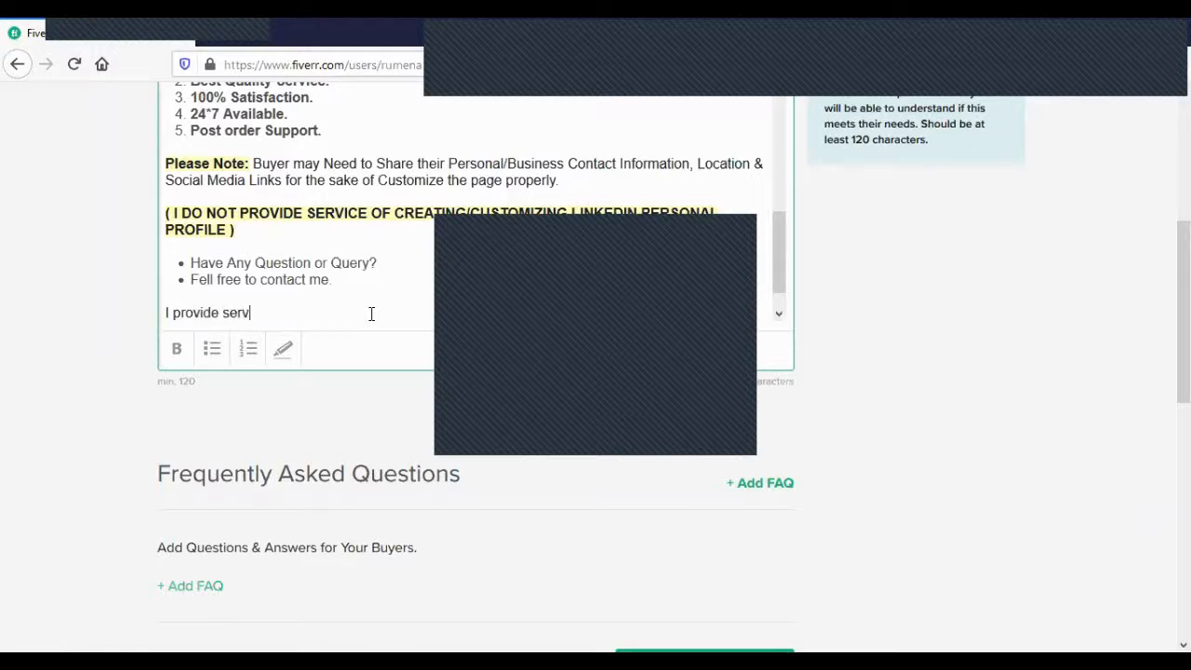
pyautogui.write('ice of customizing')
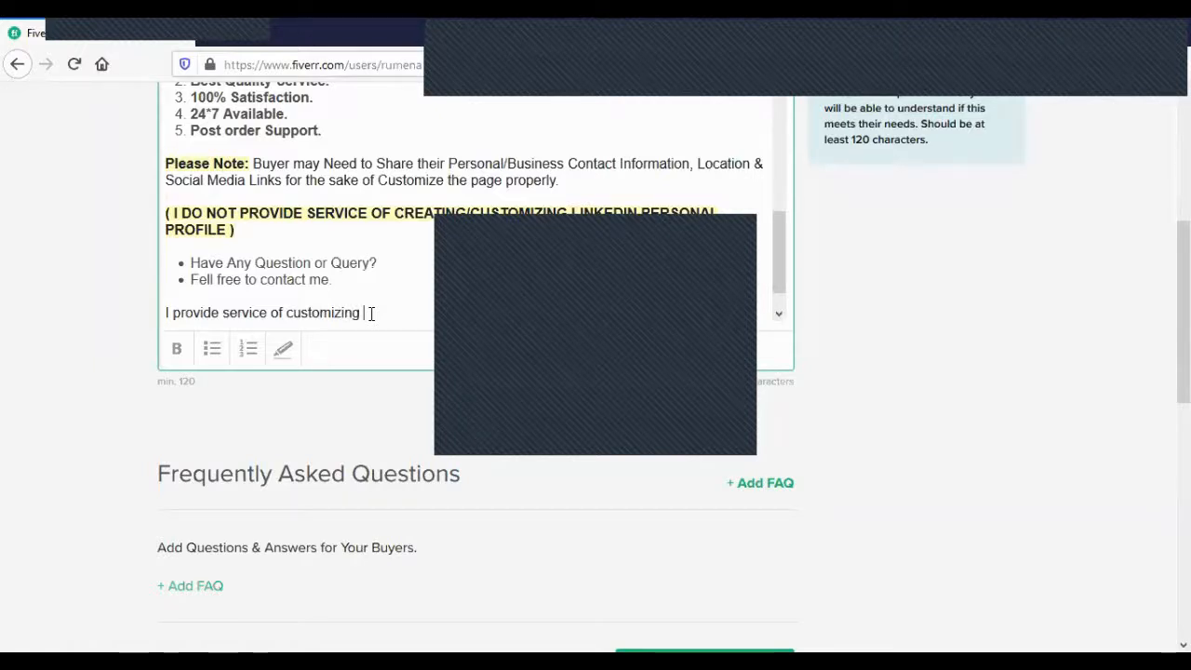
pyautogui.write(' other Socia')
pyautogui.scroll(-1, 592, 308)
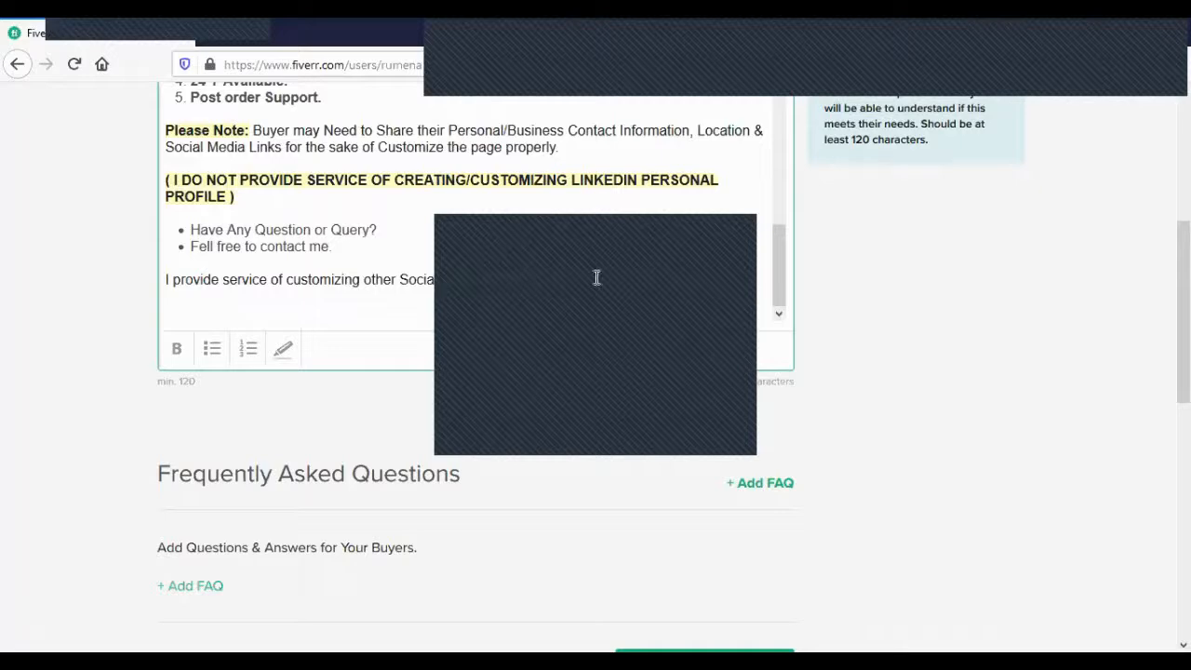
# Review the whole gig description, from the LinkedIn introduction and service list to the "Why me" points, buyer note and closing line.
pyautogui.scroll(5, 593, 277)
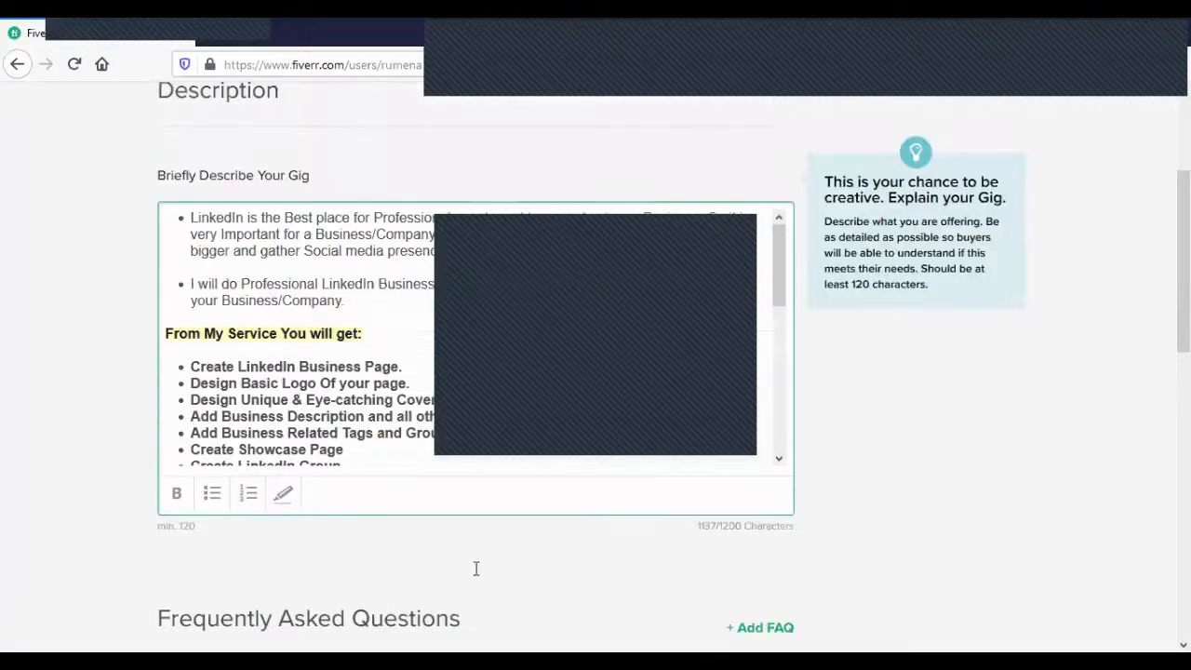
pyautogui.scroll(3, 475, 567)
pyautogui.scroll(2, 491, 543)
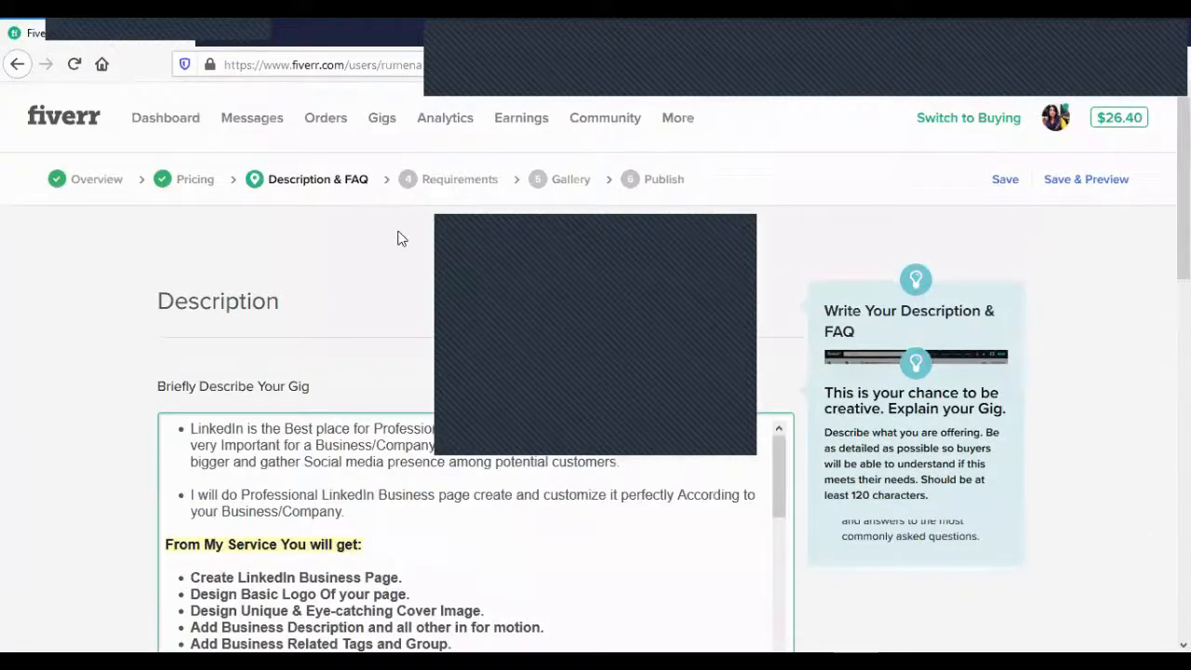
pyautogui.scroll(-2, 400, 239)
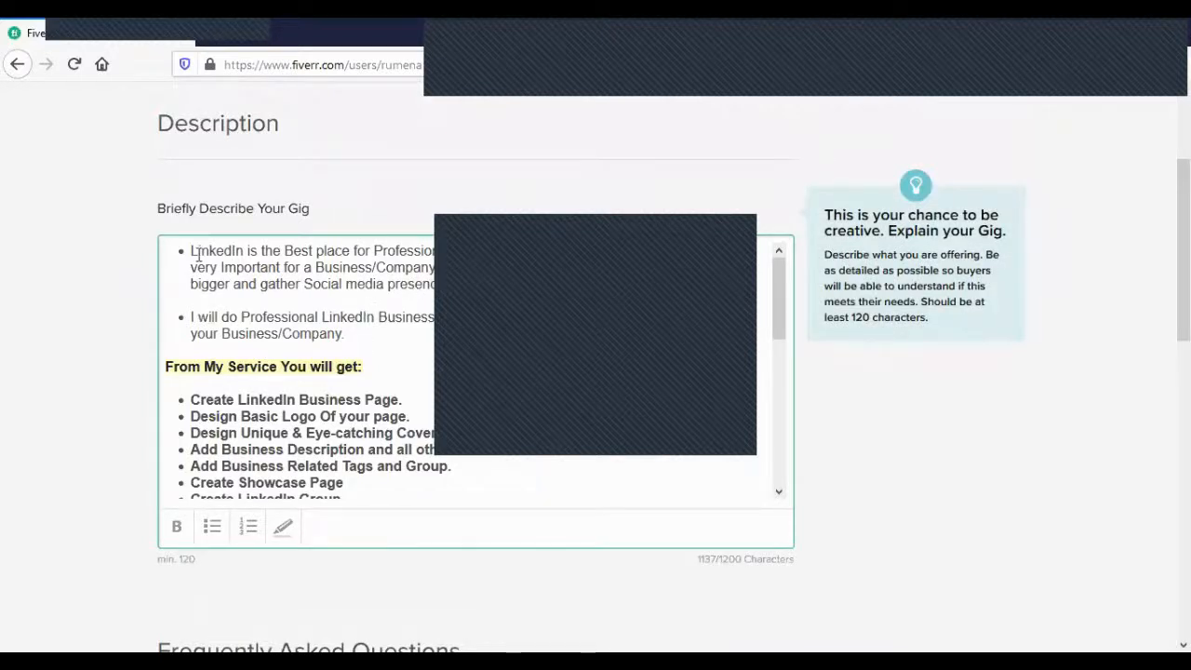
pyautogui.moveTo(198, 256); pyautogui.dragTo(344, 335)
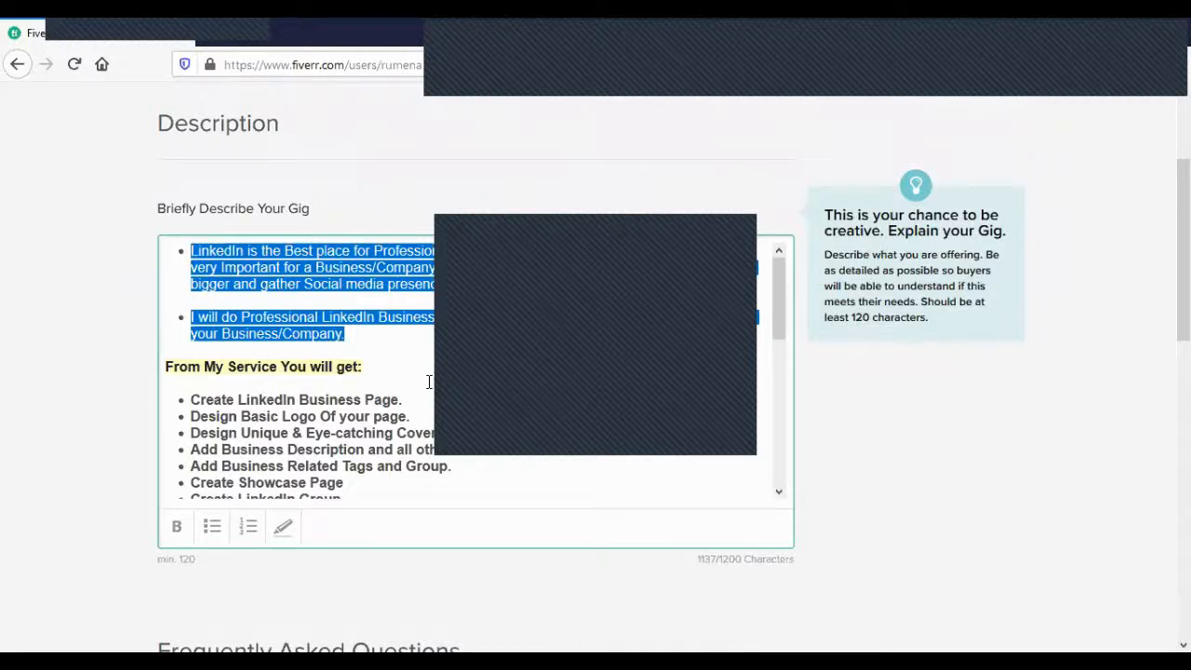
pyautogui.scroll(-1, 429, 381)
pyautogui.scroll(1, 276, 384)
pyautogui.scroll(-3, 236, 385)
pyautogui.scroll(-1, 258, 373)
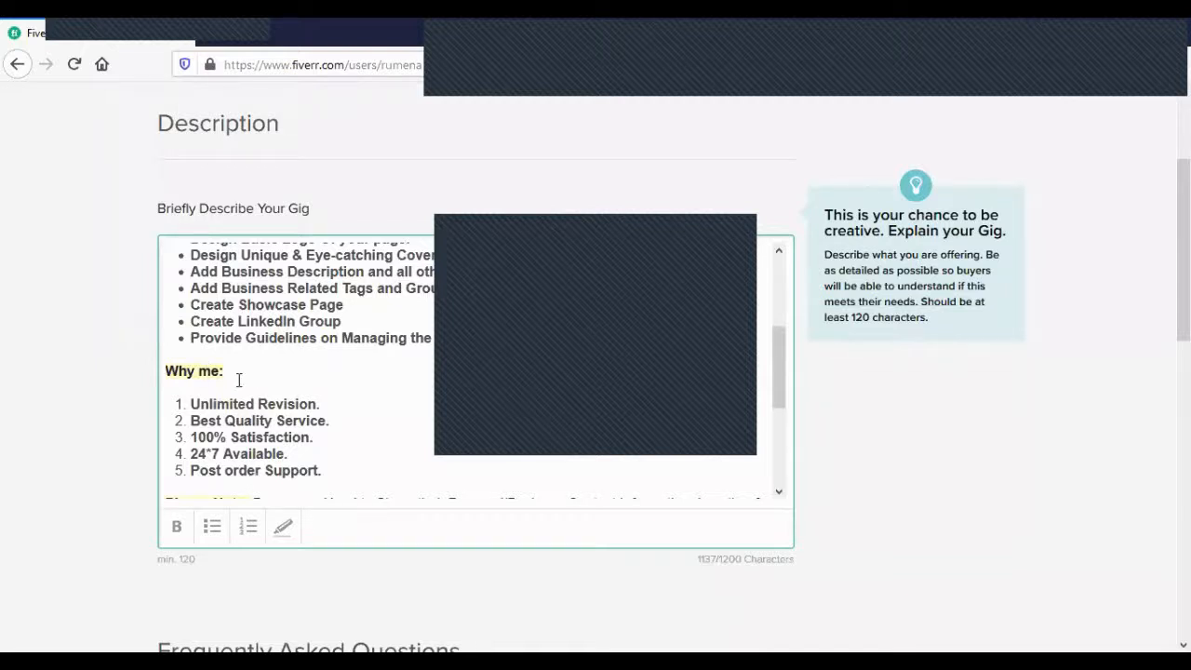
pyautogui.scroll(-2, 453, 407)
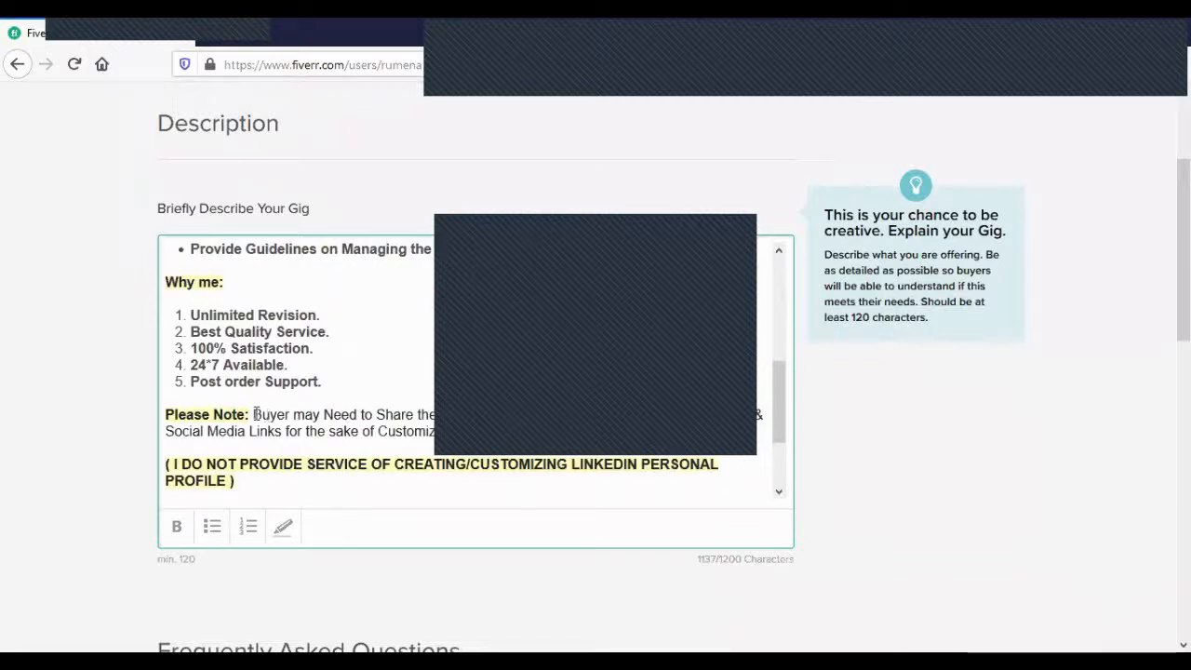
pyautogui.moveTo(595, 432); pyautogui.dragTo(256, 414)
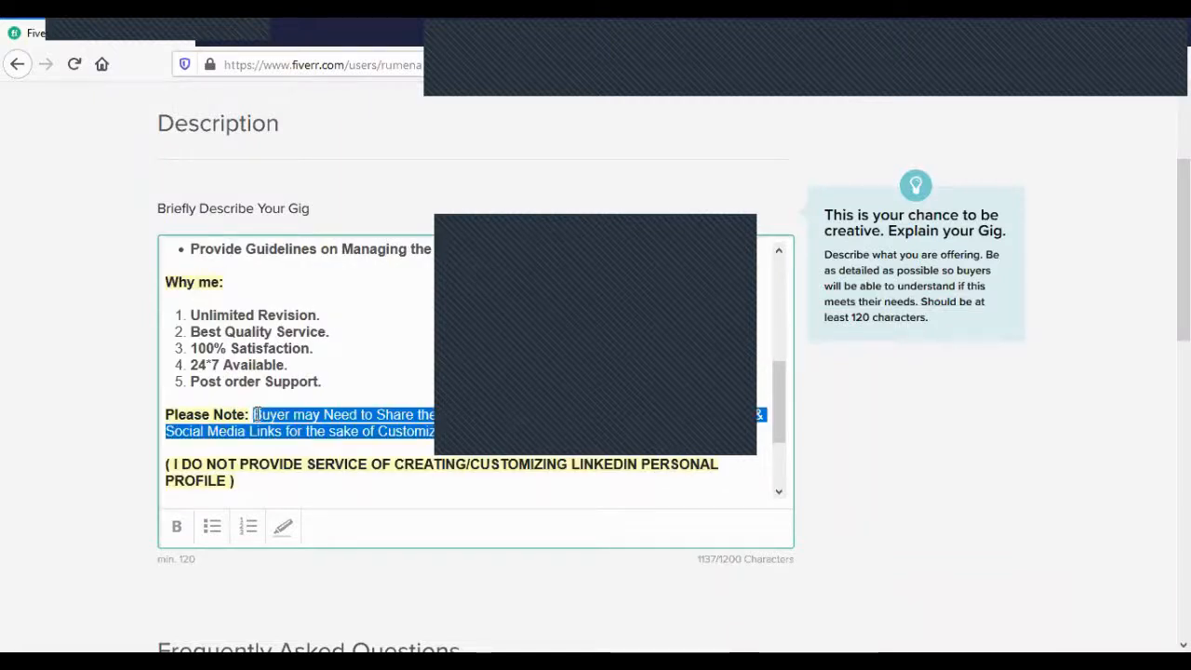
pyautogui.click(656, 441)
pyautogui.scroll(-2, 532, 433)
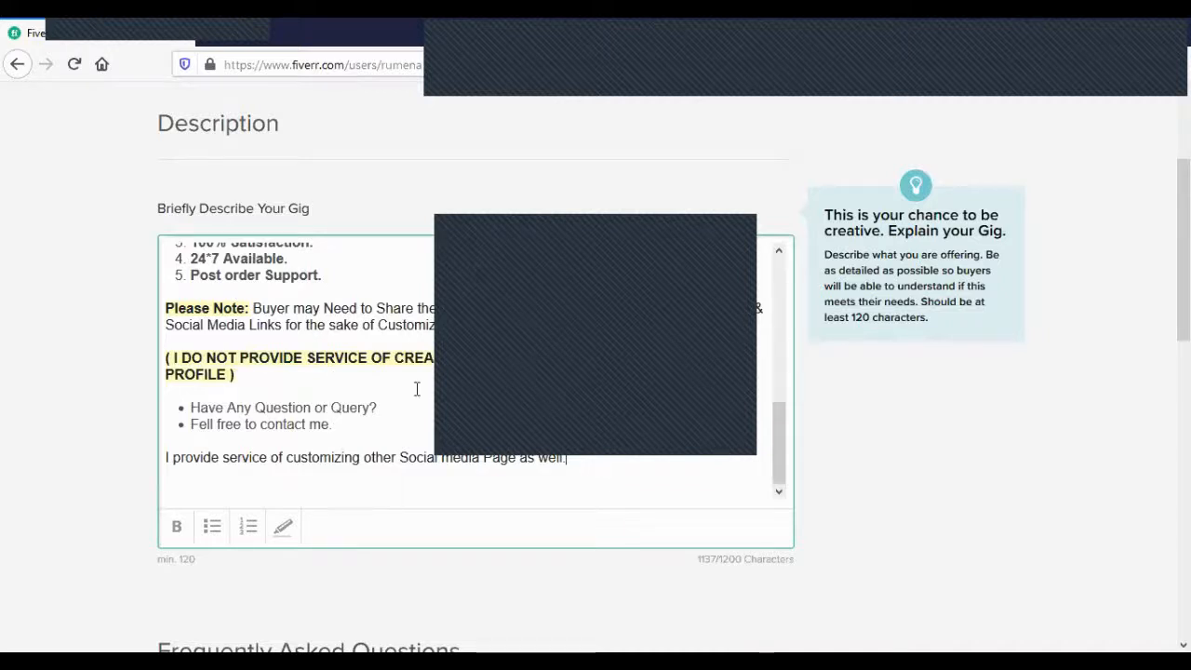
pyautogui.scroll(5, 416, 388)
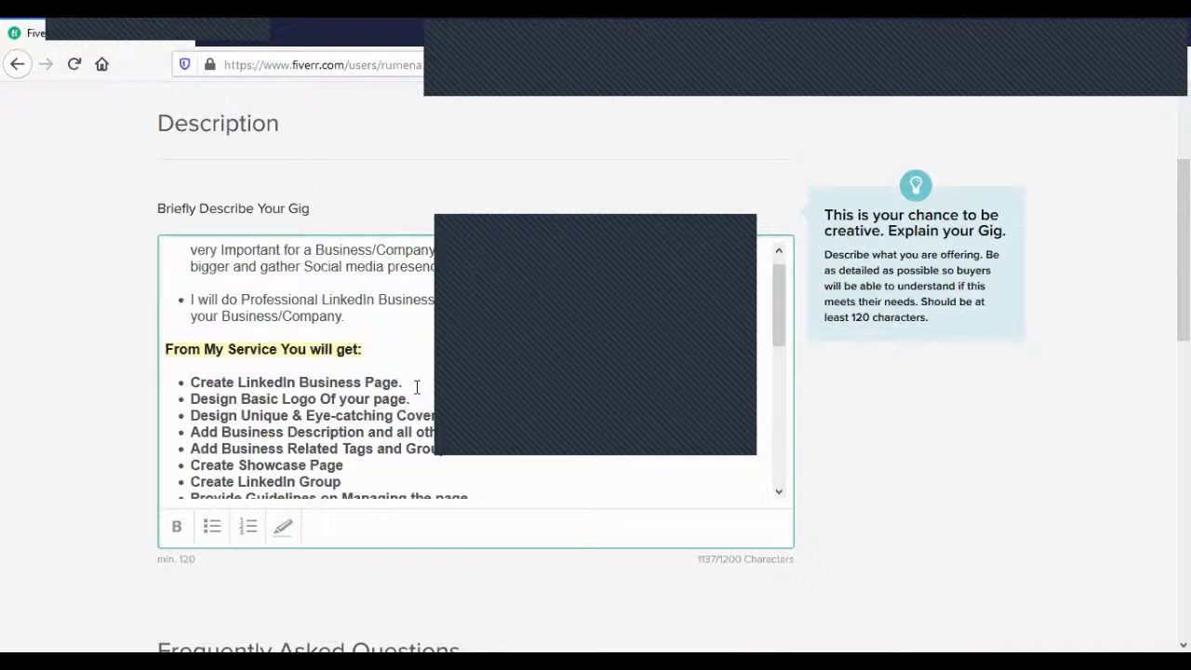
pyautogui.scroll(1, 416, 388)
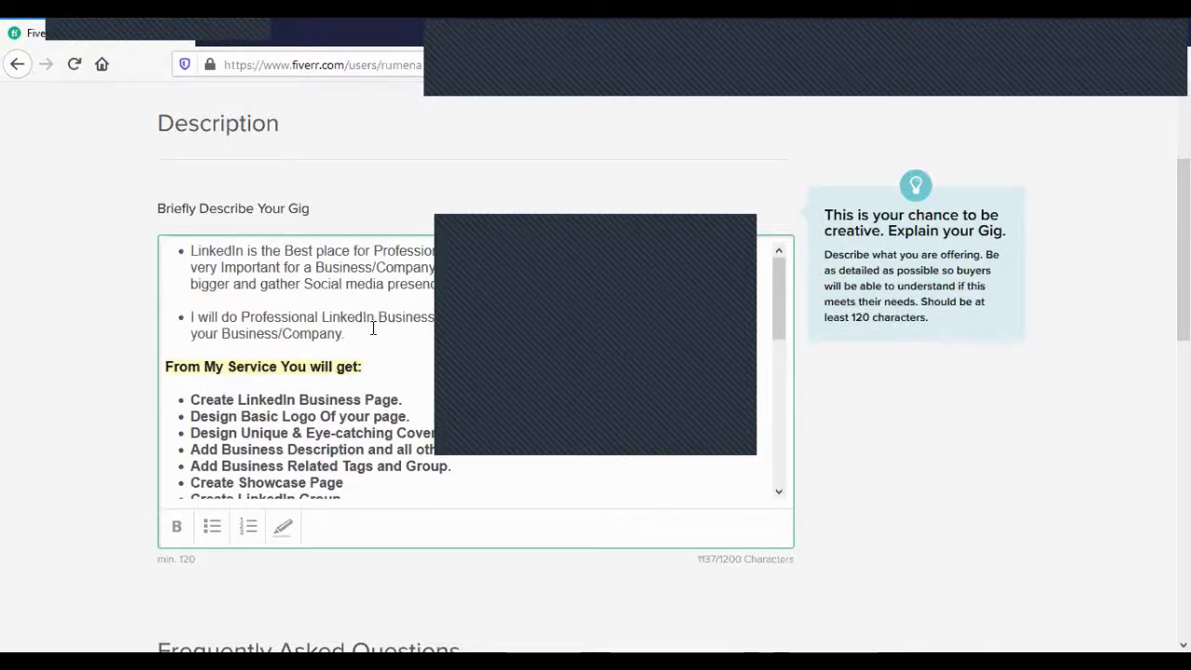
pyautogui.scroll(-6, 394, 338)
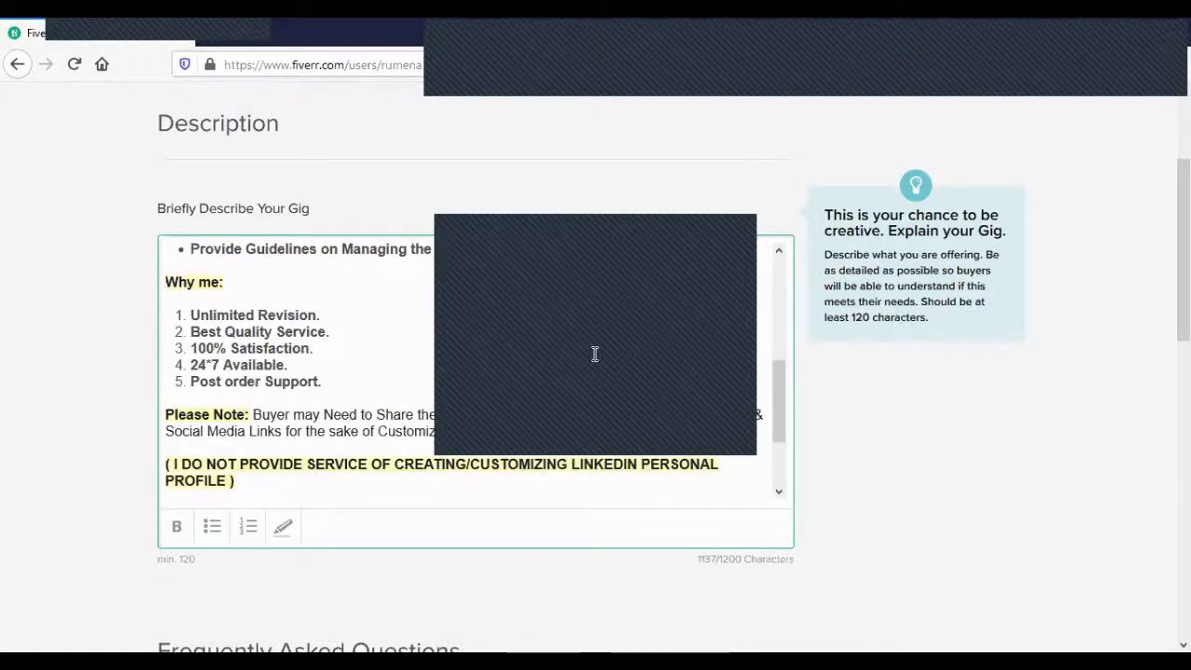
pyautogui.scroll(2, 595, 354)
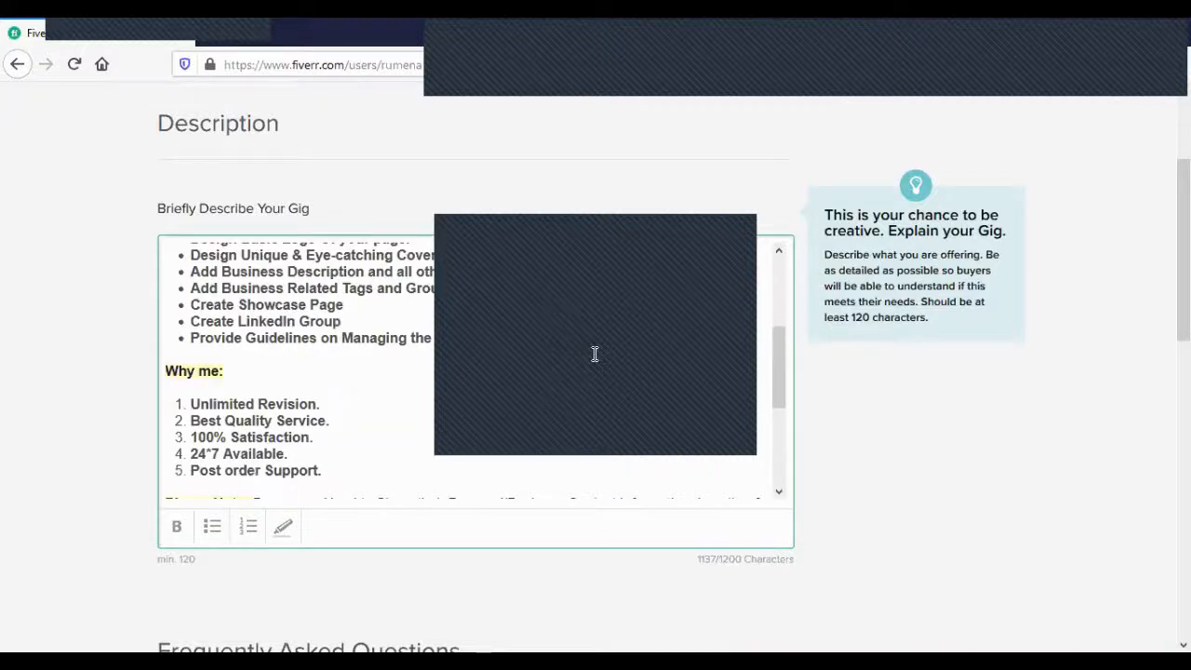
pyautogui.scroll(4, 197, 328)
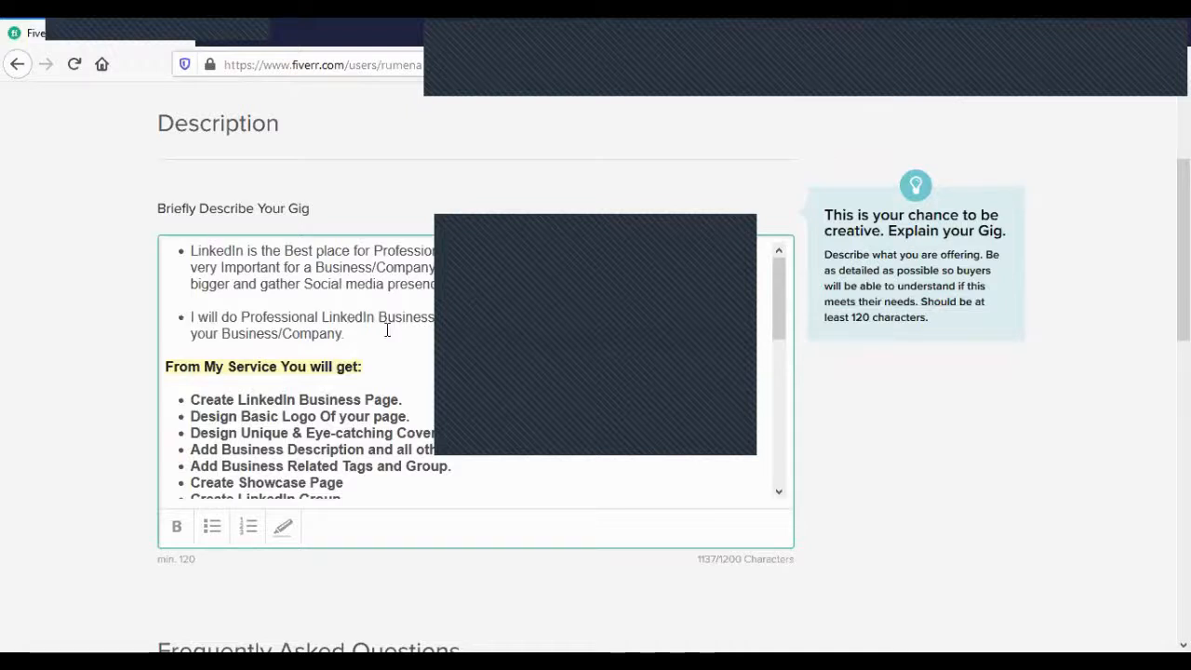
pyautogui.scroll(-3, 385, 332)
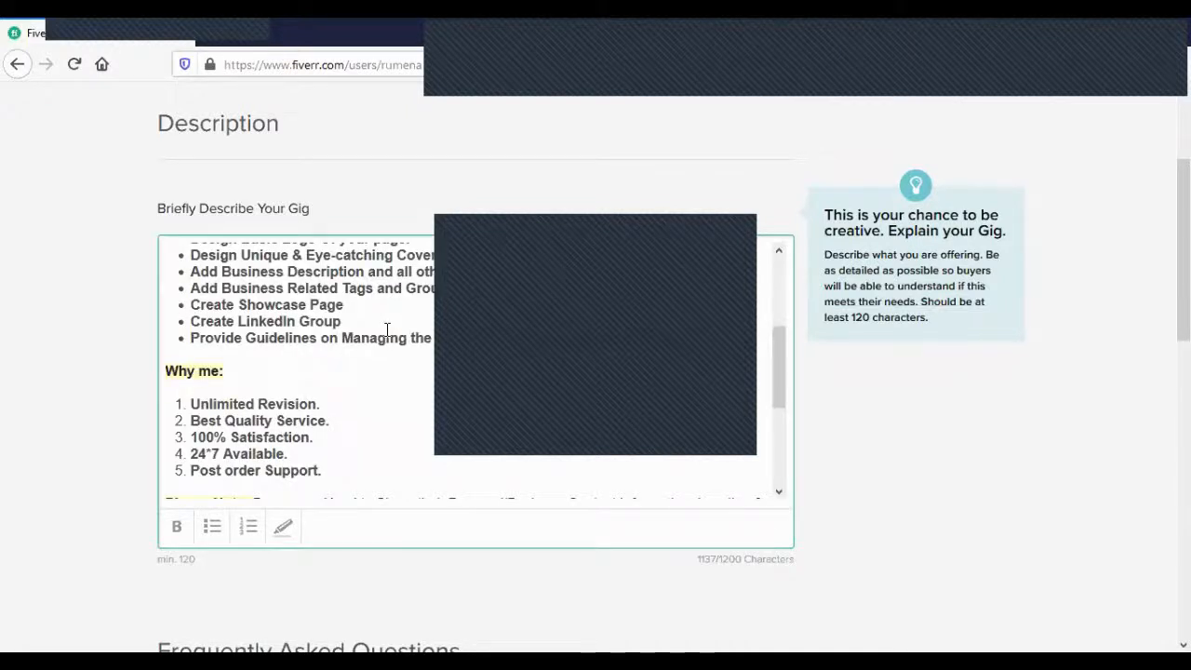
pyautogui.scroll(-3, 385, 332)
pyautogui.click(989, 432)
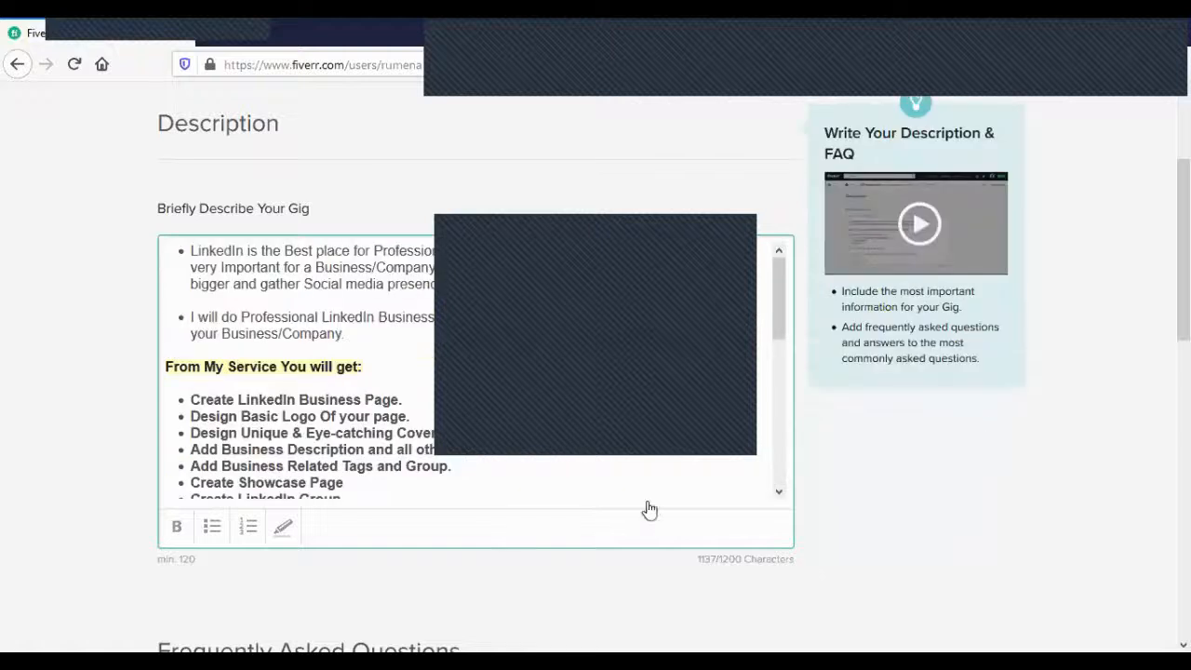
pyautogui.scroll(-4, 646, 508)
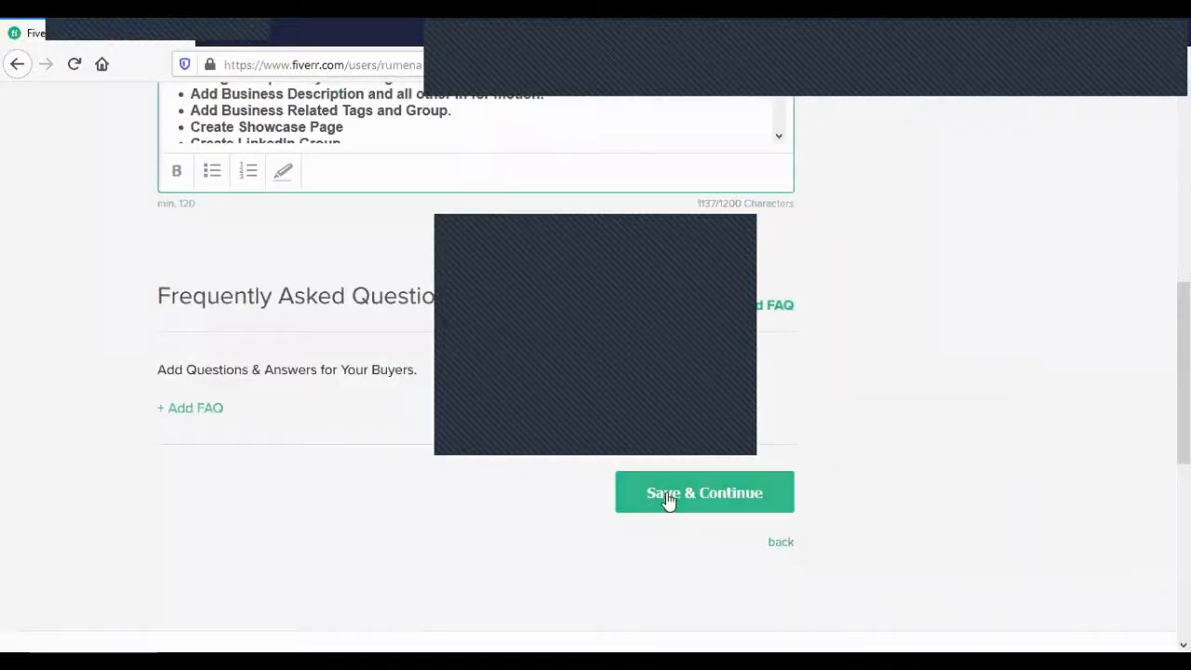
pyautogui.moveTo(529, 349)
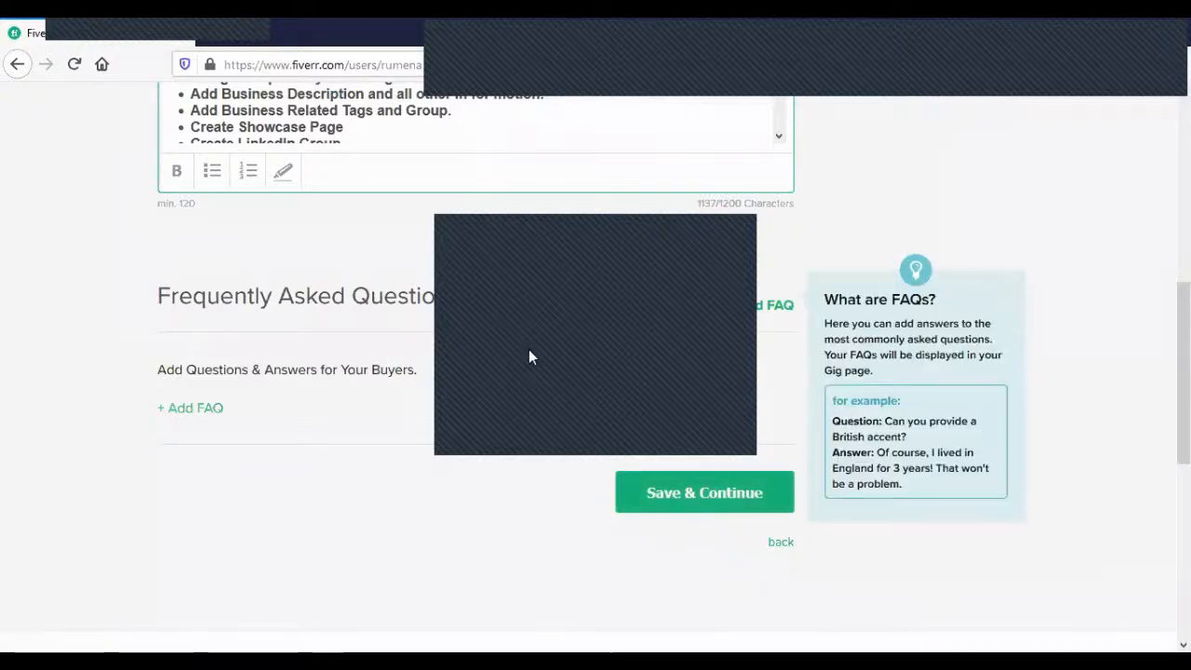
pyautogui.scroll(6, 530, 355)
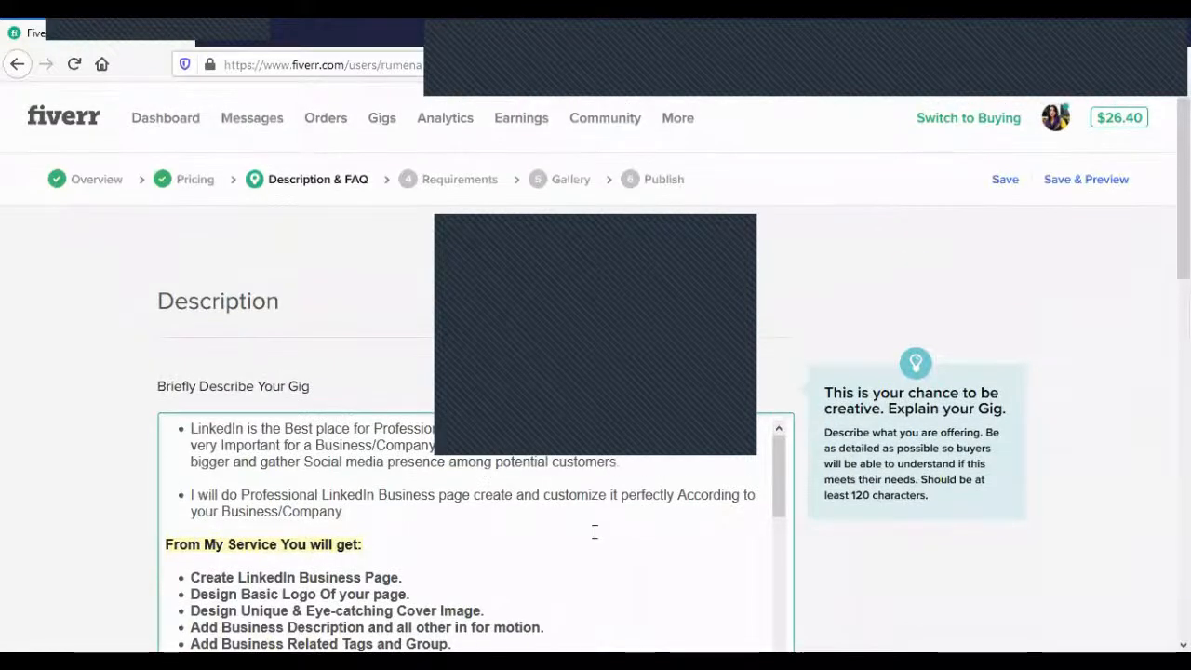
pyautogui.scroll(-2, 700, 499)
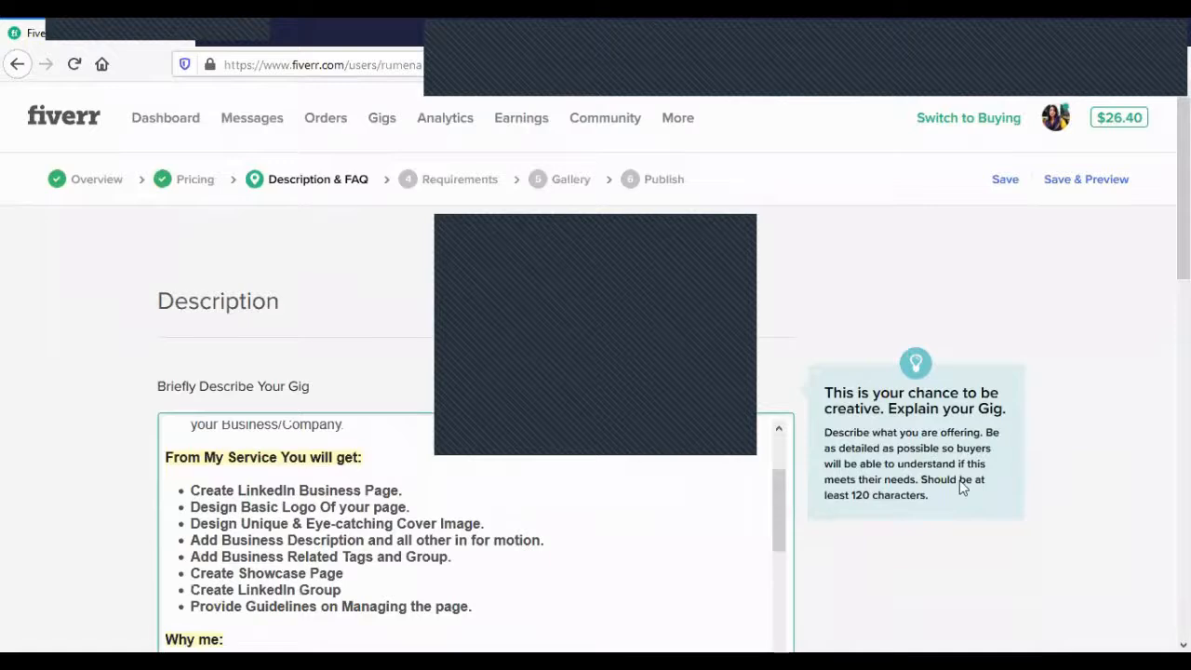
pyautogui.scroll(-3, 962, 488)
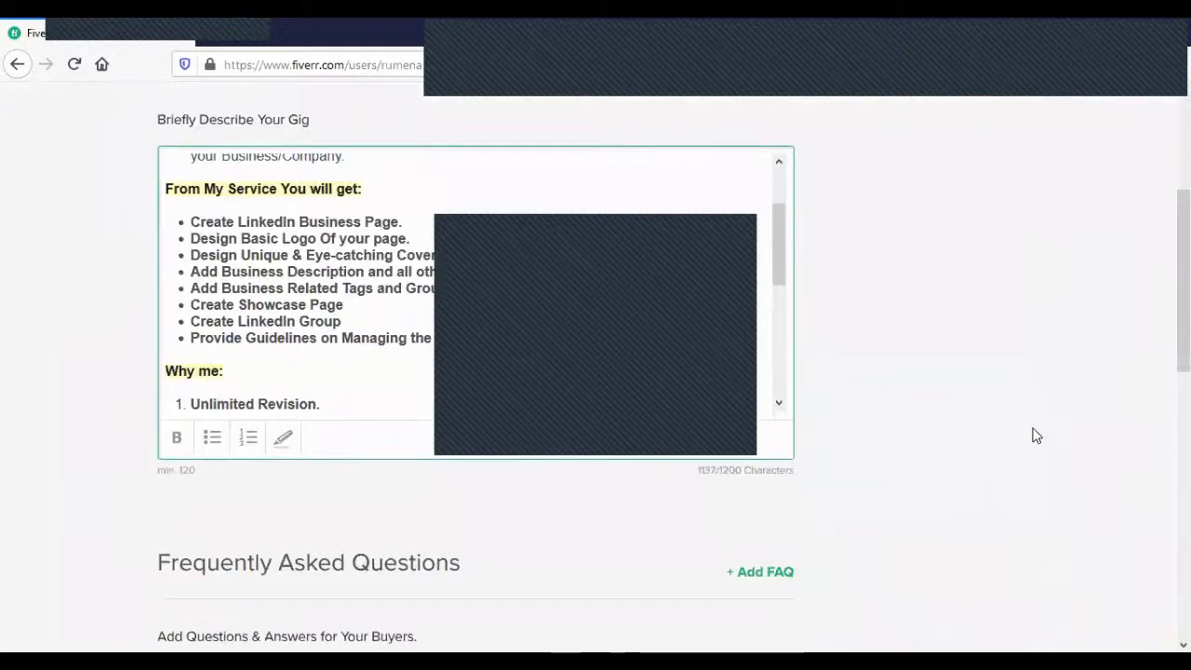
# Save the gig description without adding any FAQs and continue to the buyer requirements stage.
pyautogui.click(763, 439)
pyautogui.scroll(-3, 729, 500)
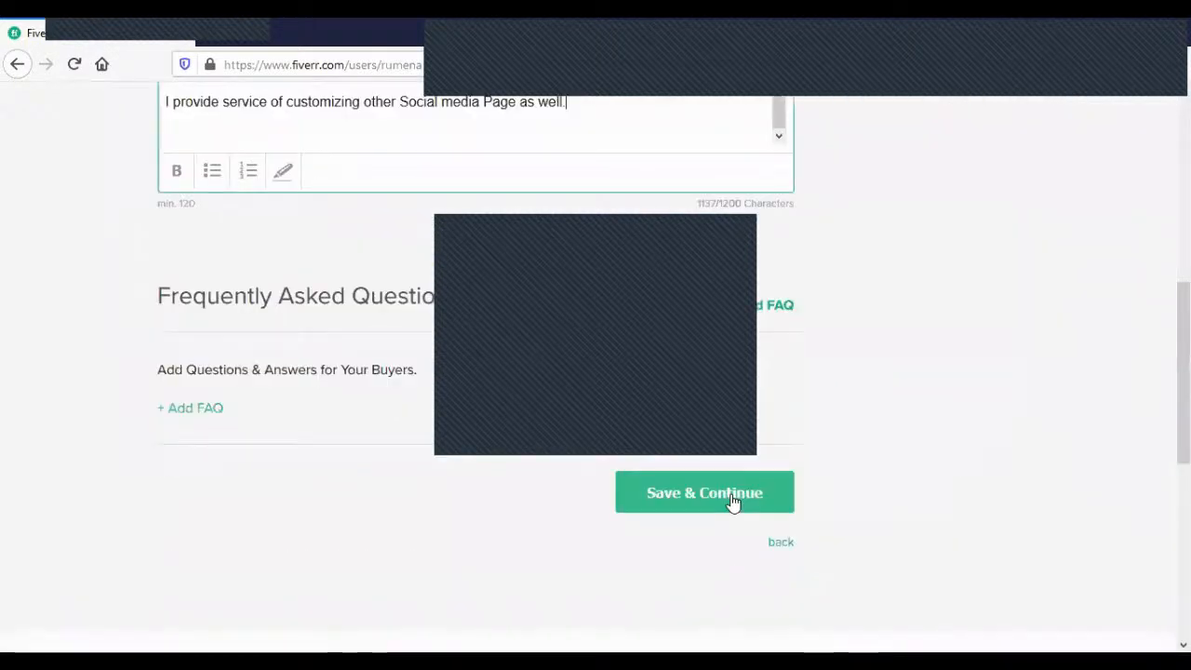
pyautogui.click(733, 503)
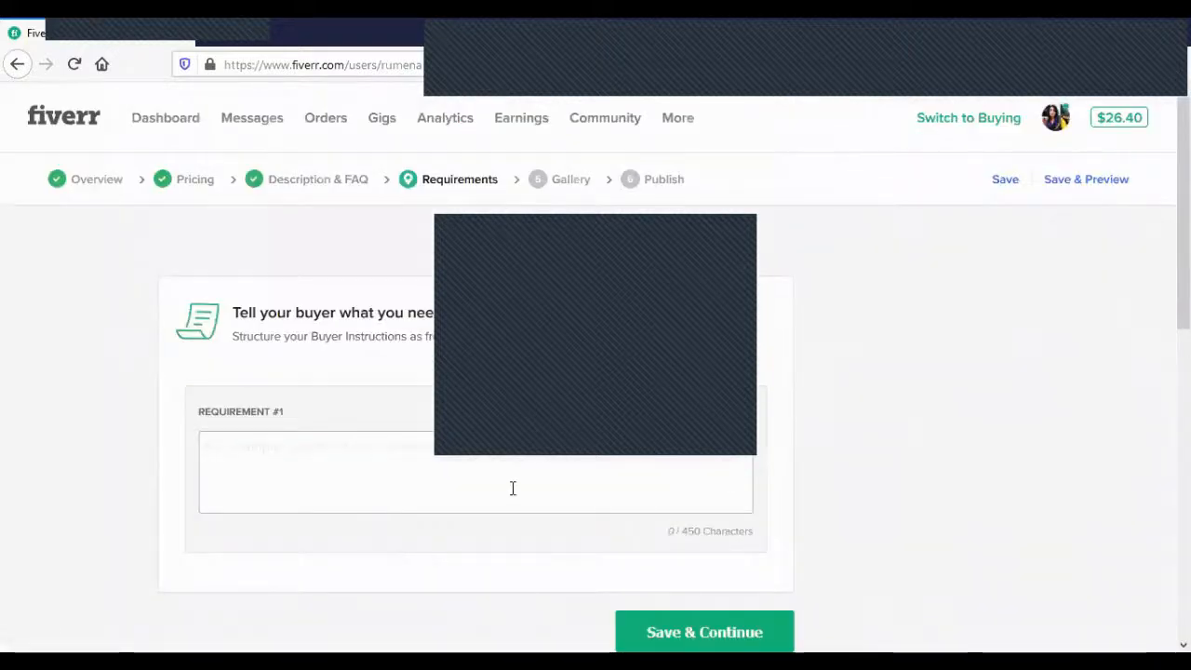
# Enter "1. Company Name" as the first line of Requirement #1.
pyautogui.click(513, 489)
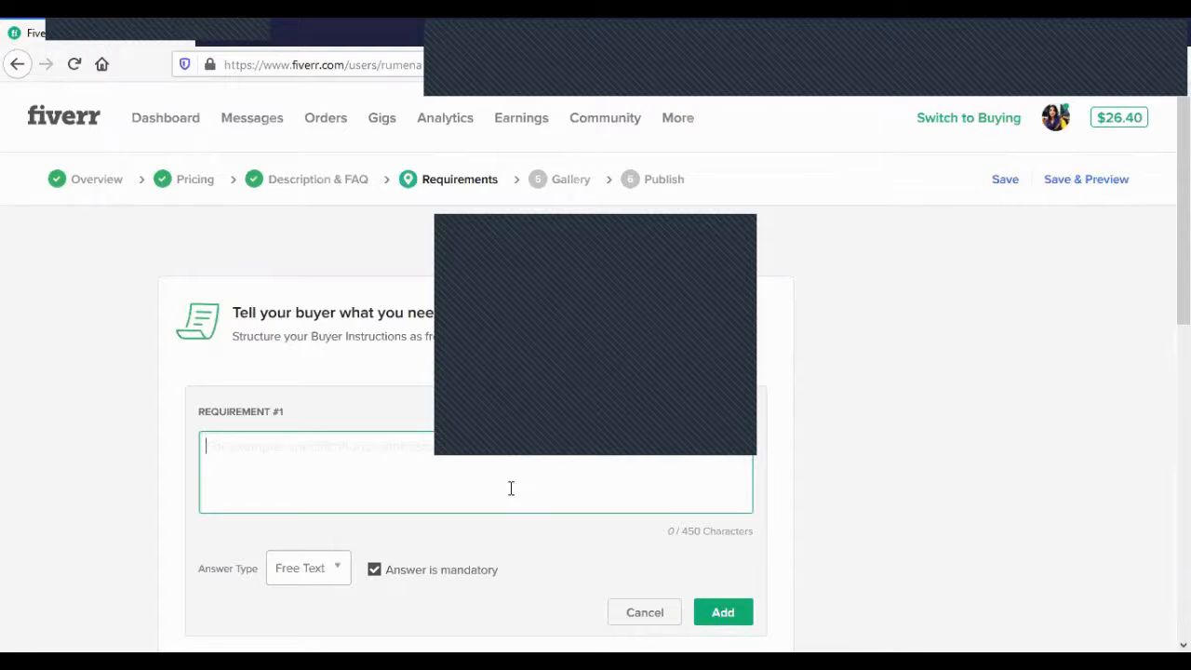
pyautogui.write('1')
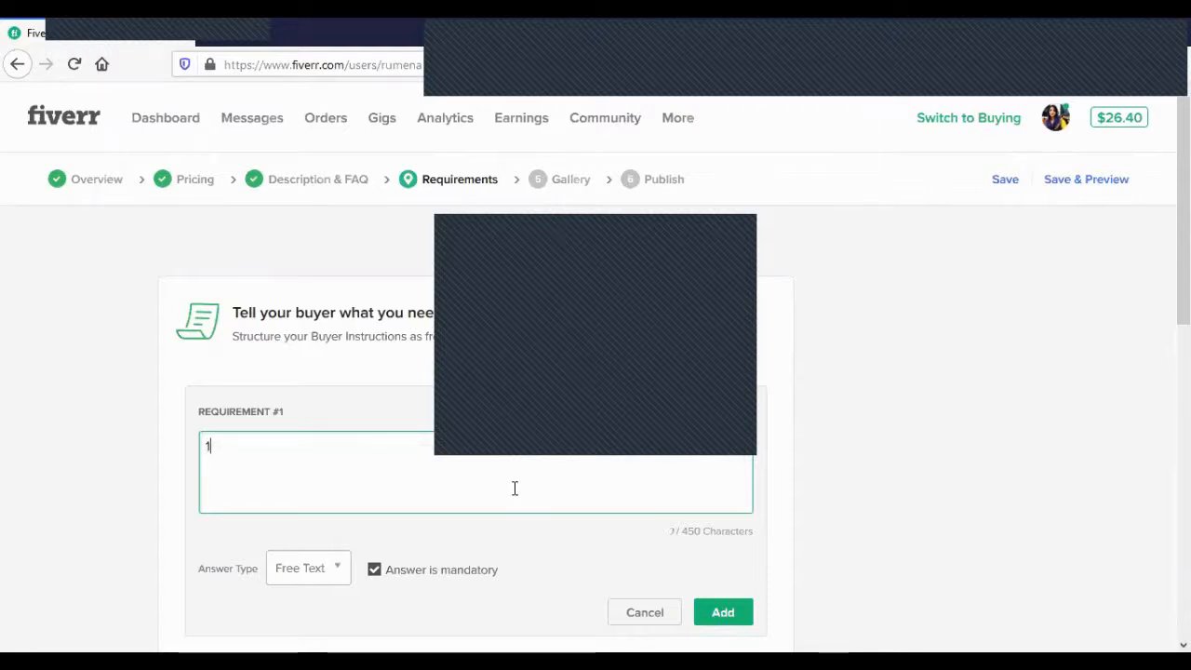
pyautogui.write('.')
pyautogui.write('Comp')
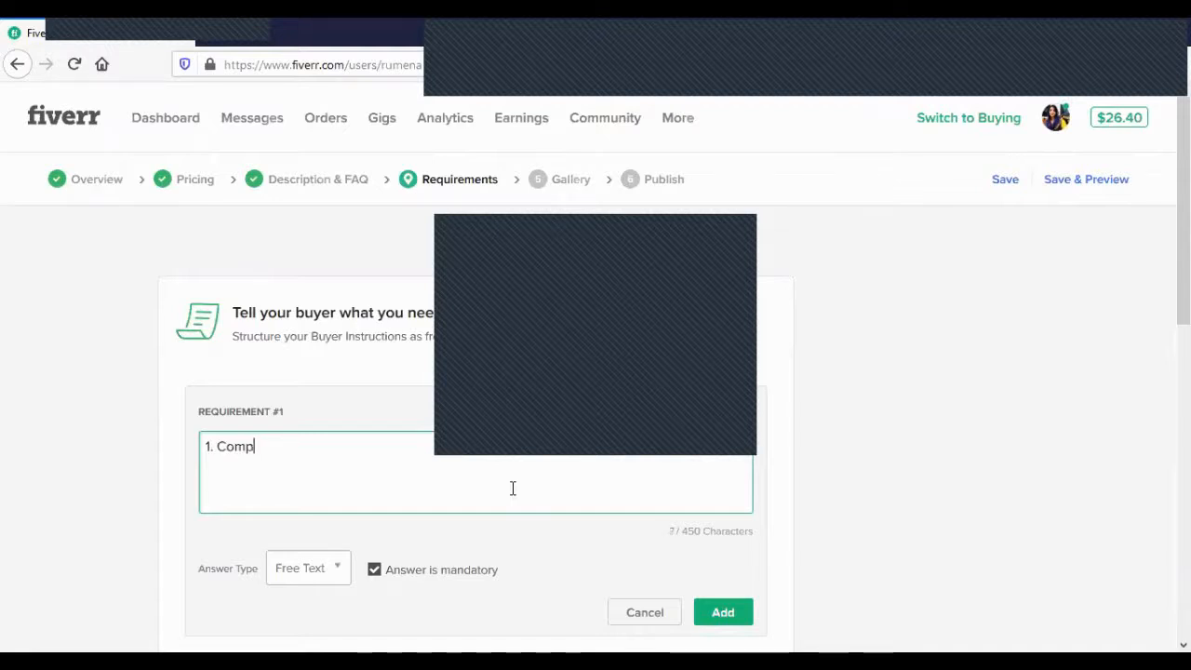
pyautogui.write('any Name')
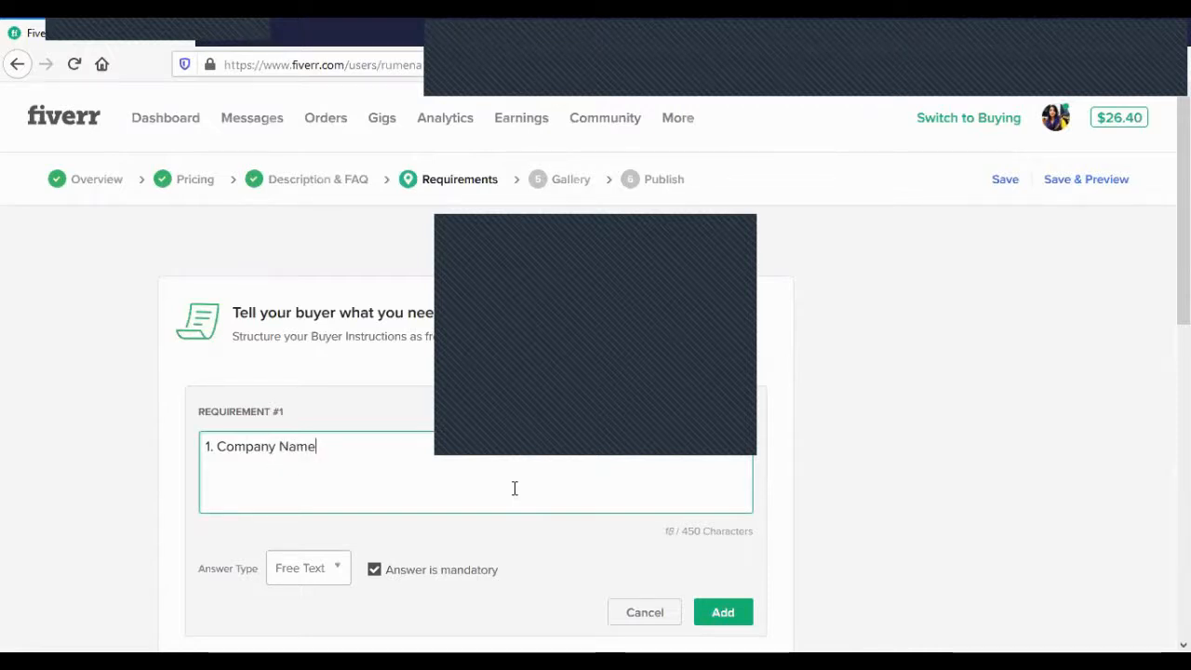
# Add "2. Personal/ Business Contact Information." as the second line of Requirement #1.
pyautogui.press('Return')
pyautogui.write('2. ')
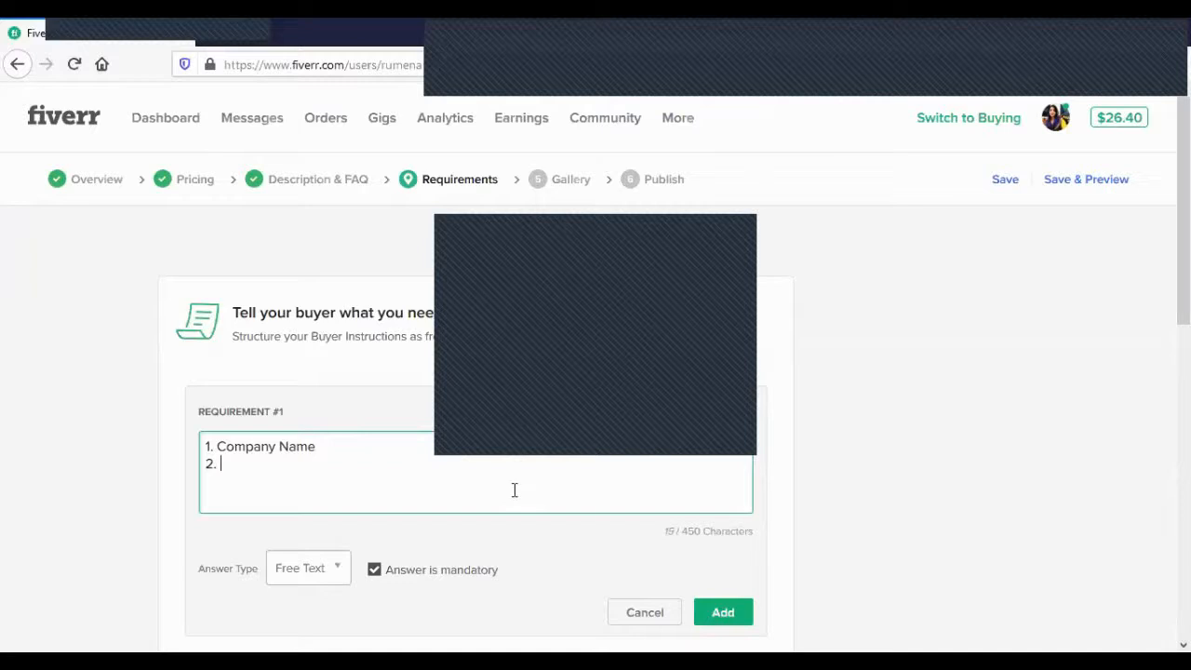
pyautogui.write('Personal/')
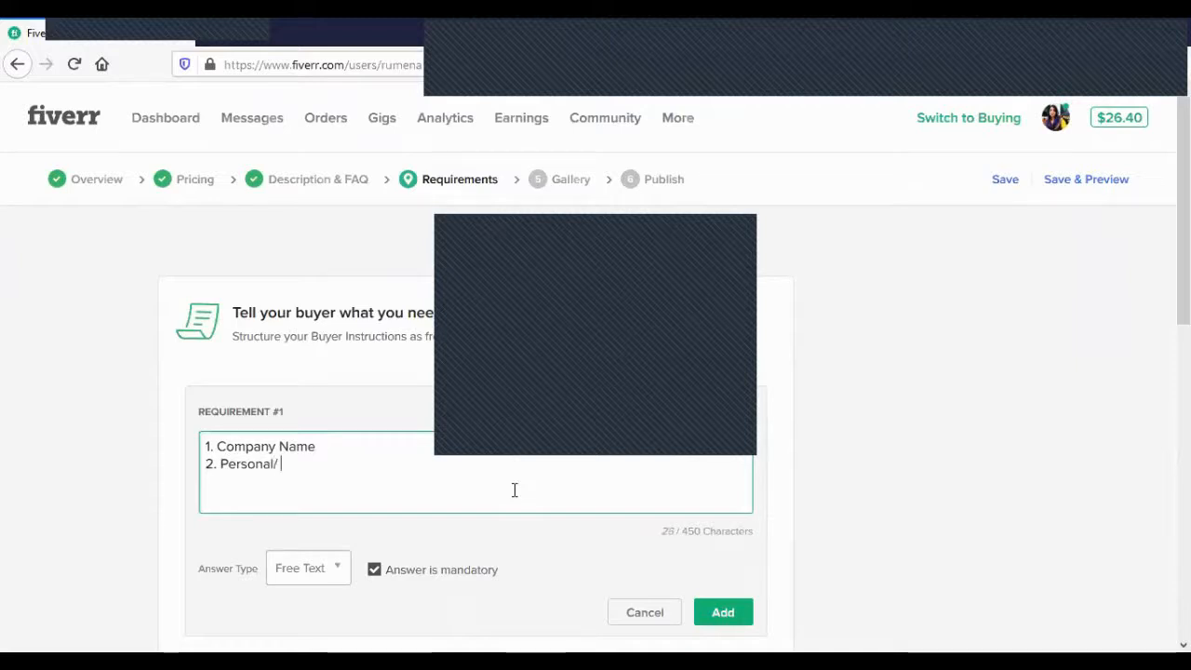
pyautogui.write(' Bus')
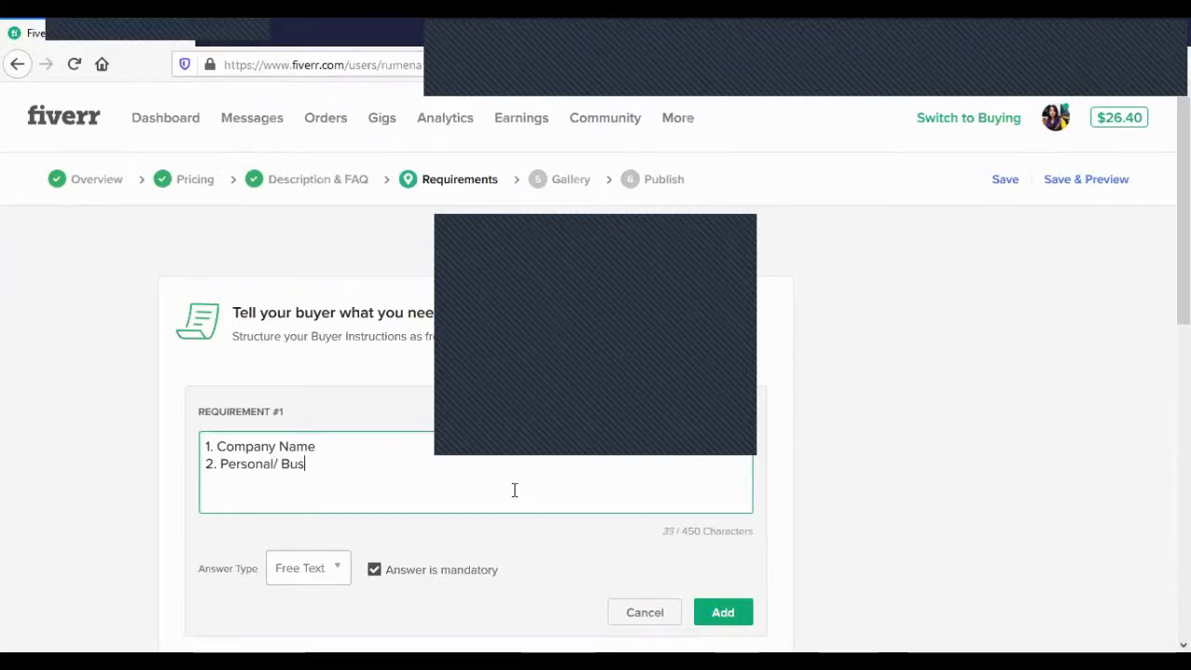
pyautogui.write('iness')
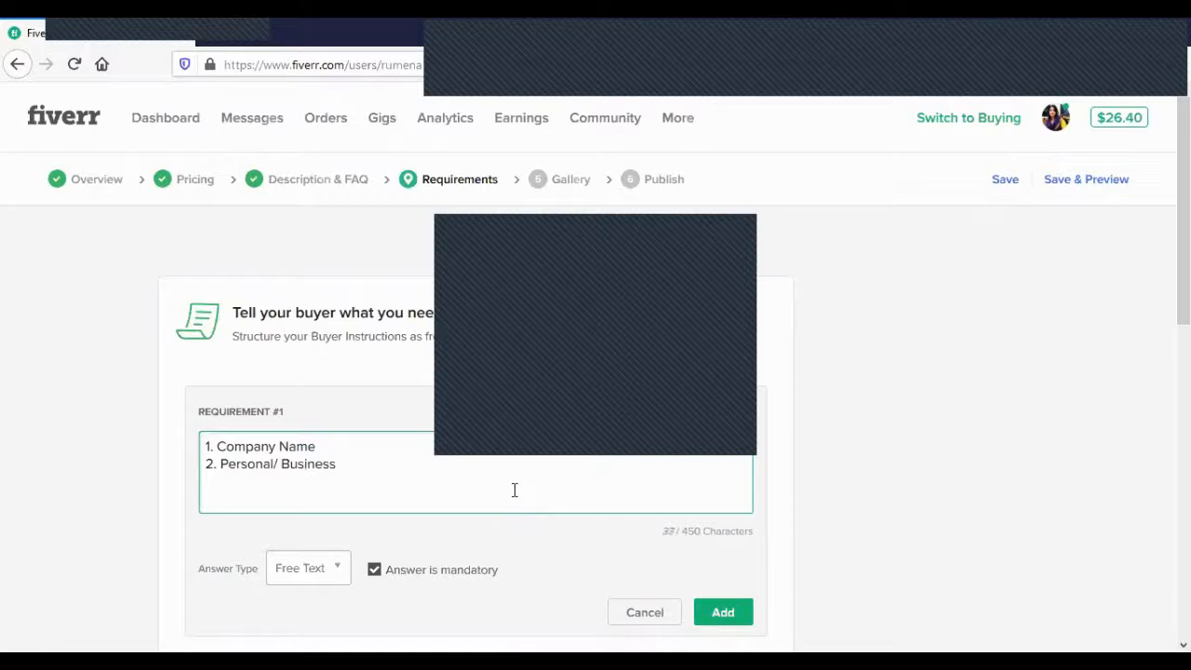
pyautogui.write(' Contact Informati')
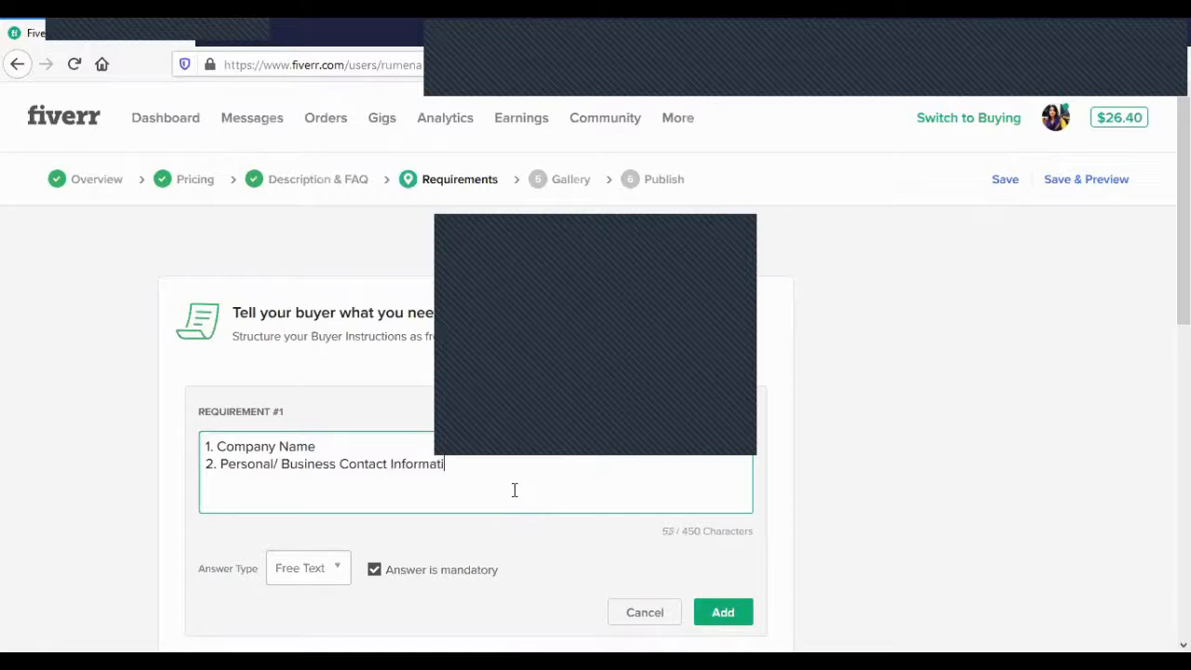
pyautogui.write('on.')
# Add "3. Location." and "4. Social media Links" as the third and fourth lines of Requirement #1.
pyautogui.press('Return')
pyautogui.write('3.')
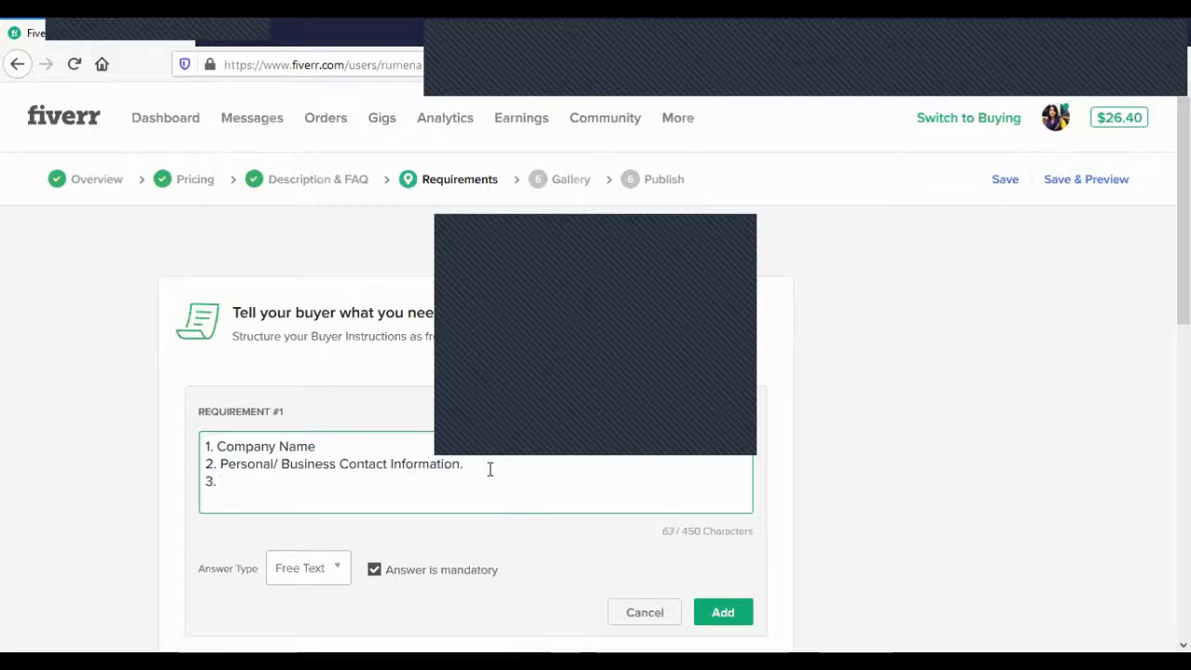
pyautogui.write(' Locat')
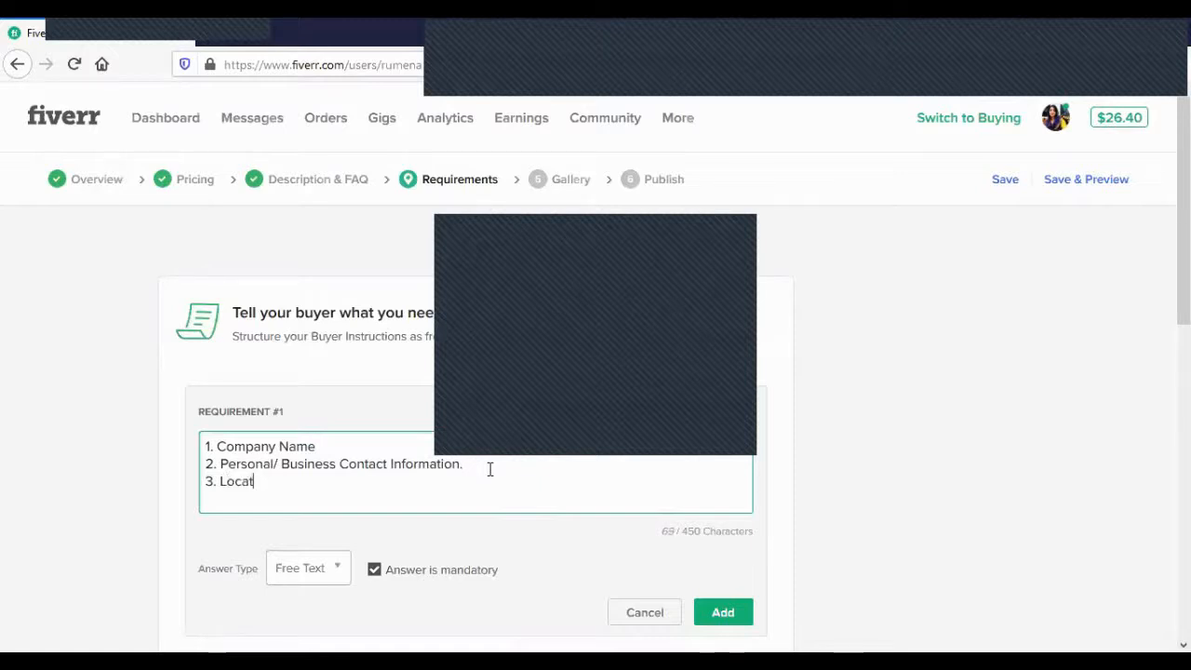
pyautogui.write('ion.')
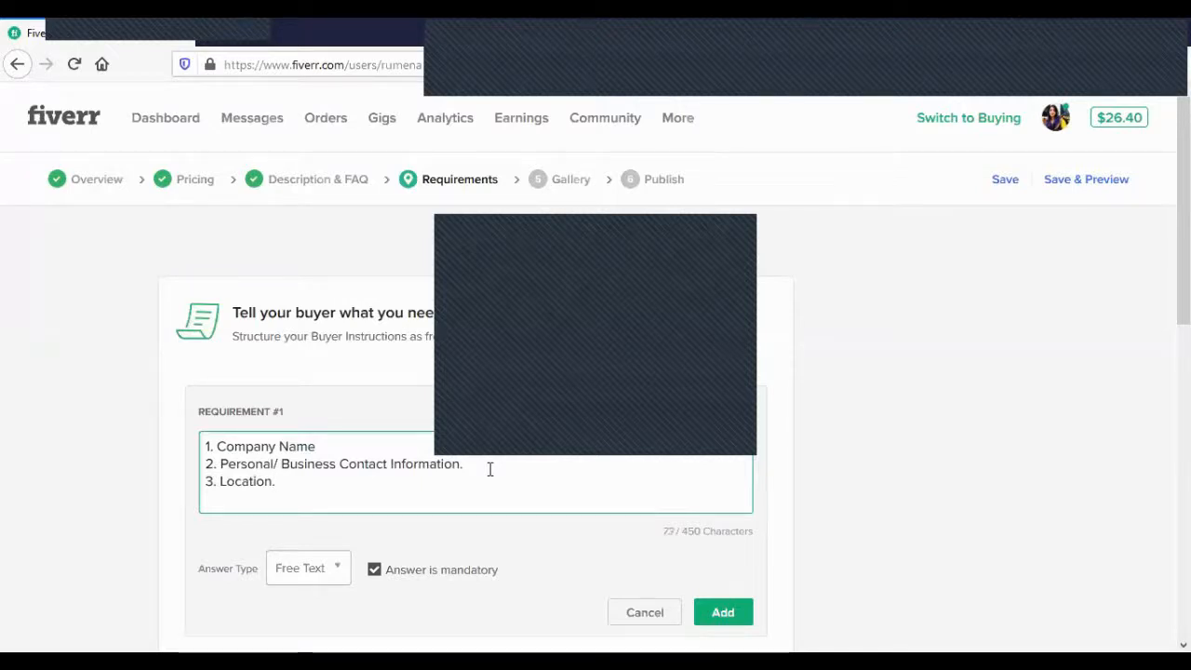
pyautogui.press('Return')
pyautogui.write('4')
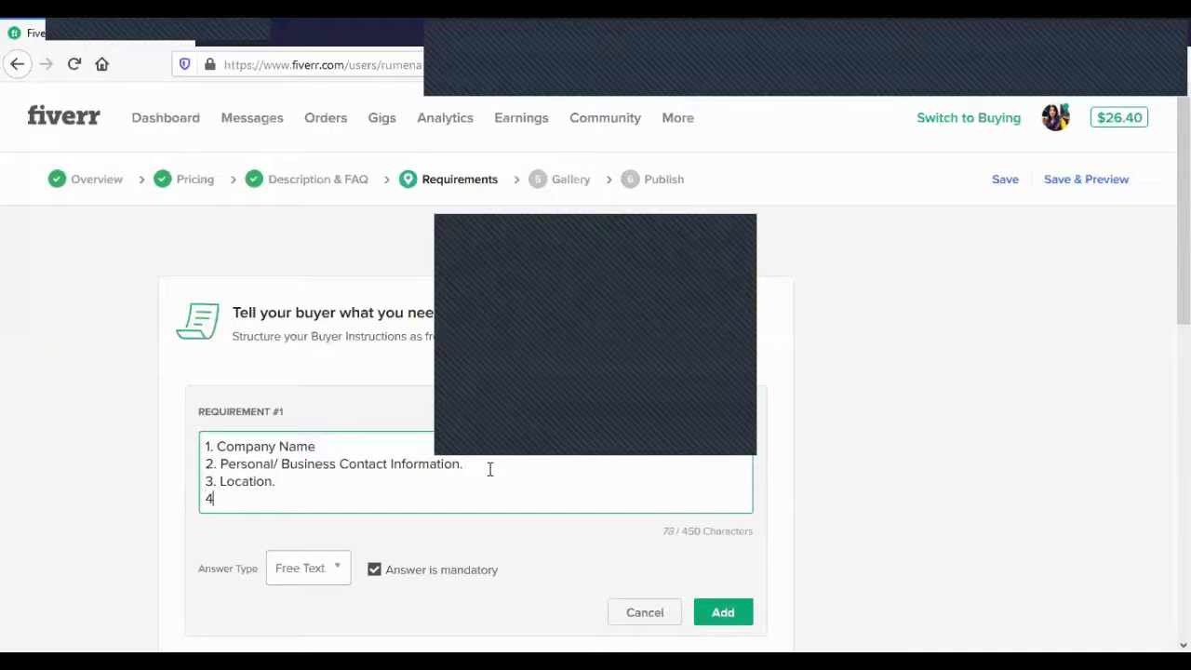
pyautogui.write('. Social media Links')
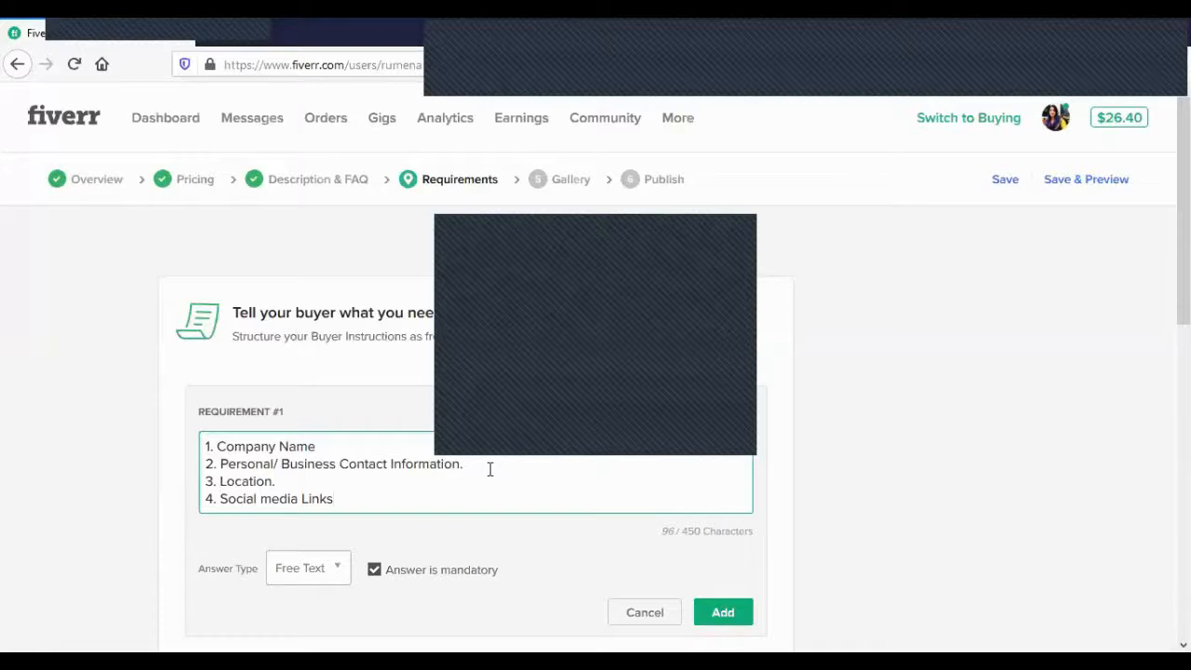
pyautogui.press('Return')
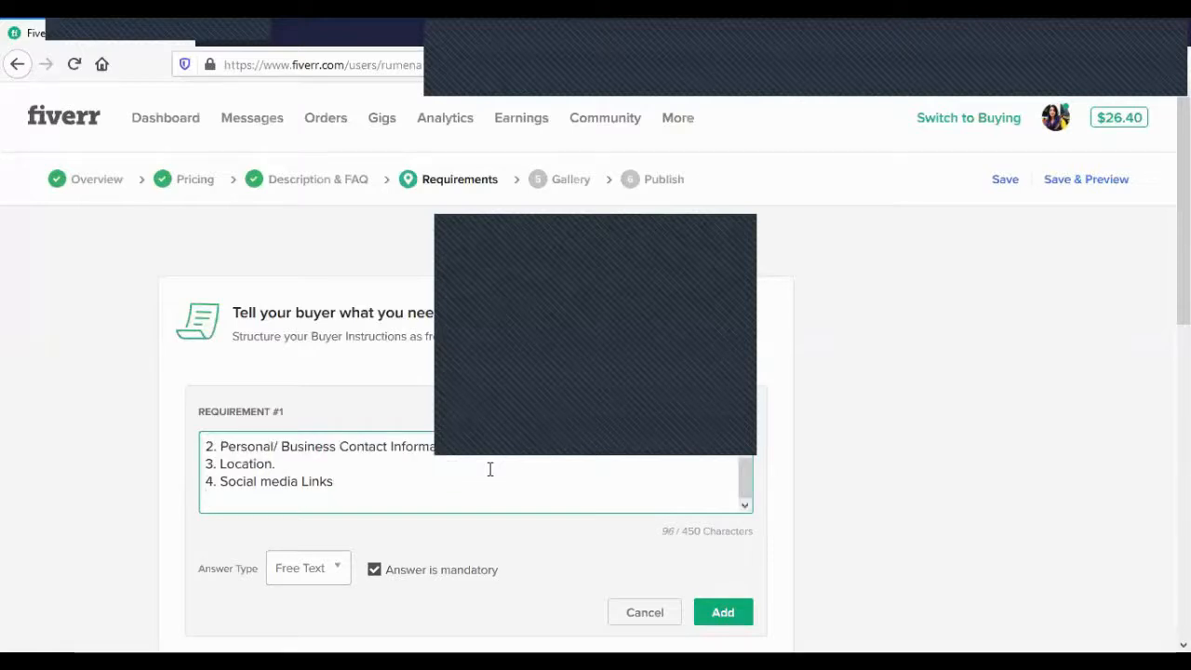
pyautogui.click(745, 448)
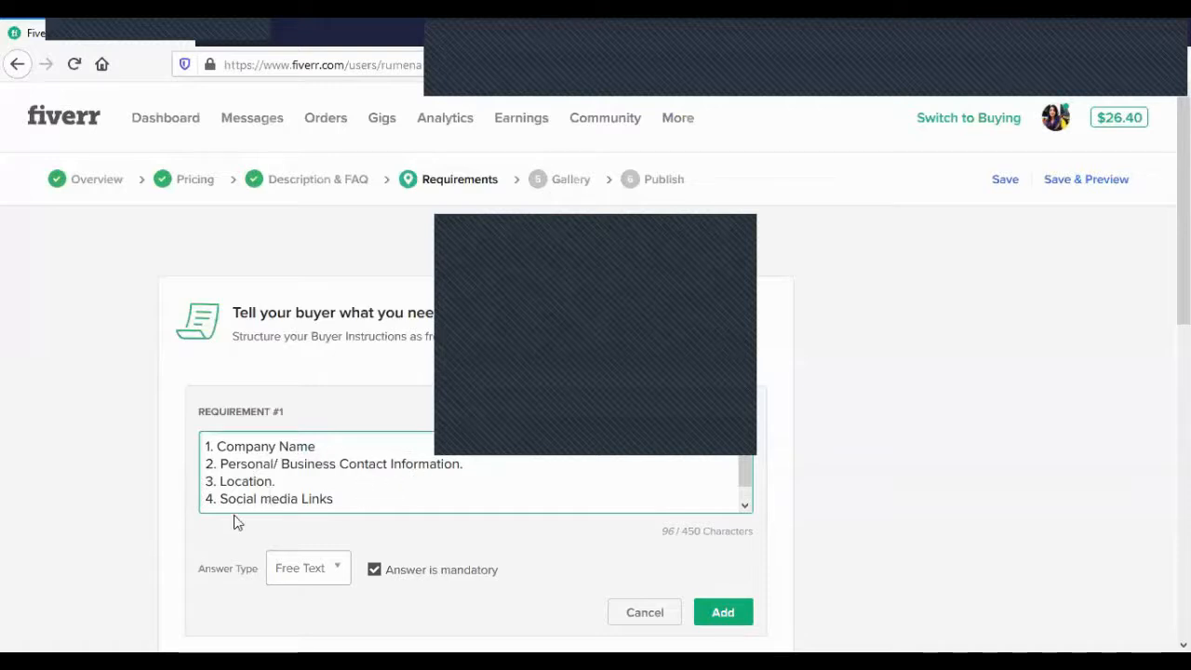
pyautogui.click(745, 505)
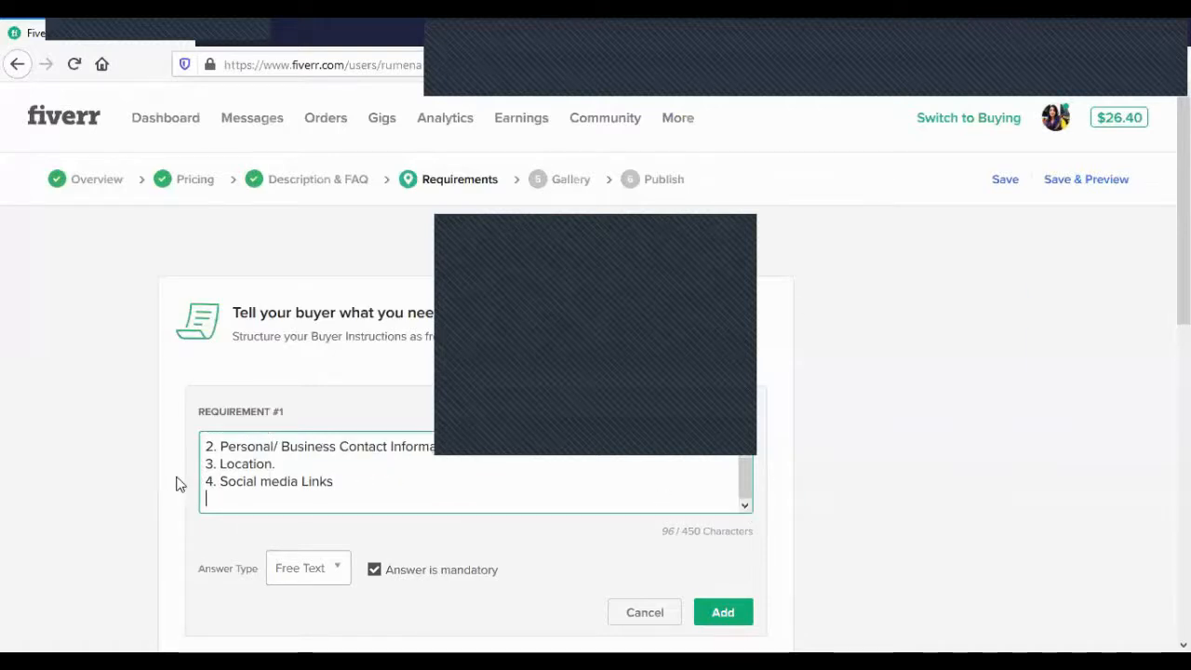
pyautogui.moveTo(333, 481); pyautogui.dragTo(217, 483)
pyautogui.click(370, 491)
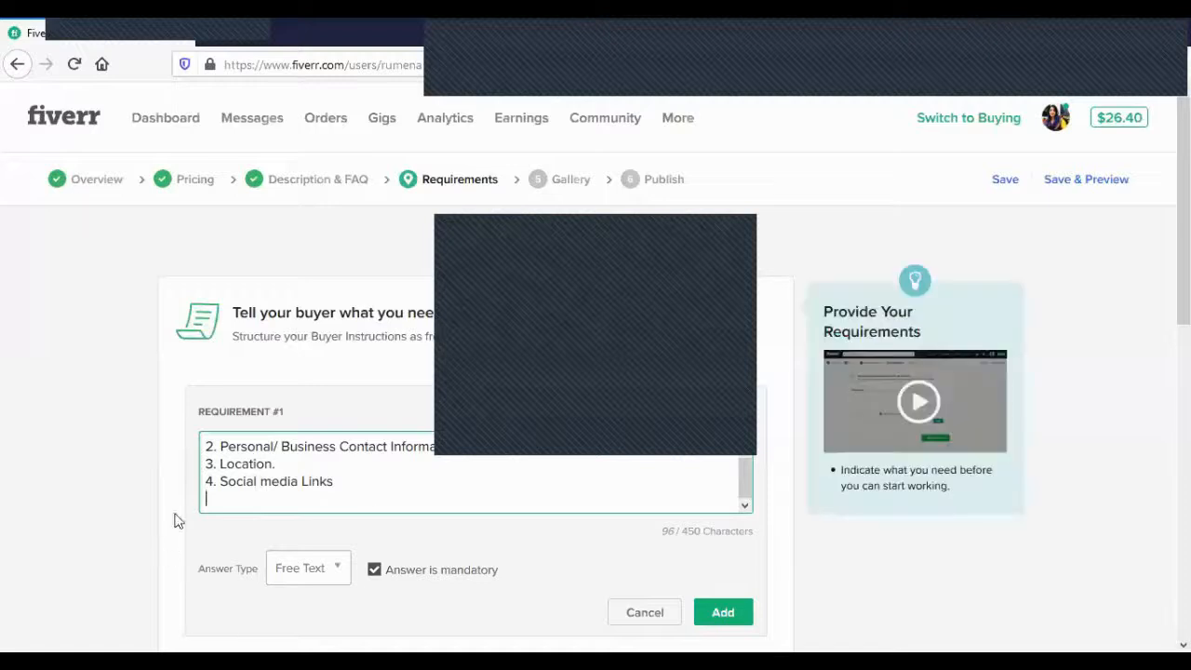
pyautogui.moveTo(333, 481); pyautogui.dragTo(214, 476)
pyautogui.click(351, 493)
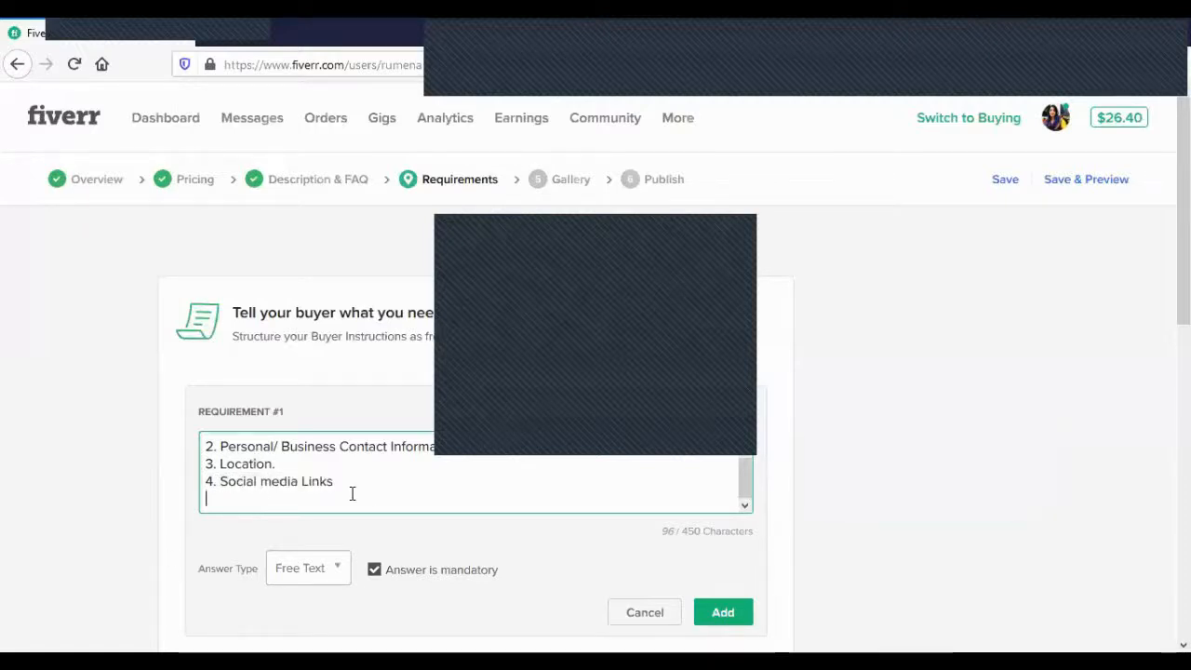
# Add "5. Your Business Email" as the fifth line of Requirement #1.
pyautogui.write('5. Email')
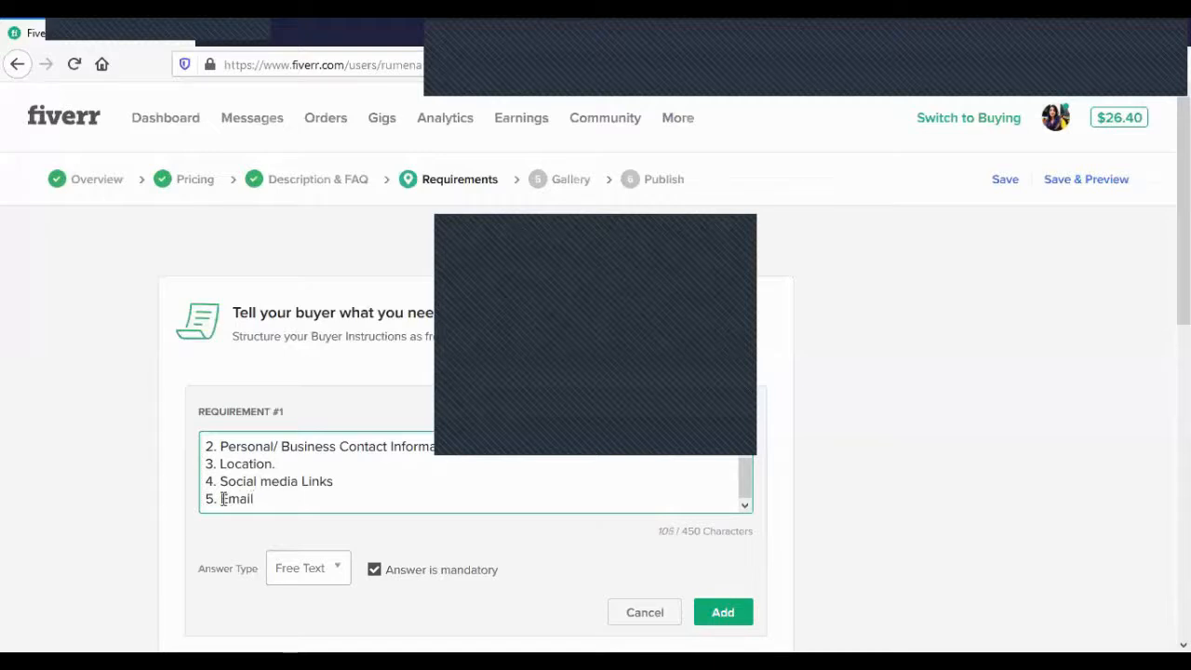
pyautogui.write('Yor')
pyautogui.press('BackSpace')
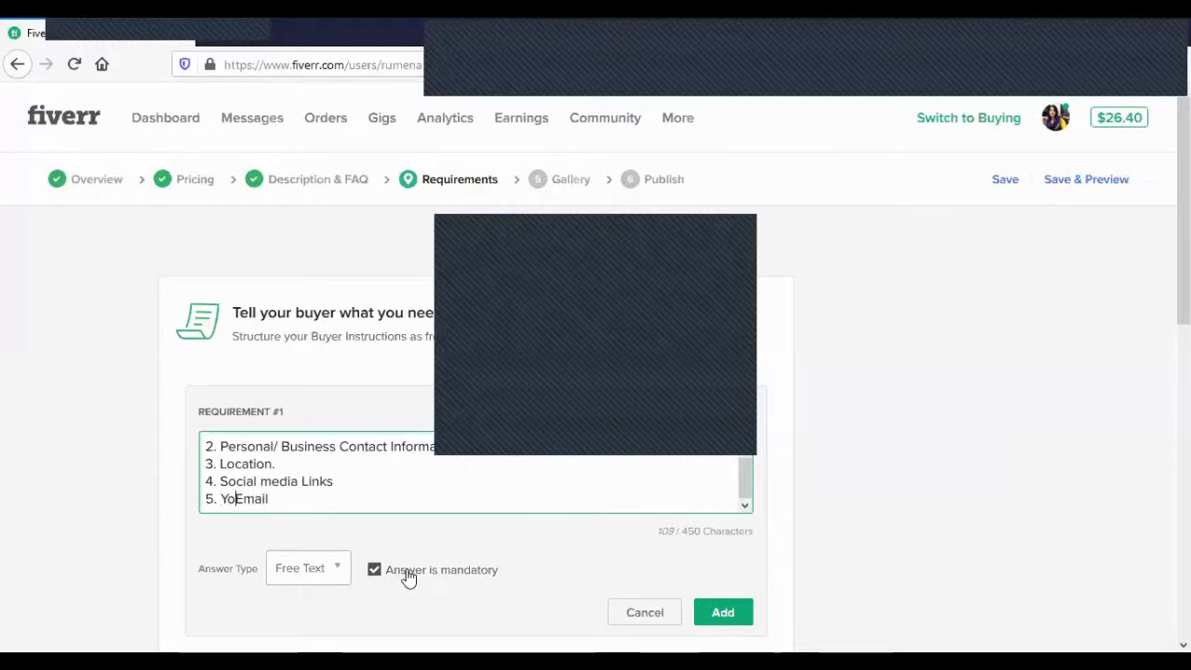
pyautogui.write('ur ')
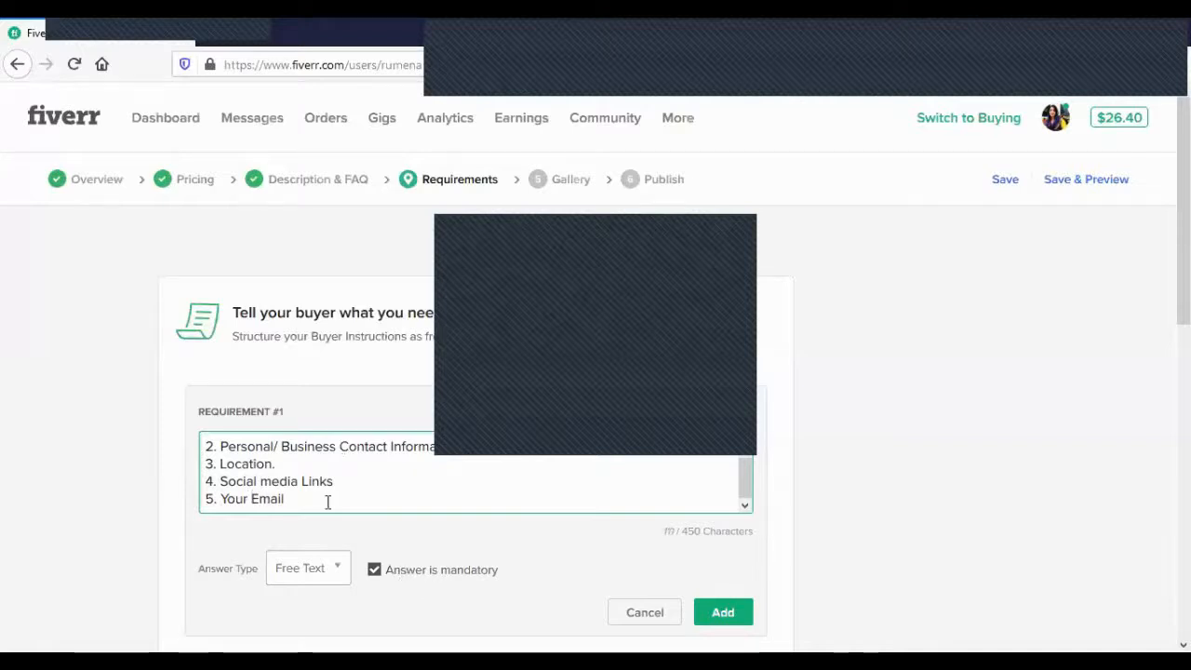
pyautogui.write('Business')
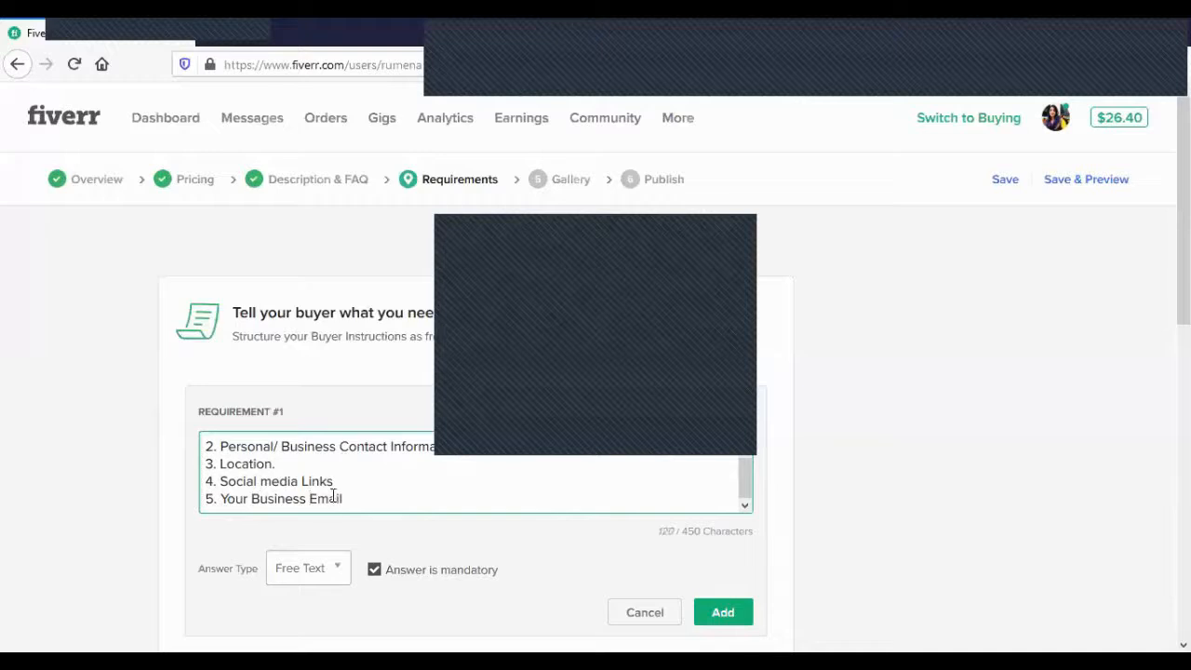
pyautogui.click(372, 498)
# Add "6. Your Website" as the last line of Requirement #1 and review the six-item list.
pyautogui.press('Return')
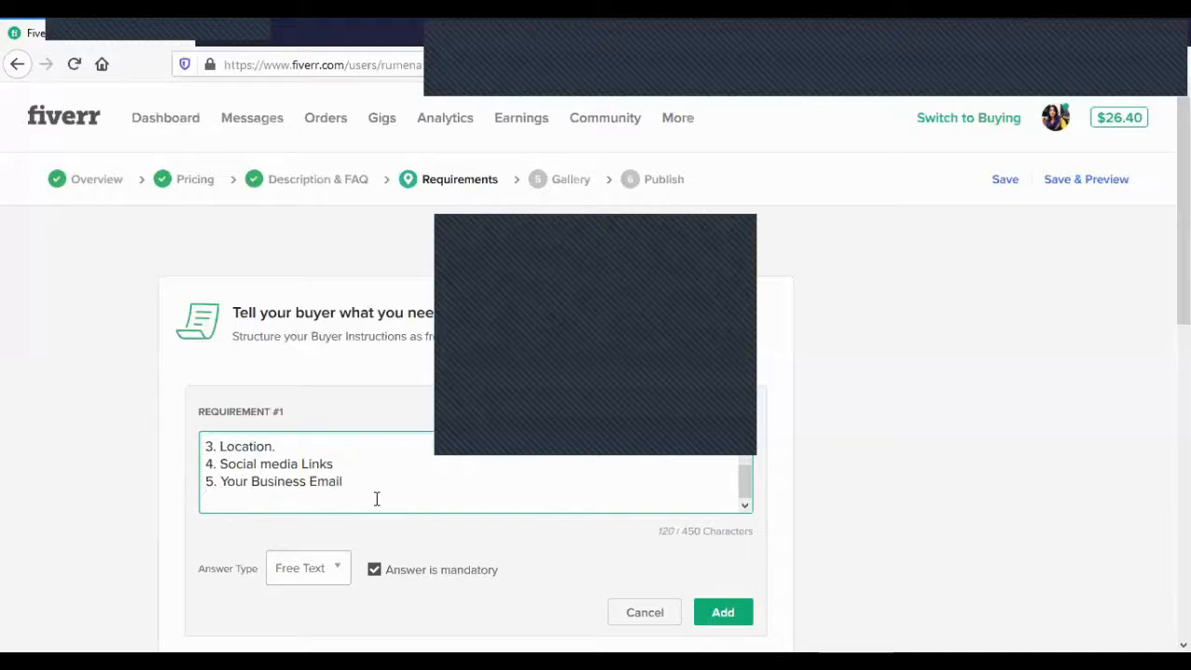
pyautogui.write('6. Your Website')
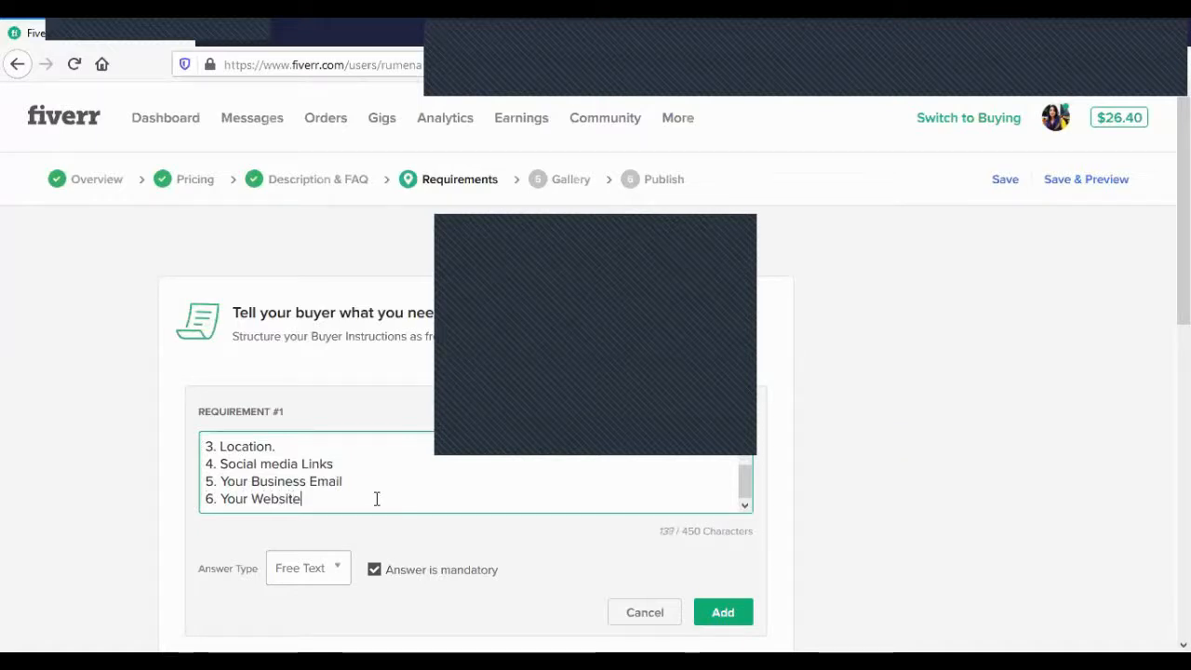
pyautogui.scroll(1, 415, 487)
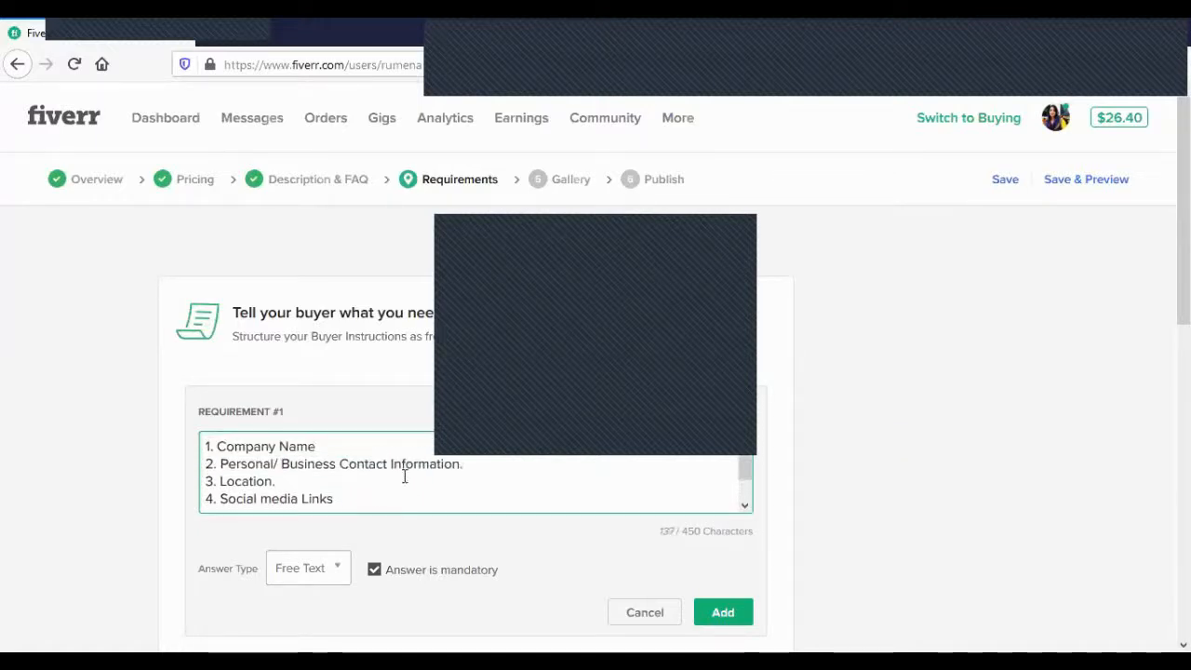
pyautogui.scroll(-1, 389, 453)
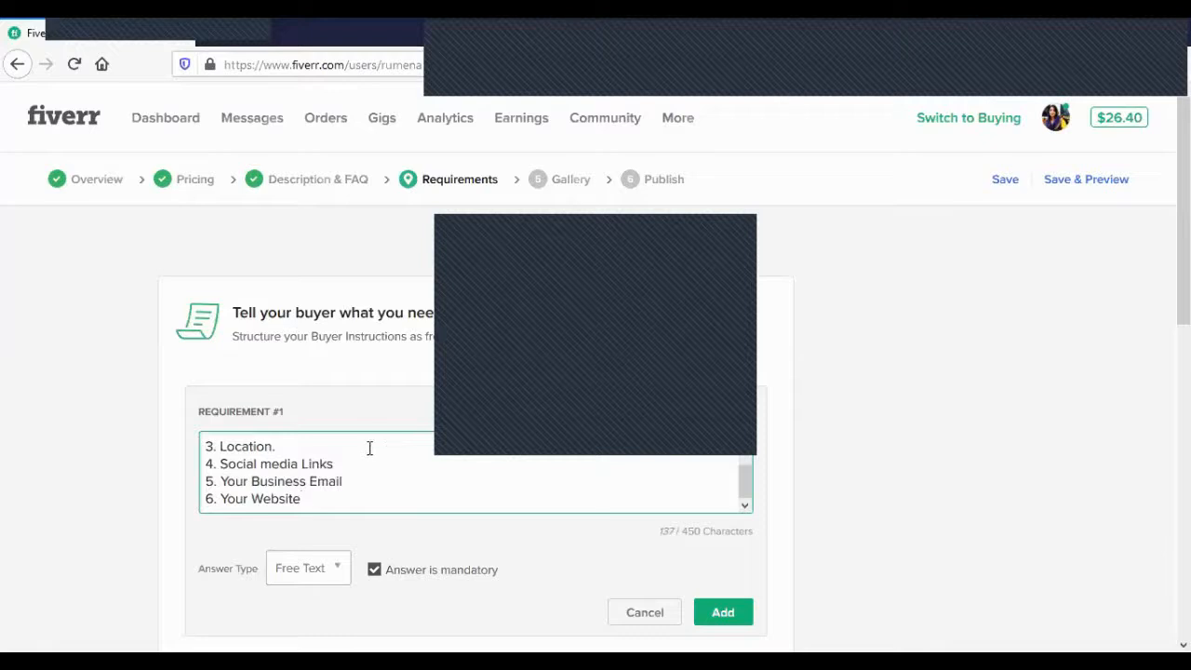
pyautogui.scroll(1, 368, 449)
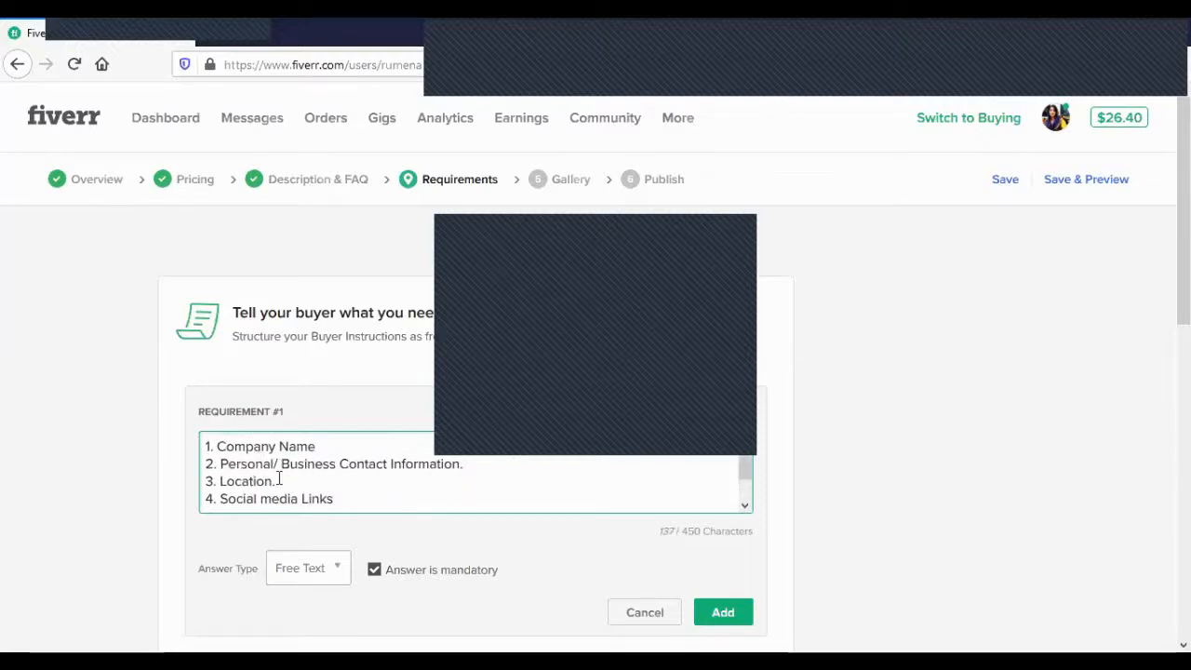
pyautogui.scroll(-1, 270, 479)
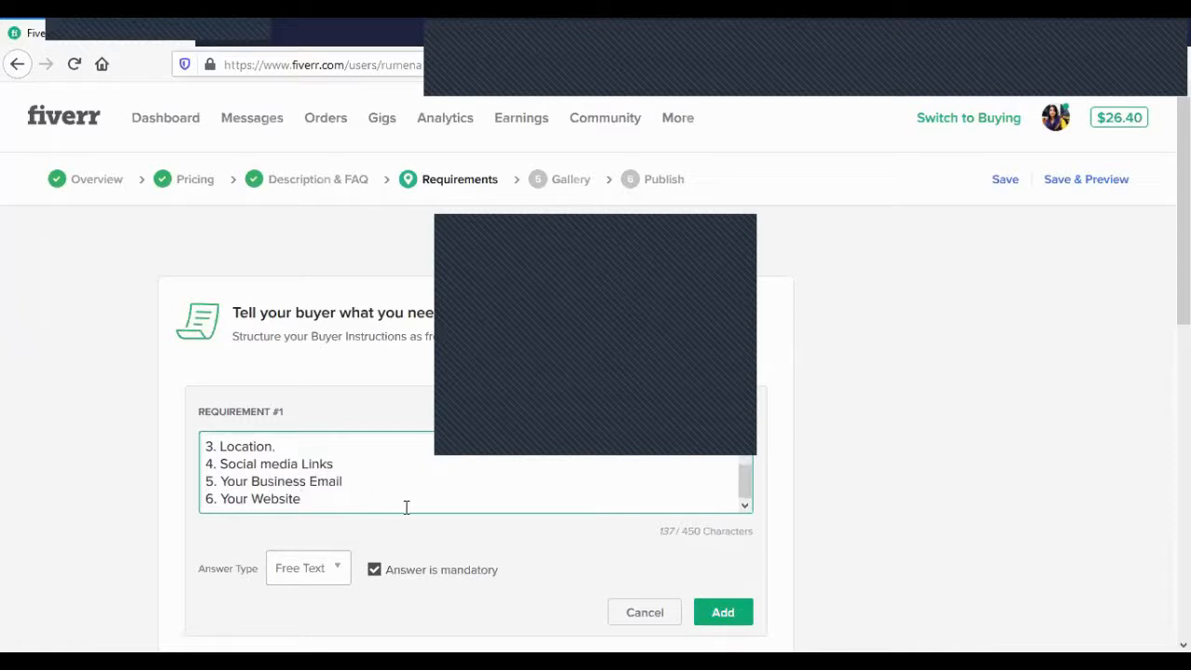
# Add Requirement #1 as a mandatory Attached File answer and save the requirements to continue to the gig gallery stage.
pyautogui.scroll(-1, 391, 505)
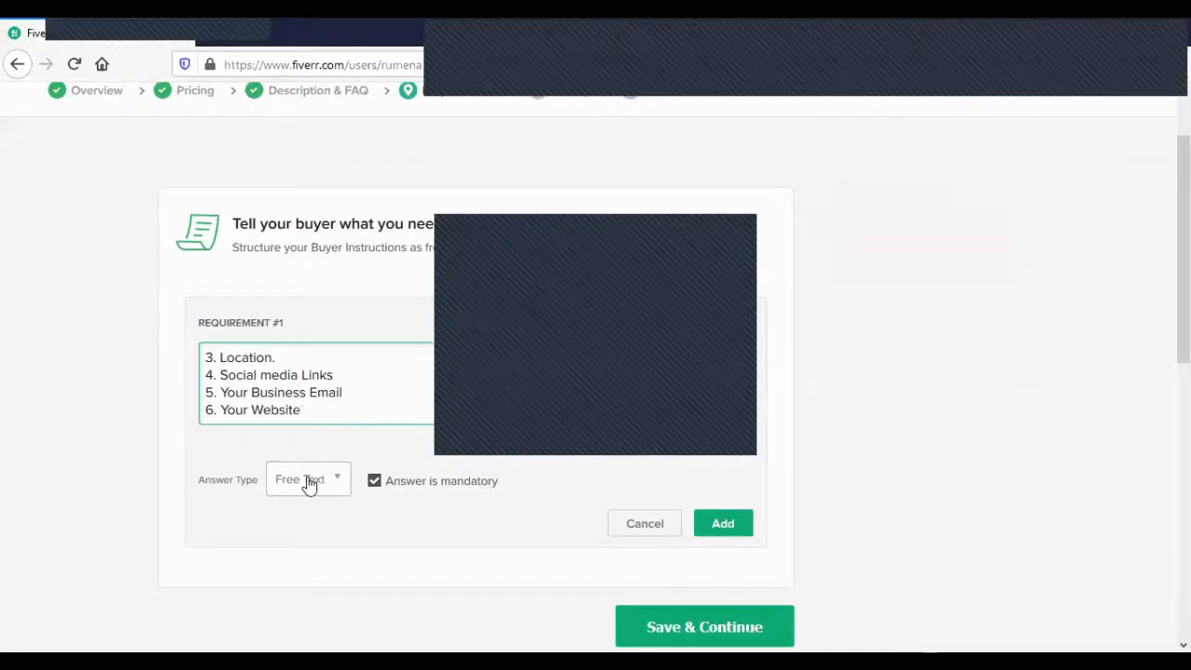
pyautogui.click(341, 490)
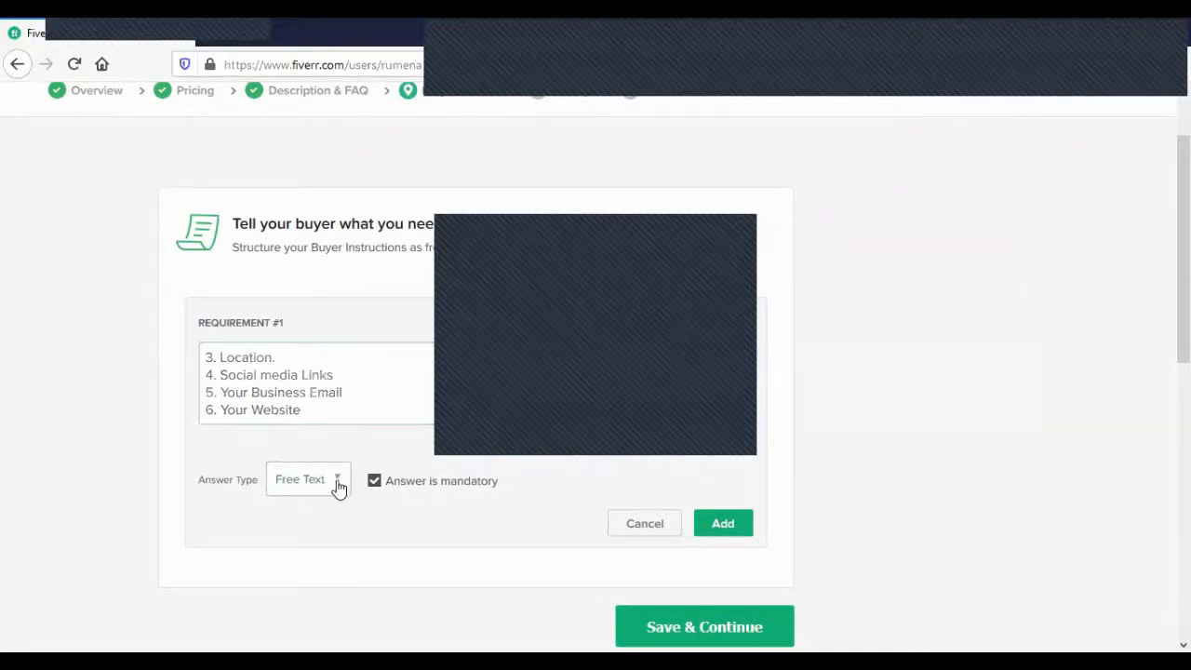
pyautogui.click(301, 575)
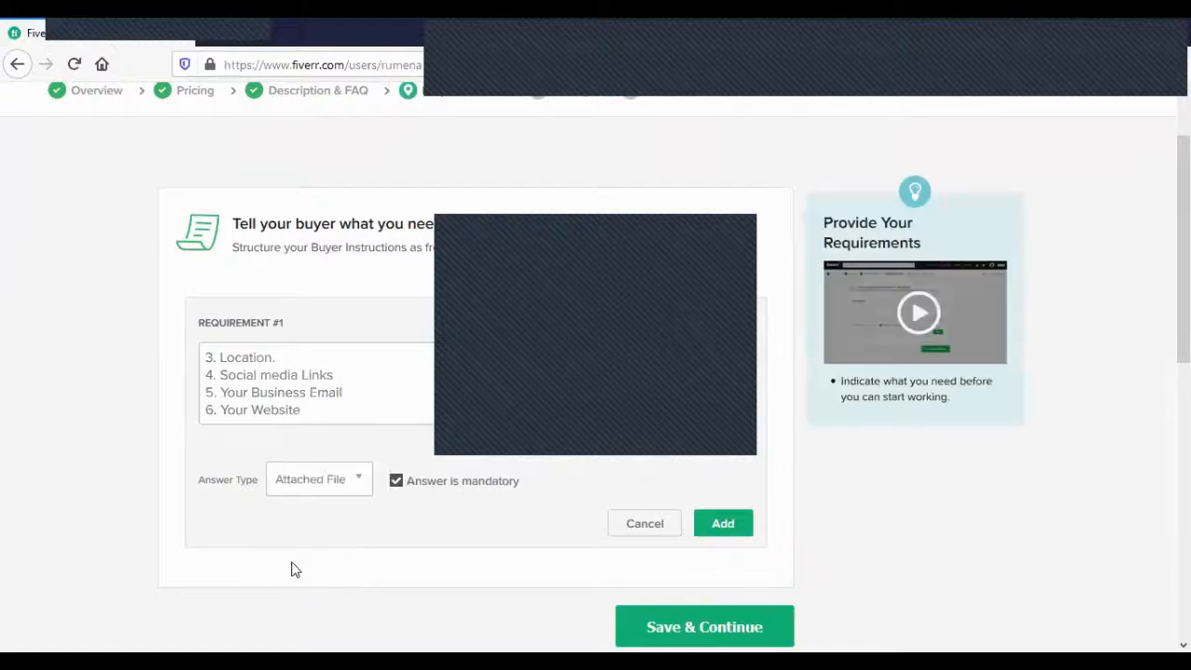
pyautogui.click(714, 527)
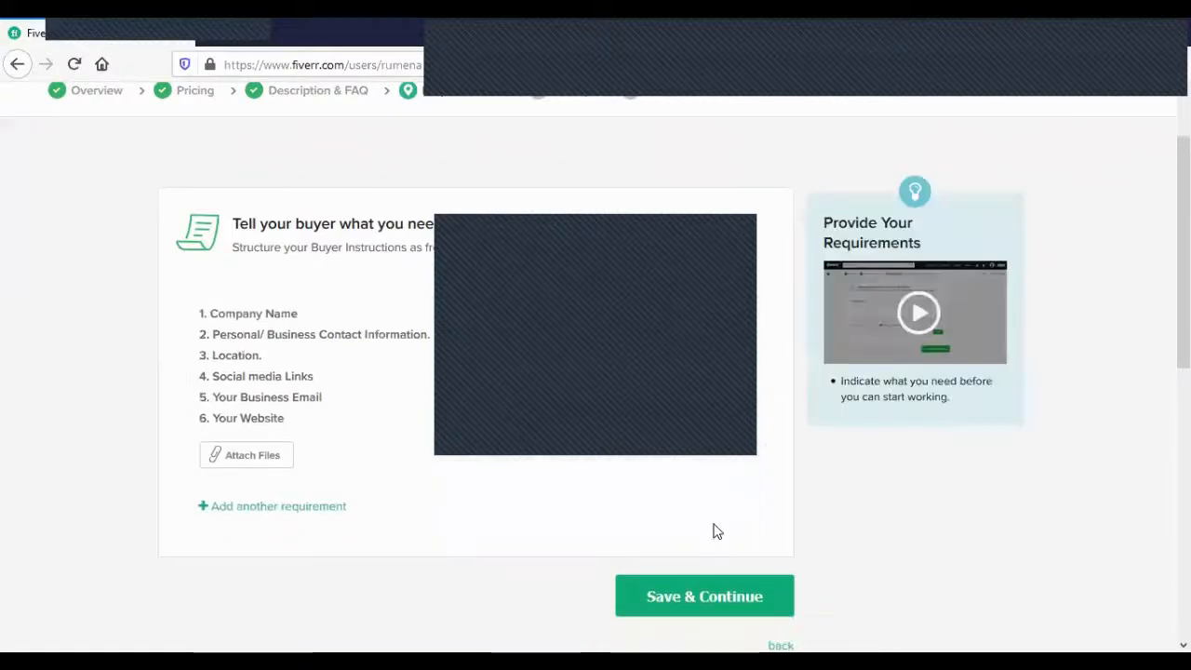
pyautogui.scroll(-1, 717, 531)
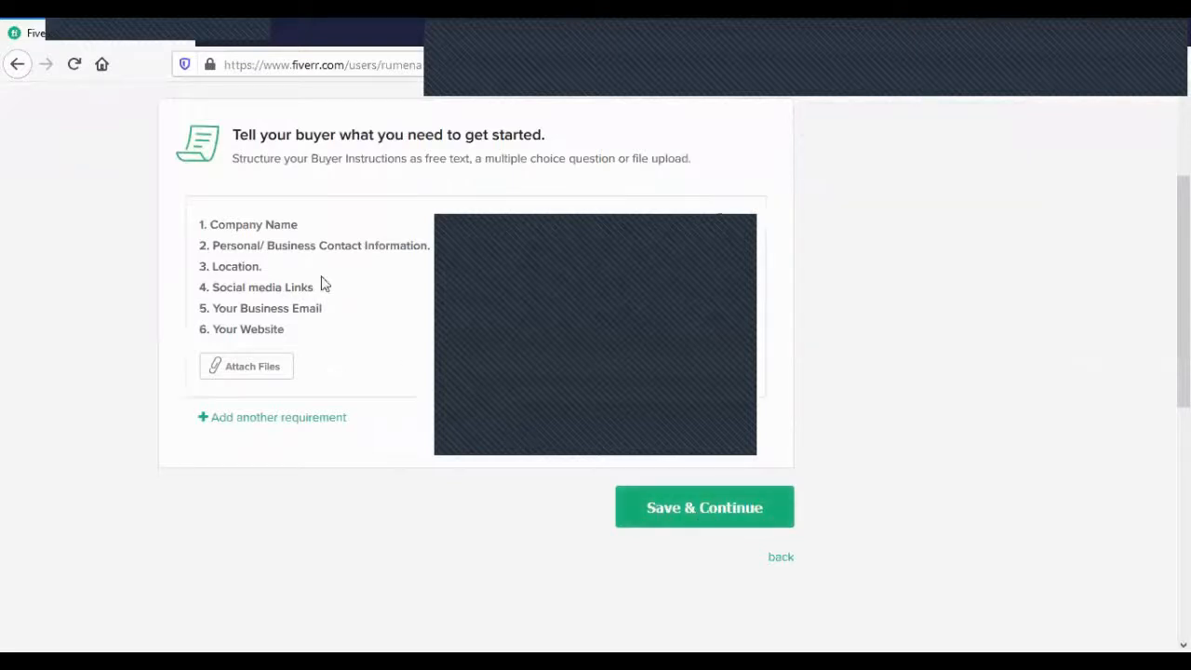
pyautogui.click(662, 512)
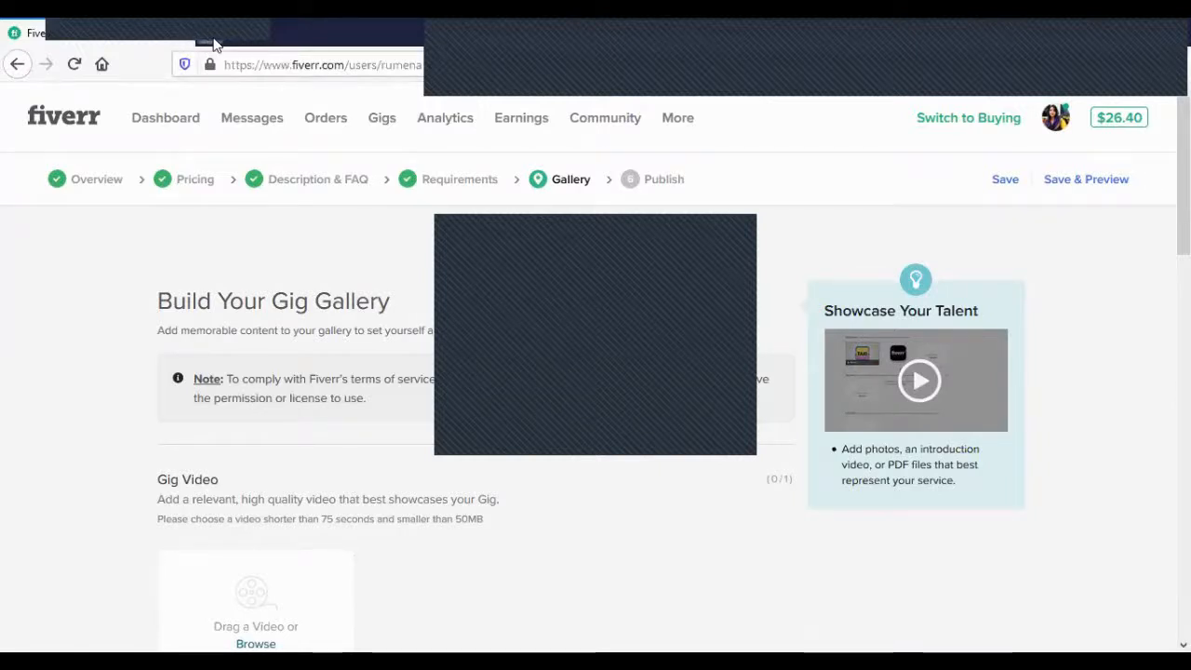
# Search the web for canva in the other browser tab and open the first Canva result.
pyautogui.click(212, 41)
pyautogui.click(210, 61)
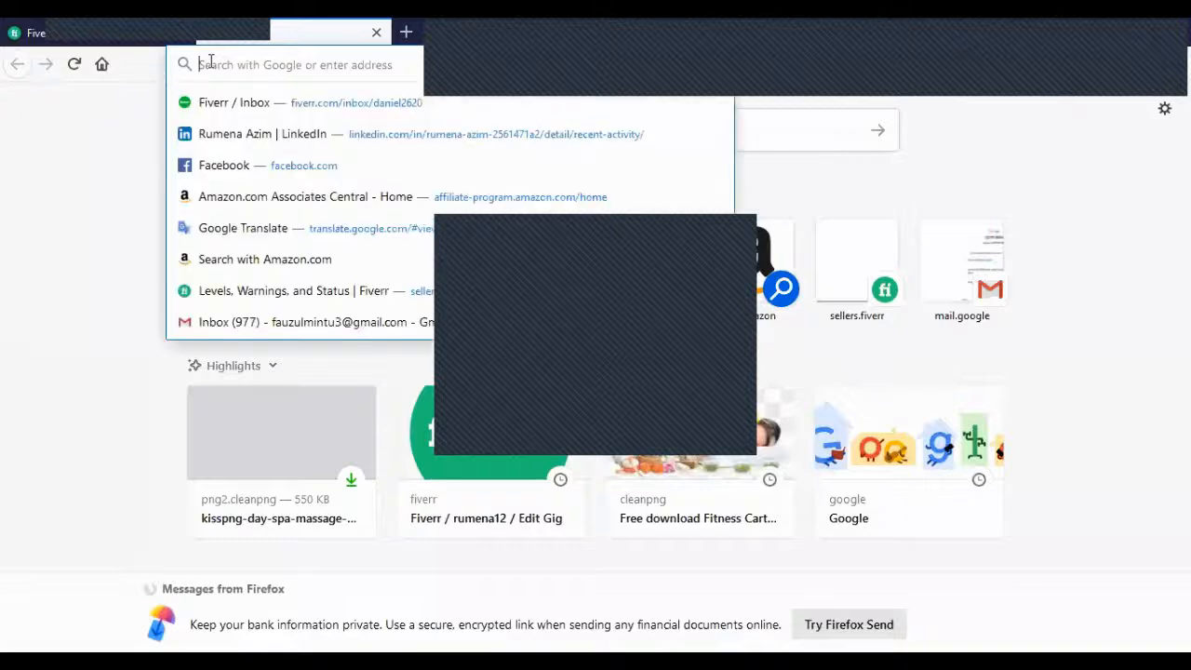
pyautogui.write('canva')
pyautogui.press('Return')
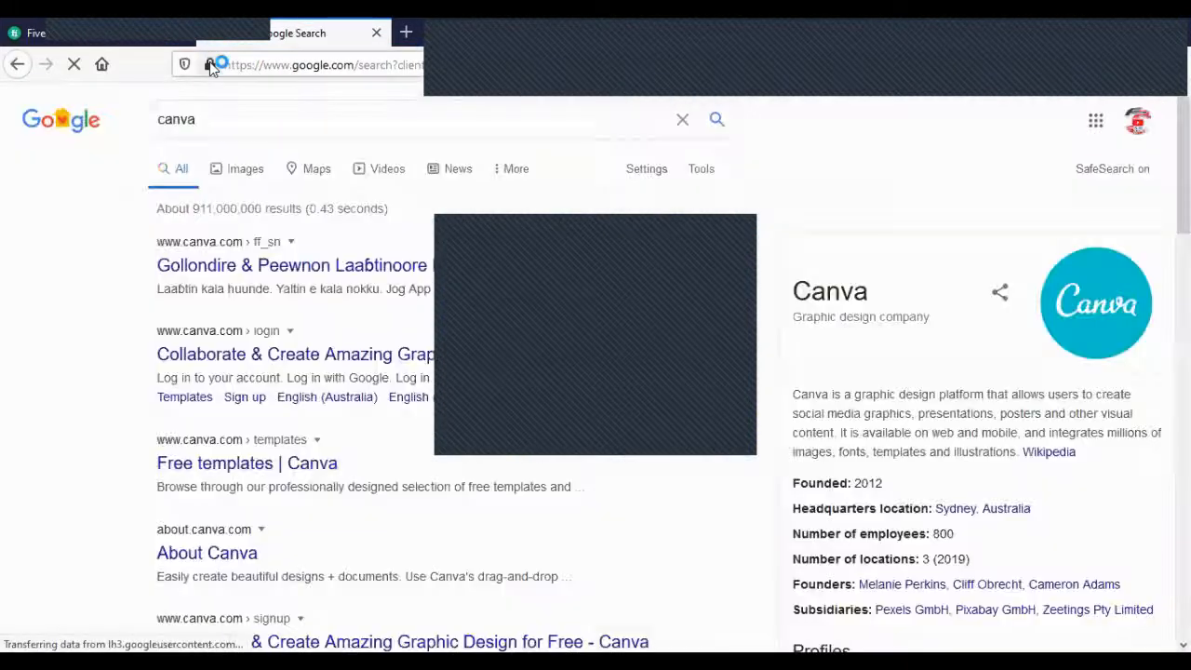
pyautogui.click(343, 273)
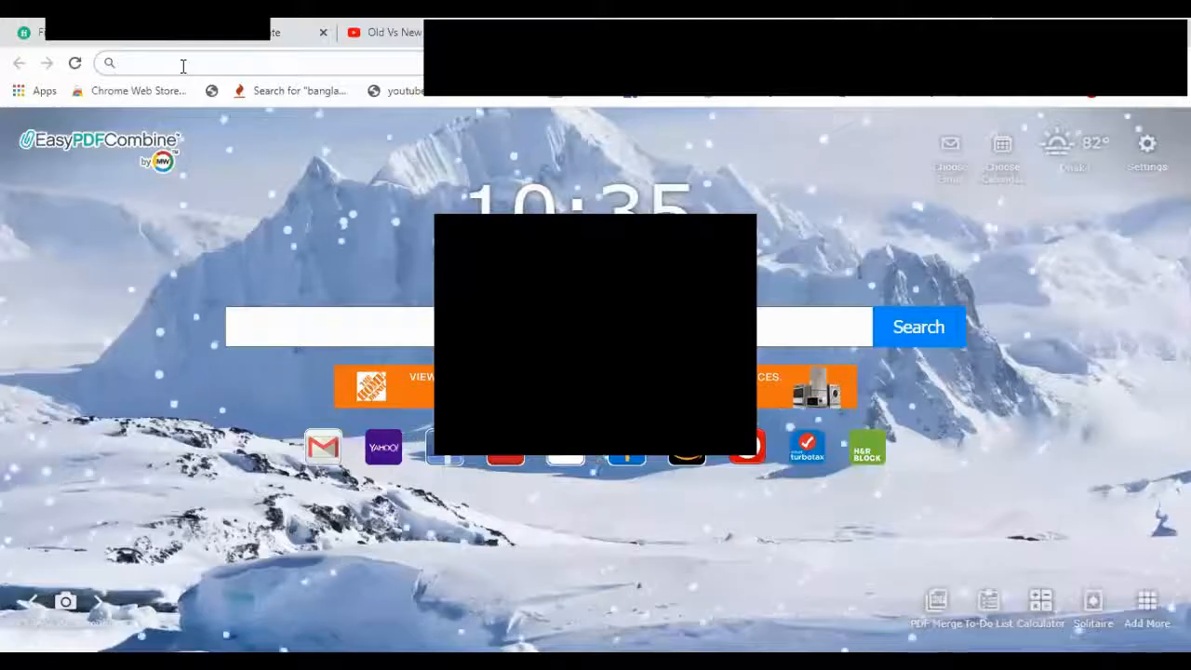
# Switch to Chrome and open the Canva home page.
pyautogui.write('canva')
pyautogui.press('Return')
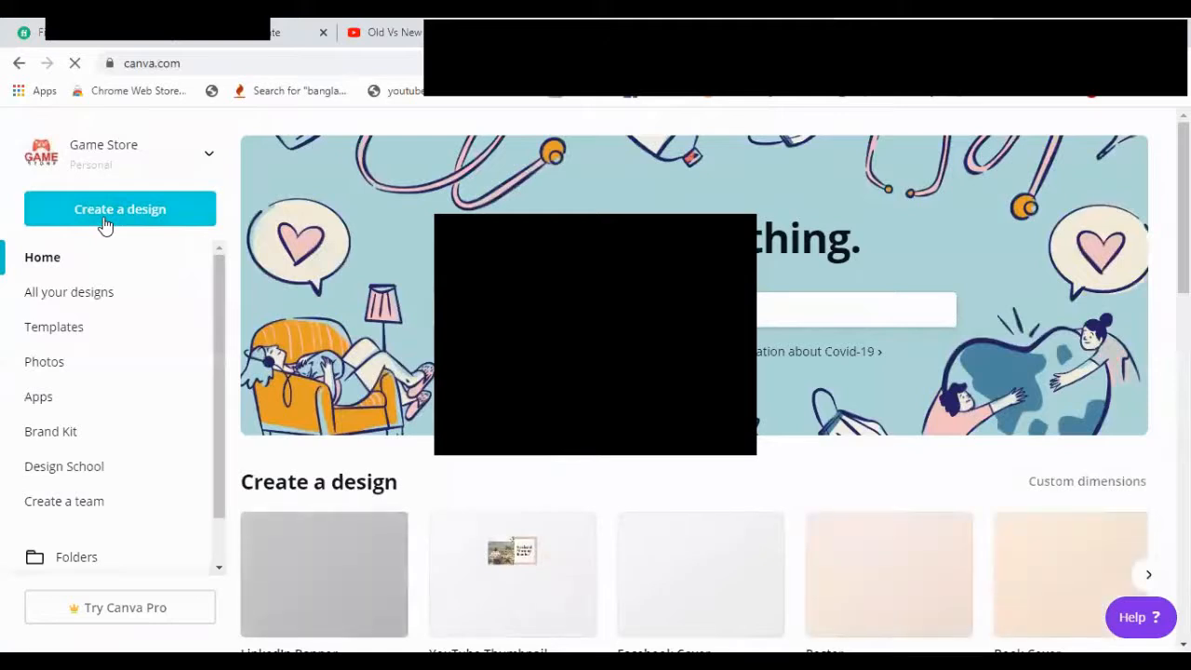
# Create a new blank design with custom dimensions of 550 × 370 px.
pyautogui.click(104, 226)
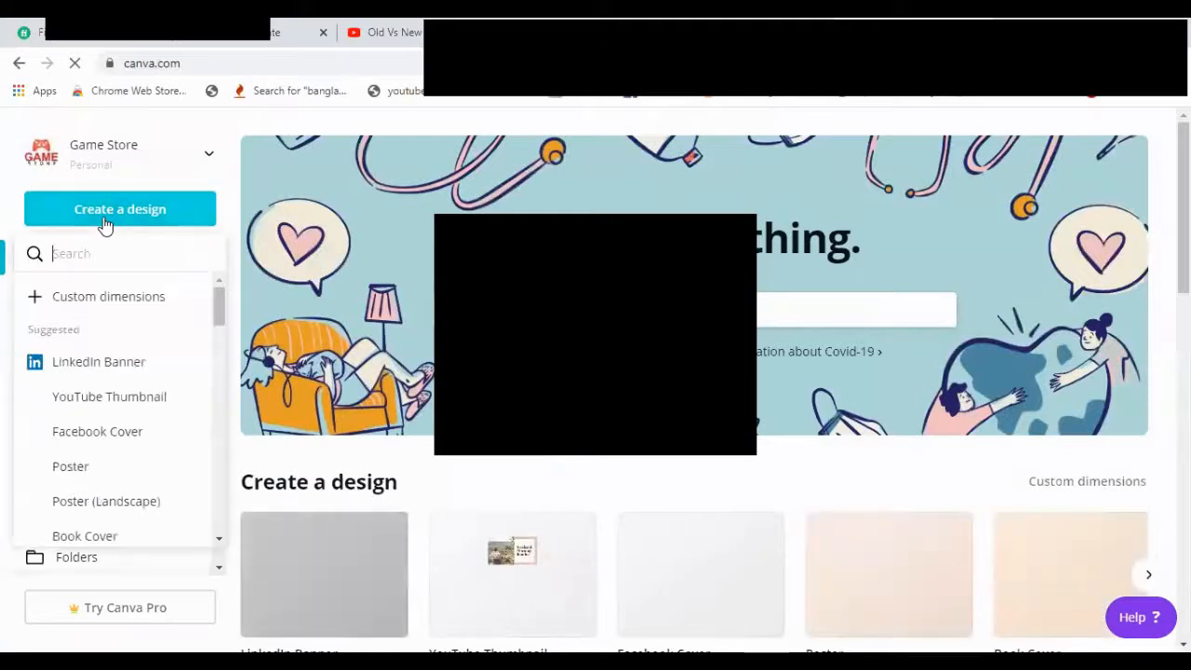
pyautogui.click(108, 297)
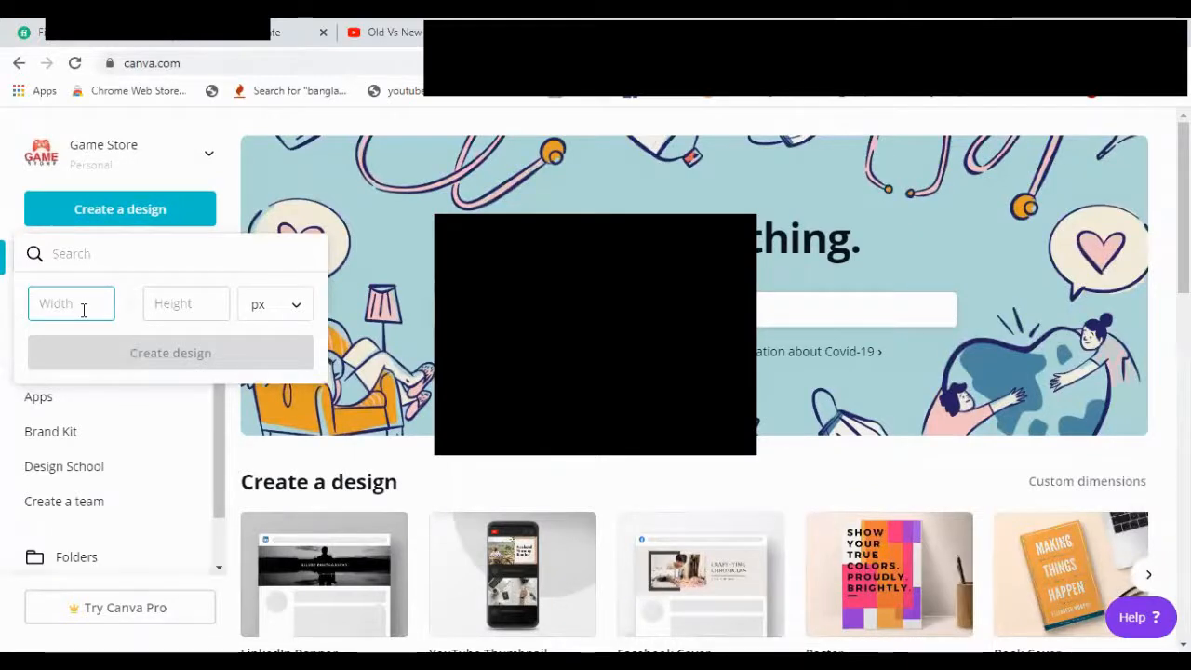
pyautogui.write('550')
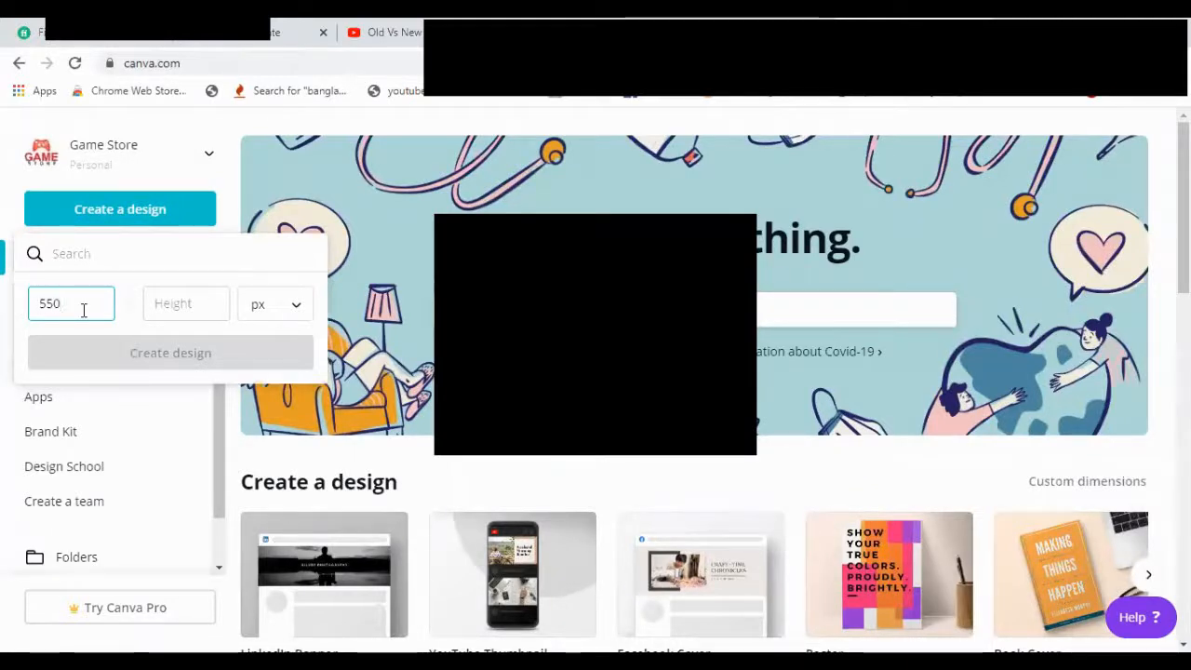
pyautogui.click(174, 313)
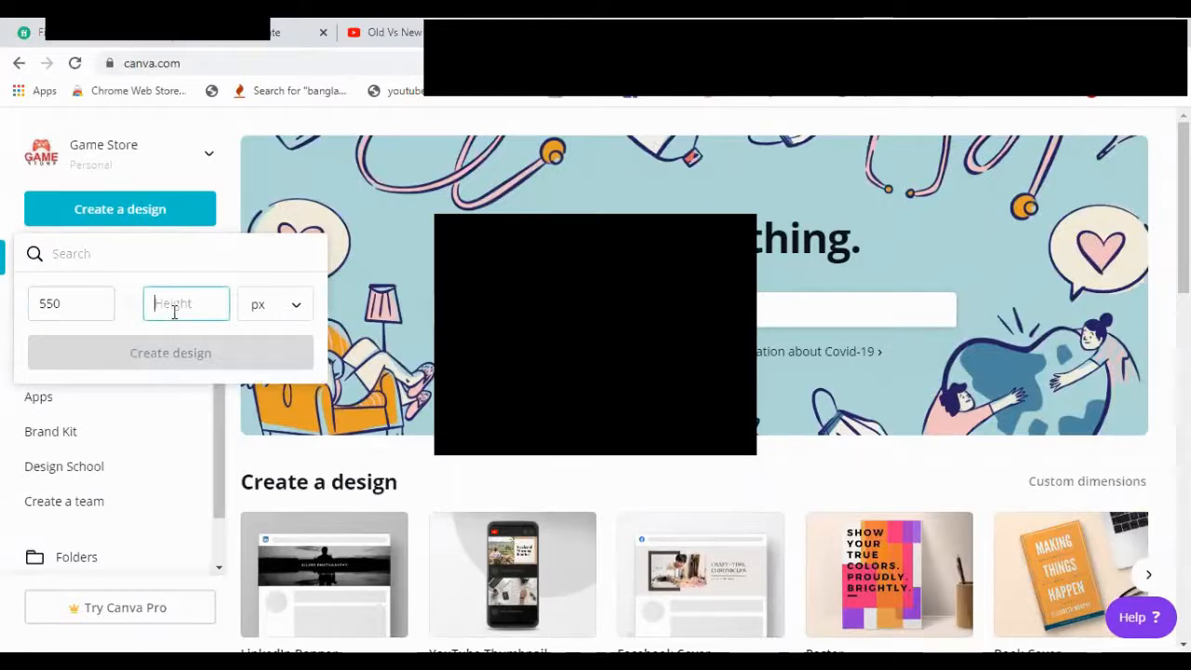
pyautogui.write('7')
pyautogui.press('BackSpace')
pyautogui.write('370')
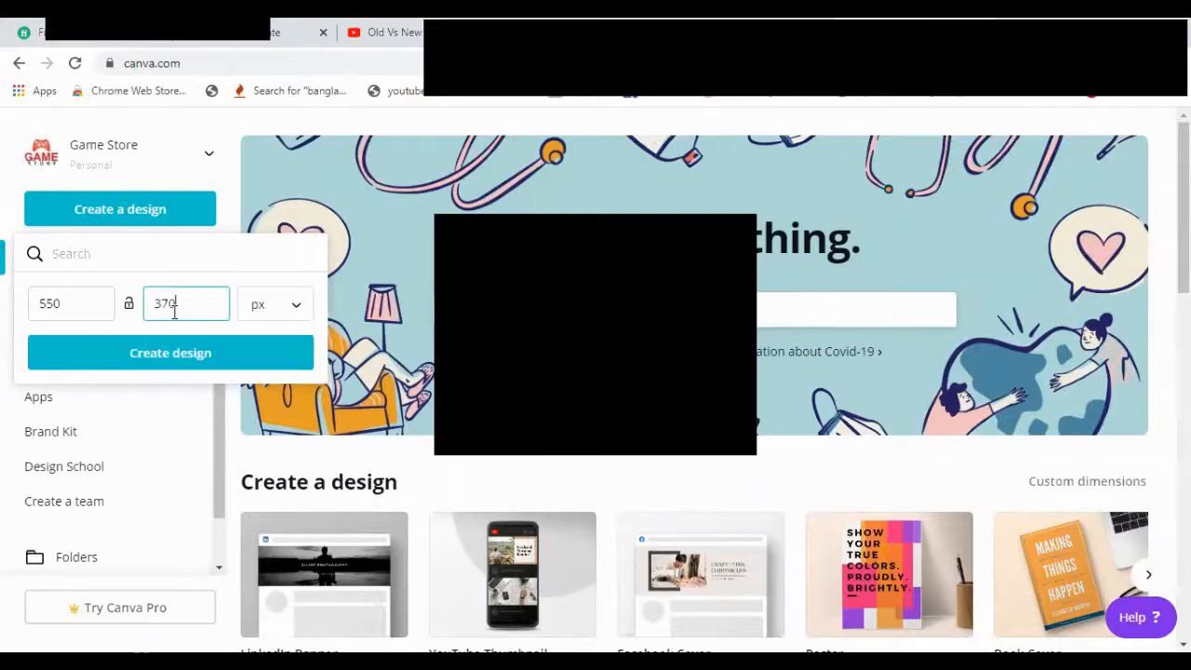
pyautogui.click(205, 360)
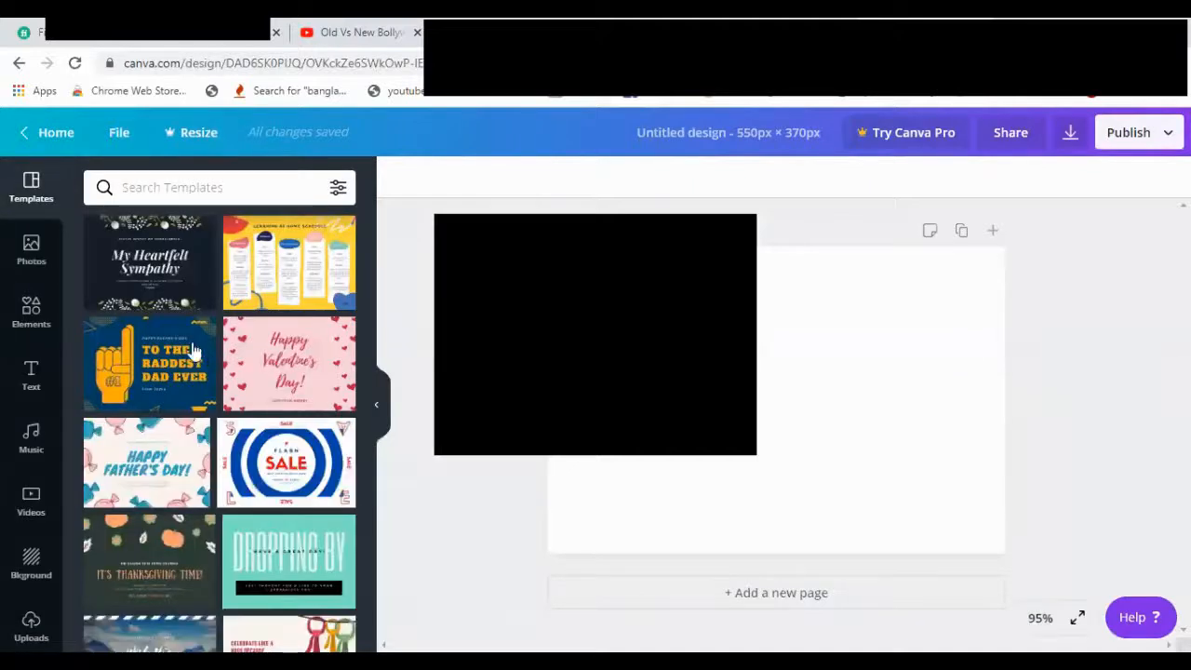
# Fill the blank page background with the dark blue default colour.
pyautogui.click(634, 382)
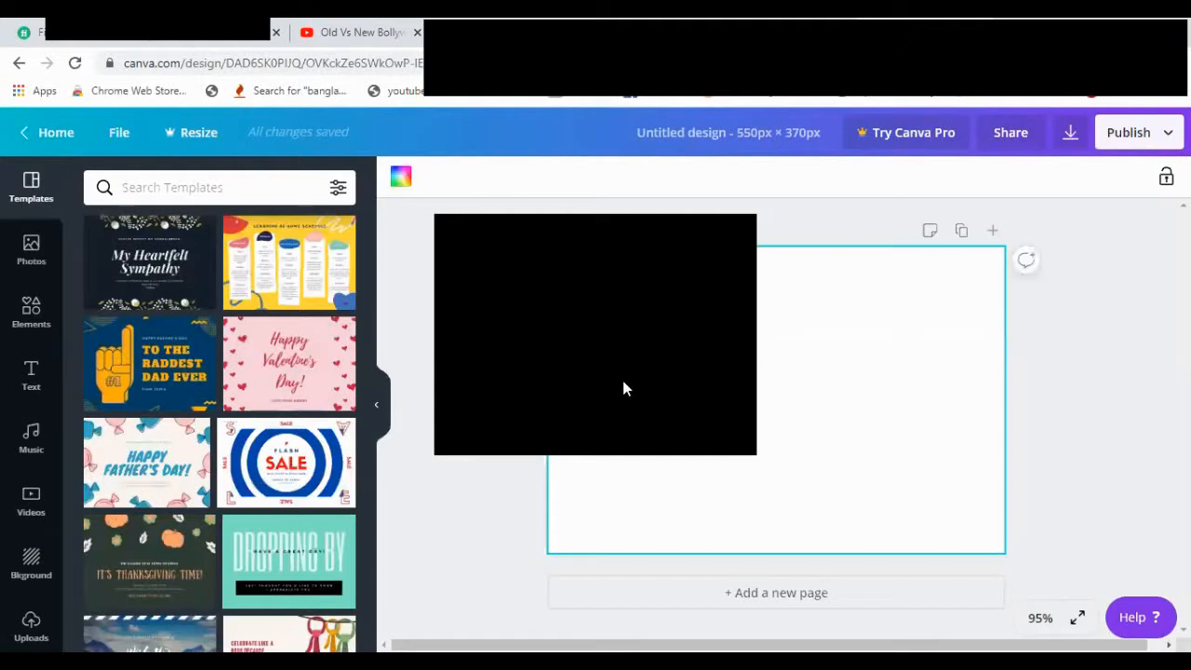
pyautogui.click(397, 180)
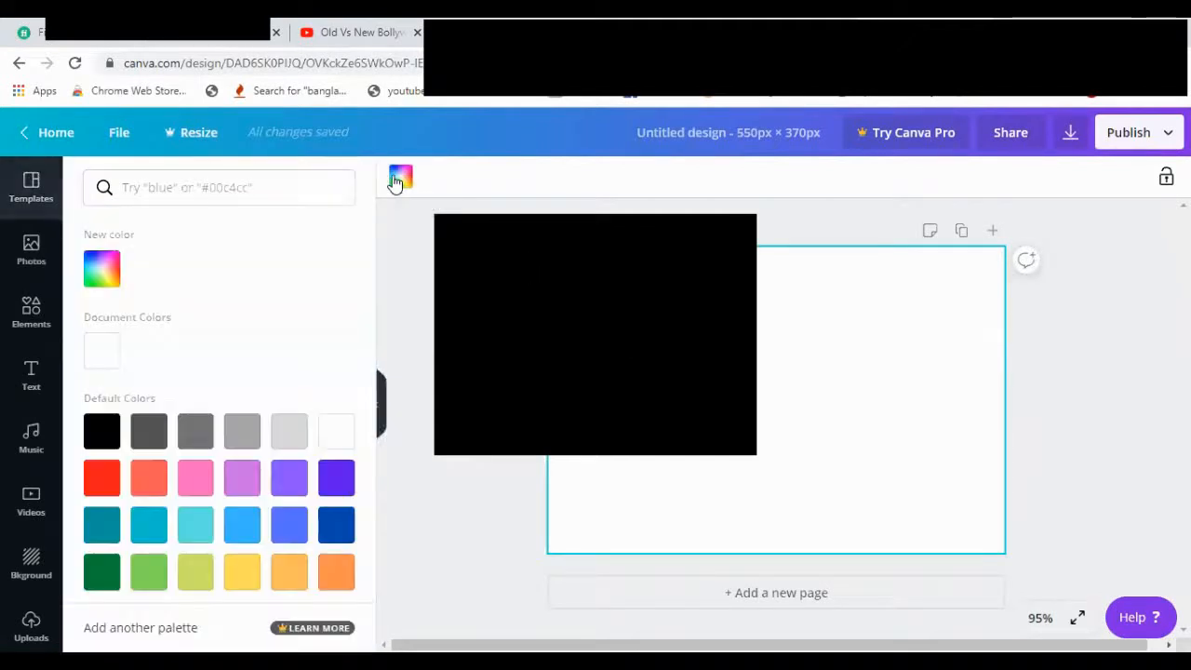
pyautogui.click(336, 524)
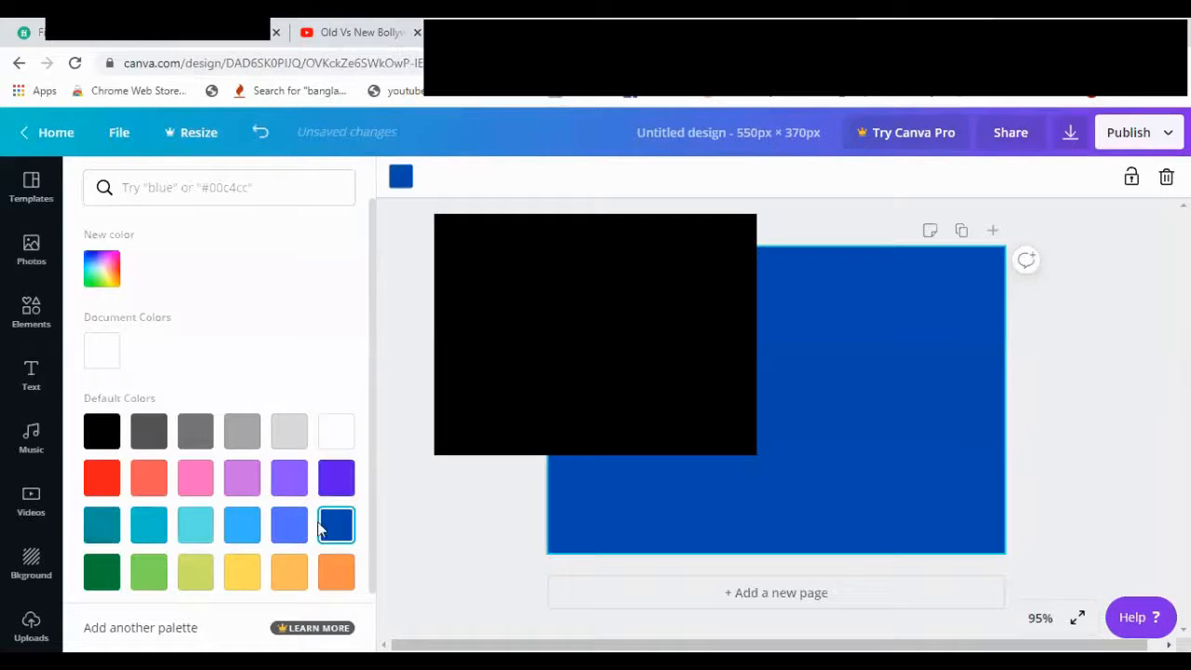
pyautogui.click(303, 531)
pyautogui.click(334, 526)
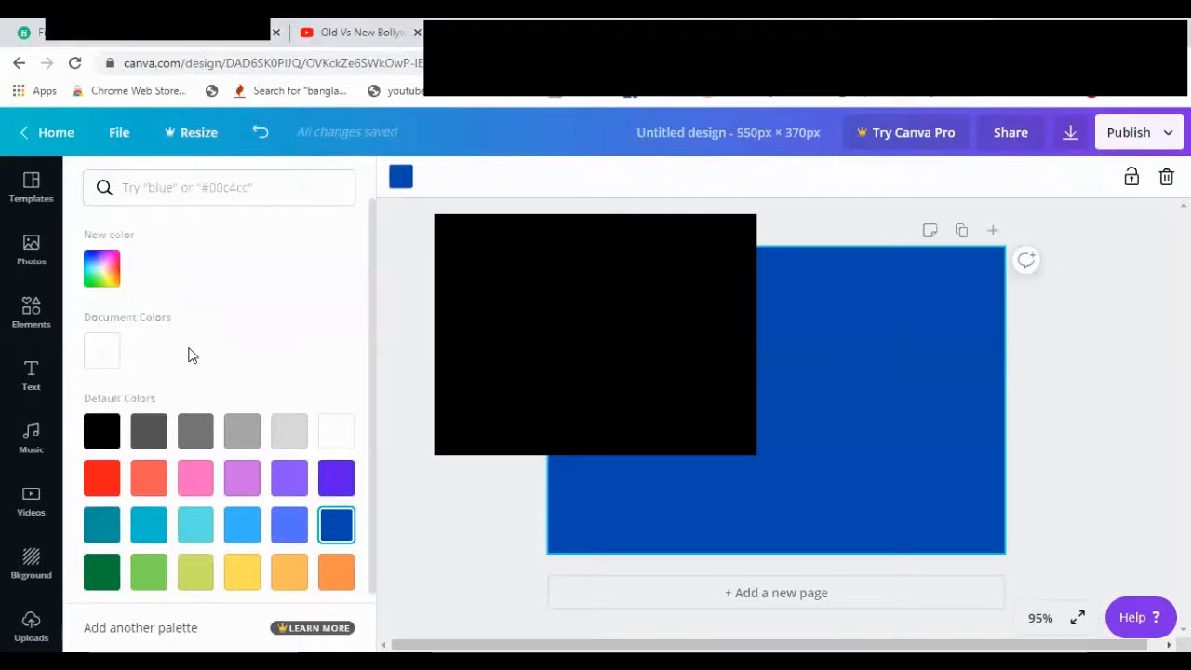
# Add a heading text to the page that reads "LinkedIn".
pyautogui.click(33, 382)
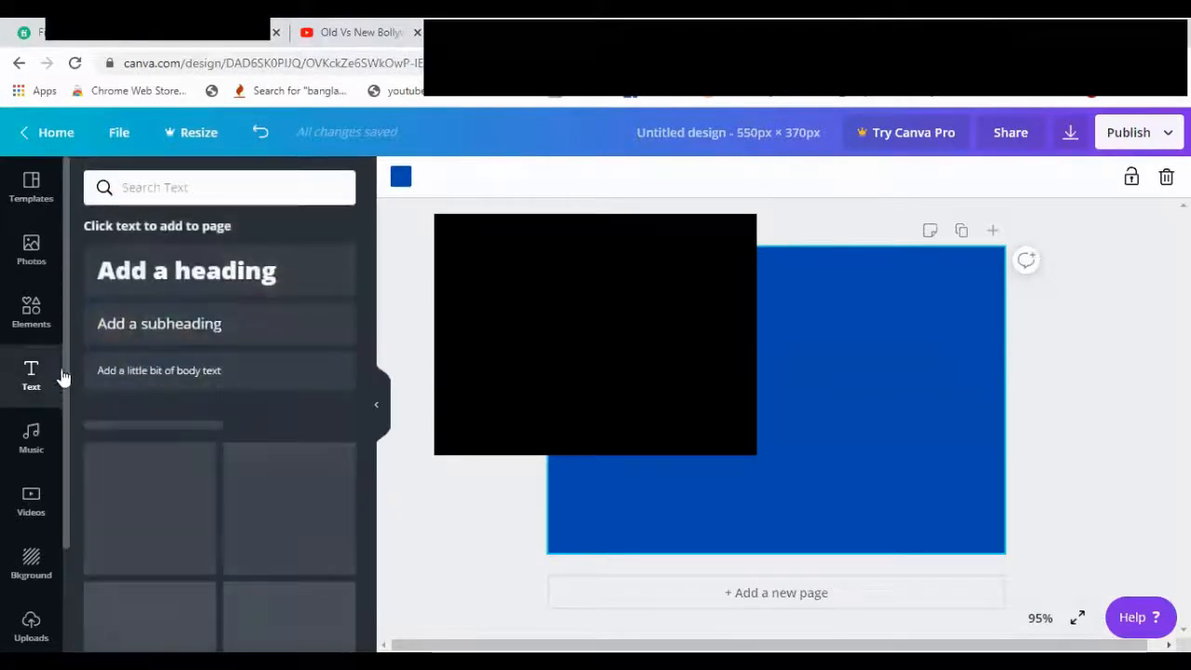
pyautogui.click(136, 280)
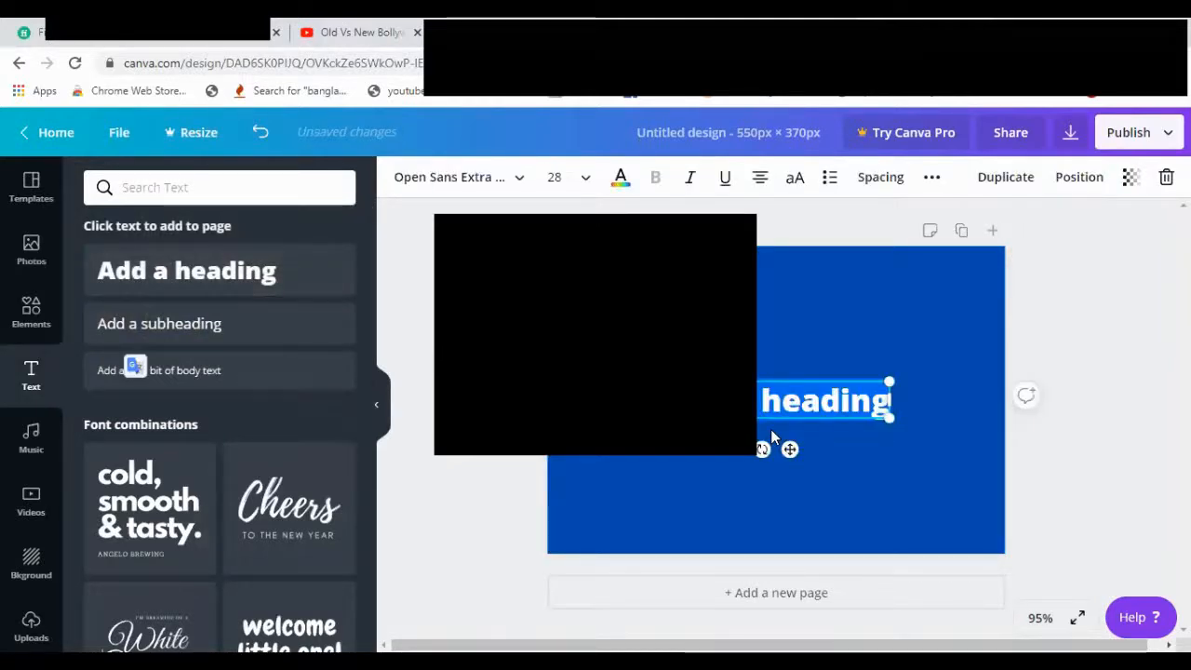
pyautogui.write('L')
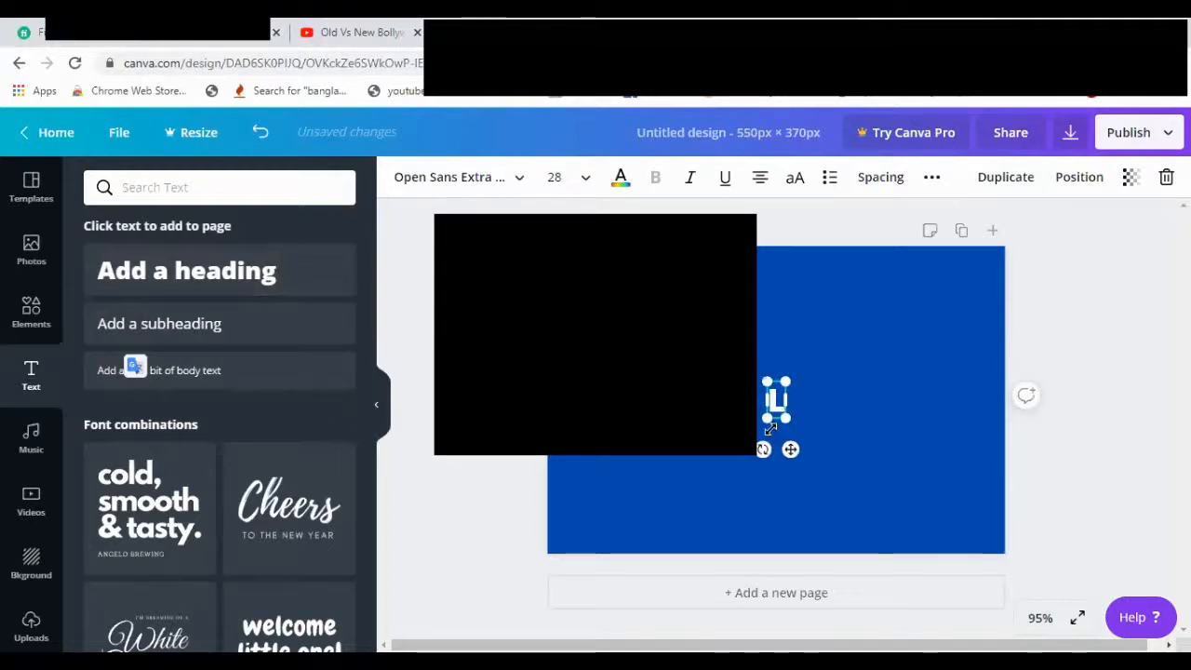
pyautogui.write('inkdl')
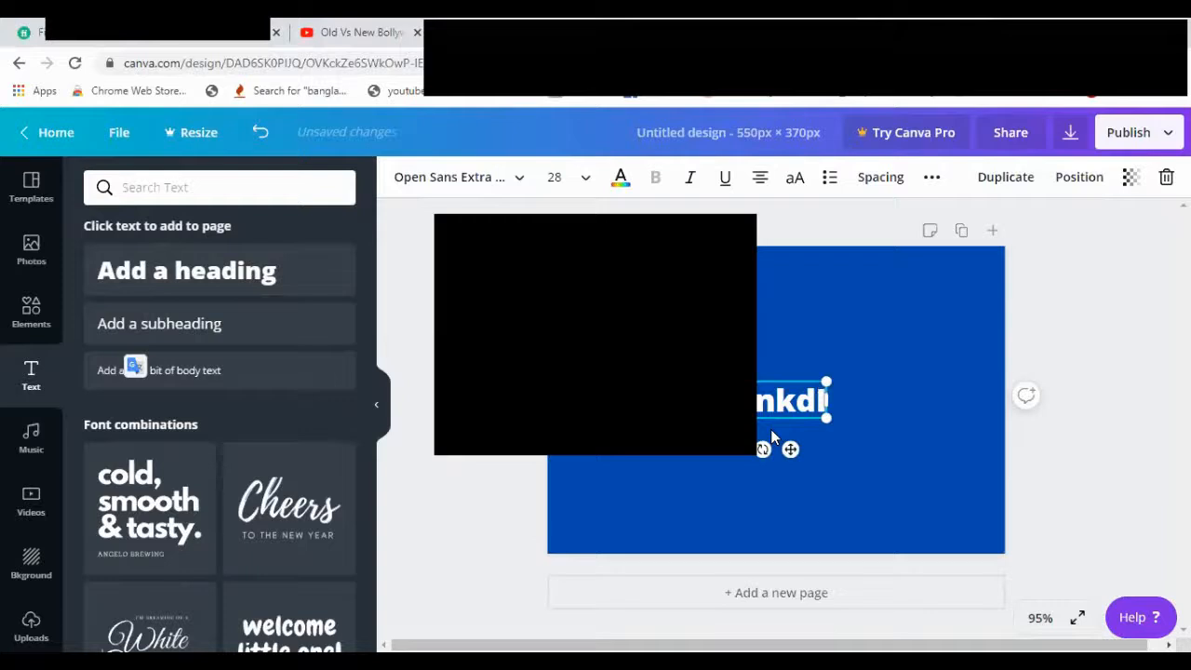
pyautogui.press('BackSpace')
pyautogui.press('BackSpace')
pyautogui.write('e')
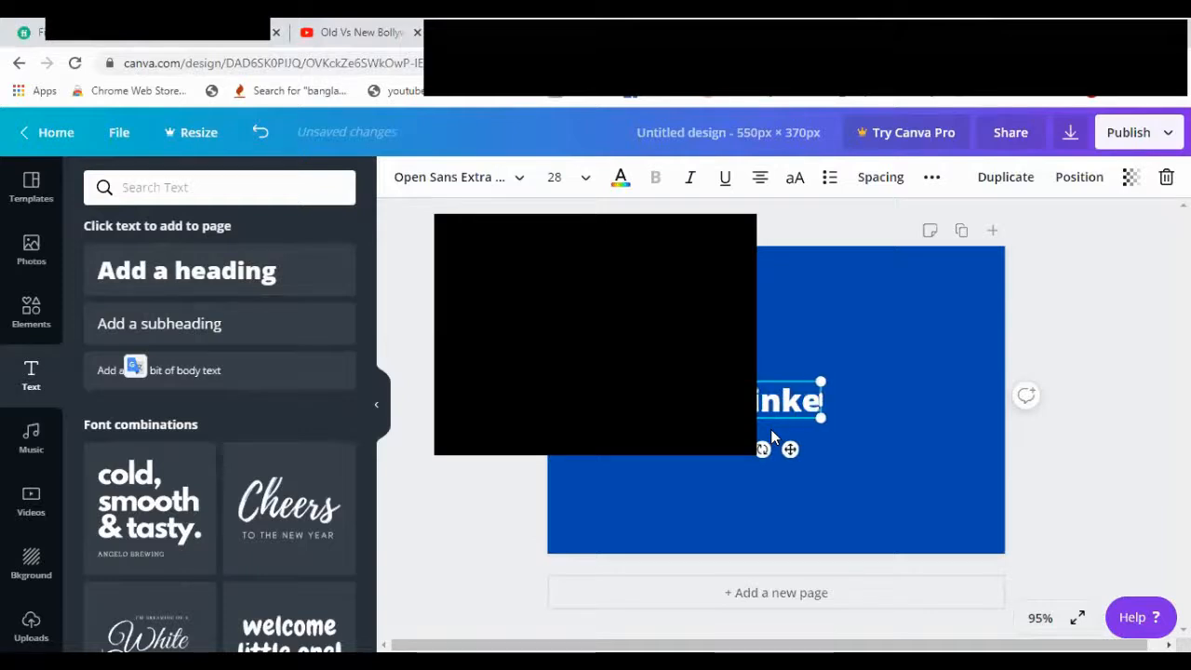
pyautogui.write('dI')
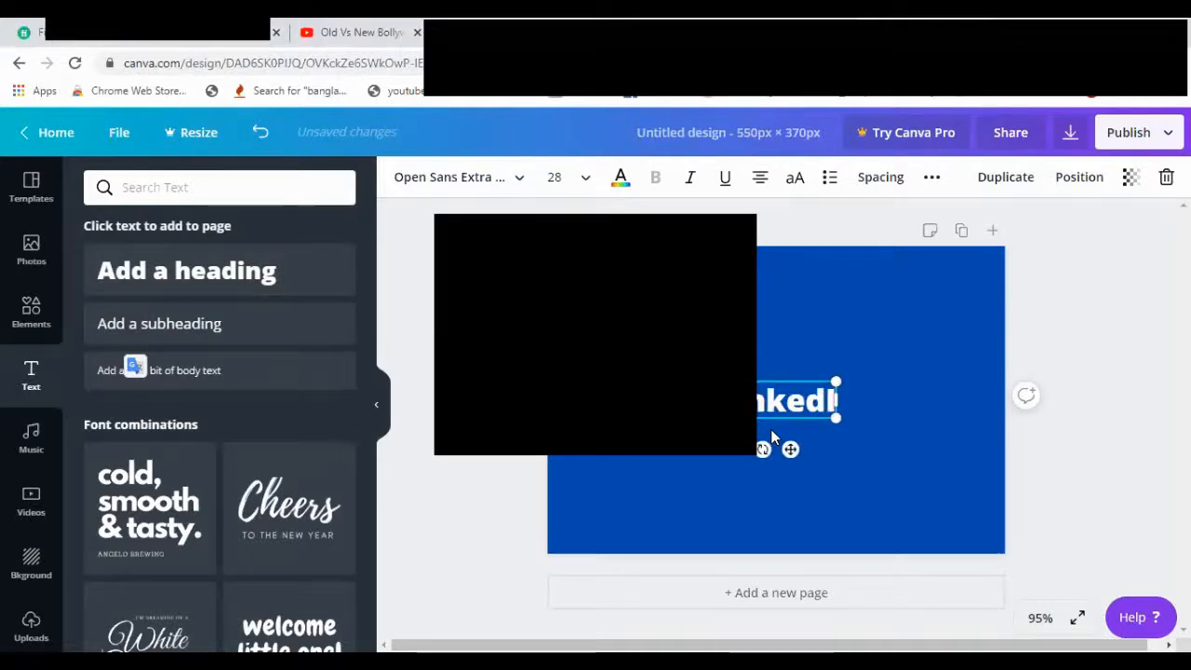
pyautogui.write('n')
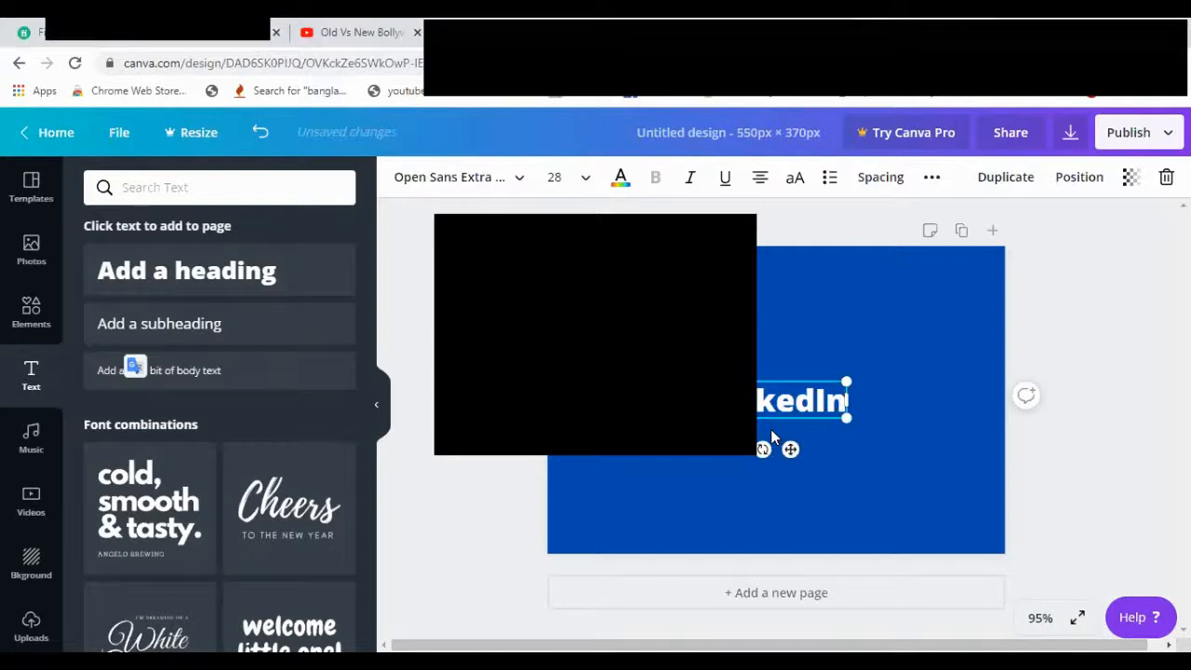
# Enlarge the "LinkedIn" heading to a font size of about 90.3 so it spans the page width along the upper edge.
pyautogui.moveTo(847, 380); pyautogui.dragTo(979, 324)
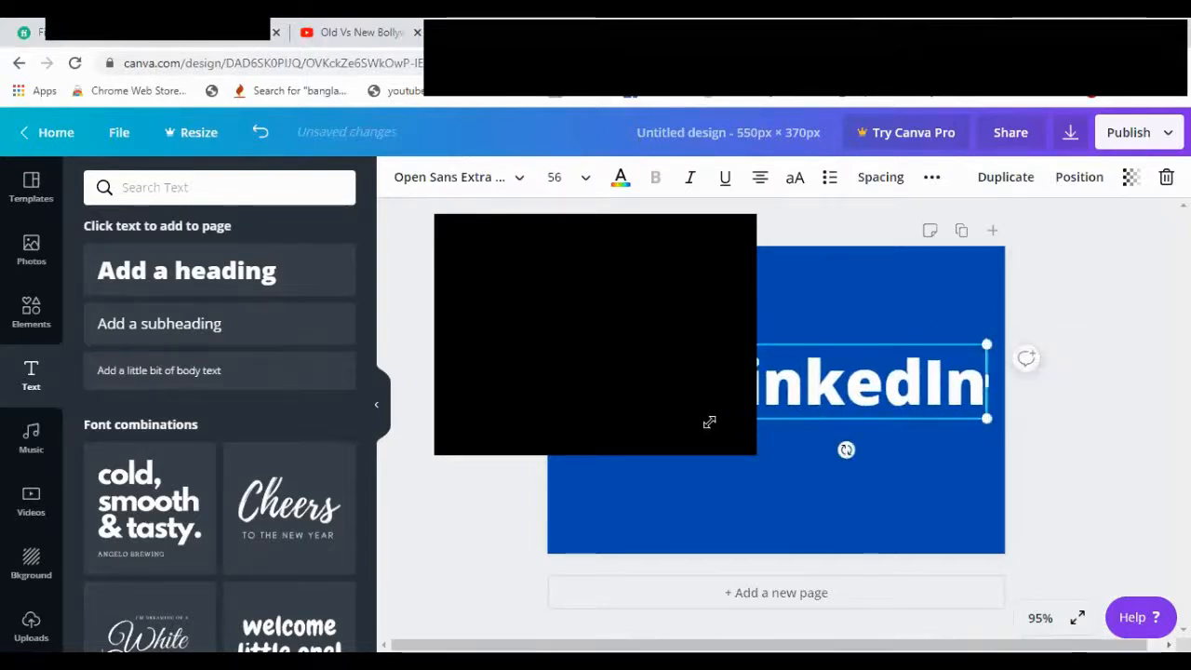
pyautogui.moveTo(709, 422); pyautogui.dragTo(538, 426)
pyautogui.moveTo(717, 344); pyautogui.dragTo(739, 245)
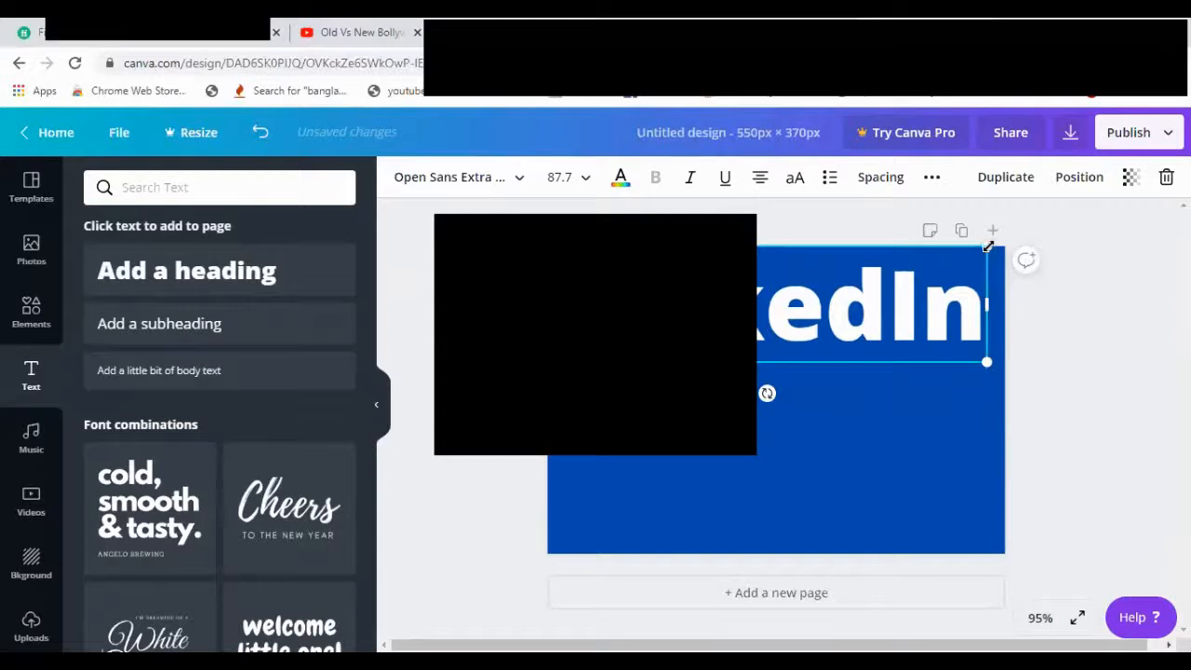
pyautogui.moveTo(988, 246); pyautogui.dragTo(1002, 244)
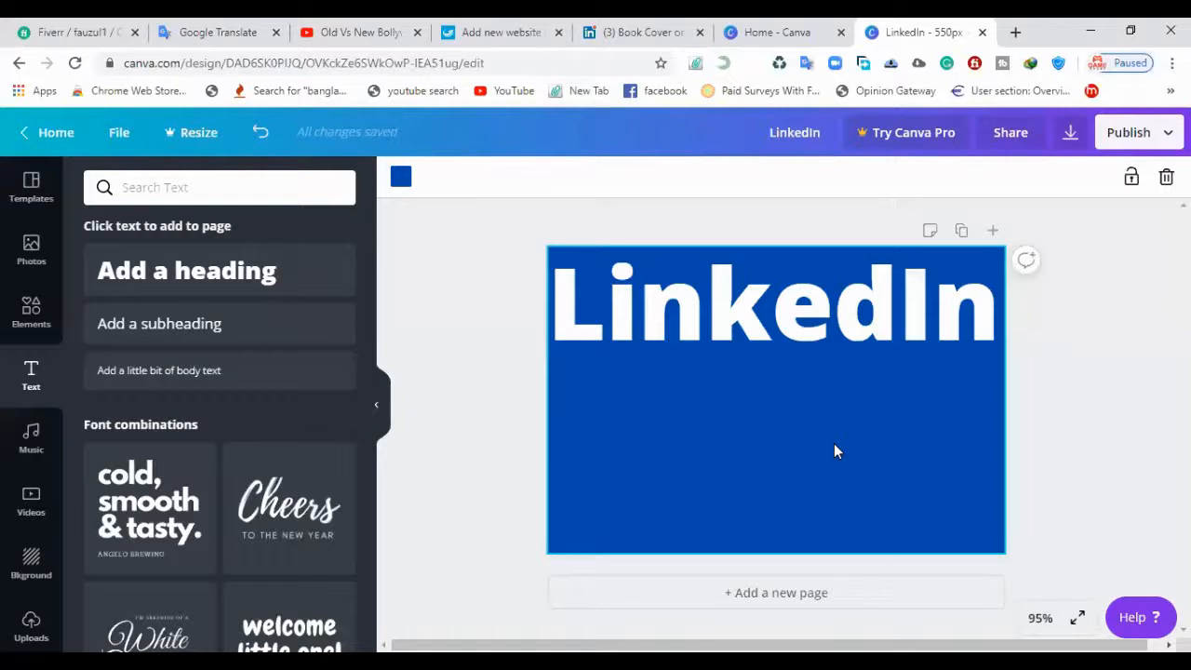
# Nudge the "LinkedIn" heading up slightly, closer to the page's upper edge.
pyautogui.click(791, 321)
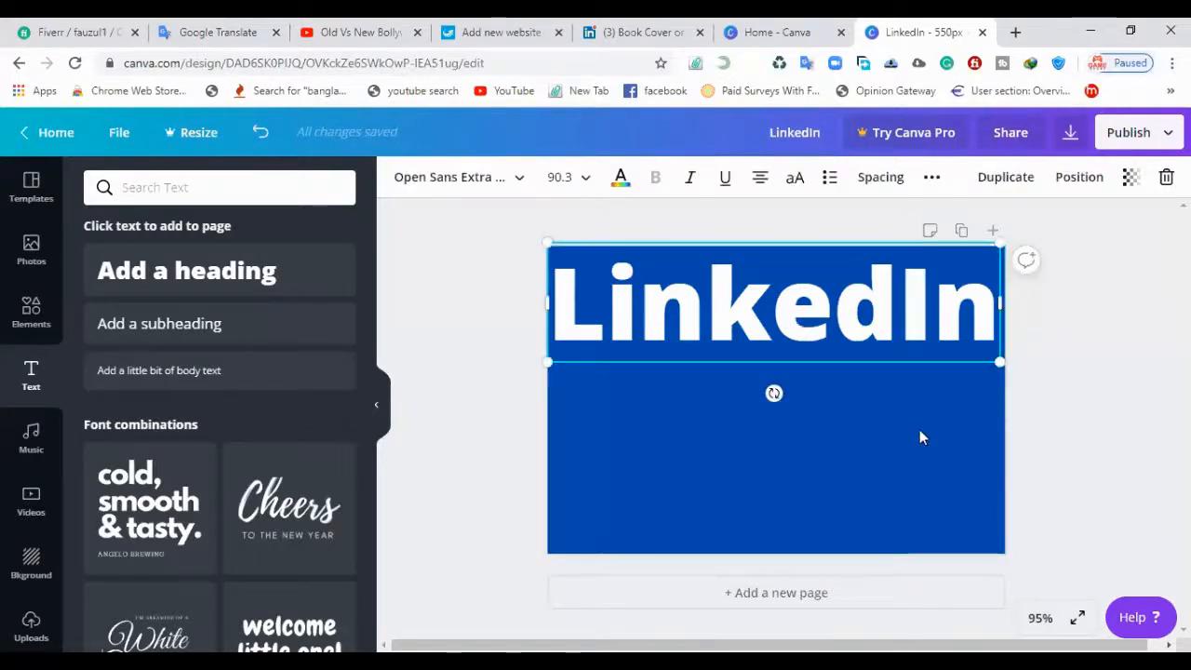
pyautogui.press('Up')
pyautogui.press('Up')
pyautogui.press('Up')
pyautogui.press('Up')
pyautogui.press('Up')
pyautogui.press('Up')
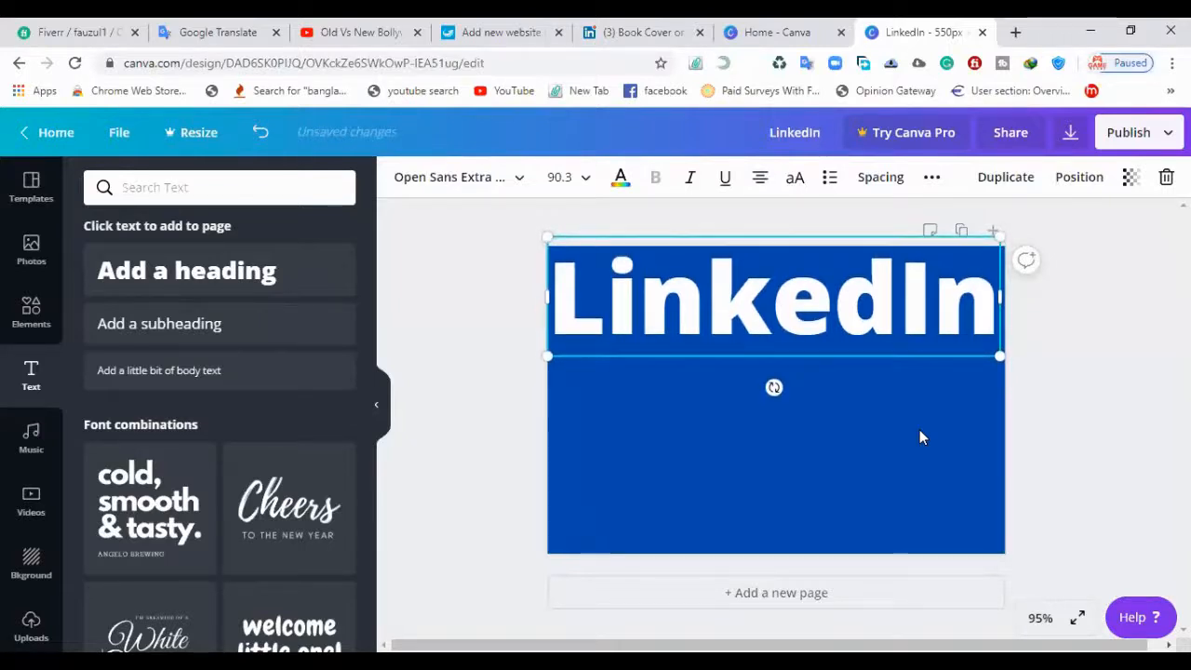
pyautogui.click(946, 425)
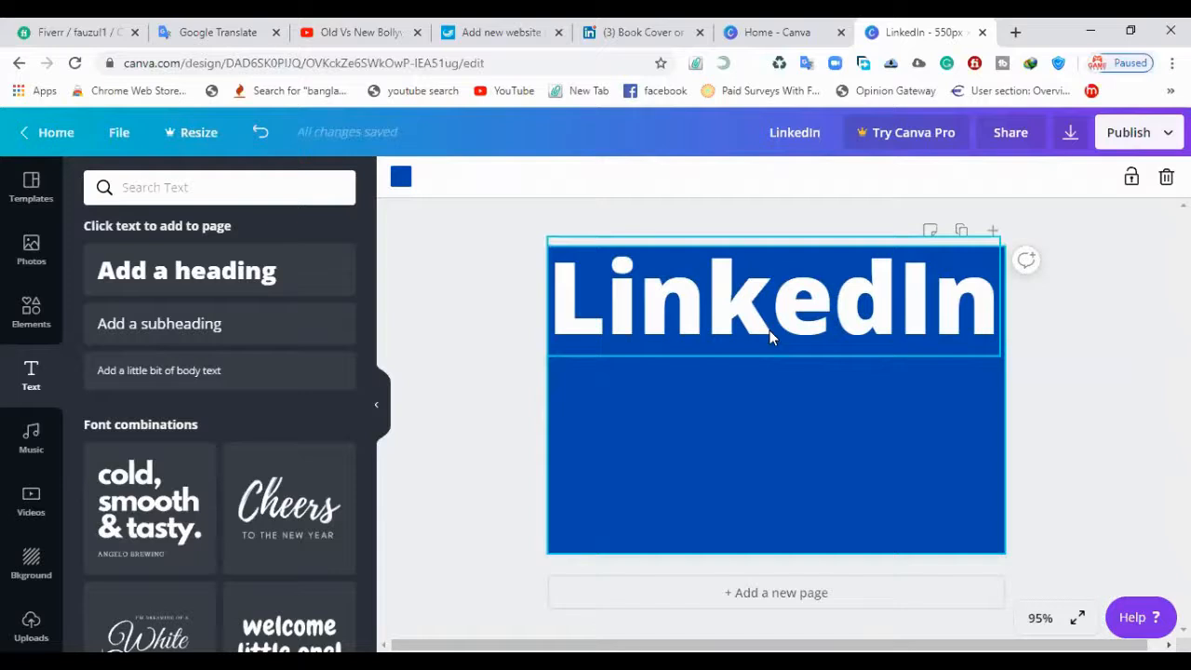
# Add a second heading reading "Company Page" centred below the "LinkedIn" title.
pyautogui.click(221, 295)
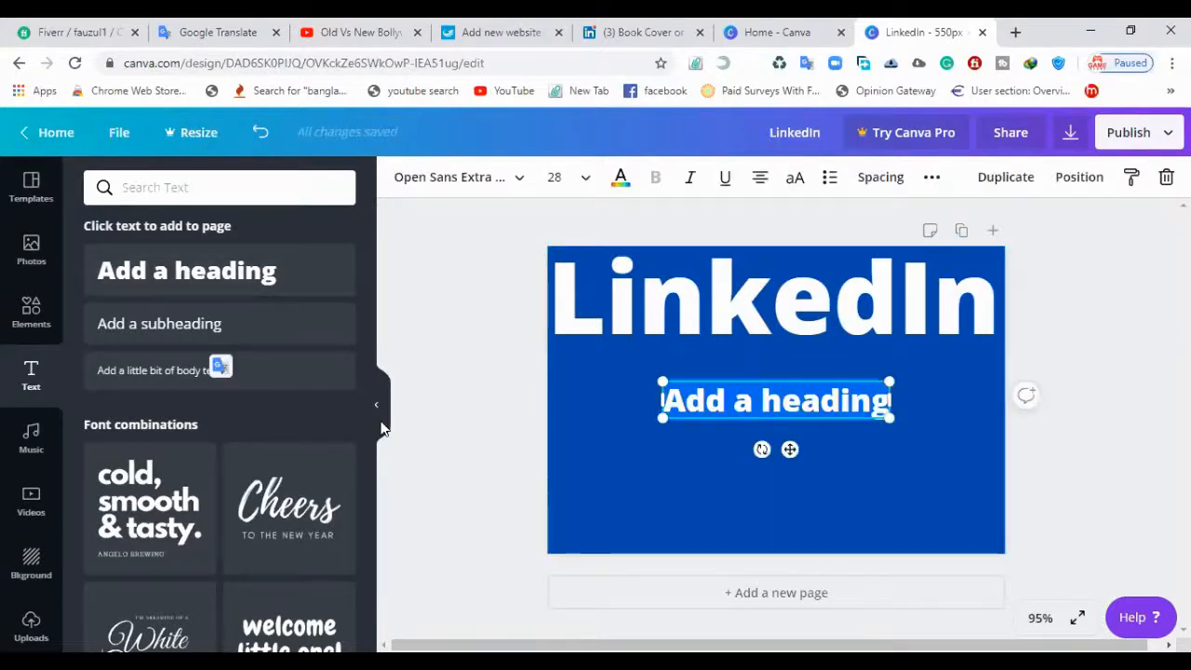
pyautogui.write('co')
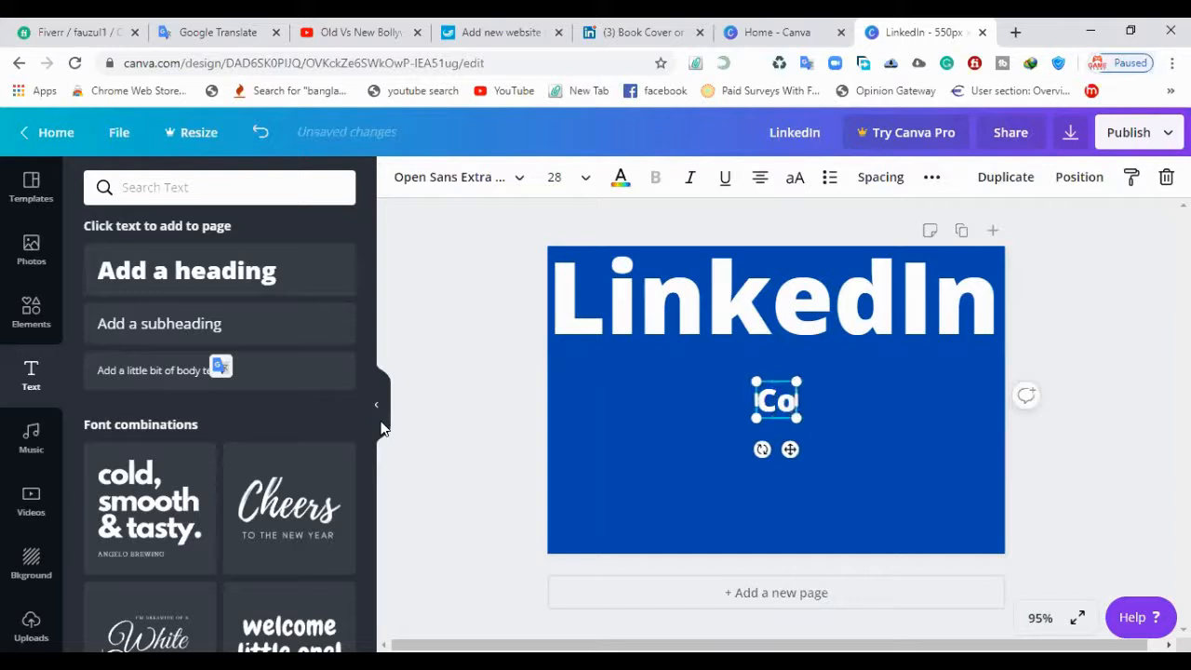
pyautogui.write('mpany P')
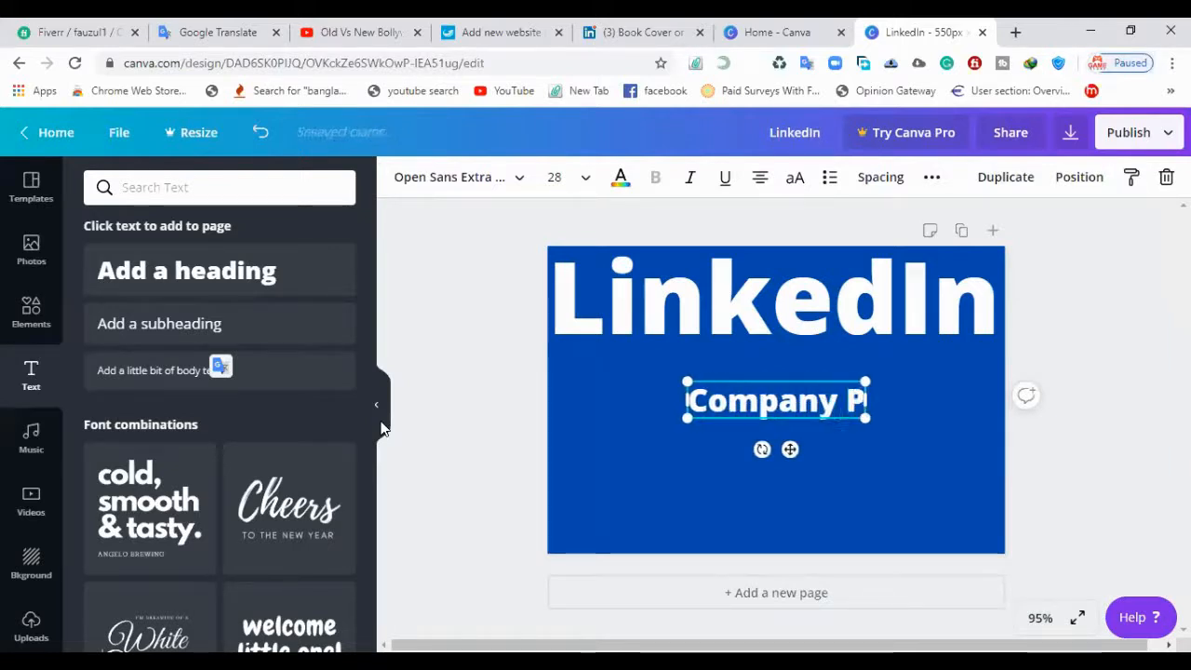
pyautogui.write('age')
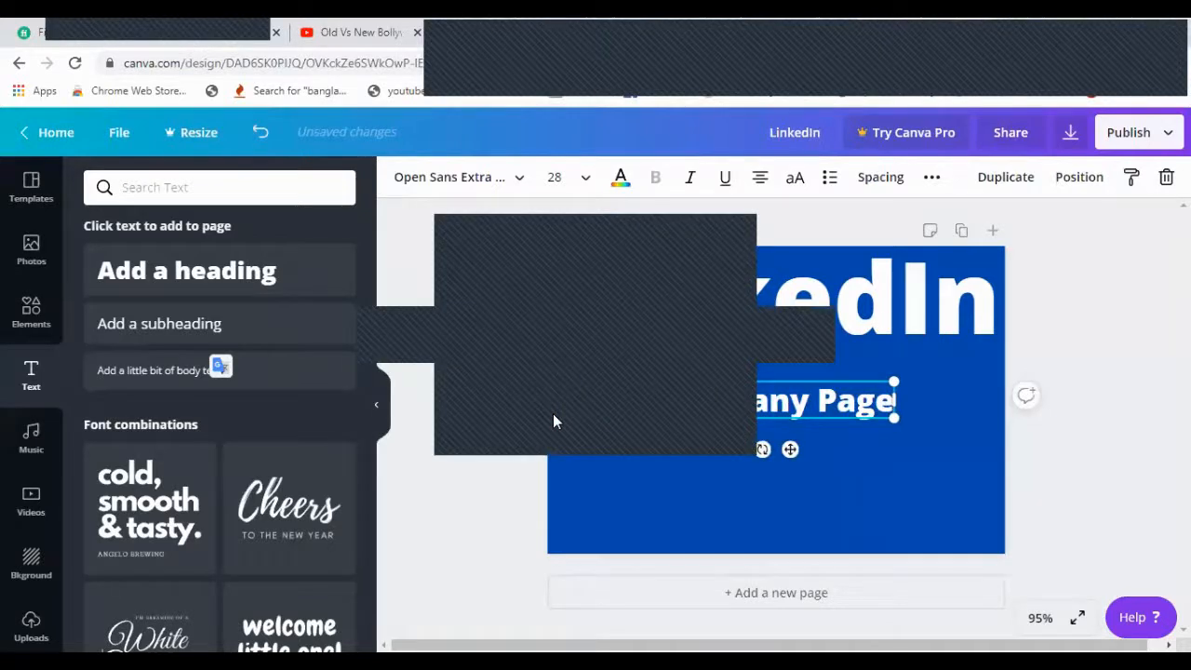
pyautogui.click(628, 472)
# Add a third heading below "Company Page" and set its text to "Business Page".
pyautogui.click(213, 277)
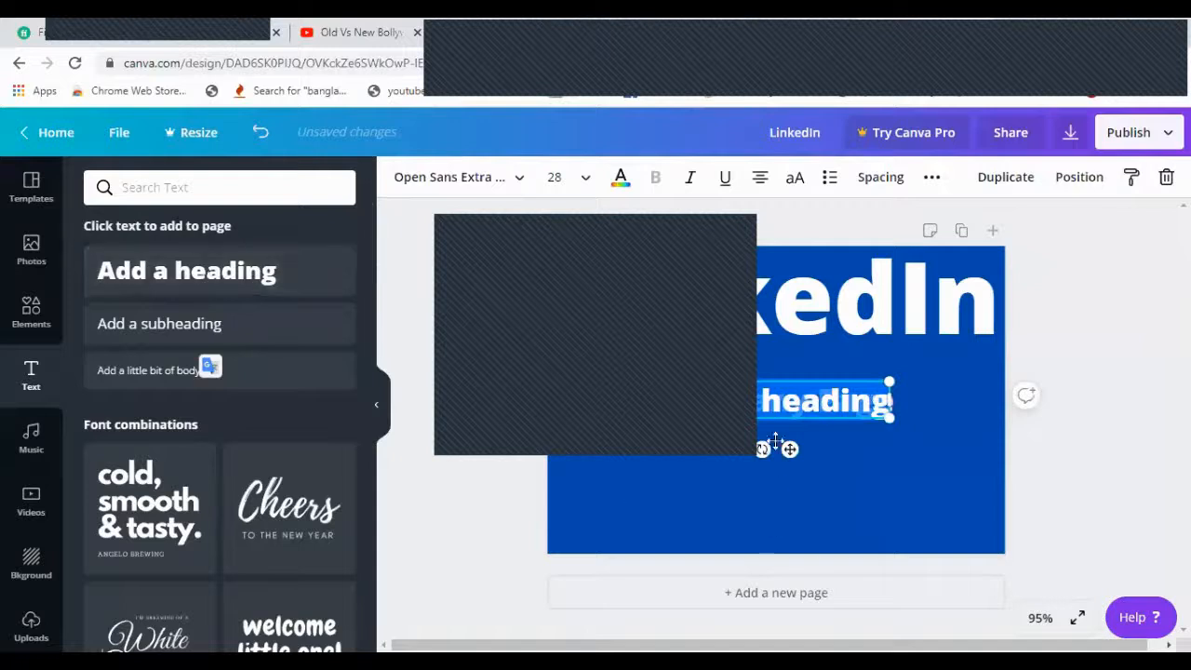
pyautogui.moveTo(772, 380); pyautogui.dragTo(732, 459)
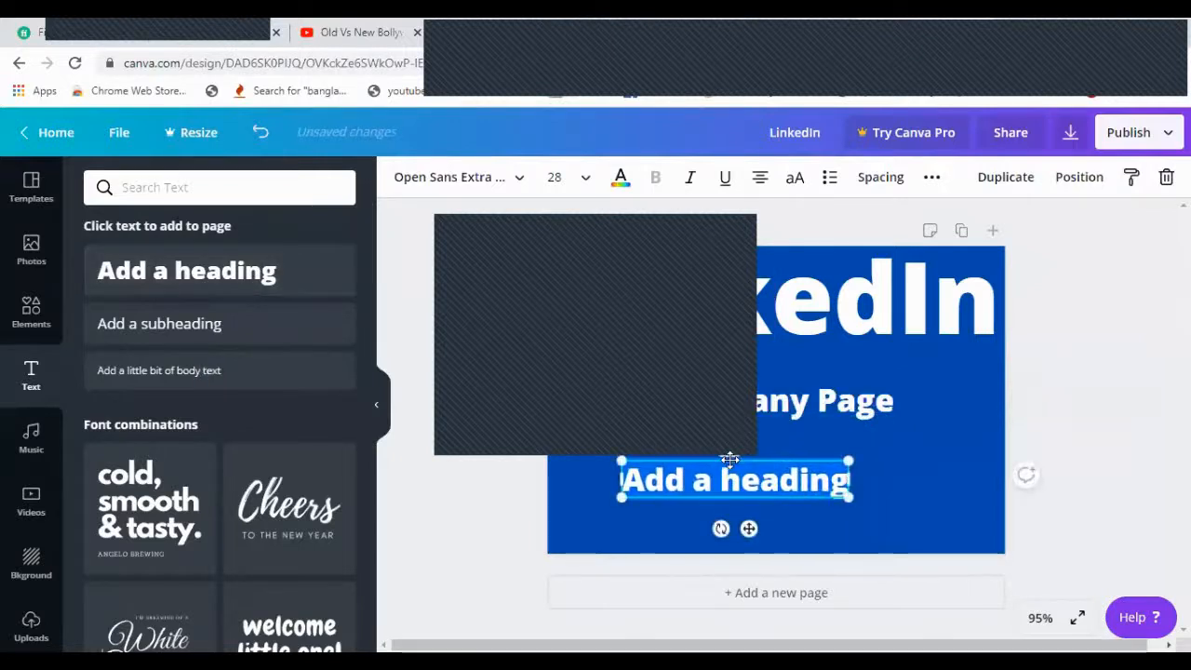
pyautogui.press('BackSpace')
pyautogui.write('B')
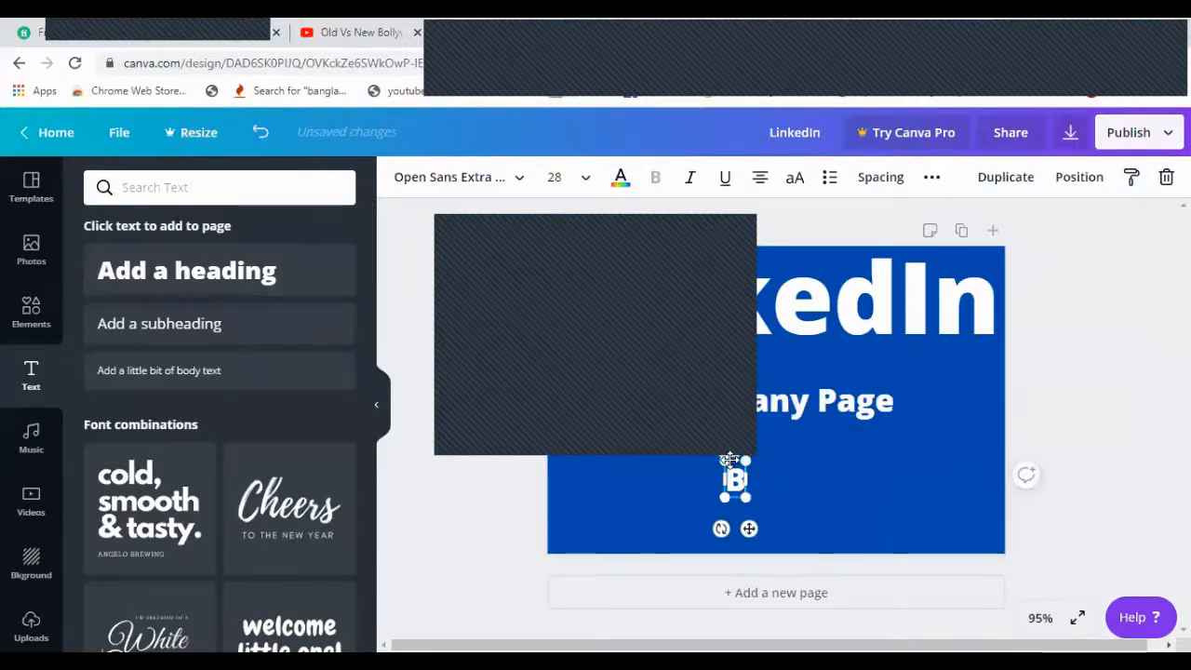
pyautogui.write('usine')
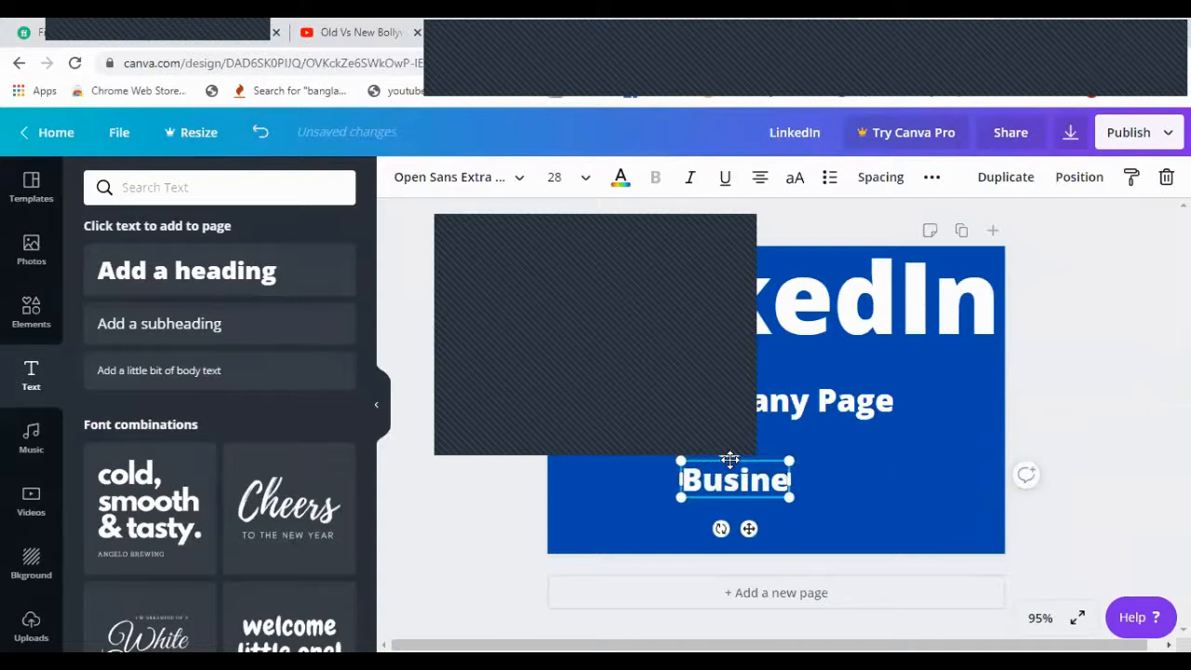
pyautogui.write('ss pa')
pyautogui.press('BackSpace')
pyautogui.press('BackSpace')
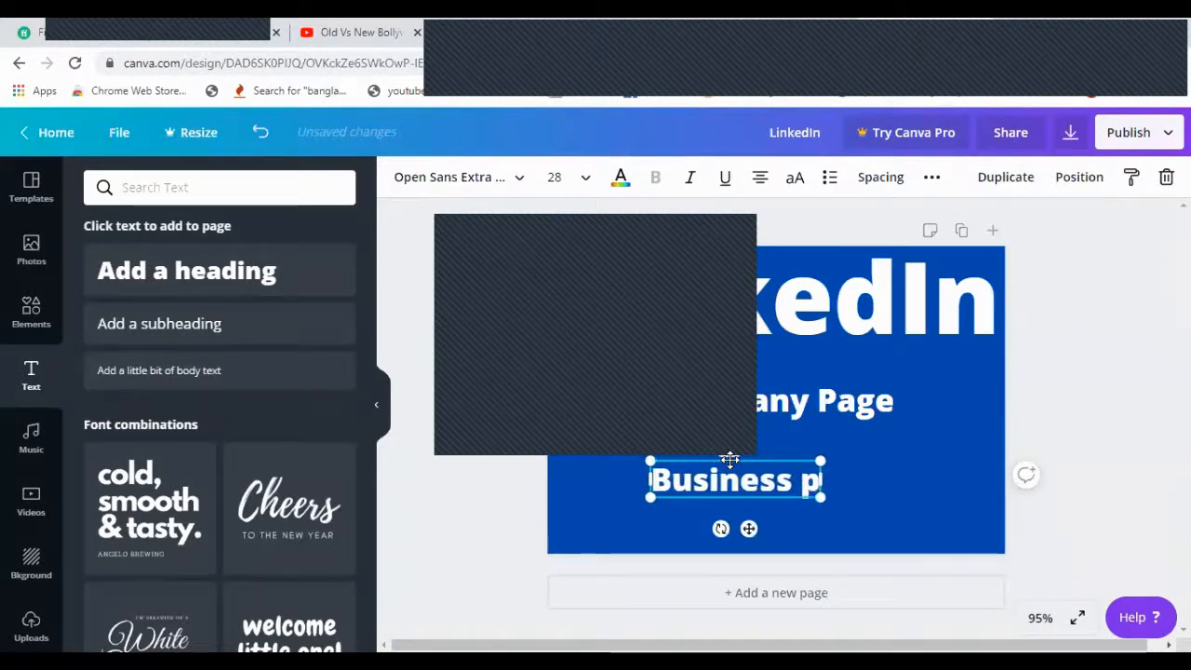
pyautogui.write('P')
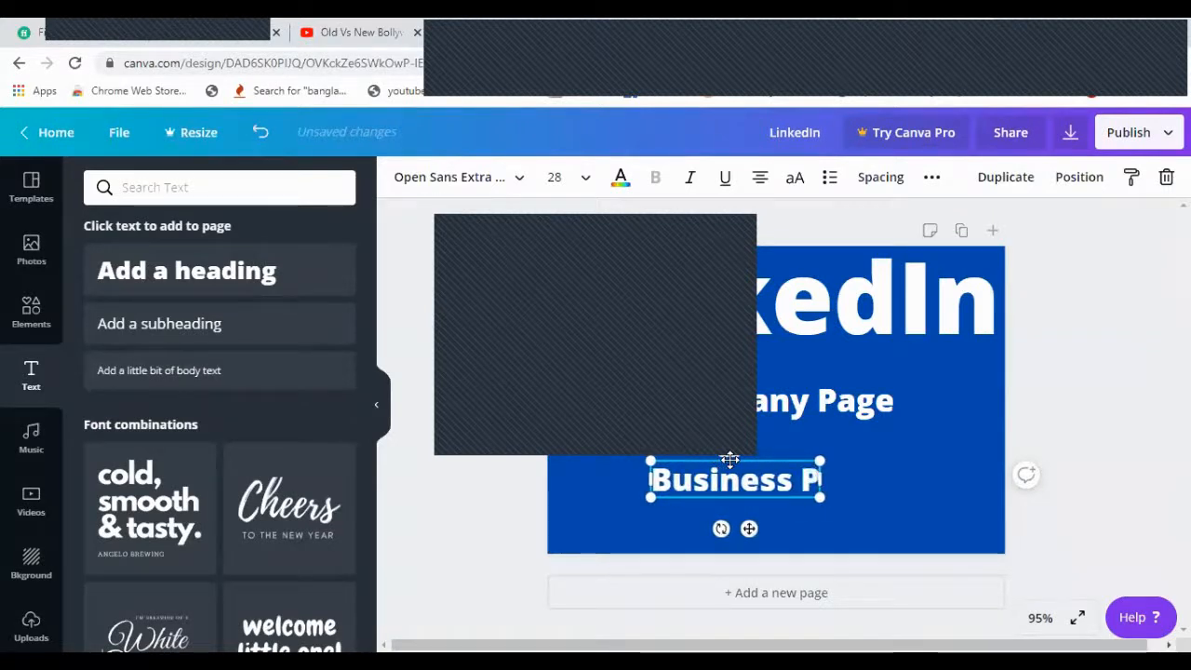
pyautogui.write('age')
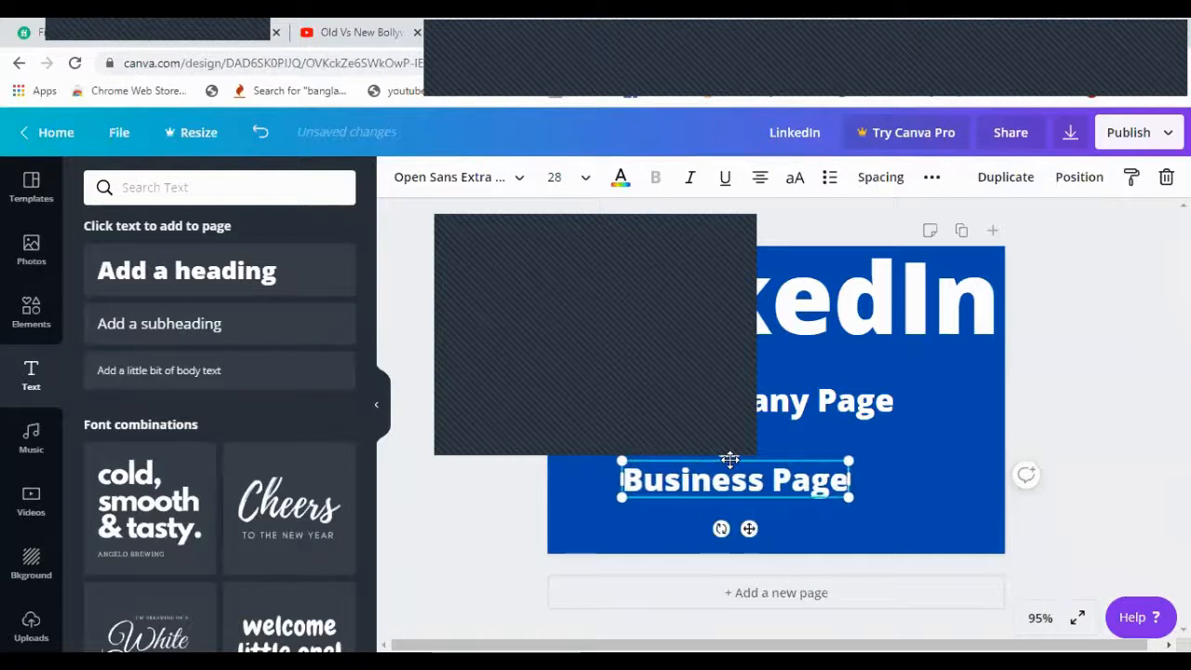
# Move the "Business Page" heading up so it sits directly beneath "Company Page".
pyautogui.click(642, 435)
pyautogui.click(686, 476)
pyautogui.moveTo(686, 475); pyautogui.dragTo(686, 443)
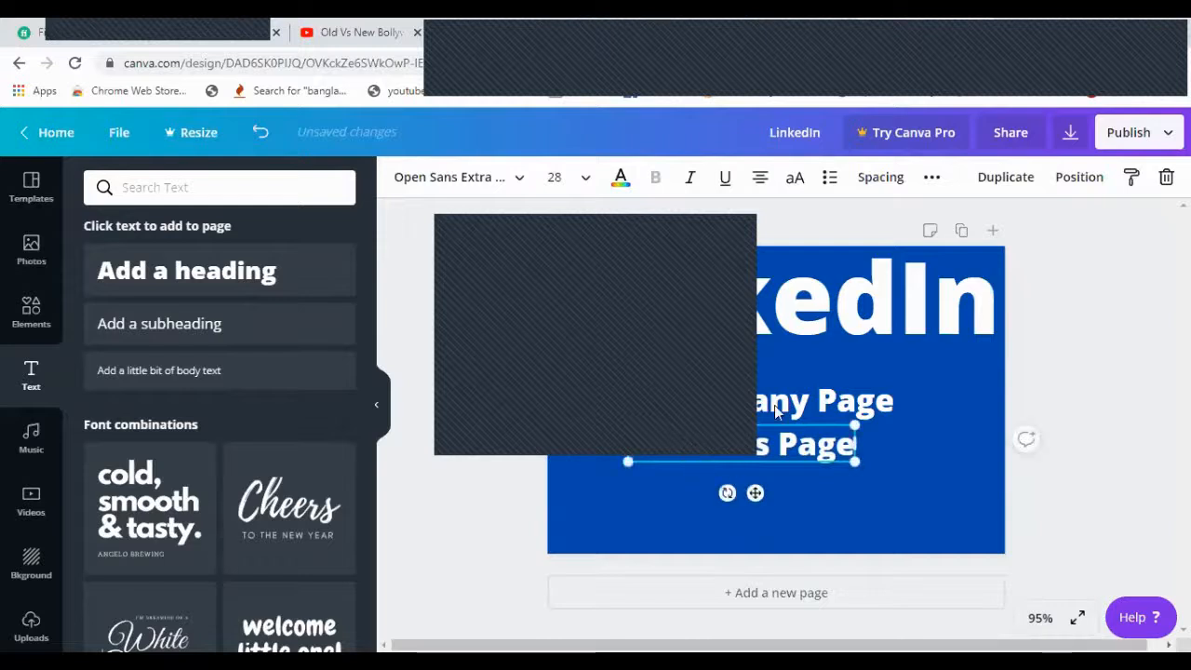
# Add a fourth heading below "Business Page" and set its text to "Showcase Page".
pyautogui.click(311, 288)
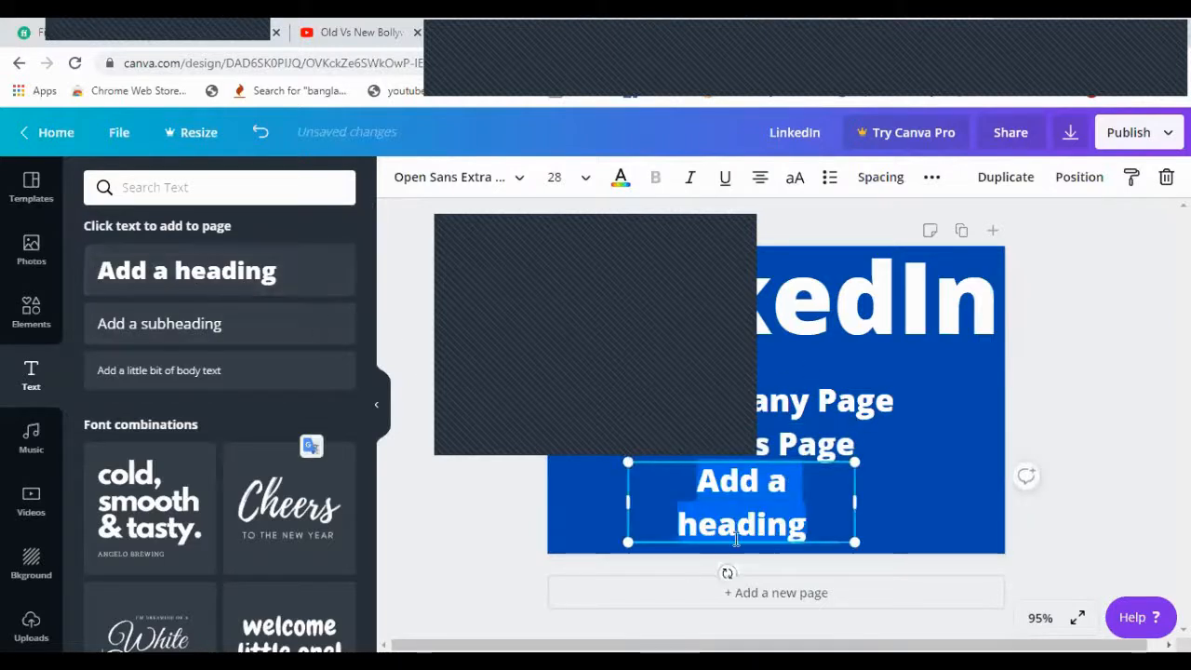
pyautogui.click(847, 483)
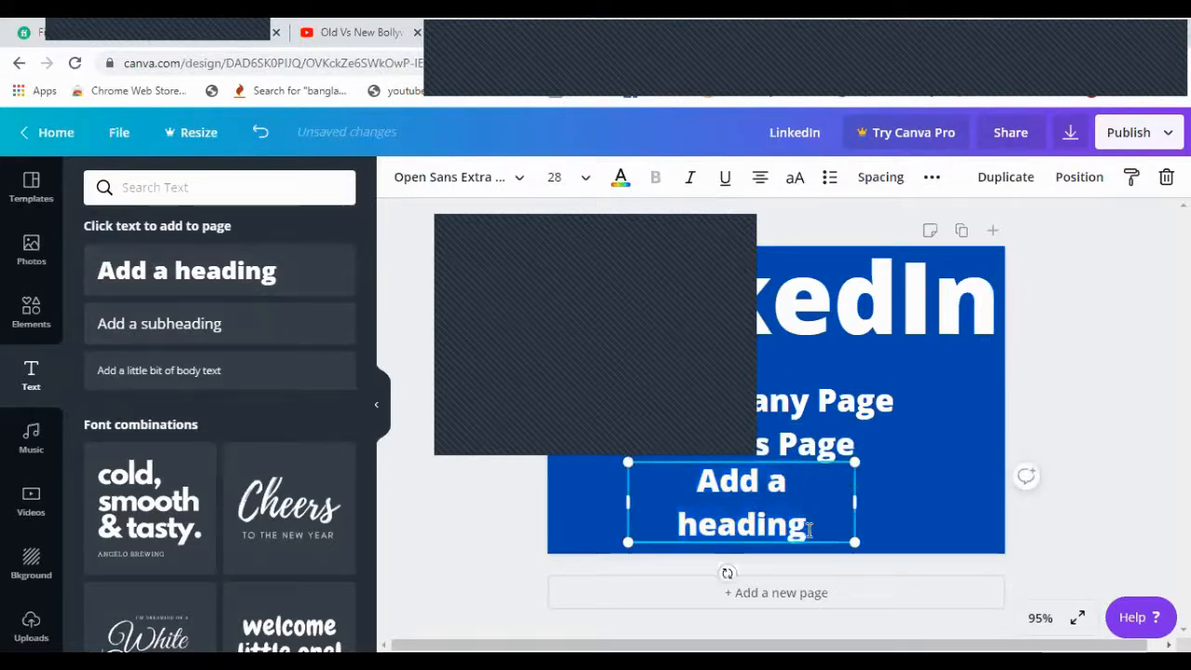
pyautogui.moveTo(808, 530); pyautogui.dragTo(684, 480)
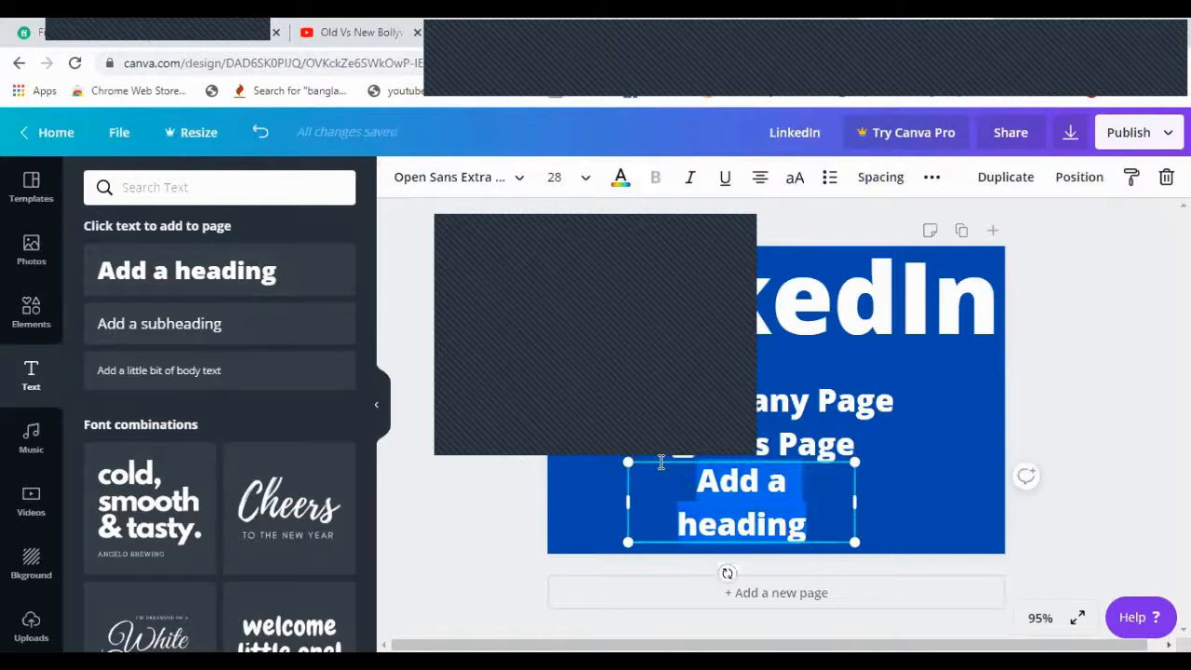
pyautogui.press('BackSpace')
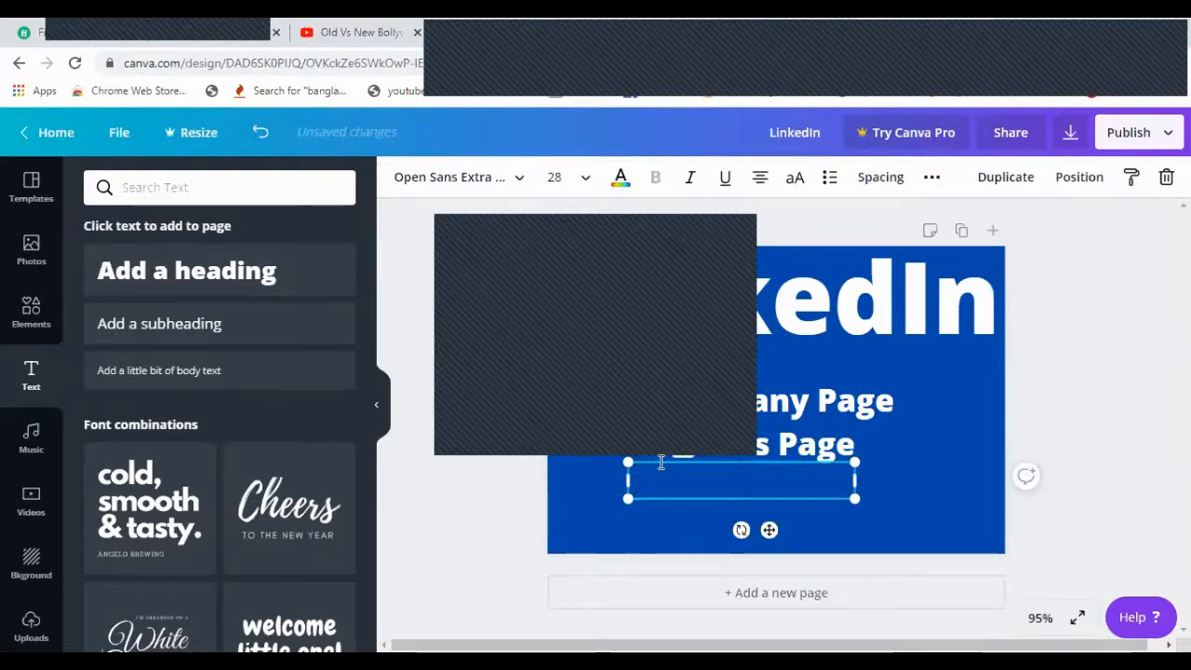
pyautogui.write('Show')
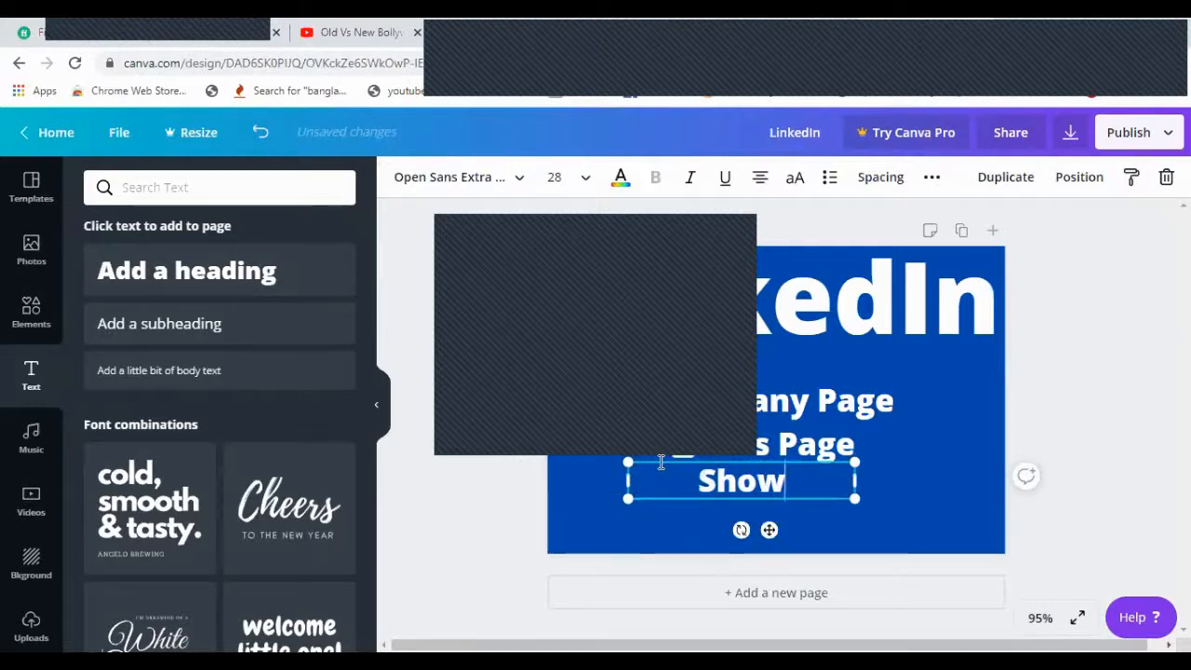
pyautogui.write('case')
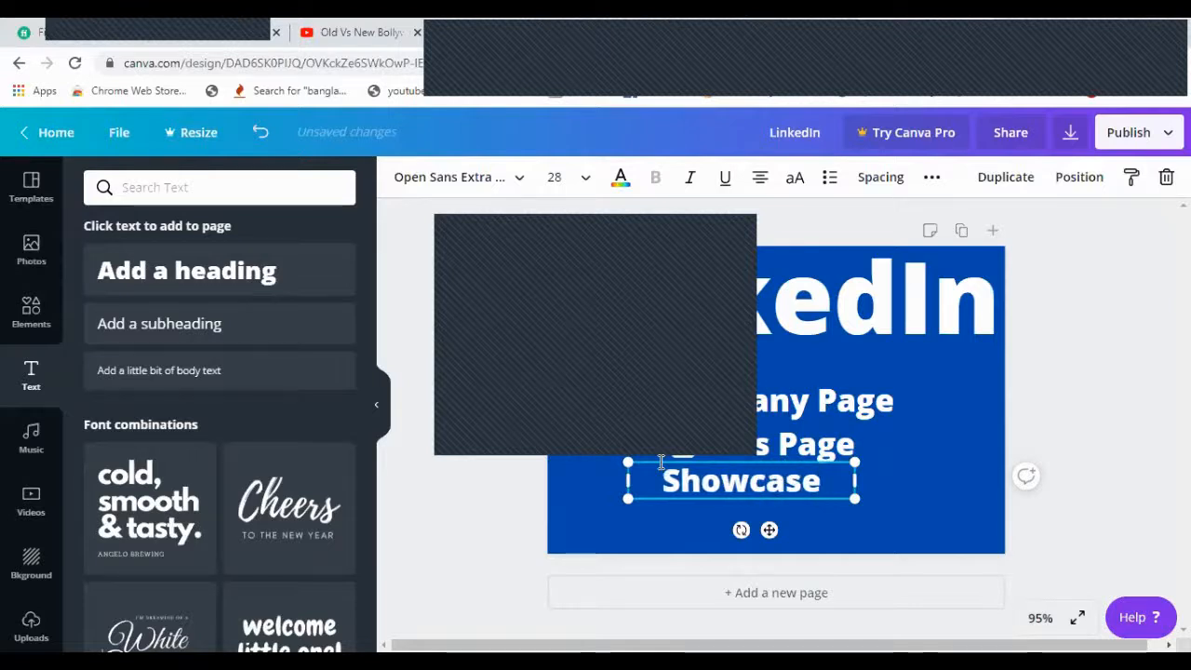
pyautogui.write(' Page')
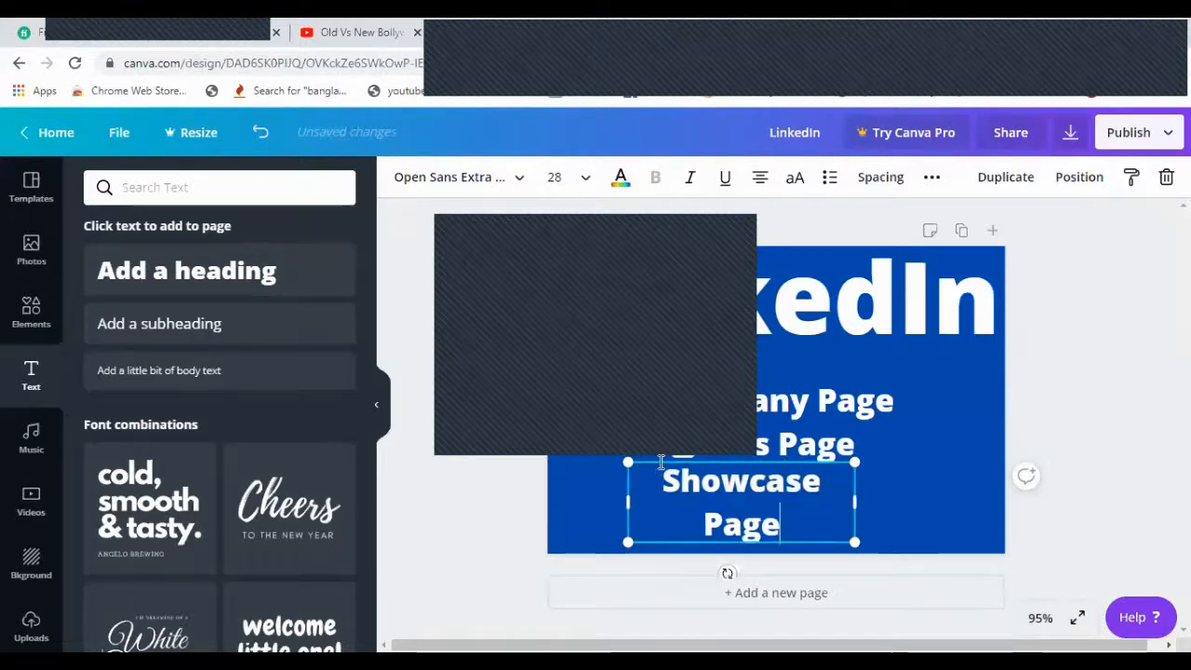
pyautogui.click(950, 487)
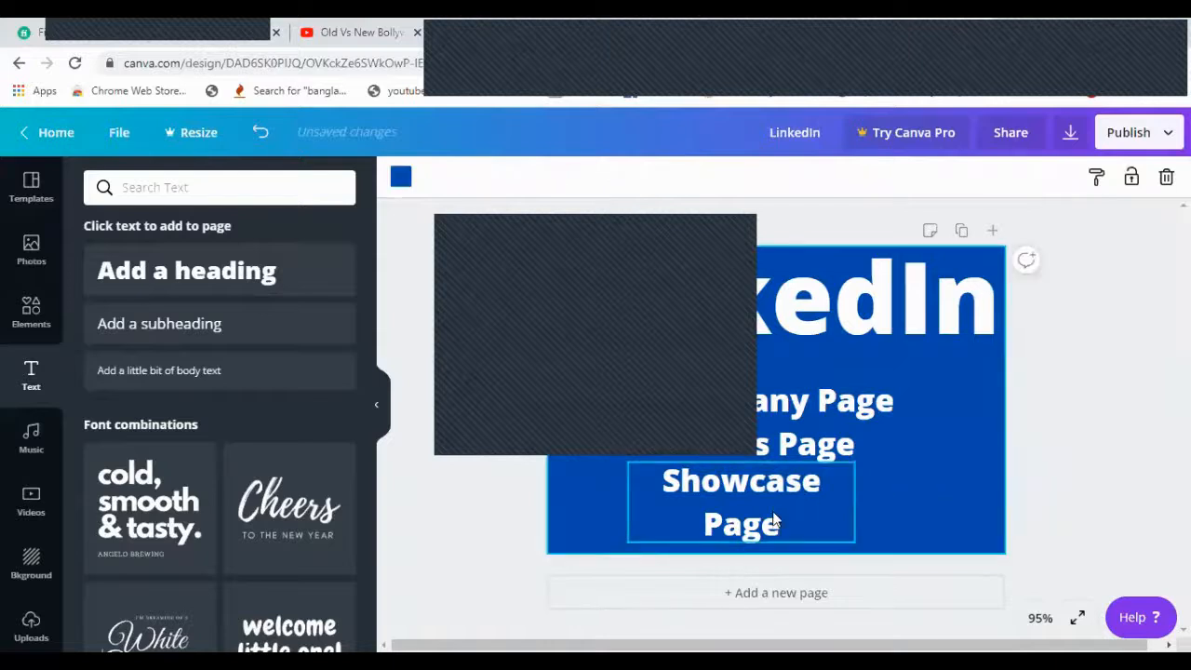
# Fit the "Showcase Page" heading on one line by reducing its font size to 24, then scale it up to size 32 and widen its box.
pyautogui.click(774, 521)
pyautogui.click(574, 178)
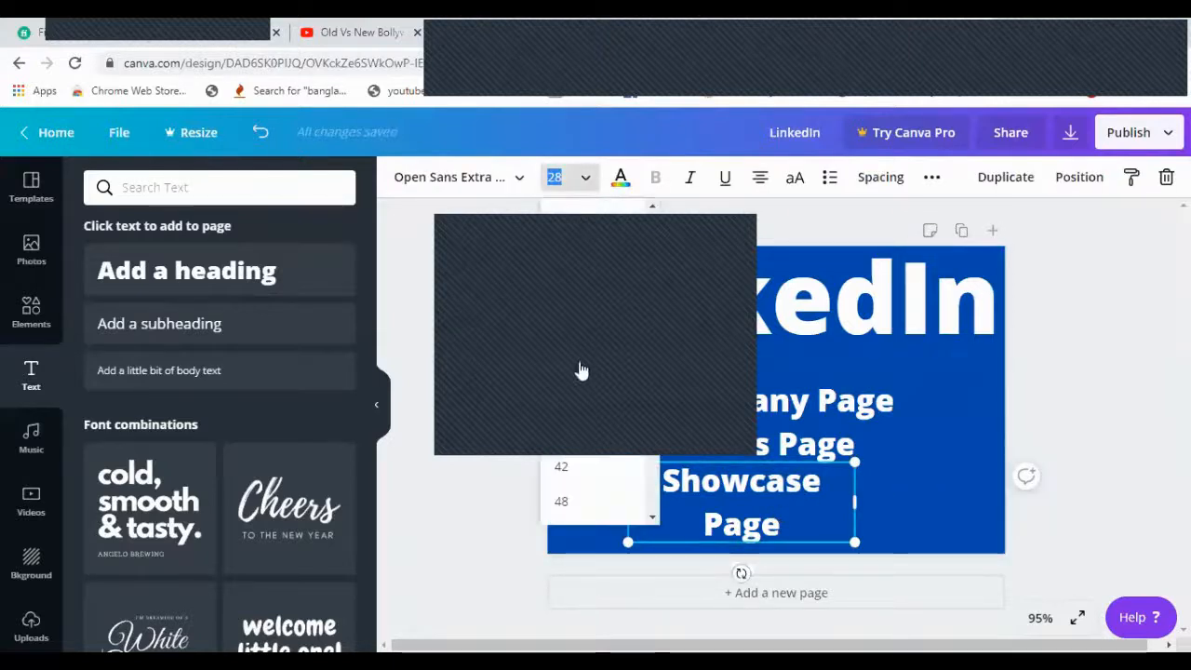
pyautogui.click(588, 331)
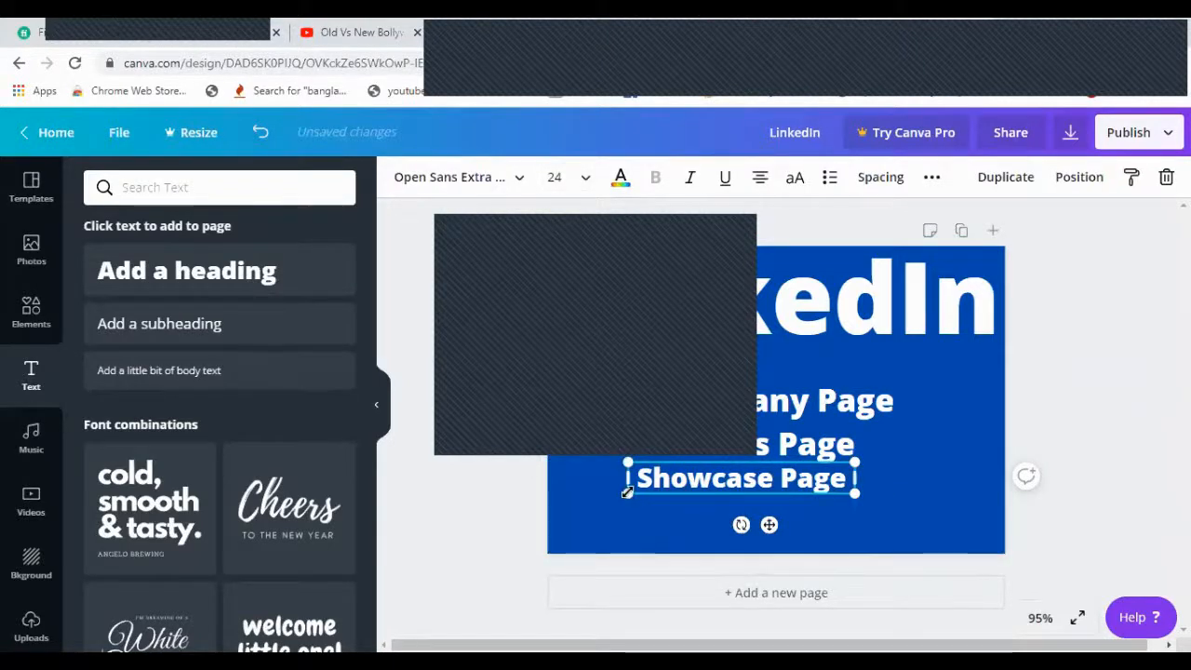
pyautogui.moveTo(627, 492); pyautogui.dragTo(567, 534)
pyautogui.moveTo(855, 503); pyautogui.dragTo(866, 505)
pyautogui.click(911, 514)
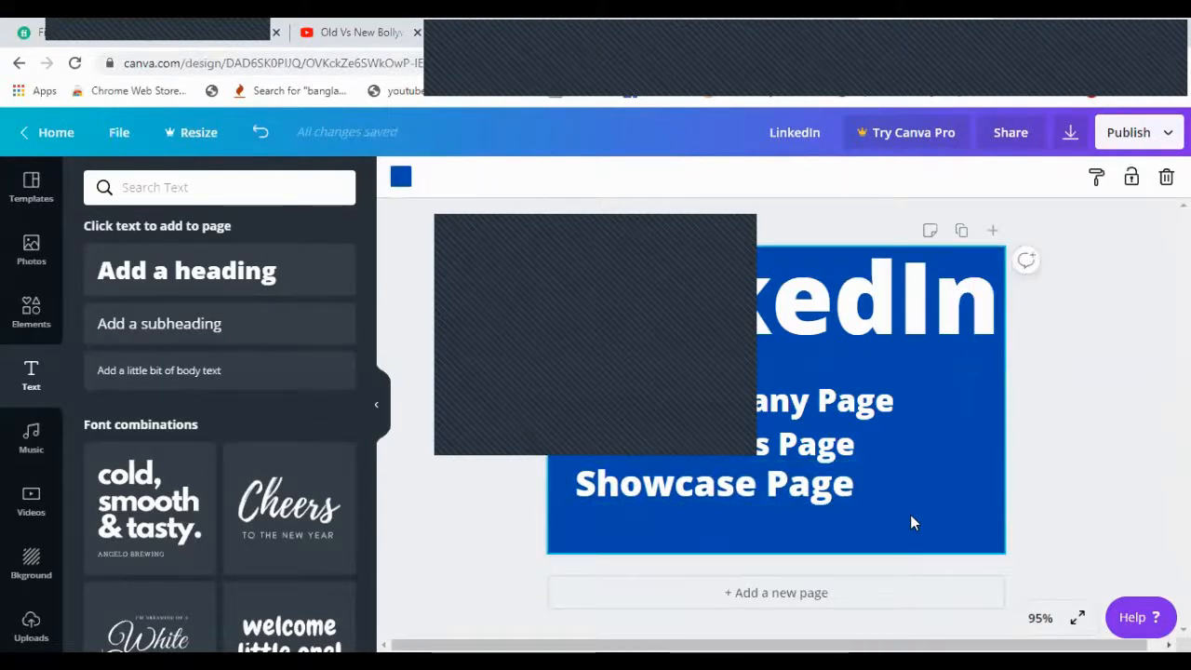
pyautogui.click(842, 402)
pyautogui.moveTo(897, 379); pyautogui.dragTo(957, 371)
pyautogui.moveTo(657, 417)
pyautogui.mouseDown()
pyautogui.moveTo(627, 418)
pyautogui.moveTo(657, 425)
pyautogui.mouseUp()
pyautogui.moveTo(910, 412); pyautogui.dragTo(894, 397)
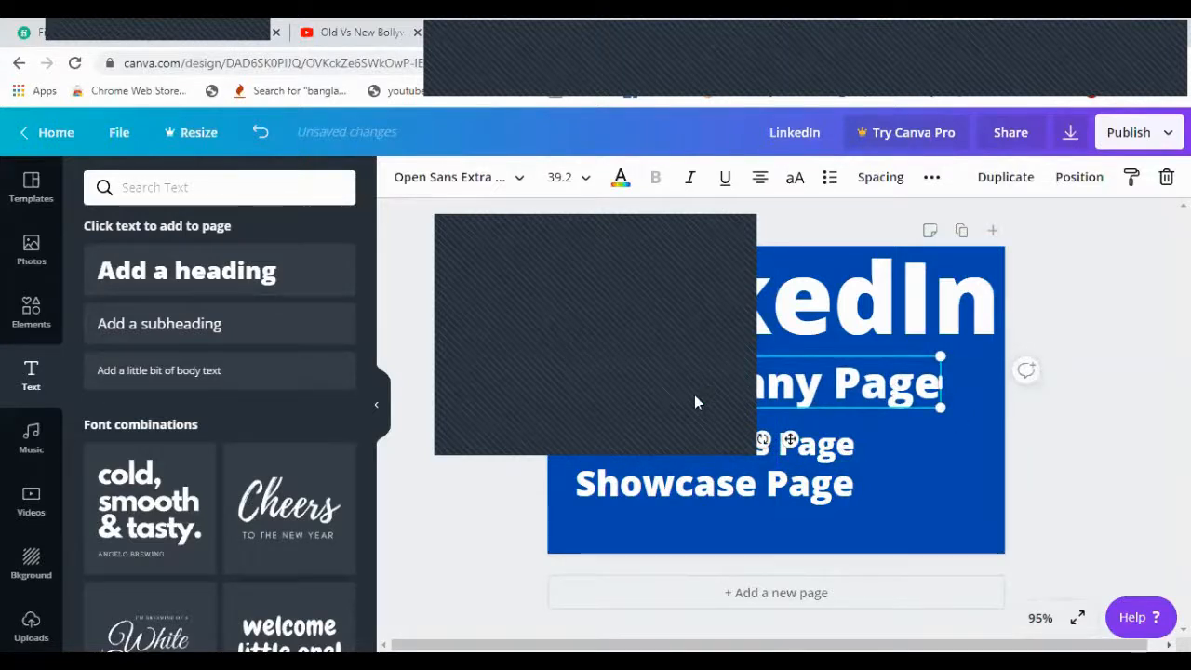
pyautogui.hotkey('ctrl', 'z')
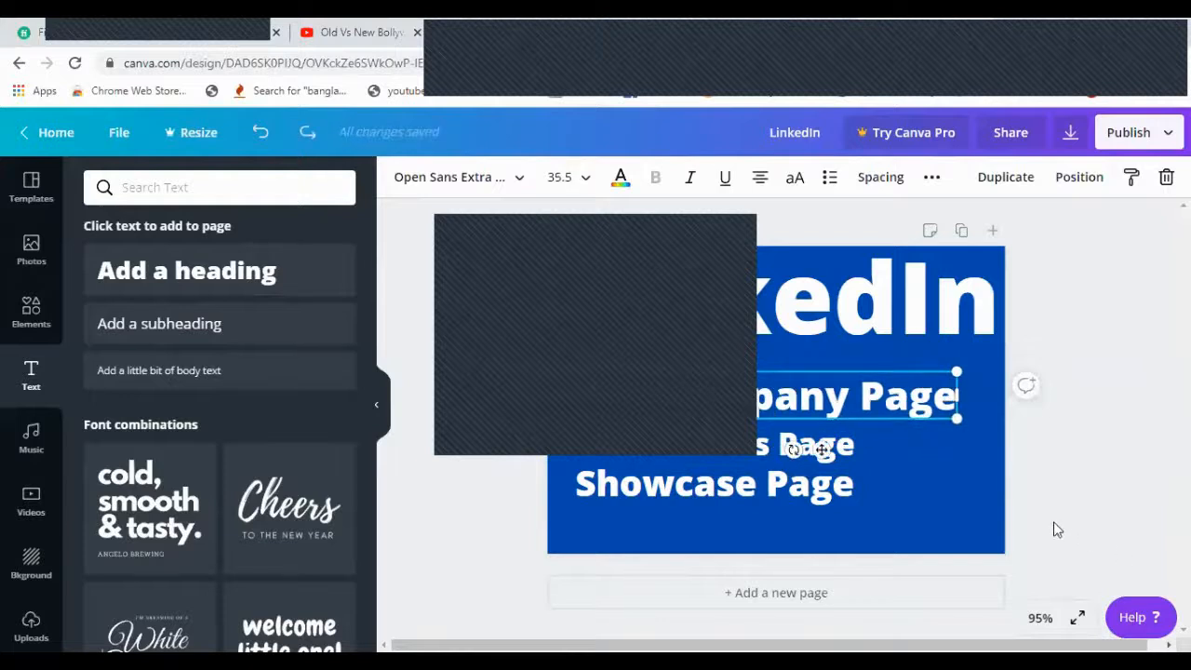
pyautogui.hotkey('ctrl', 'z')
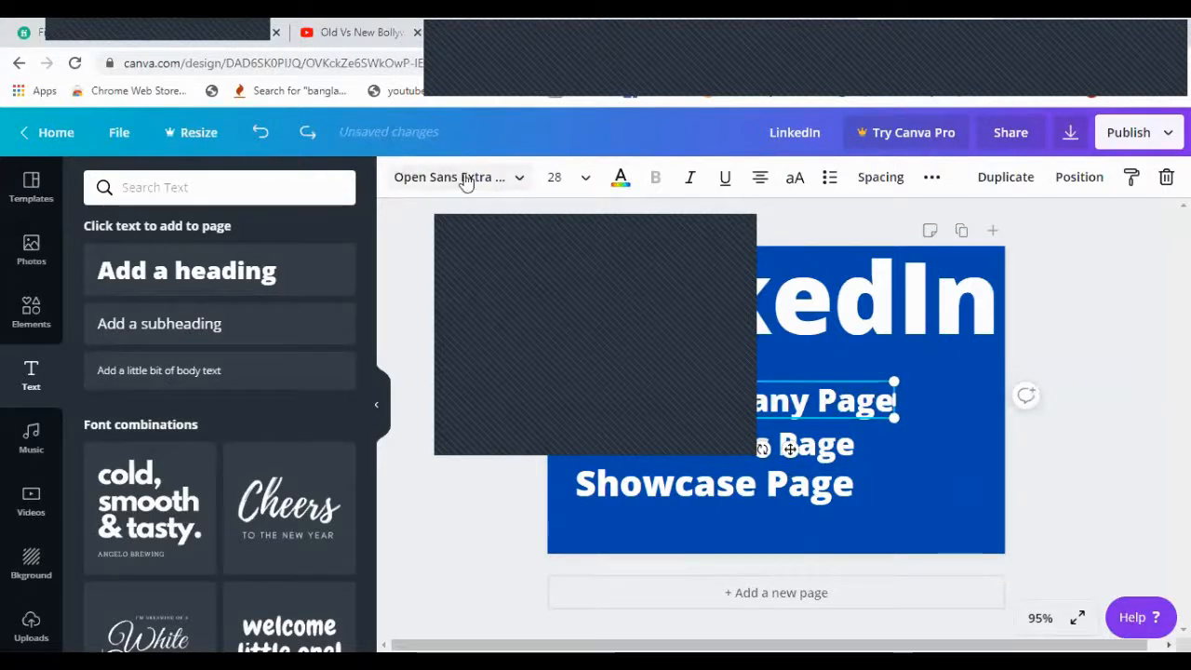
# Set the "Company Page" heading's font size to 36 and move it up close beneath "LinkedIn".
pyautogui.click(586, 179)
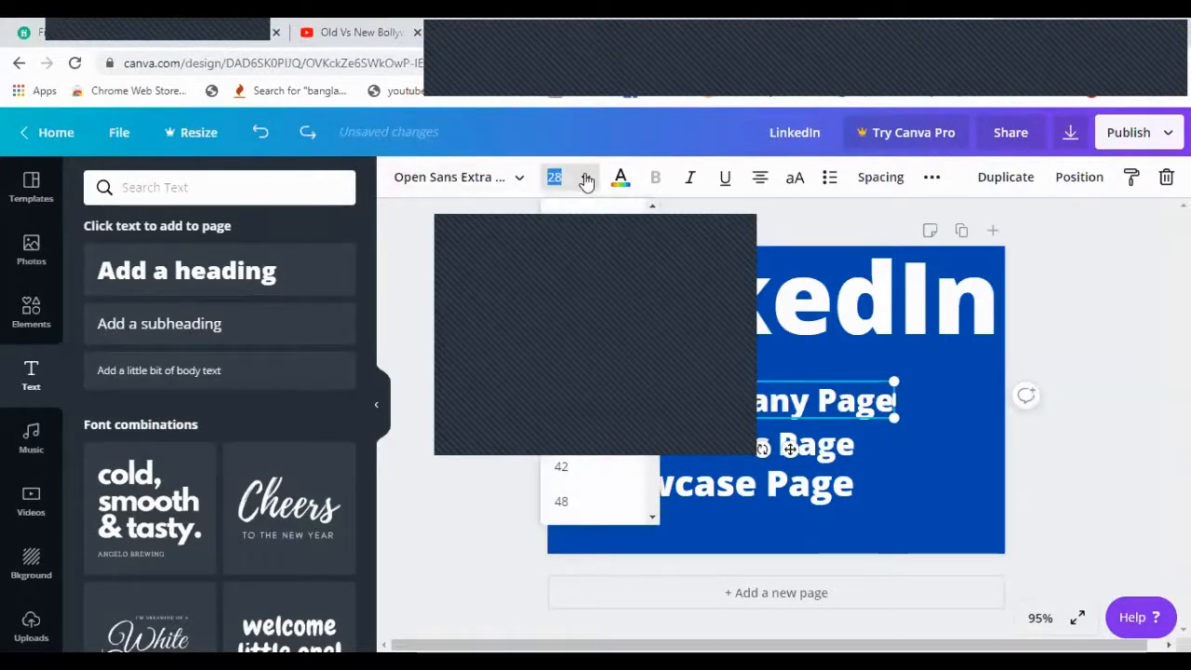
pyautogui.click(586, 430)
pyautogui.moveTo(814, 371)
pyautogui.mouseDown()
pyautogui.moveTo(822, 403)
pyautogui.moveTo(828, 387)
pyautogui.mouseUp()
# Set the "Business Page" heading's font size to 36.
pyautogui.click(791, 438)
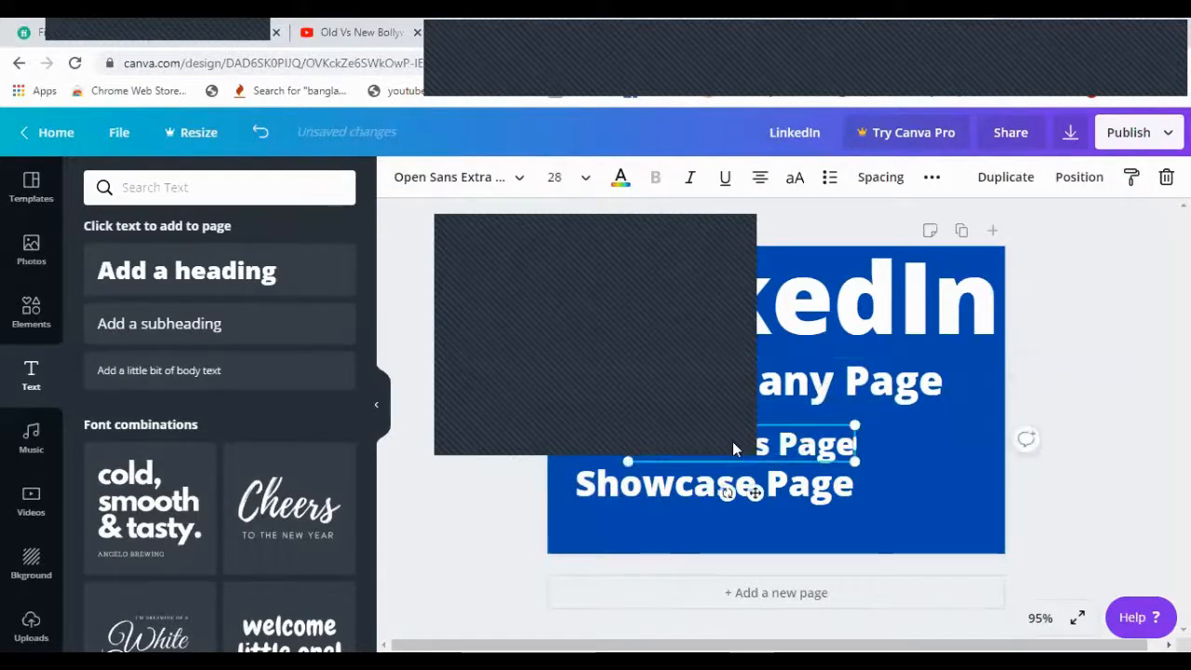
pyautogui.click(585, 183)
pyautogui.click(574, 434)
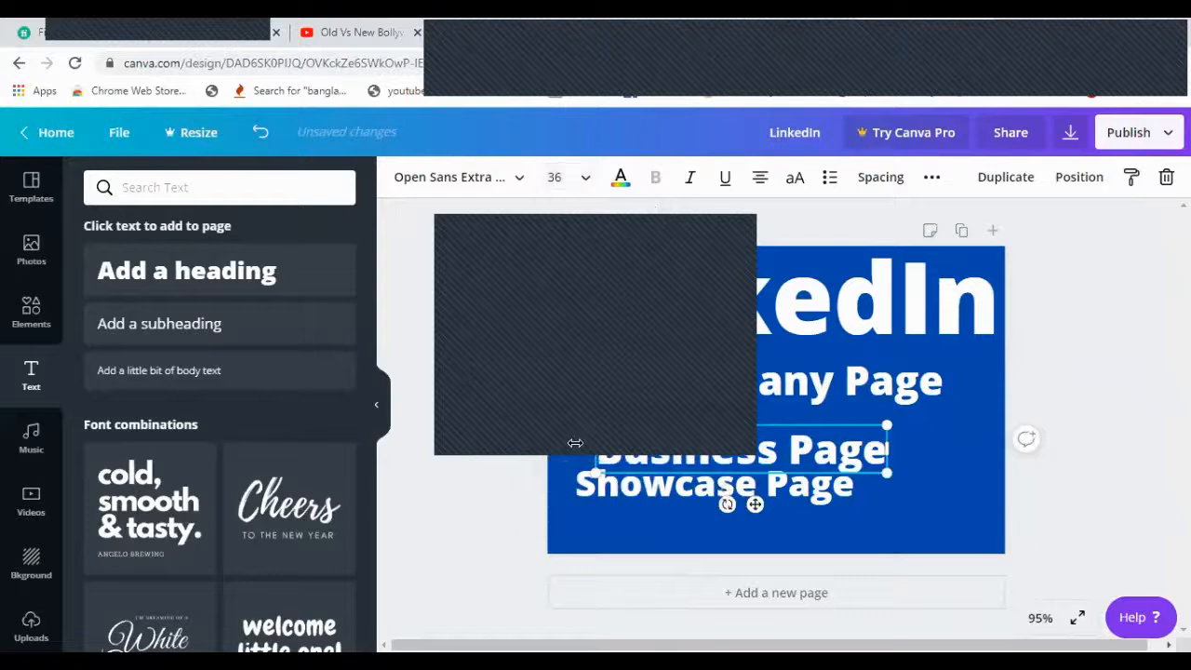
# Enlarge the "Showcase Page" heading to font size 36 while keeping its text on a single line.
pyautogui.click(618, 488)
pyautogui.click(587, 181)
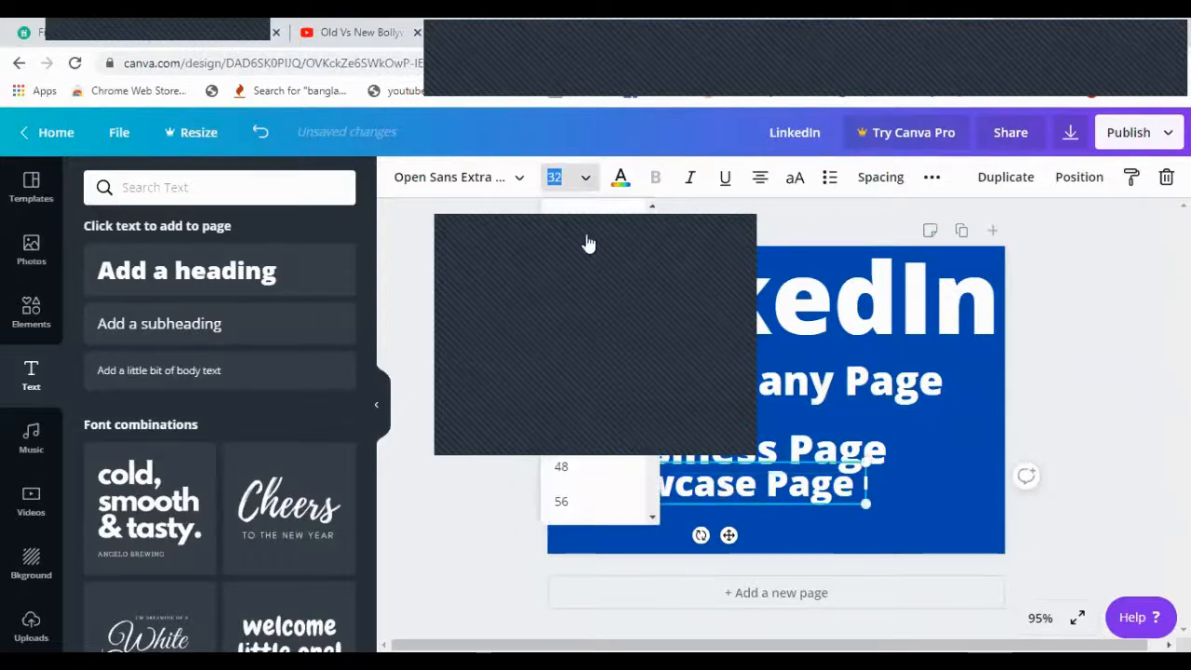
pyautogui.click(578, 407)
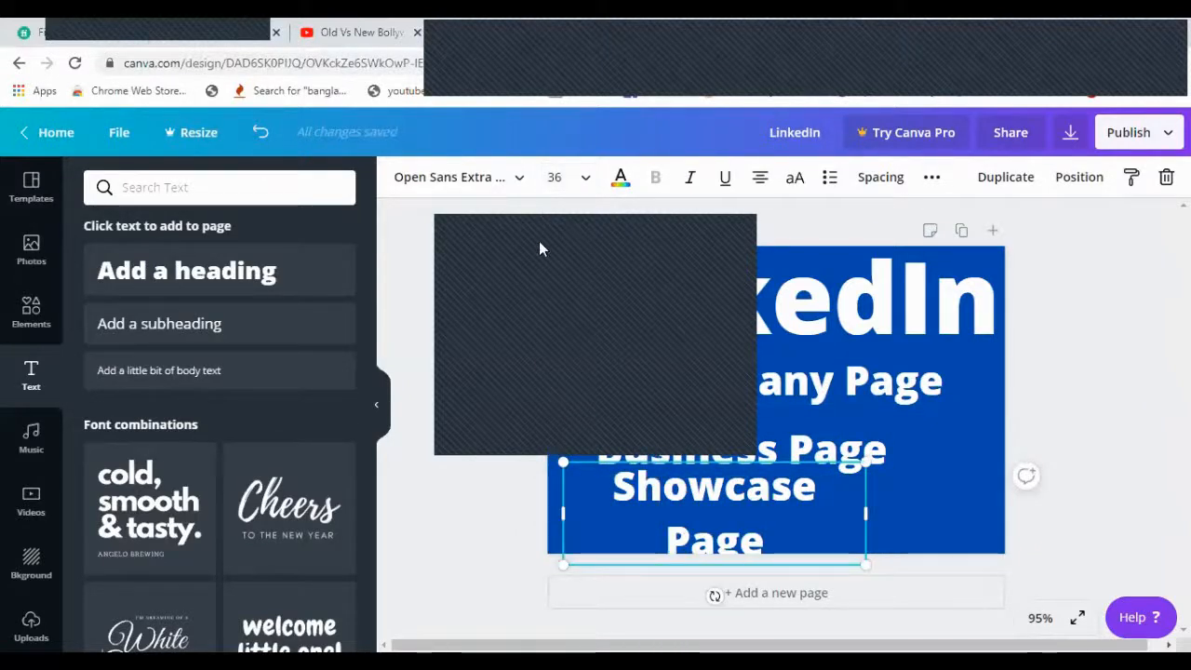
pyautogui.click(586, 177)
pyautogui.click(573, 335)
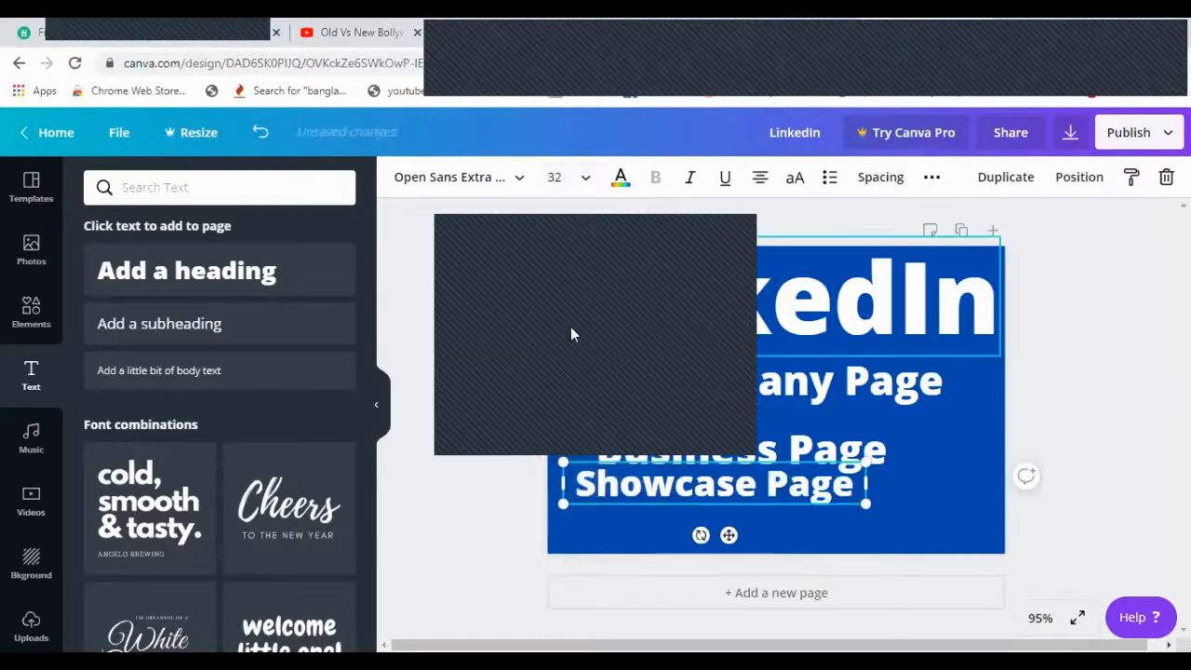
pyautogui.moveTo(865, 503); pyautogui.dragTo(906, 519)
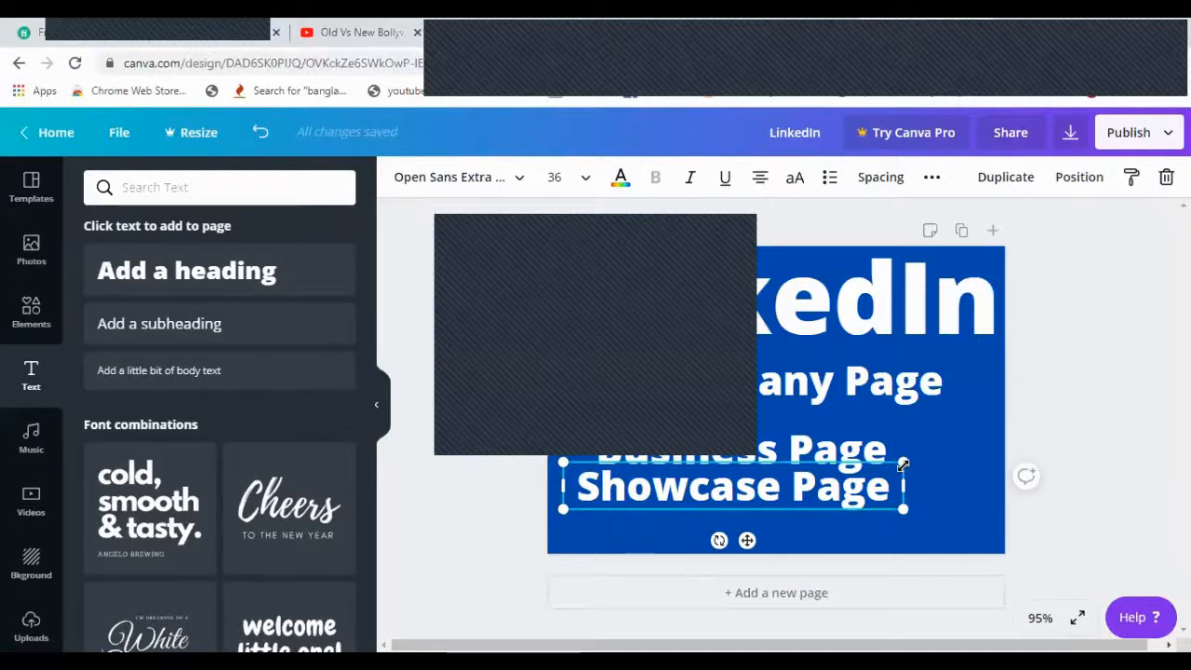
# Nudge the "Company Page" heading slightly left and up, closer to the "LinkedIn" title.
pyautogui.click(844, 386)
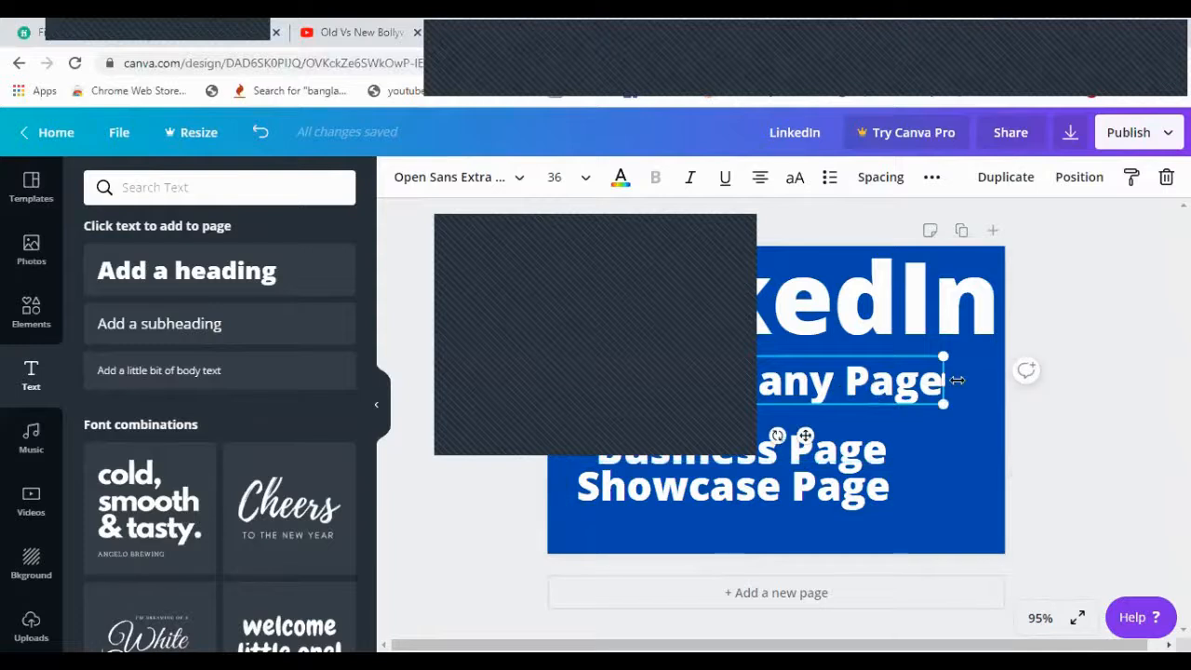
pyautogui.press('Left')
pyautogui.press('Left')
pyautogui.press('Left')
pyautogui.press('Left')
pyautogui.press('Left')
pyautogui.press('Left')
pyautogui.press('Left')
pyautogui.press('Left')
pyautogui.press('Left')
pyautogui.press('Left')
pyautogui.press('Left')
pyautogui.press('Left')
pyautogui.press('Left')
pyautogui.press('Left')
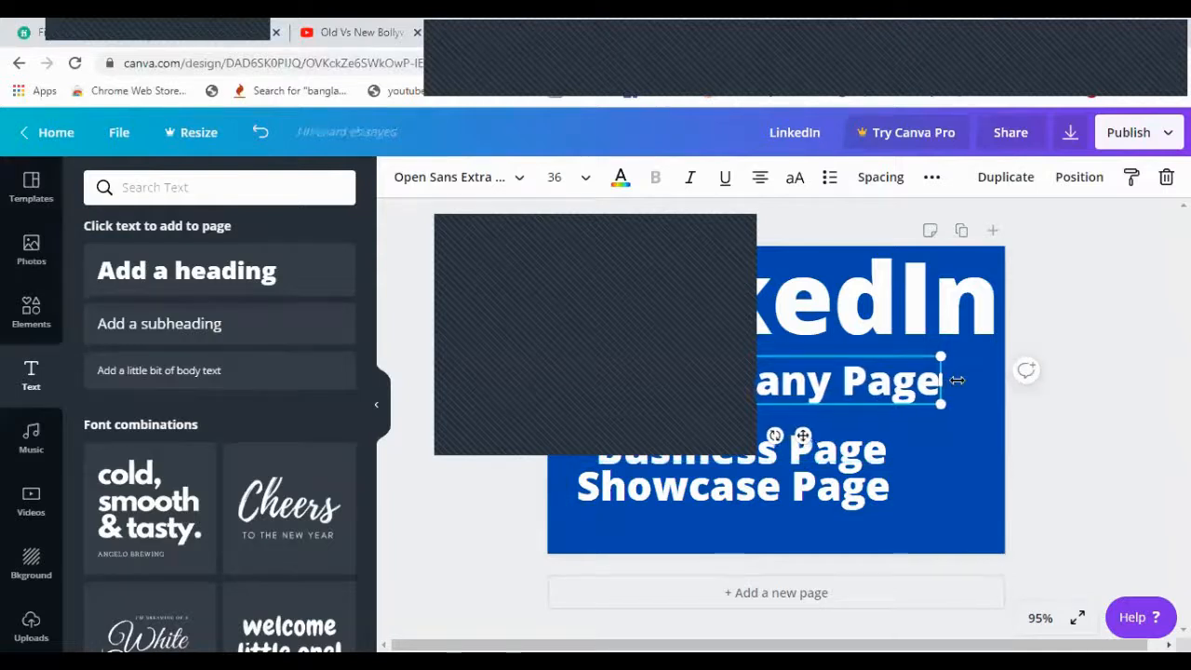
pyautogui.press('Up')
pyautogui.press('Up')
pyautogui.press('Up')
pyautogui.press('Up')
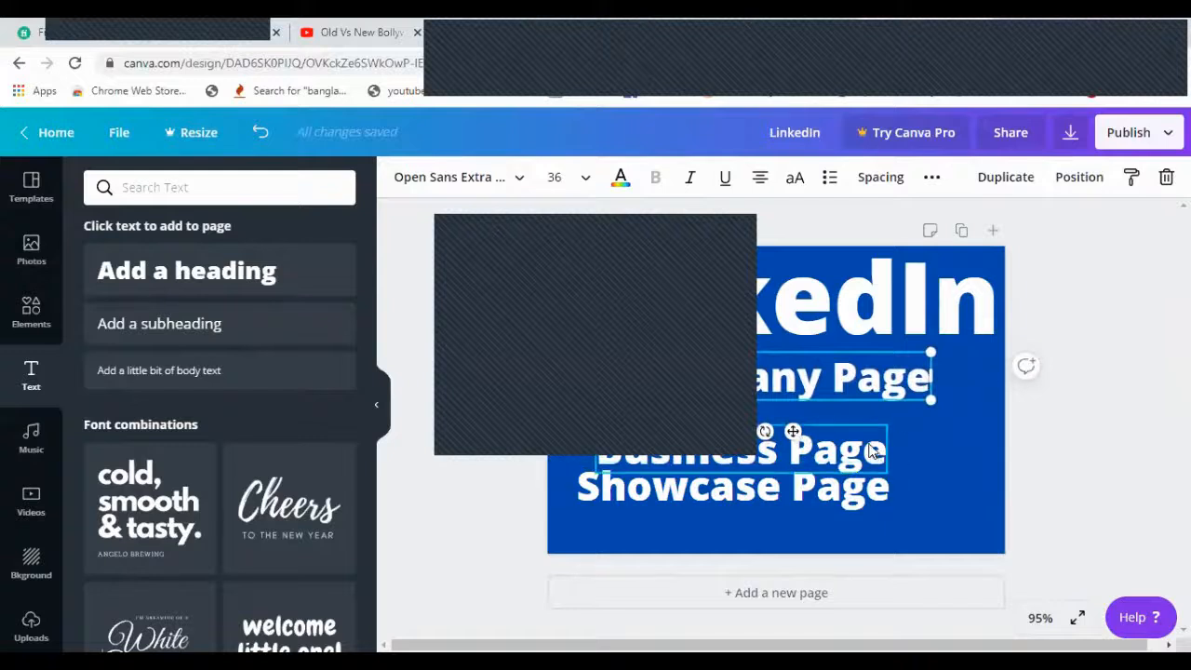
# Arrange "Business Page" and "Showcase Page" in evenly spaced lines beneath "Company Page", roughly centred on the page.
pyautogui.moveTo(884, 464); pyautogui.dragTo(905, 438)
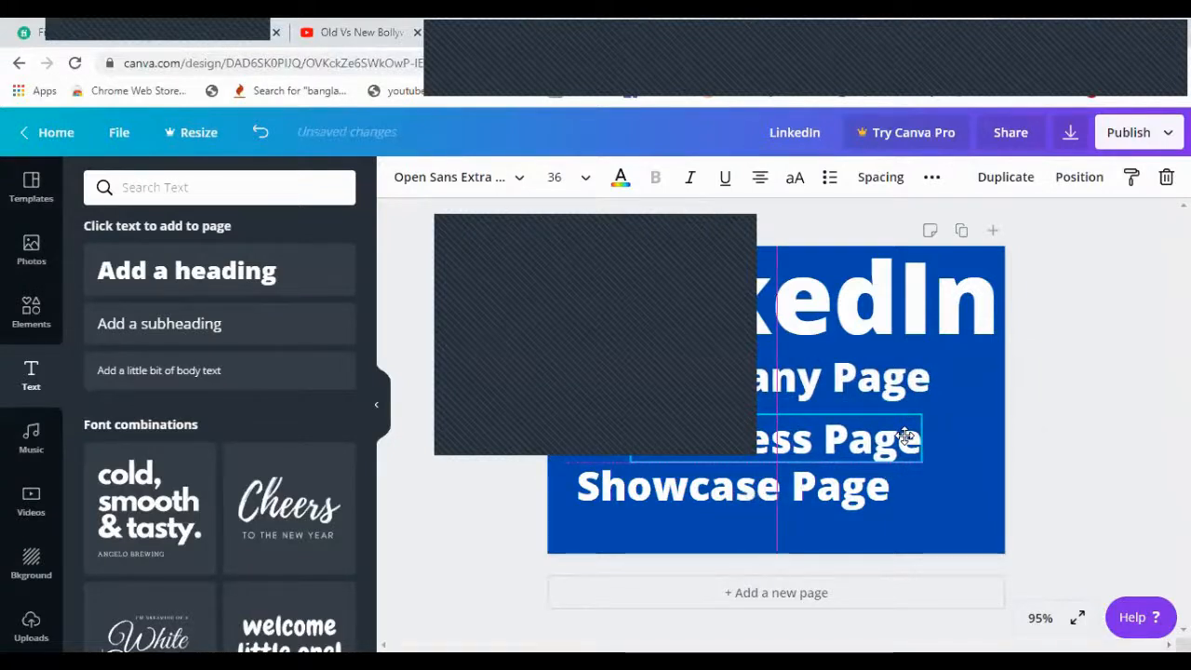
pyautogui.click(853, 497)
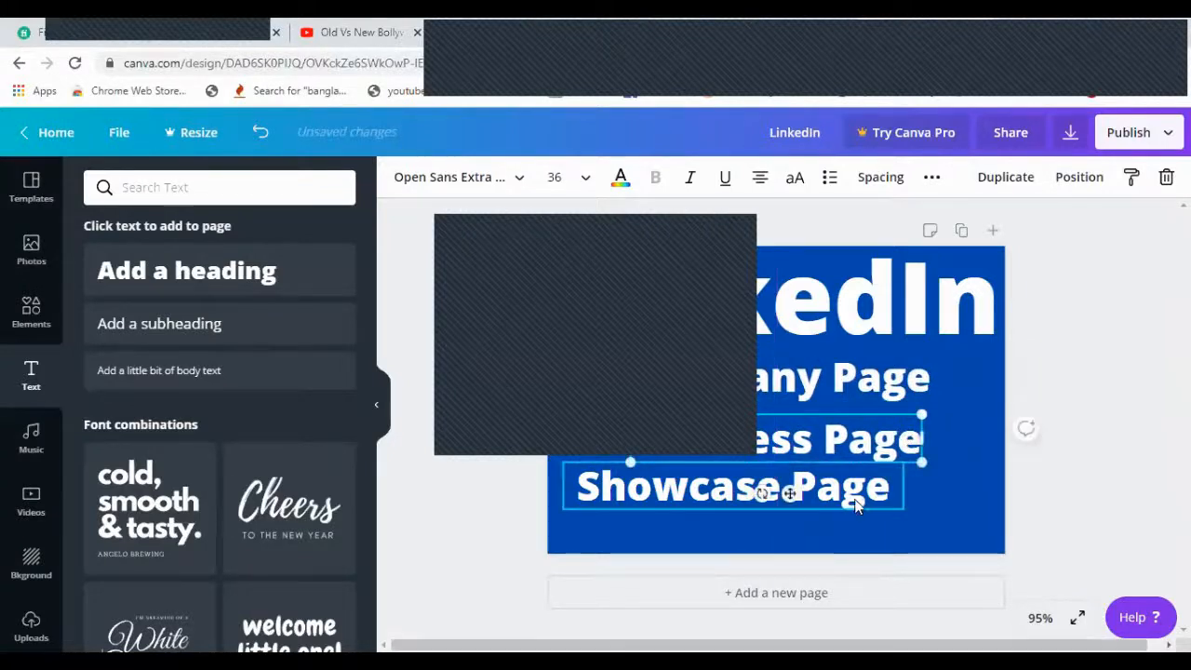
pyautogui.moveTo(854, 497); pyautogui.dragTo(896, 499)
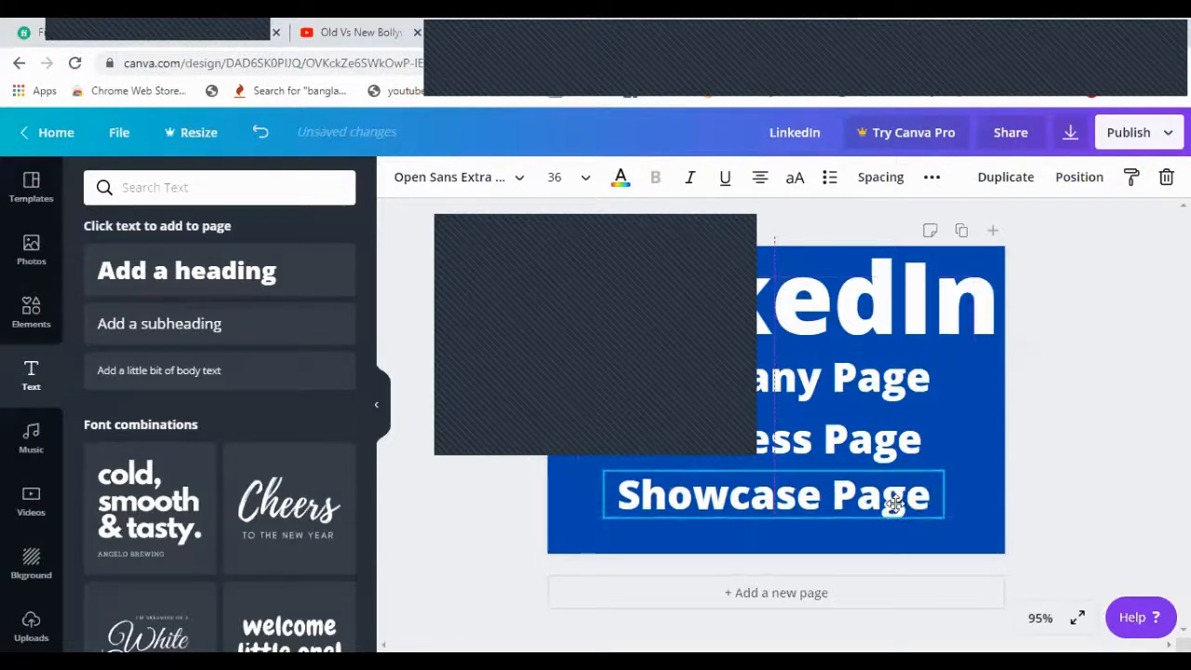
pyautogui.click(885, 449)
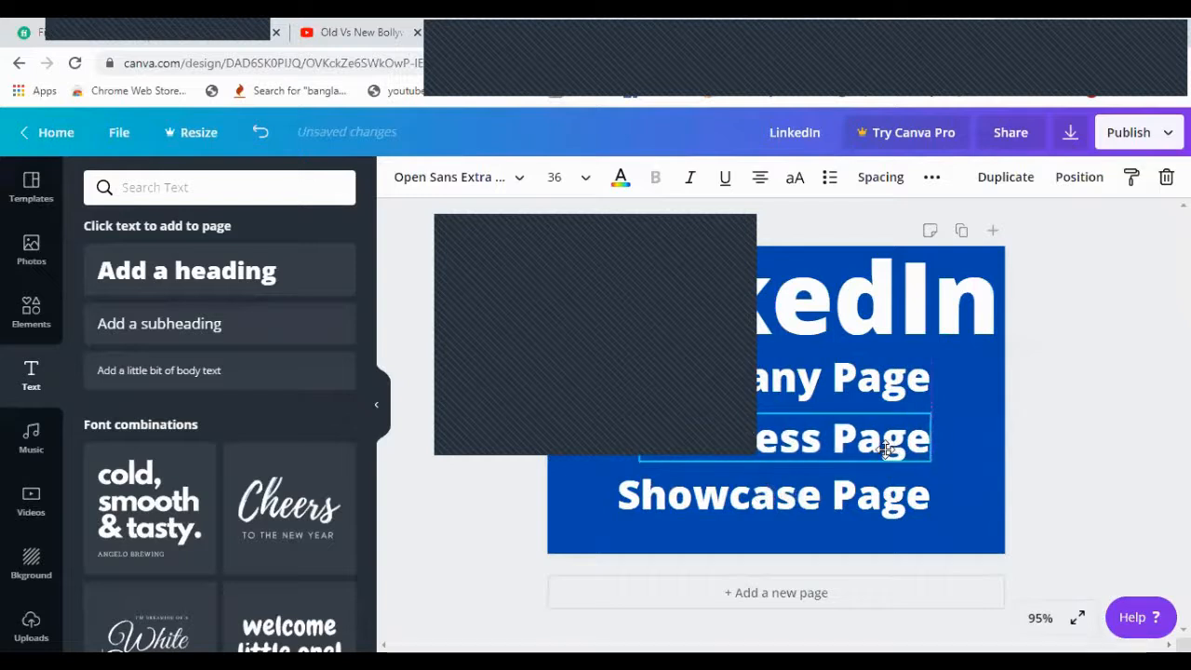
pyautogui.moveTo(885, 449); pyautogui.dragTo(889, 450)
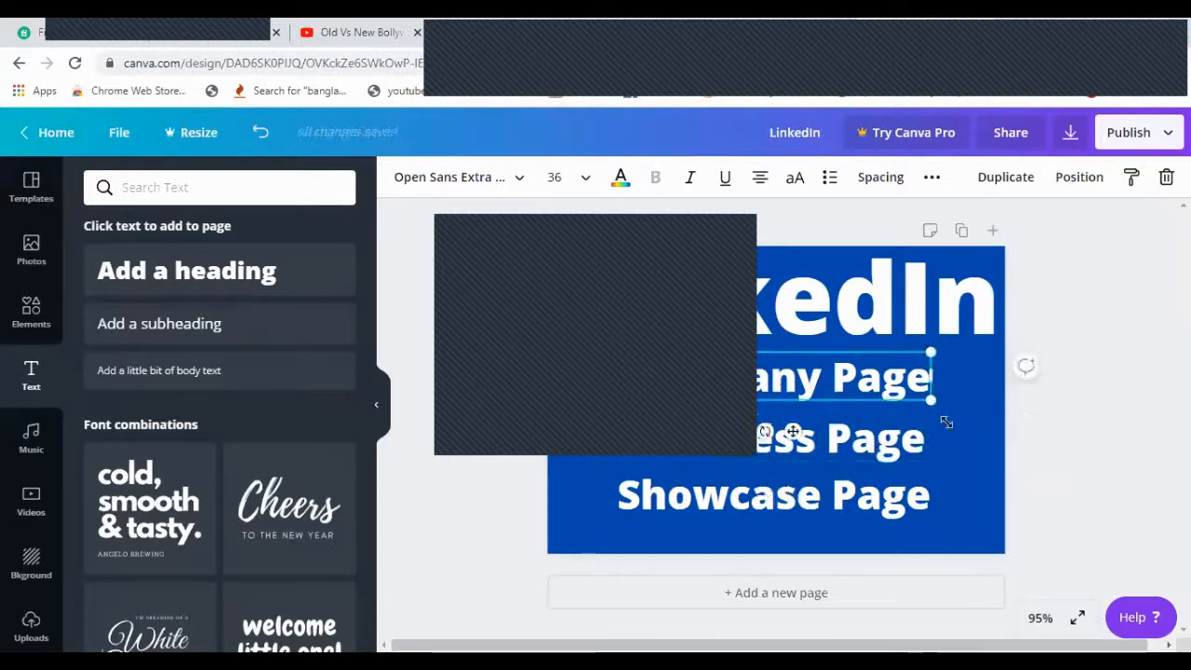
pyautogui.click(969, 459)
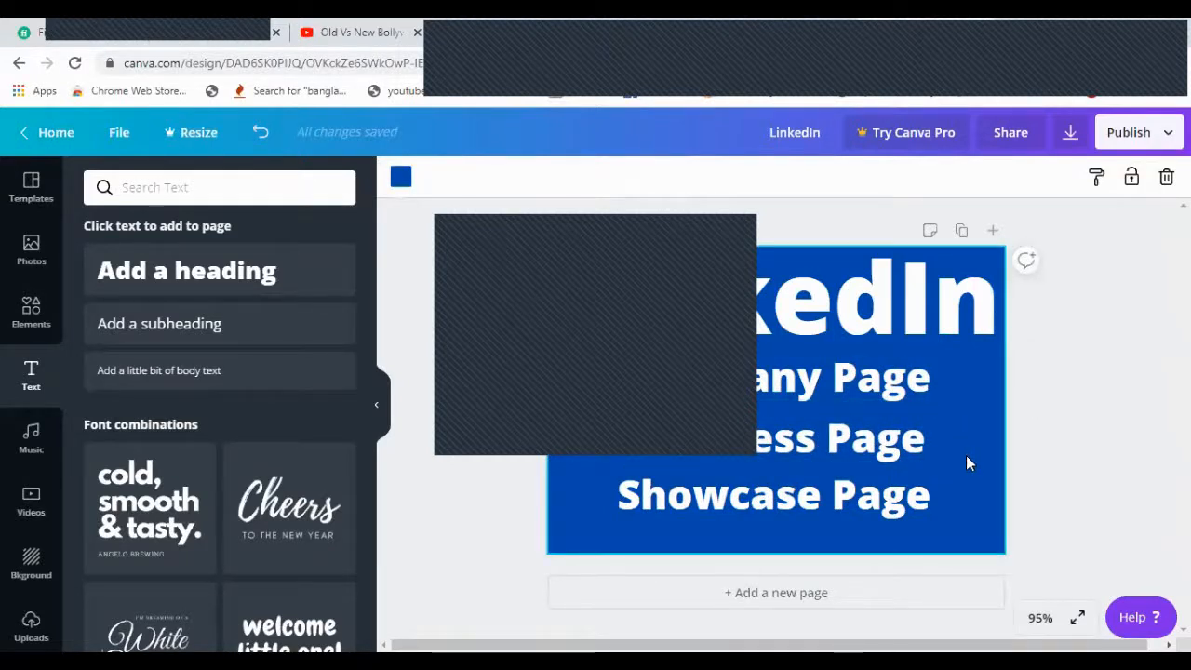
# Shift the "Company Page", "Business Page" and "Showcase Page" headings towards the page's right edge, keeping them stacked under "LinkedIn".
pyautogui.click(813, 400)
pyautogui.moveTo(835, 395); pyautogui.dragTo(847, 394)
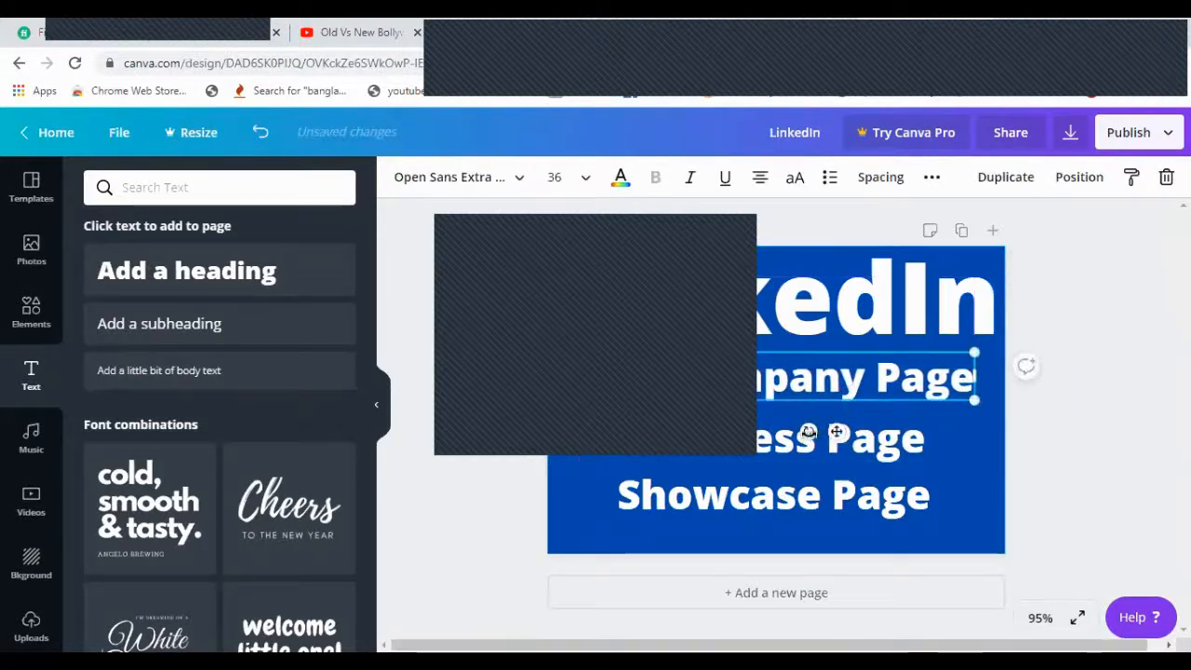
pyautogui.click(774, 440)
pyautogui.moveTo(741, 439); pyautogui.dragTo(788, 439)
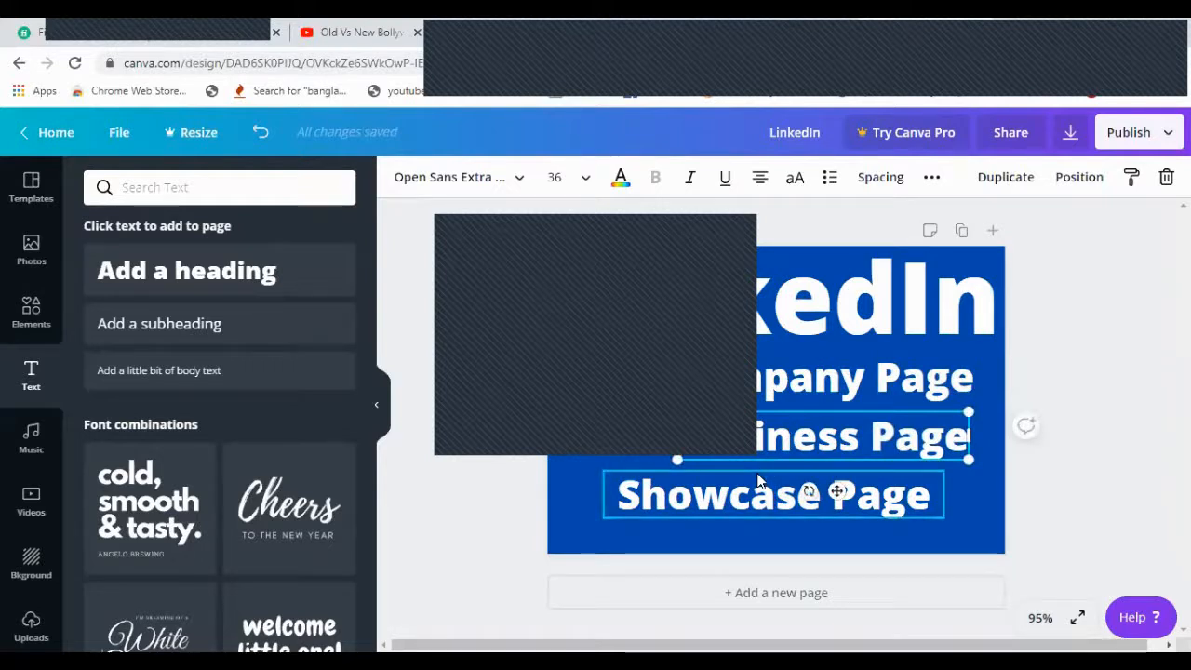
pyautogui.click(685, 491)
pyautogui.moveTo(685, 491); pyautogui.dragTo(745, 485)
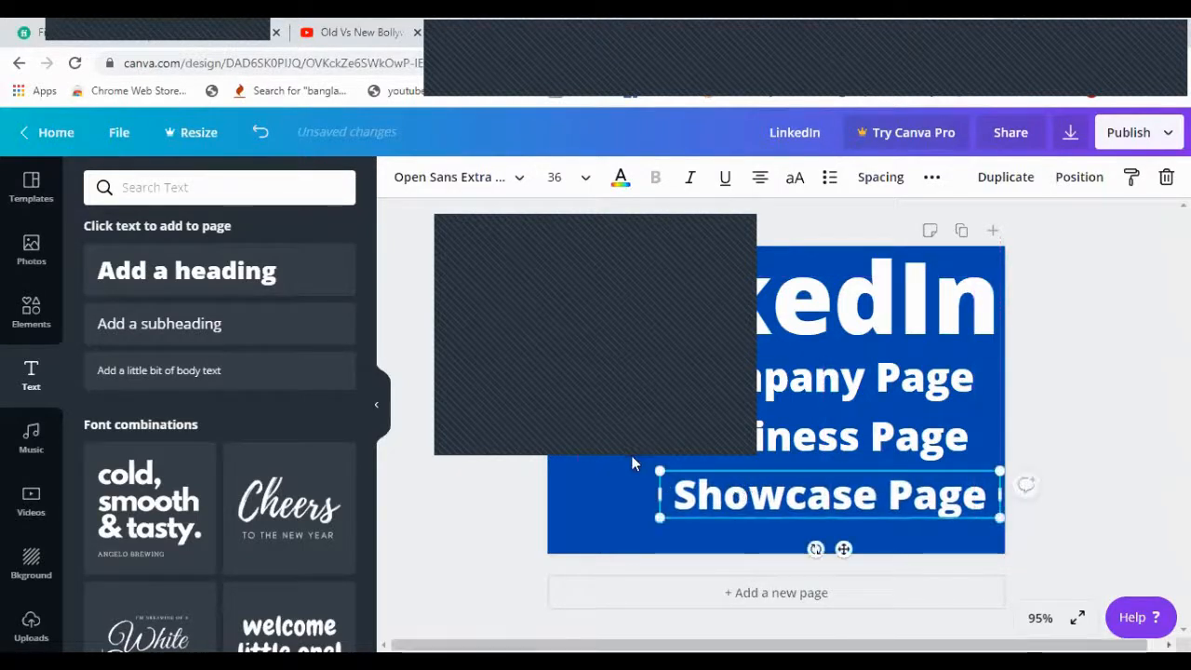
pyautogui.click(627, 452)
pyautogui.click(690, 438)
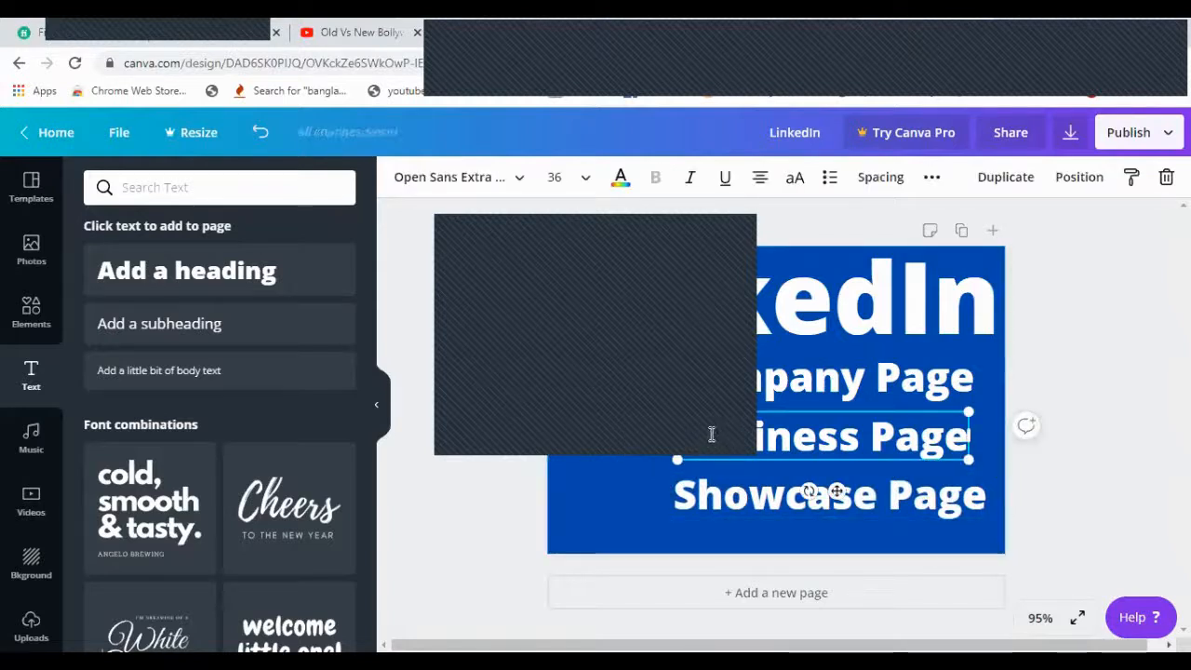
pyautogui.click(645, 426)
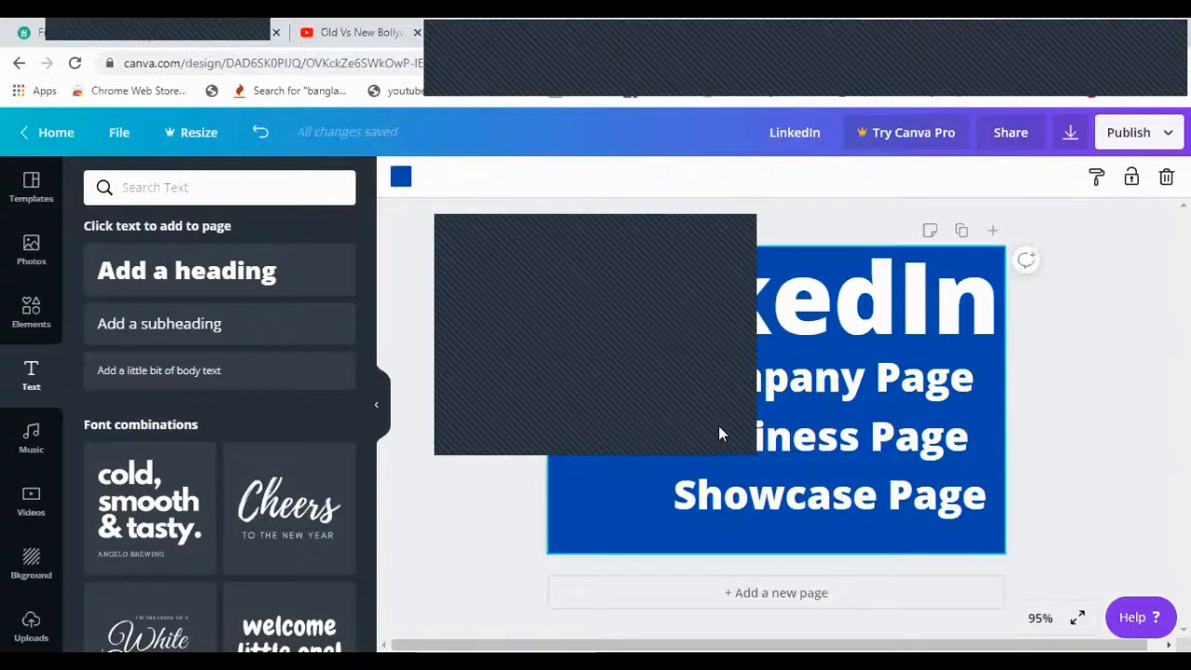
# Try nudging the "Business Page" and "Showcase Page" headings slightly to the right to refine their alignment.
pyautogui.click(773, 438)
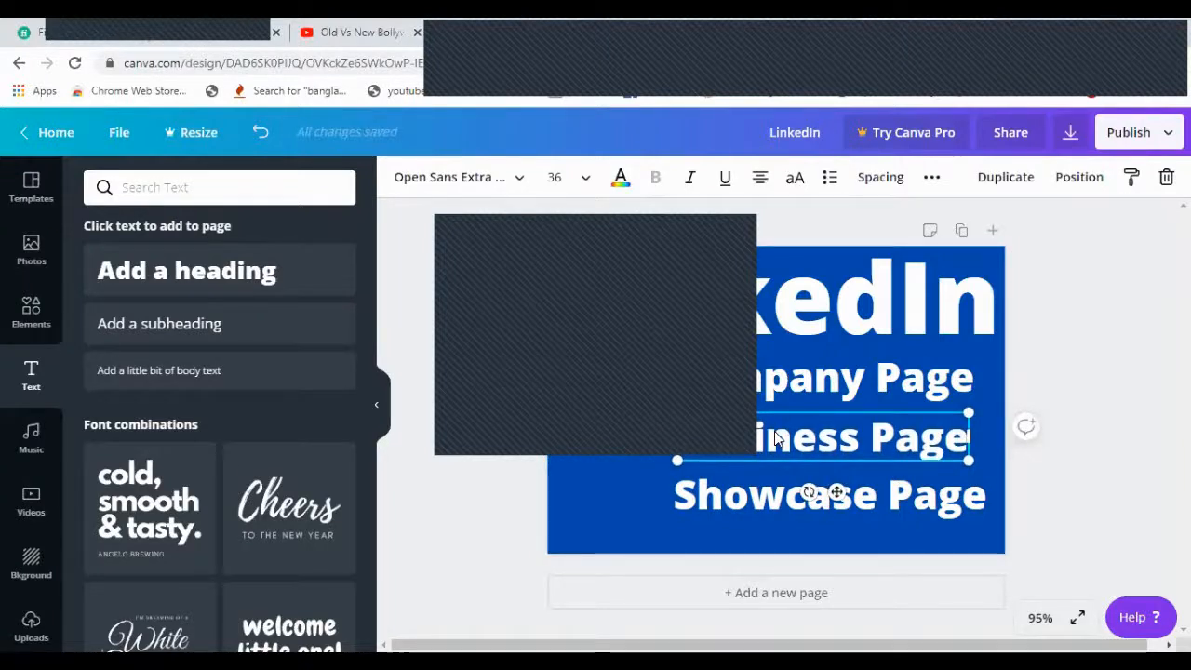
pyautogui.press('Right')
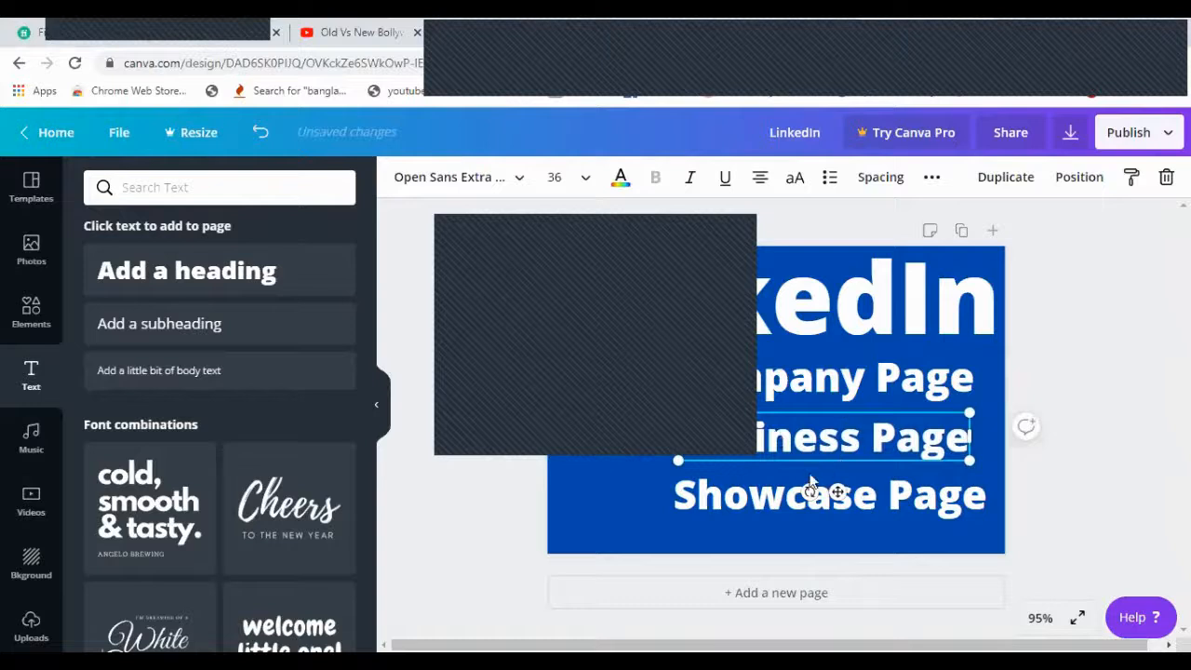
pyautogui.click(731, 486)
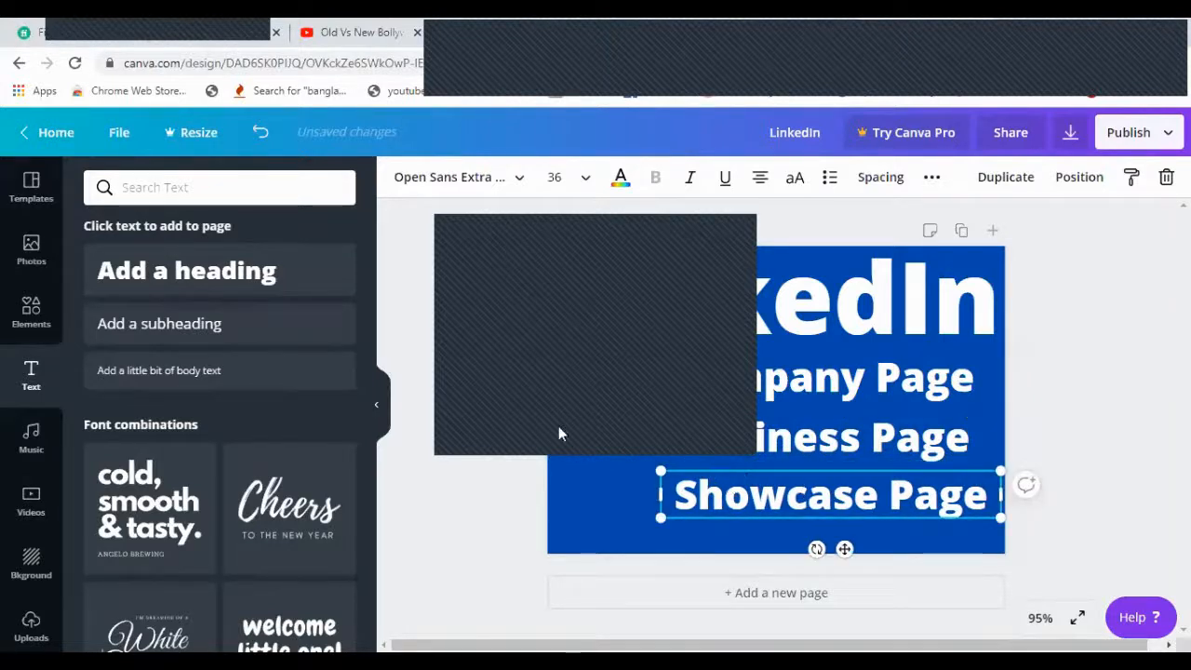
pyautogui.click(581, 417)
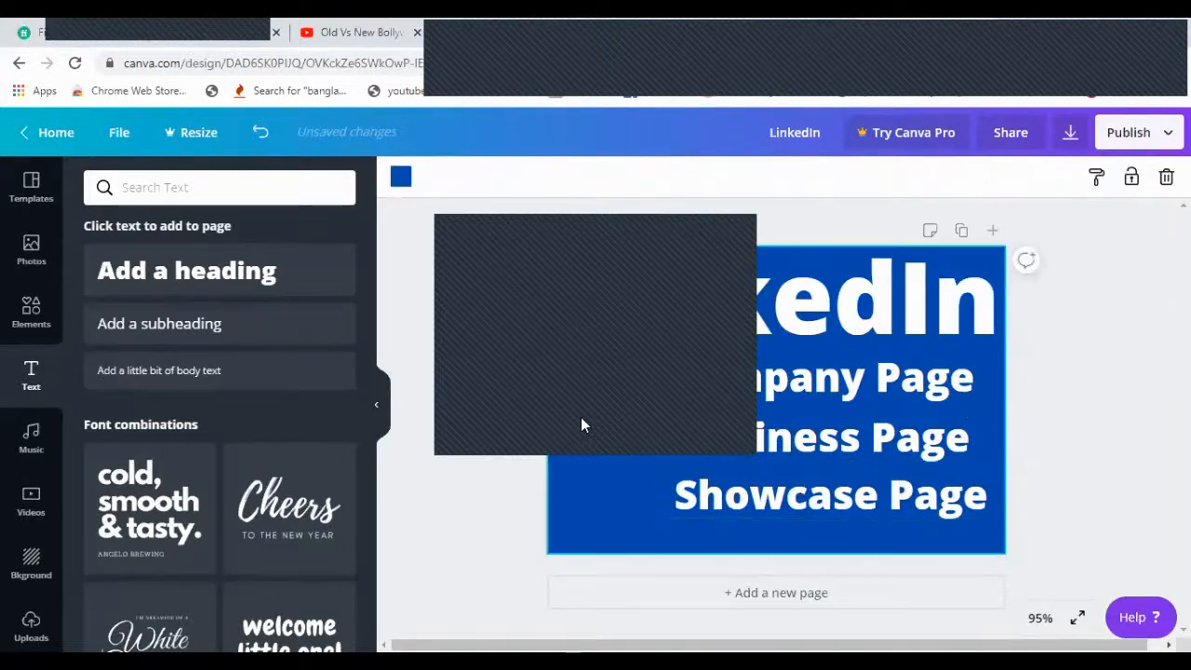
pyautogui.click(731, 429)
pyautogui.click(727, 500)
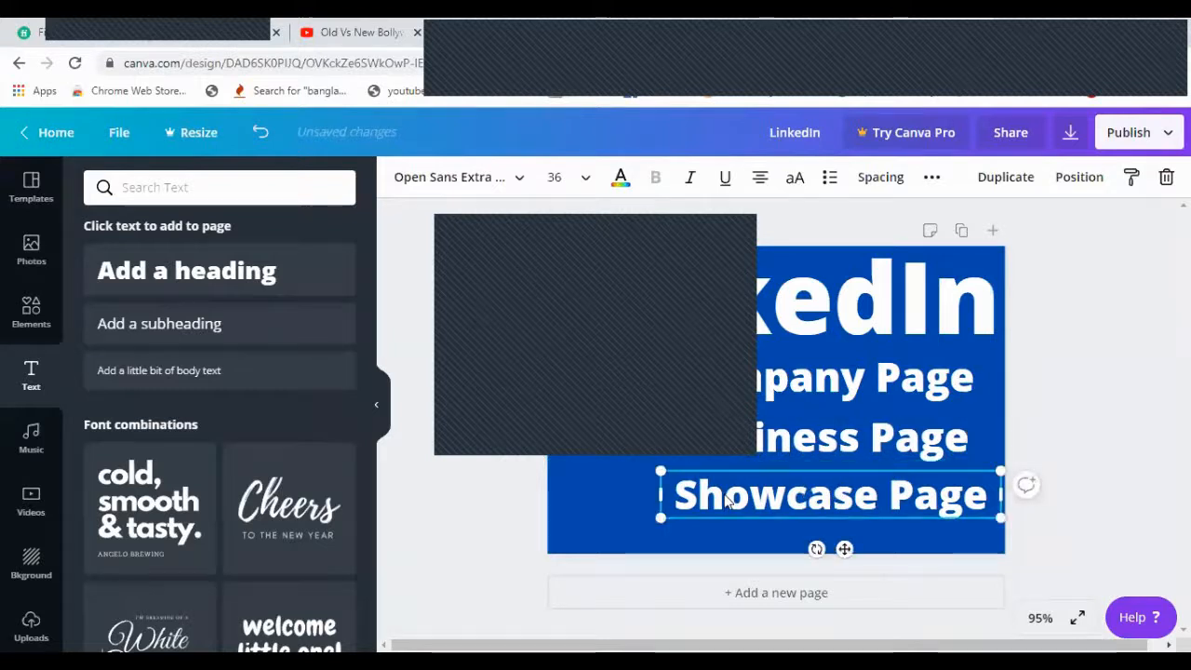
pyautogui.click(611, 424)
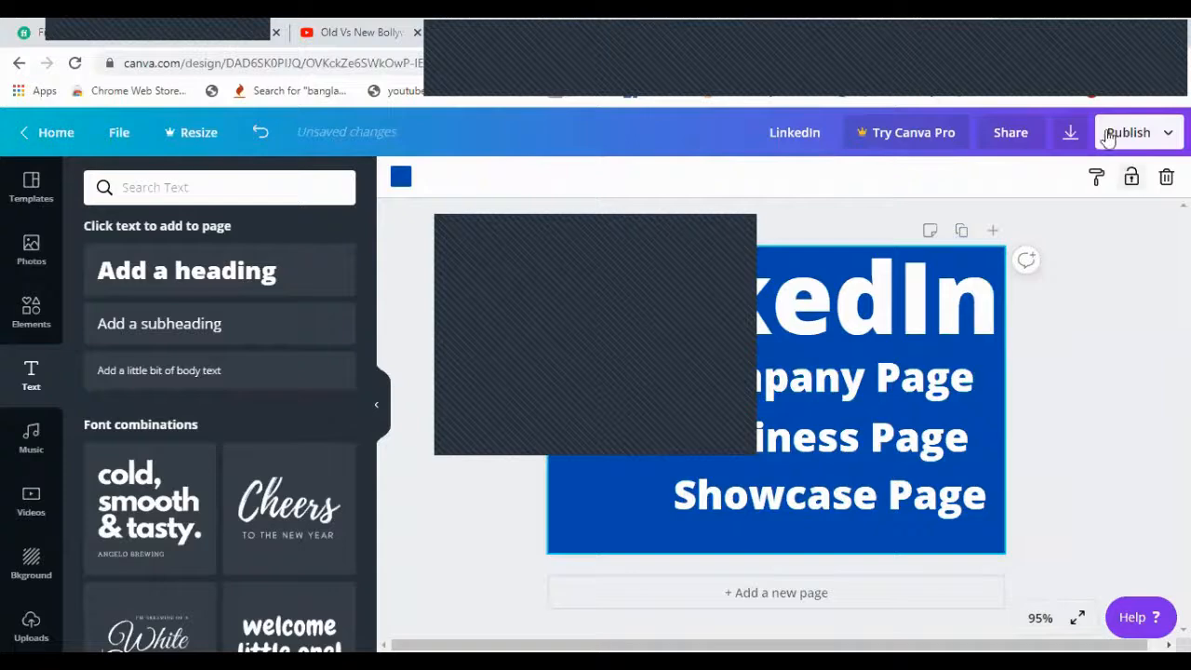
# Download the finished LinkedIn design as a 550 × 370 px PNG and dismiss the referral message.
pyautogui.click(1071, 136)
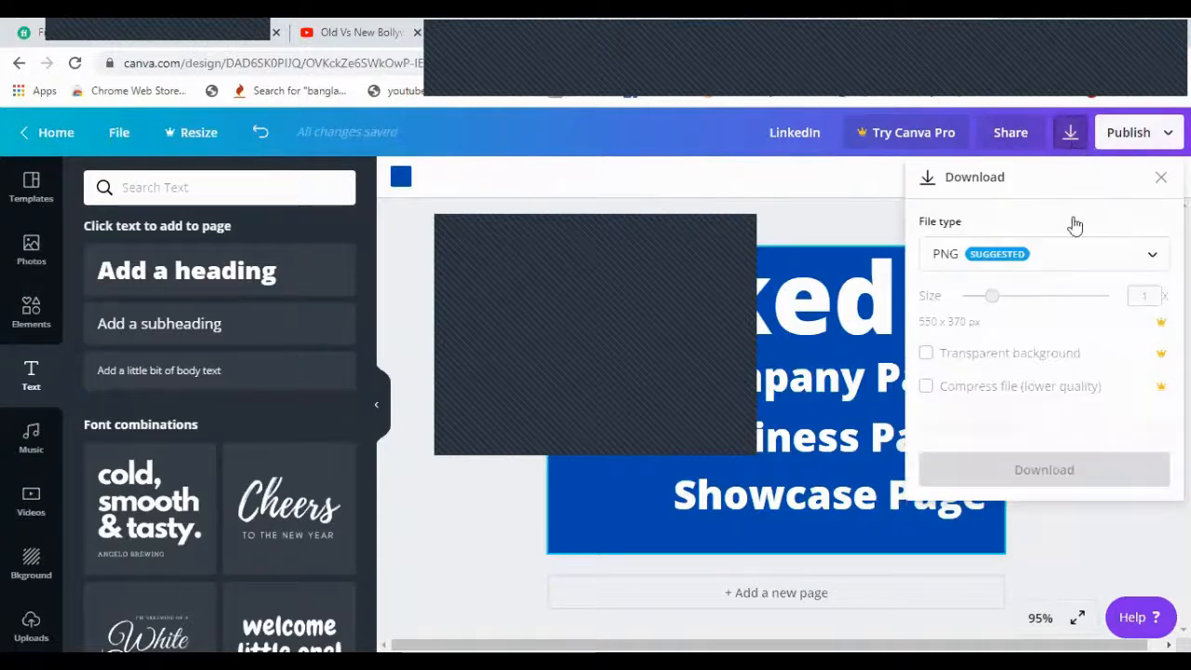
pyautogui.click(1051, 436)
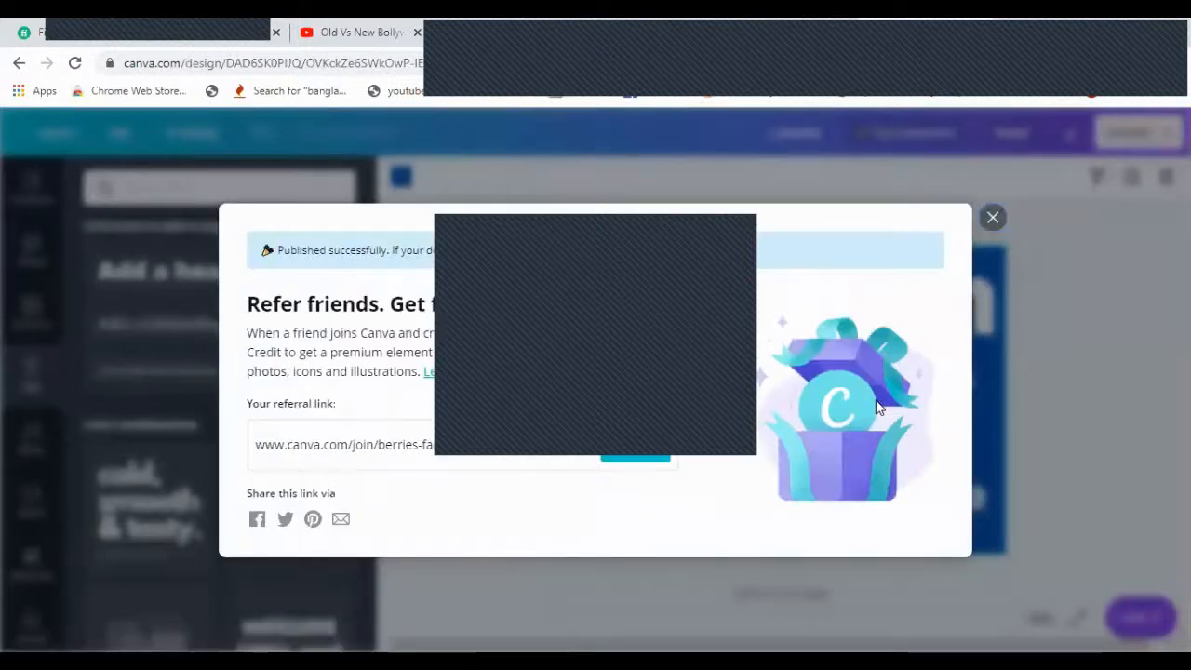
pyautogui.click(459, 406)
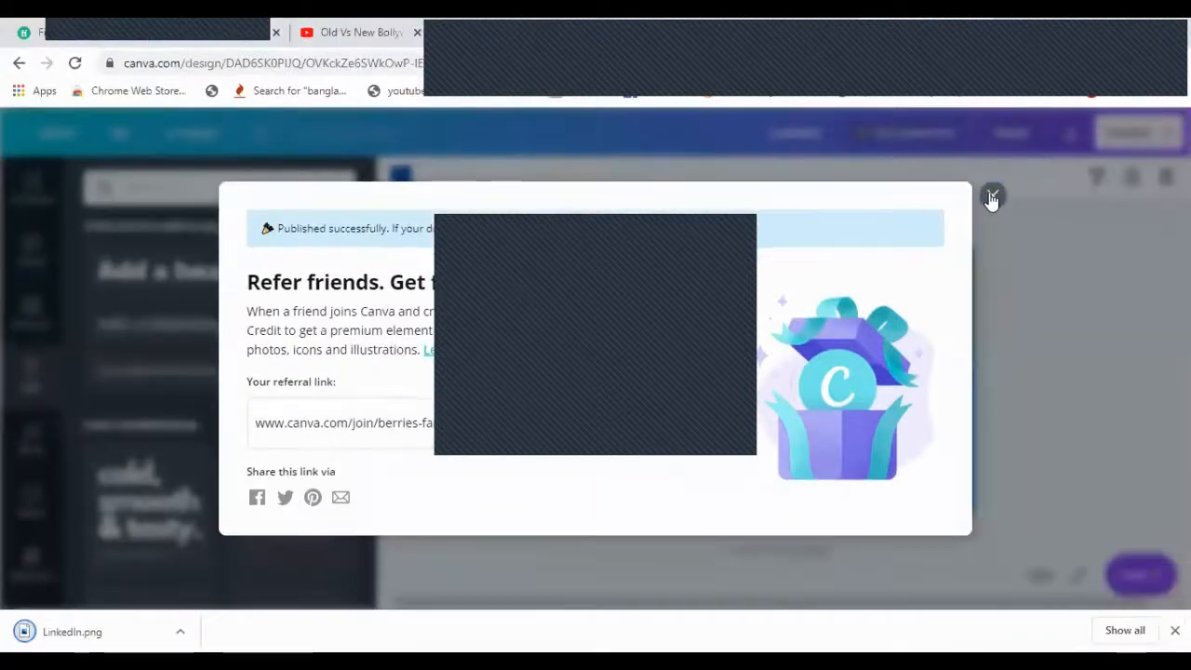
pyautogui.click(992, 197)
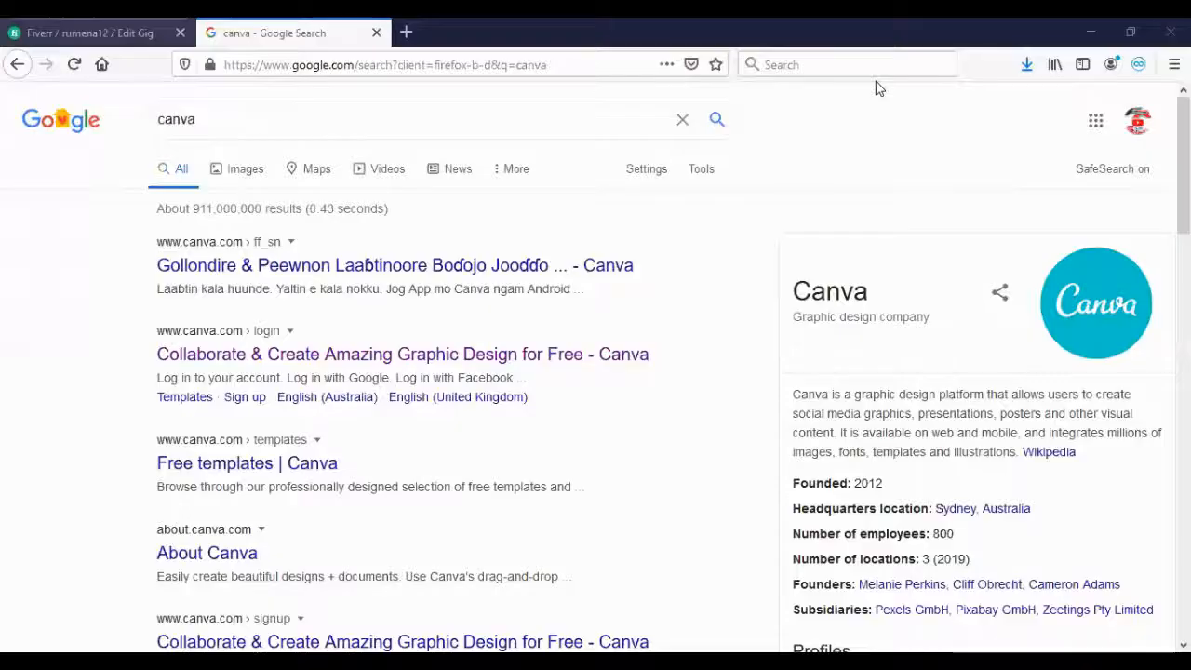
# Switch to the Fiverr gig gallery and upload the LinkedIn image from Downloads as the first gig photo.
pyautogui.click(93, 33)
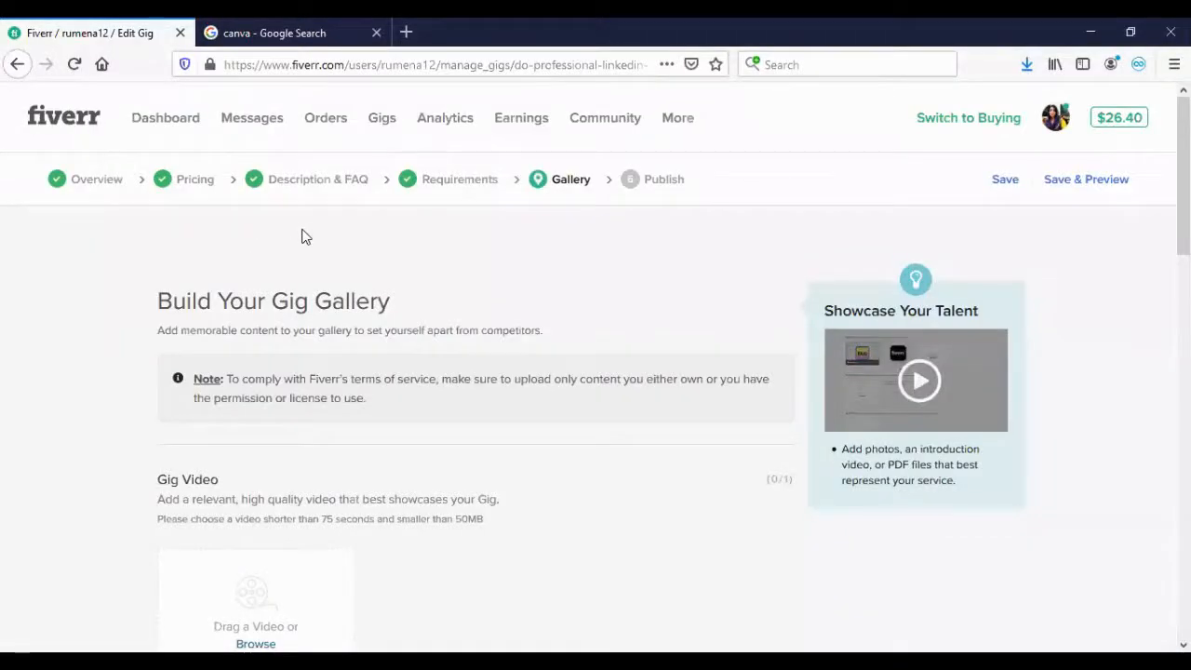
pyautogui.scroll(-2, 396, 289)
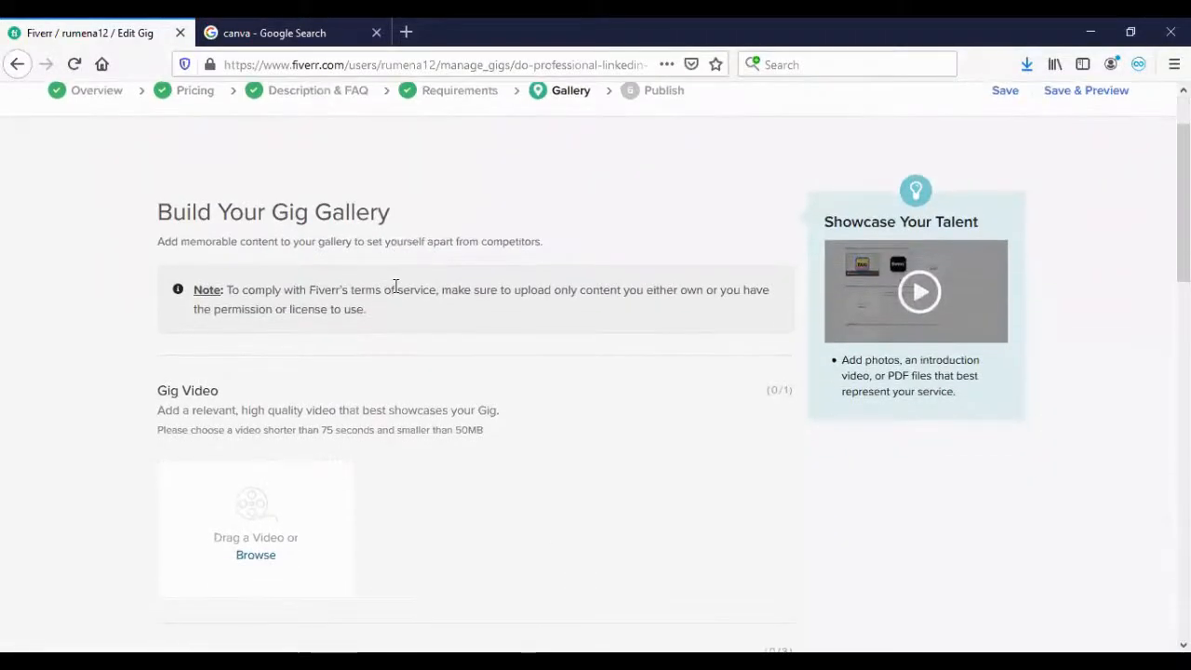
pyautogui.scroll(-4, 396, 289)
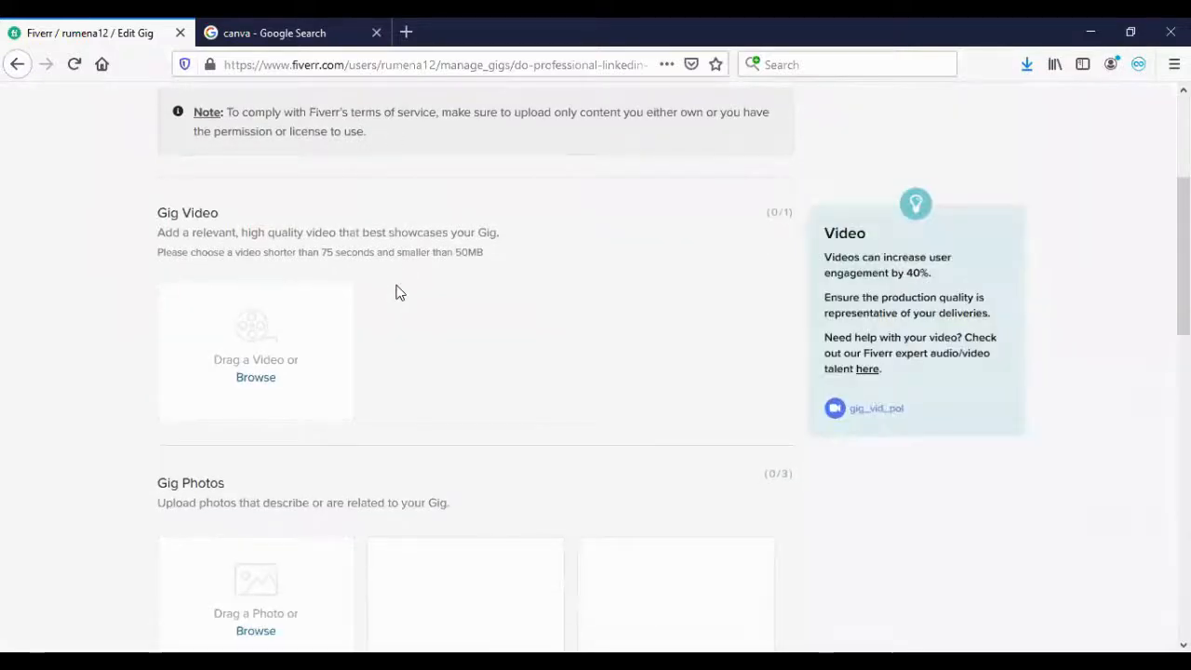
pyautogui.scroll(-3, 400, 293)
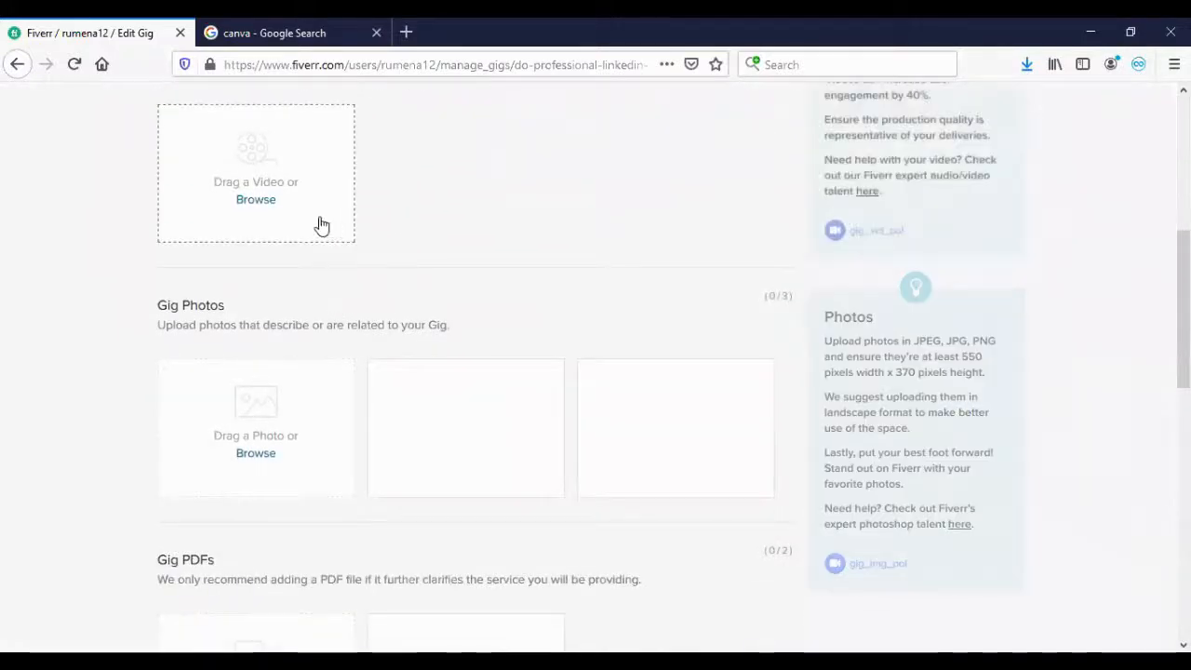
pyautogui.click(255, 454)
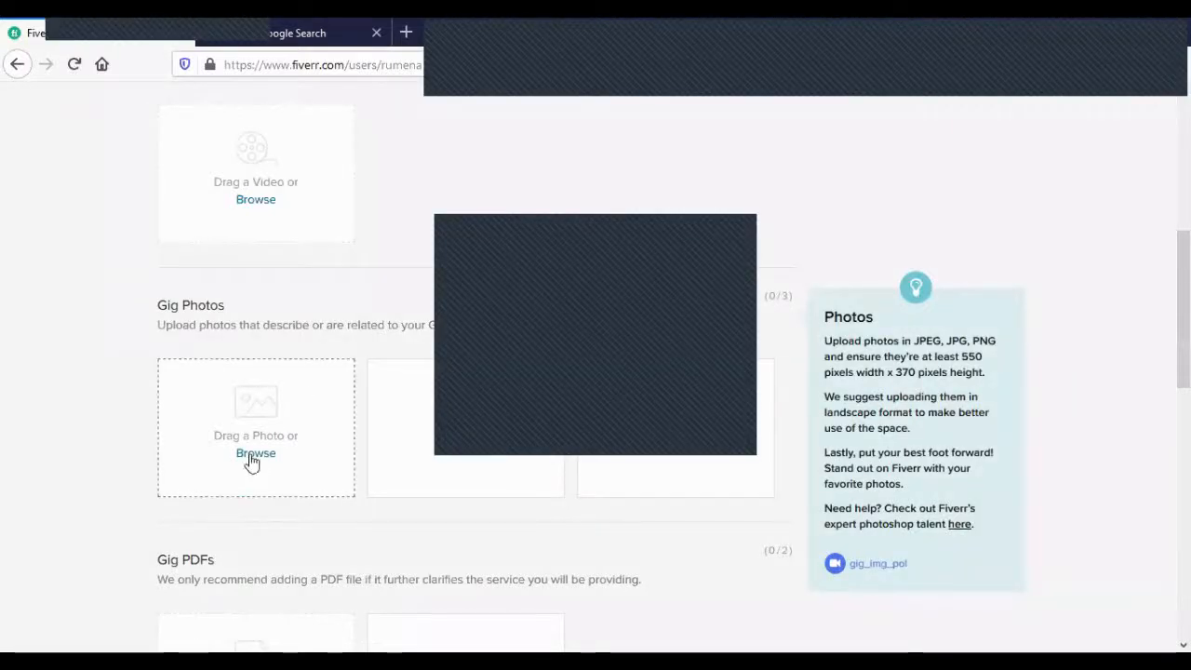
pyautogui.click(252, 460)
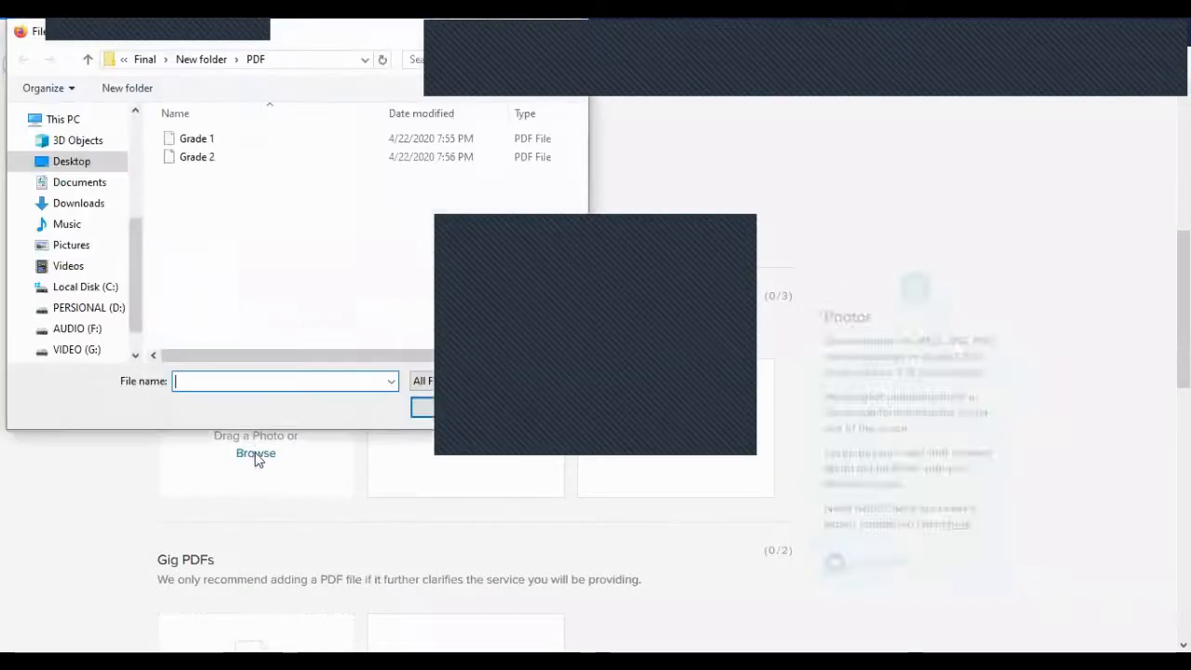
pyautogui.click(101, 214)
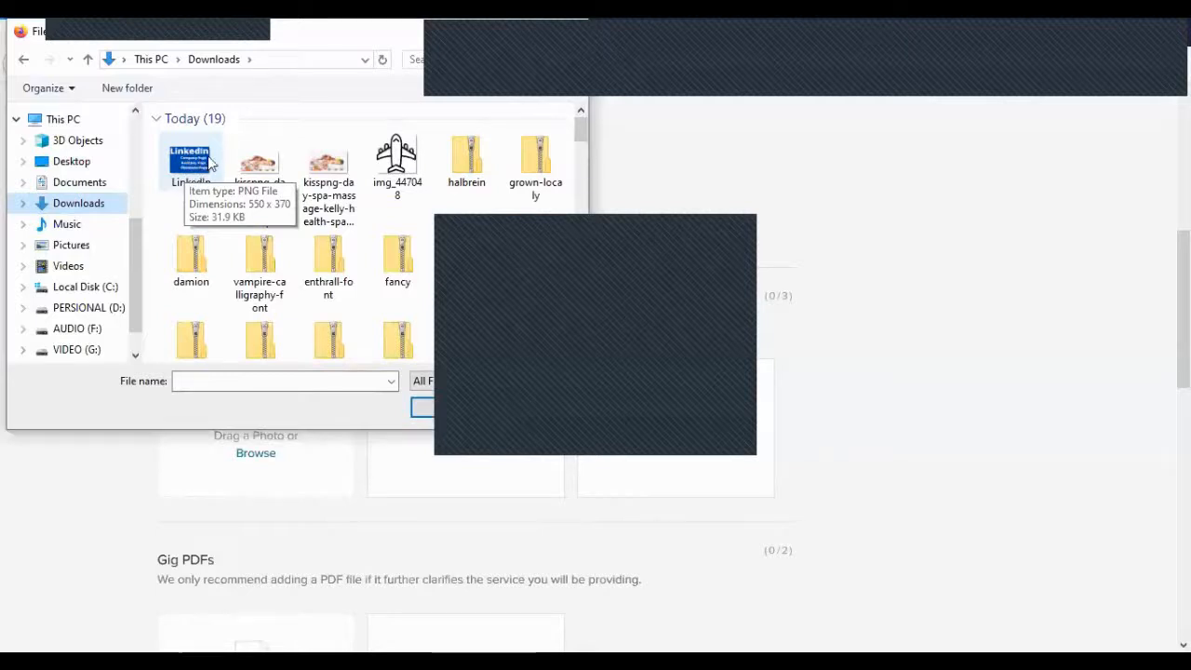
pyautogui.click(211, 164)
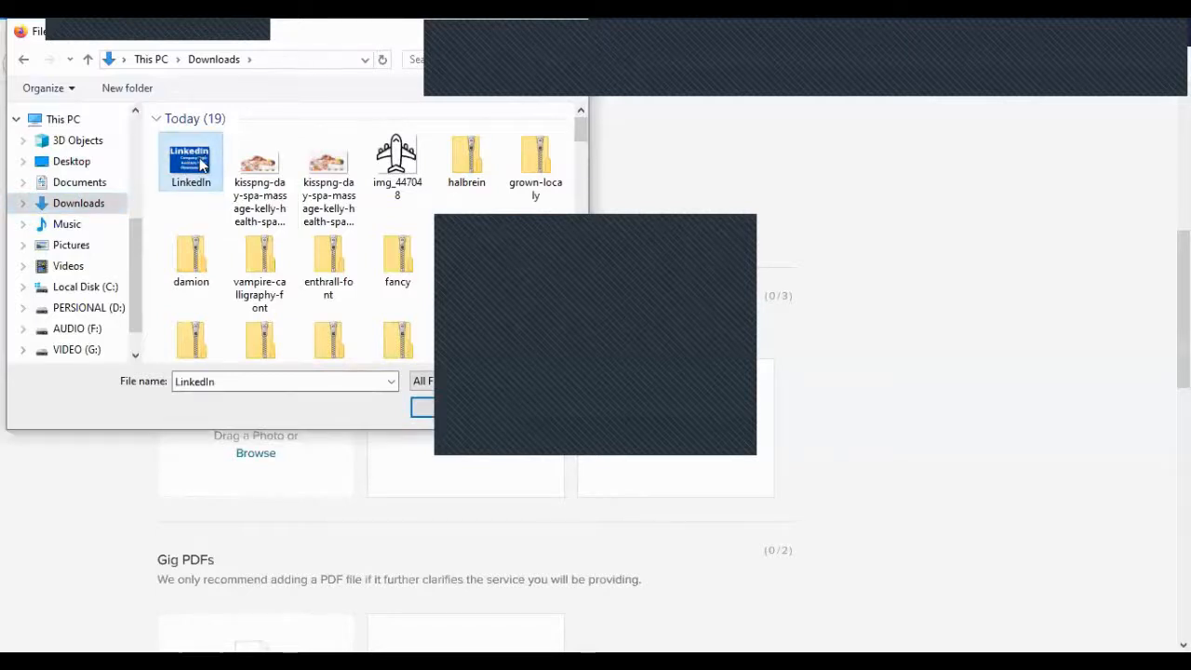
pyautogui.click(420, 407)
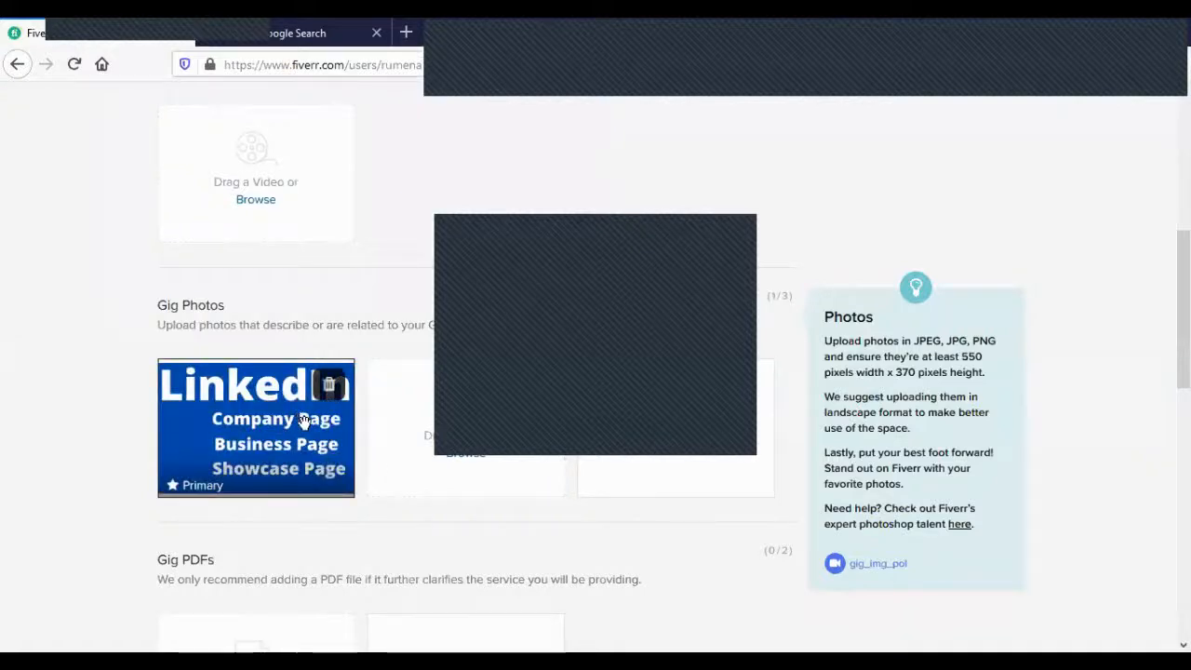
# Save the gig gallery and continue to the Publish stage.
pyautogui.scroll(-3, 468, 430)
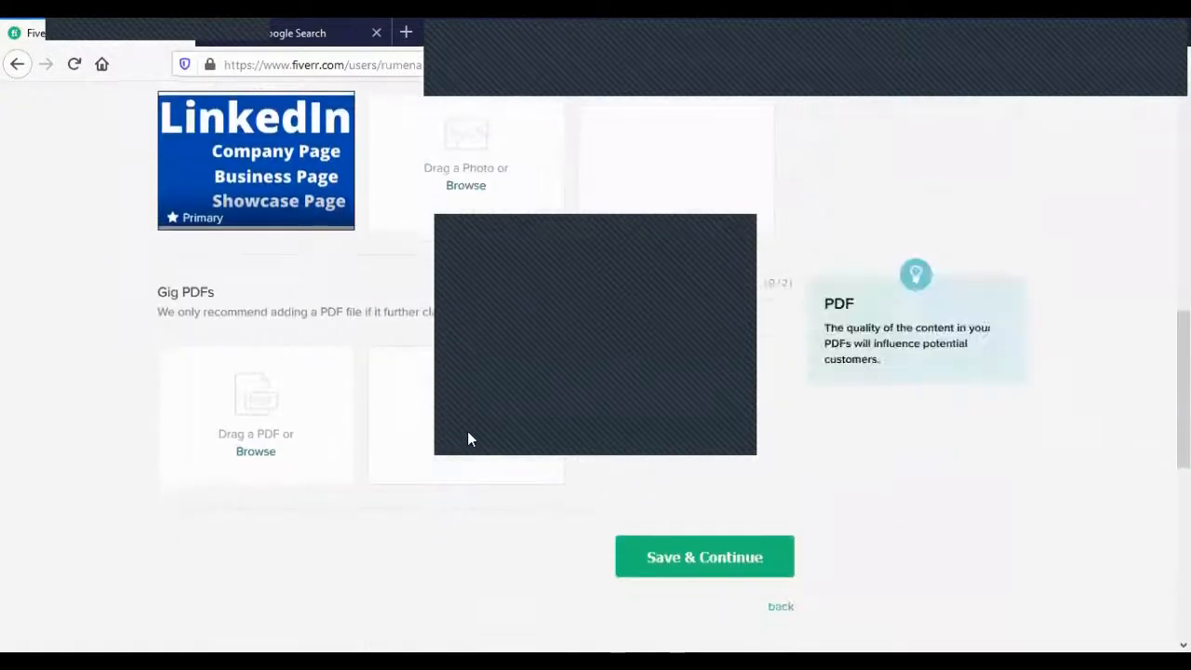
pyautogui.scroll(-3, 468, 432)
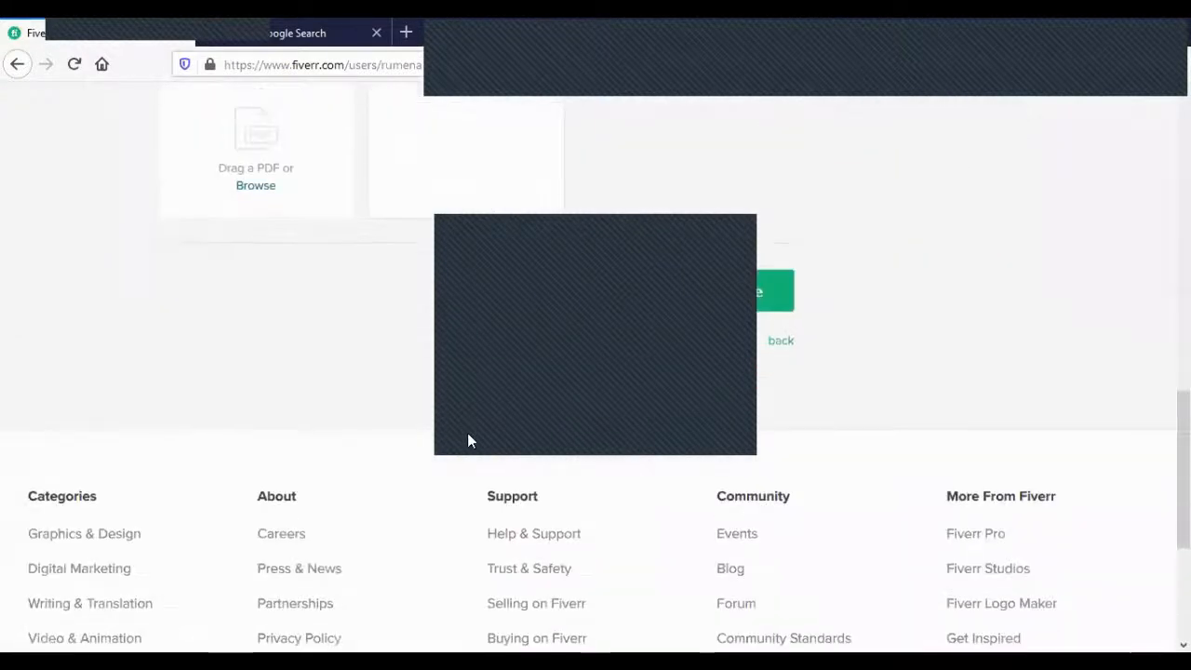
pyautogui.click(672, 308)
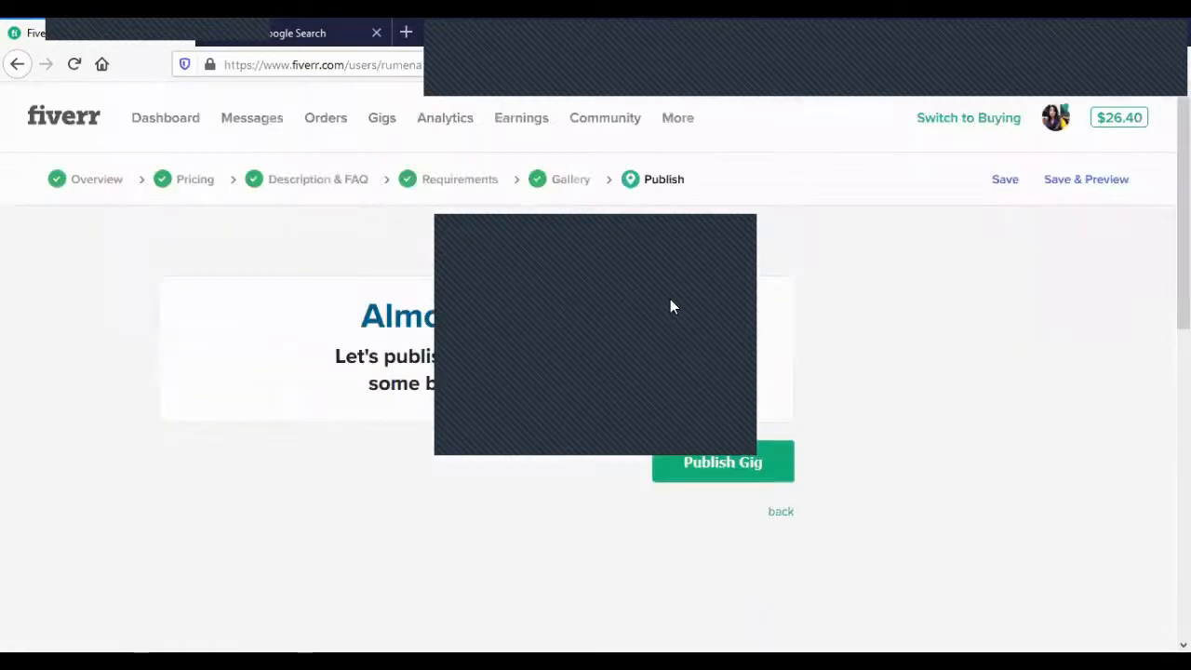
pyautogui.click(758, 477)
pyautogui.moveTo(589, 396); pyautogui.dragTo(319, 323)
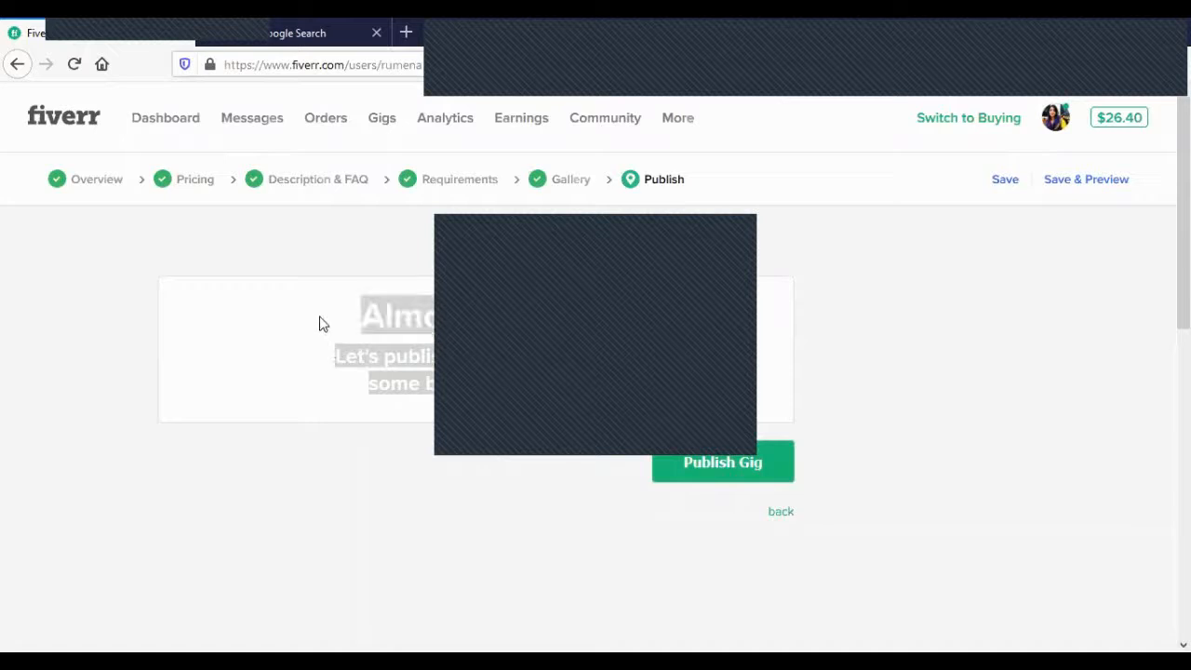
pyautogui.click(662, 381)
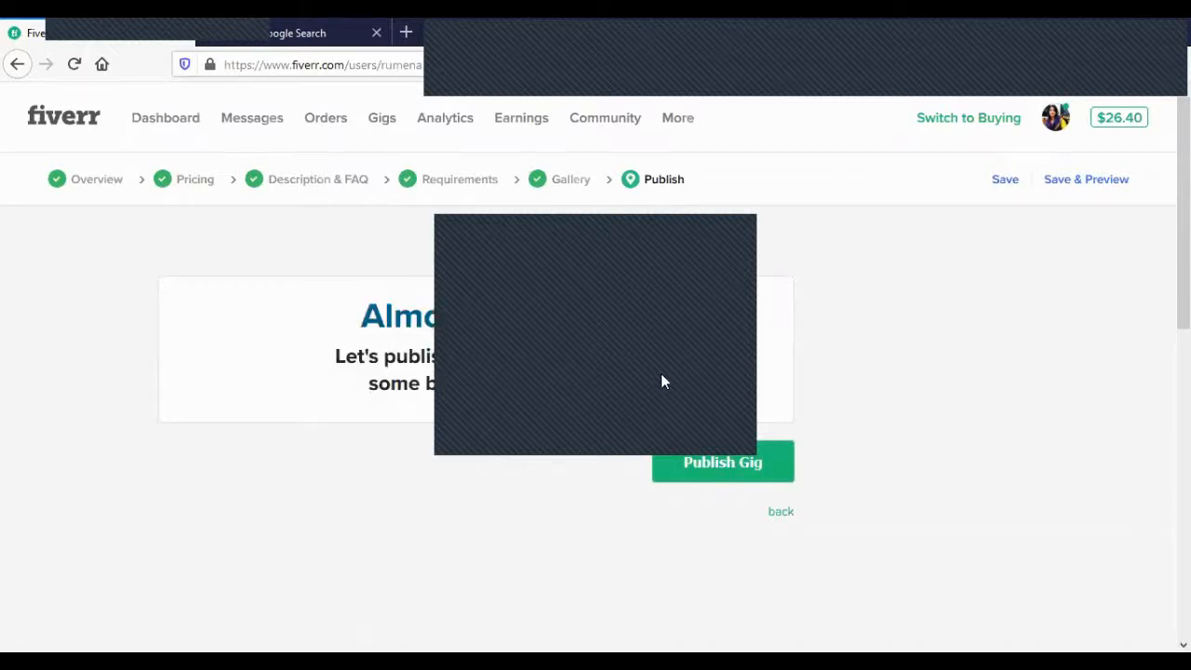